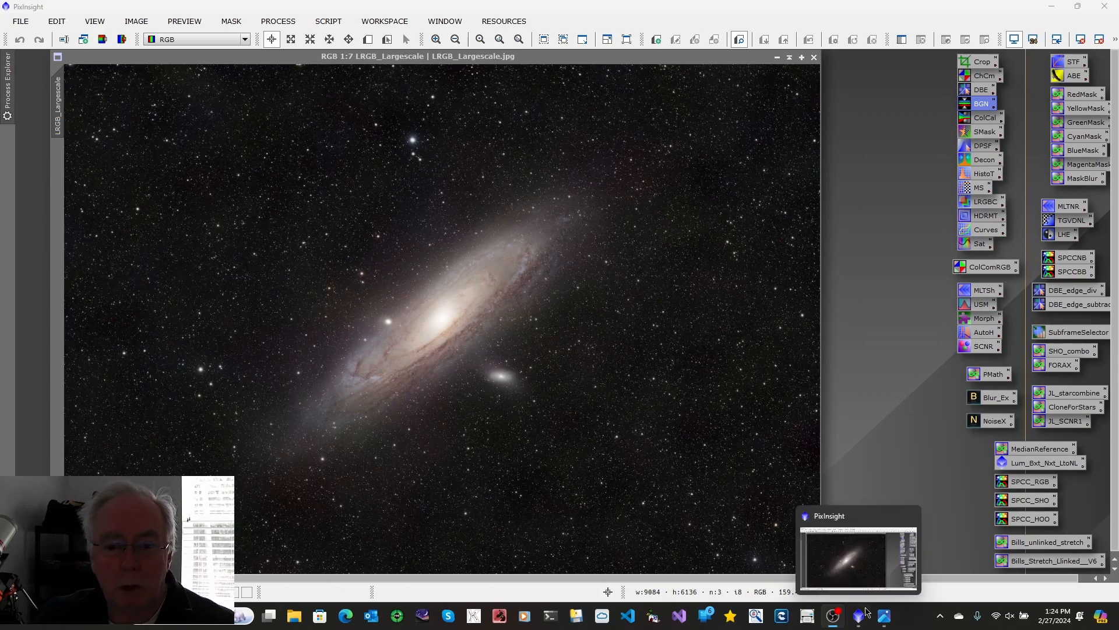
Step: Review the LRGB workflow diagram in the image viewer, minimize it, and close the LRGB_Largescale image
{"action": "left_click", "coordinate": [884, 619]}
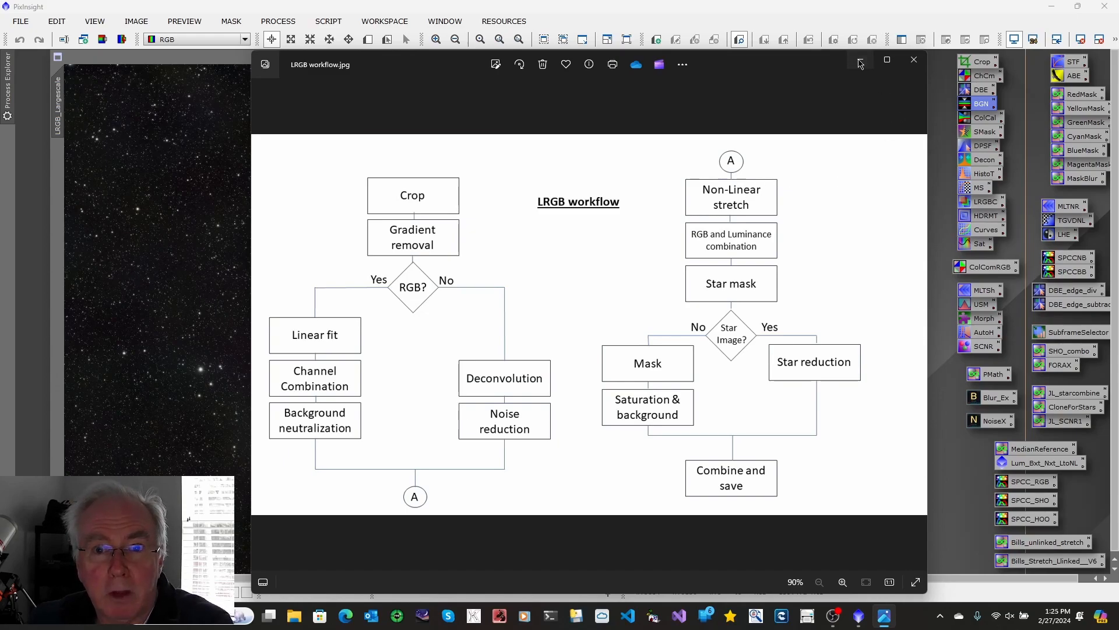
{"action": "left_click", "coordinate": [860, 60]}
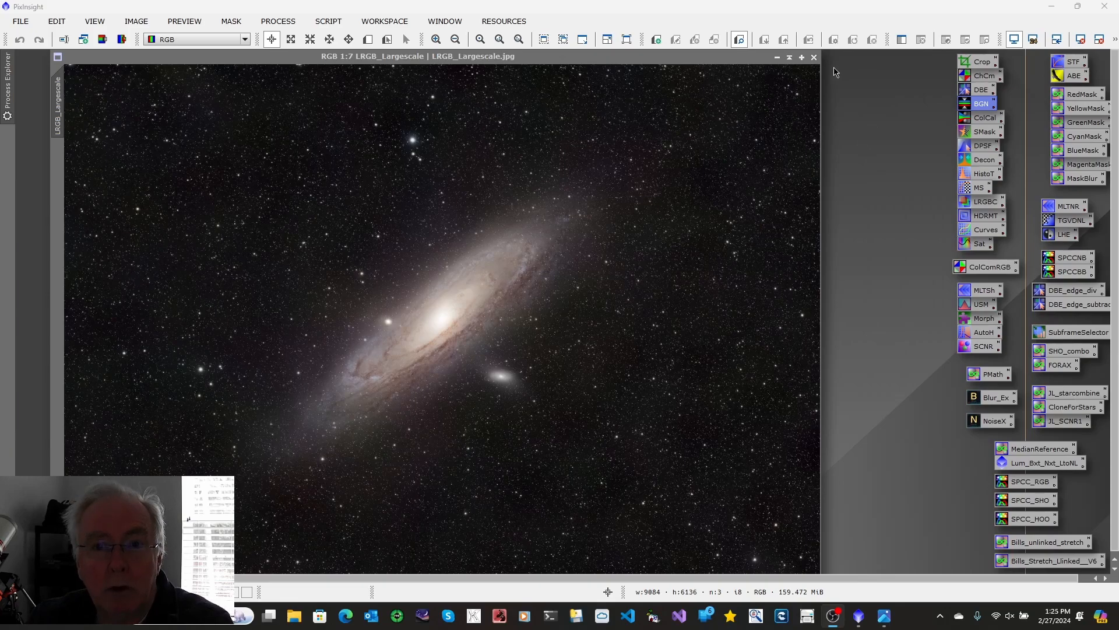
{"action": "left_click", "coordinate": [814, 58]}
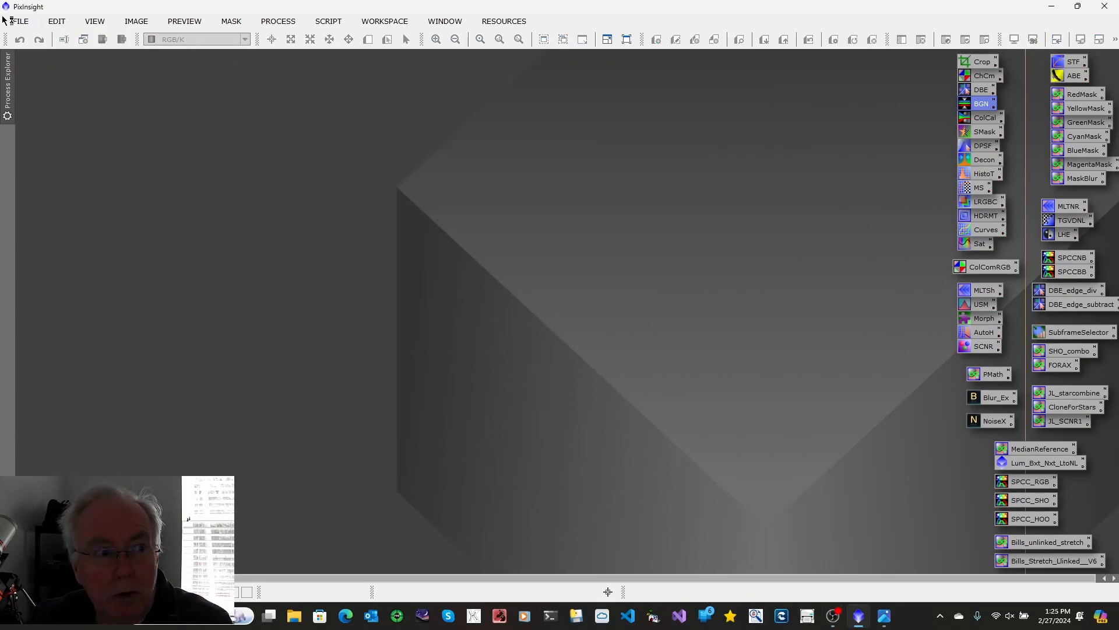
Step: Open the four masterLight files for the Lumenance, Blue, Green and Red filters from the LRGB folder
{"action": "left_click", "coordinate": [27, 22]}
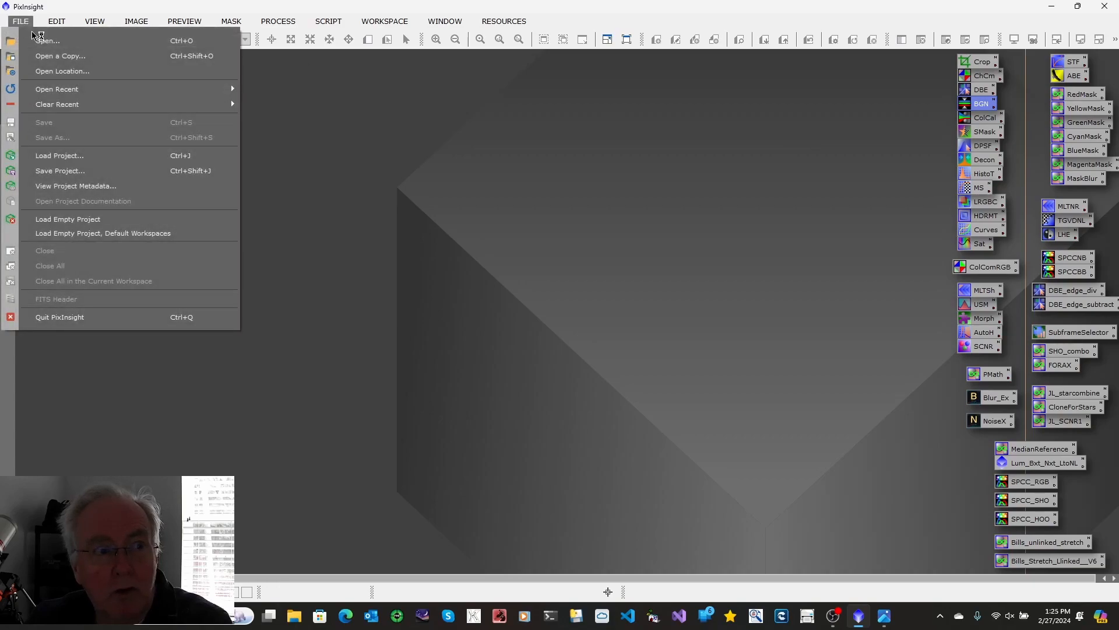
{"action": "left_click", "coordinate": [38, 42]}
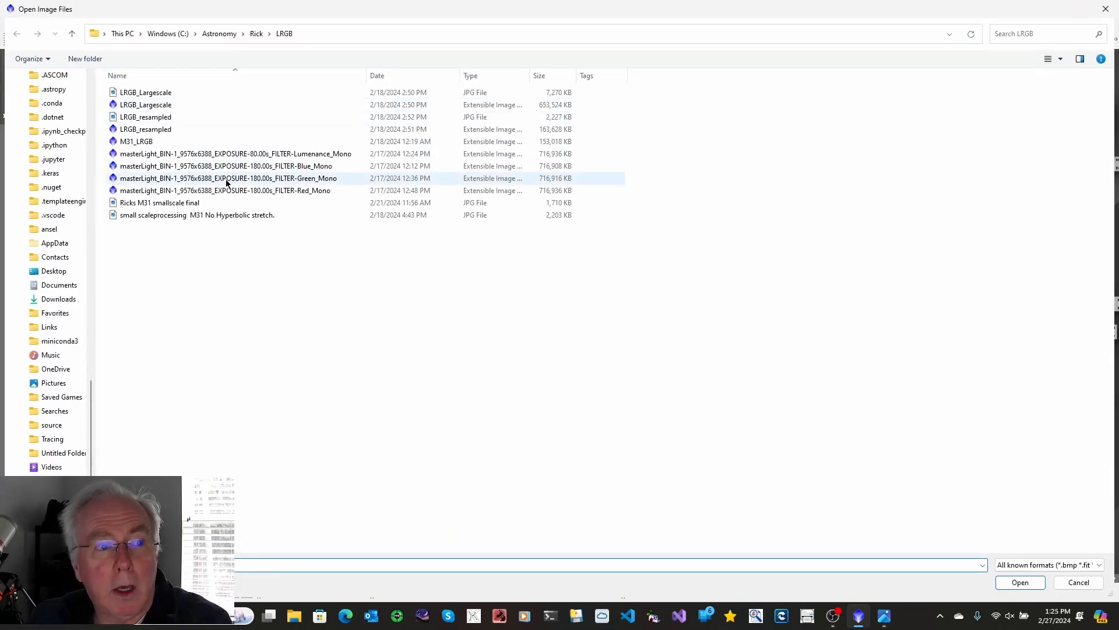
{"action": "left_click", "coordinate": [247, 152]}
{"action": "left_click", "coordinate": [250, 166], "text": "ctrl"}
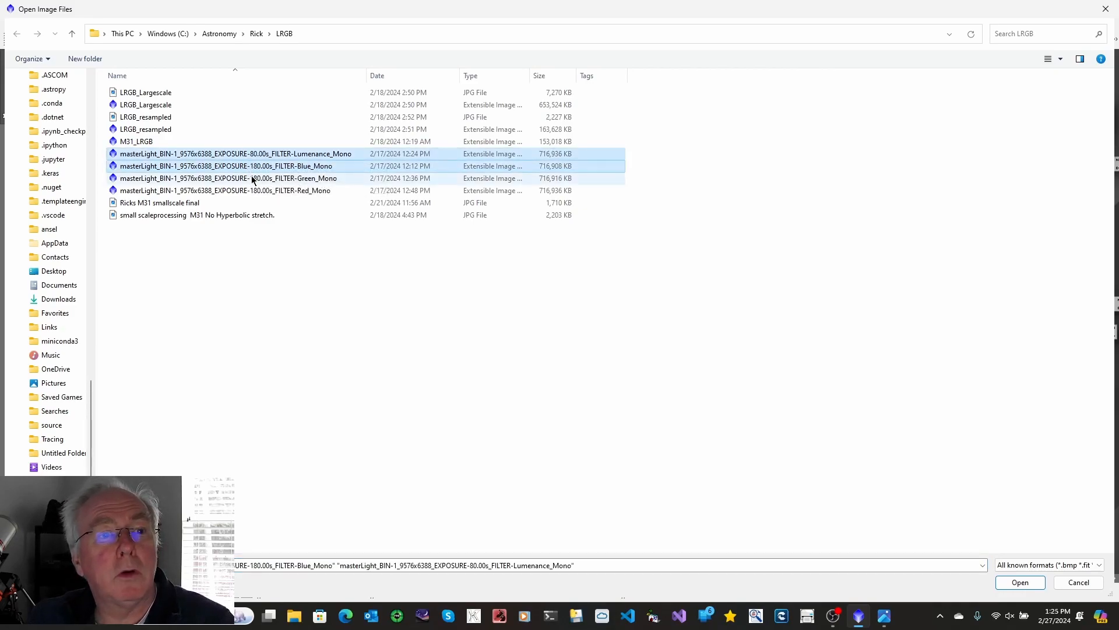
{"action": "left_click", "coordinate": [252, 179], "text": "ctrl"}
{"action": "left_click", "coordinate": [257, 190], "text": "ctrl"}
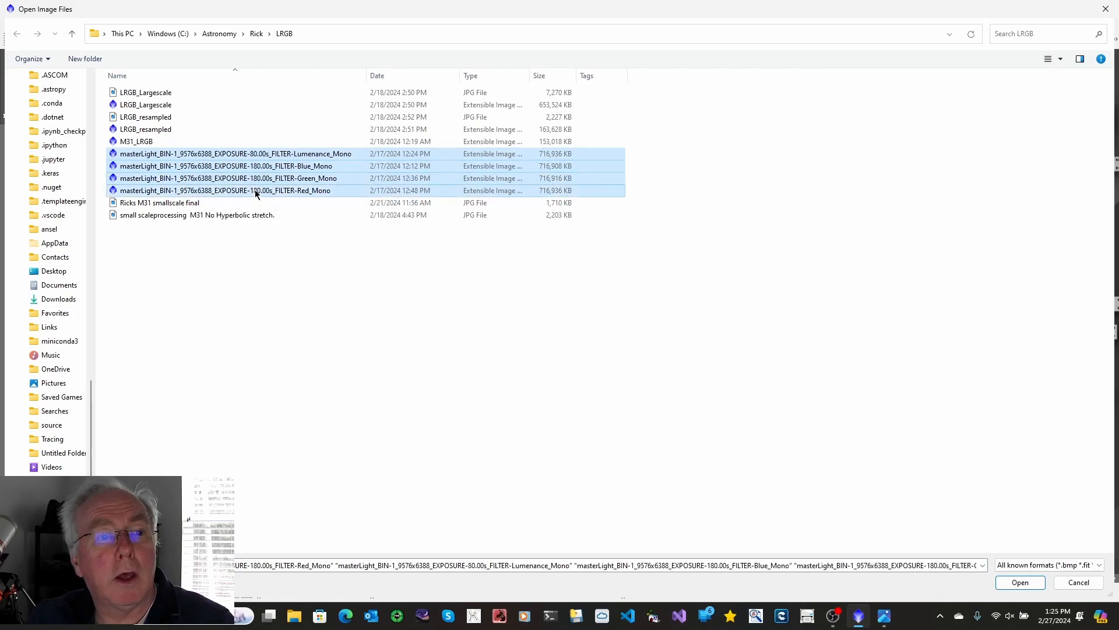
{"action": "left_click", "coordinate": [1027, 582]}
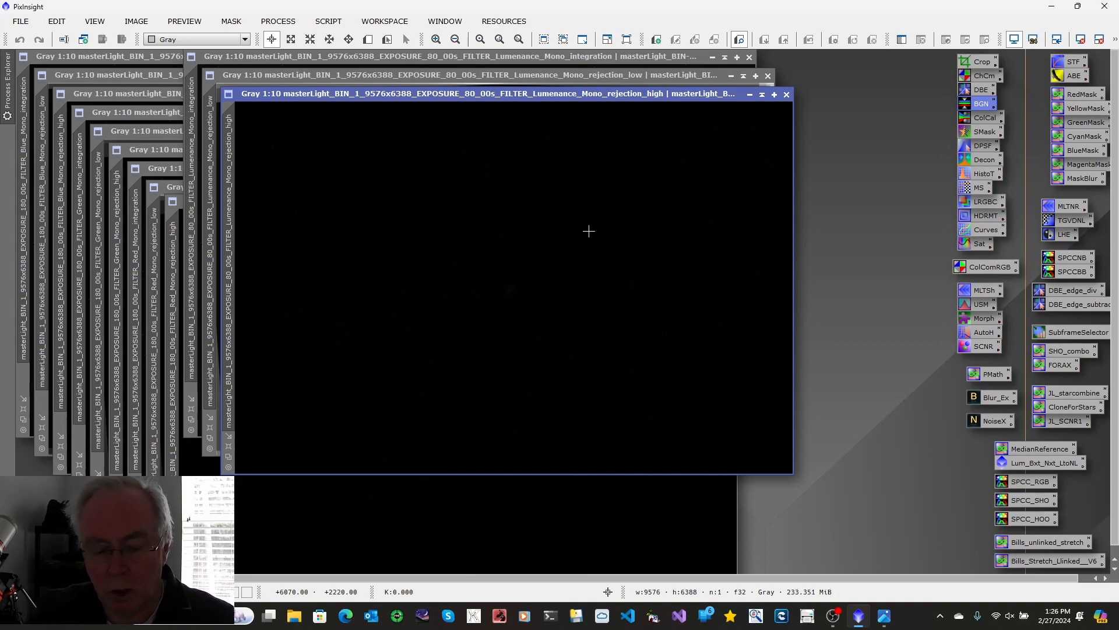
Step: Auto-stretch the high and low luminance rejection maps for inspection and close both of them
{"action": "key", "text": "ctrl+a"}
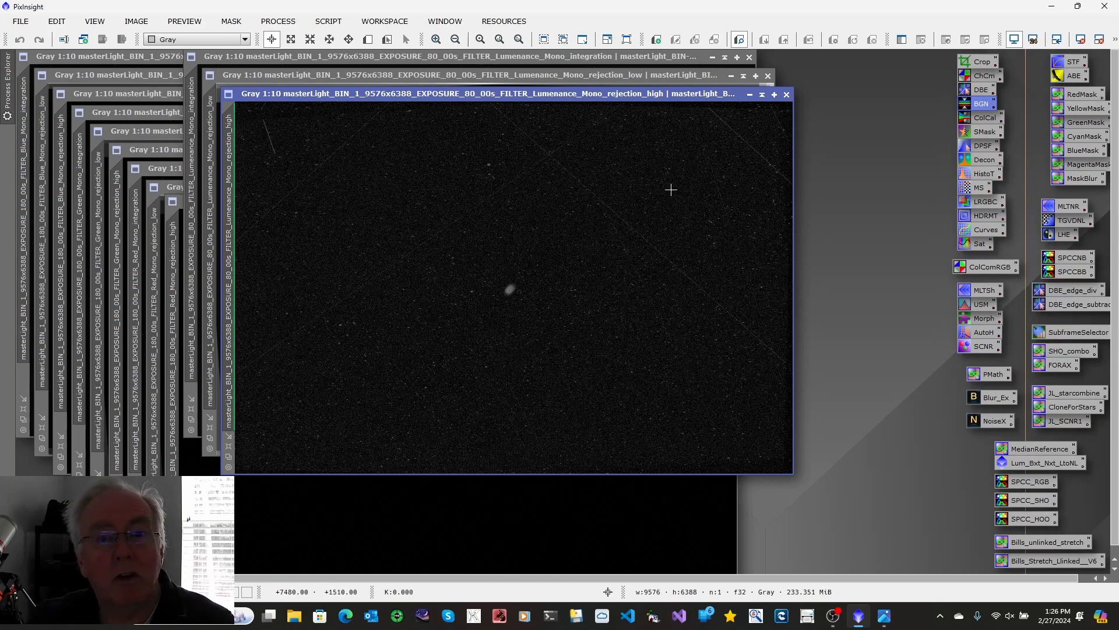
{"action": "left_click", "coordinate": [787, 95]}
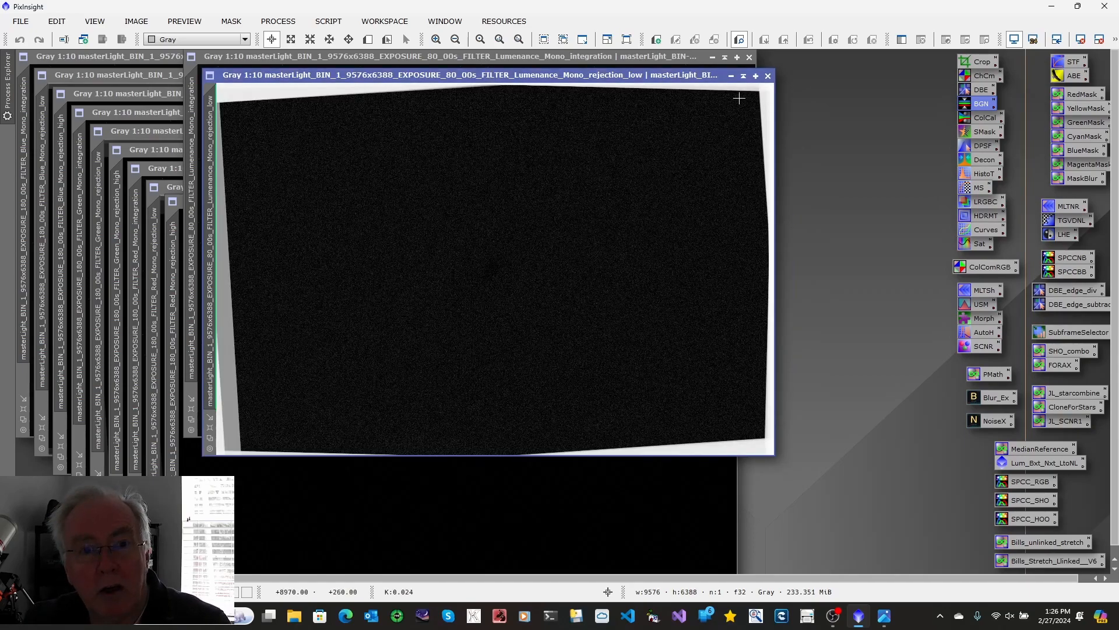
{"action": "left_click", "coordinate": [768, 75]}
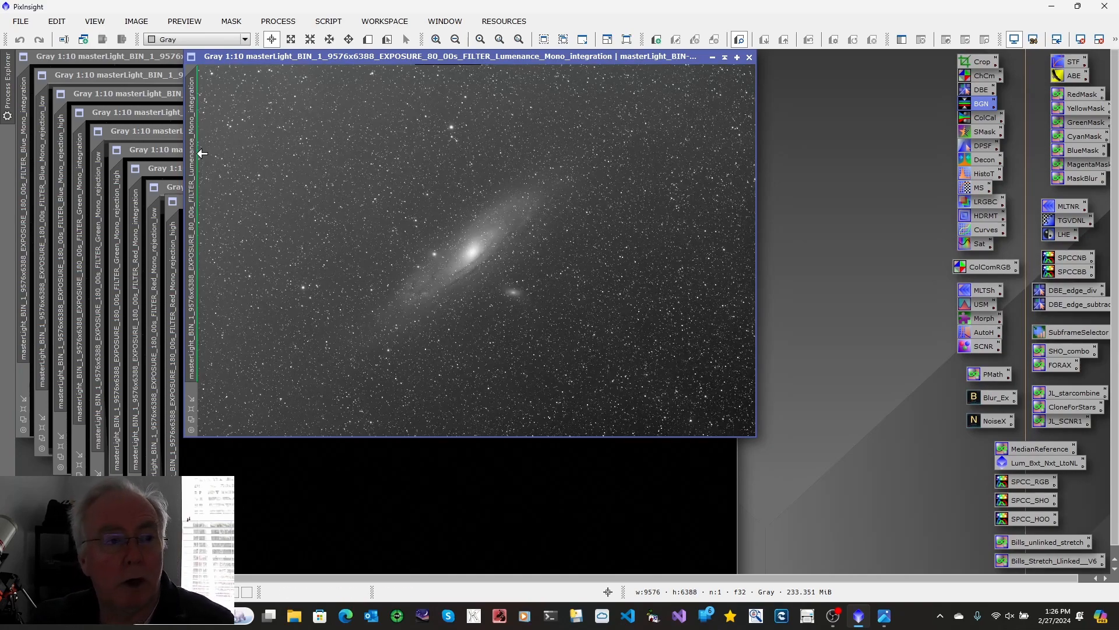
Step: Rename the luminance integration image as Lum and park it as an icon beside the Crop process icon
{"action": "right_click", "coordinate": [196, 152]}
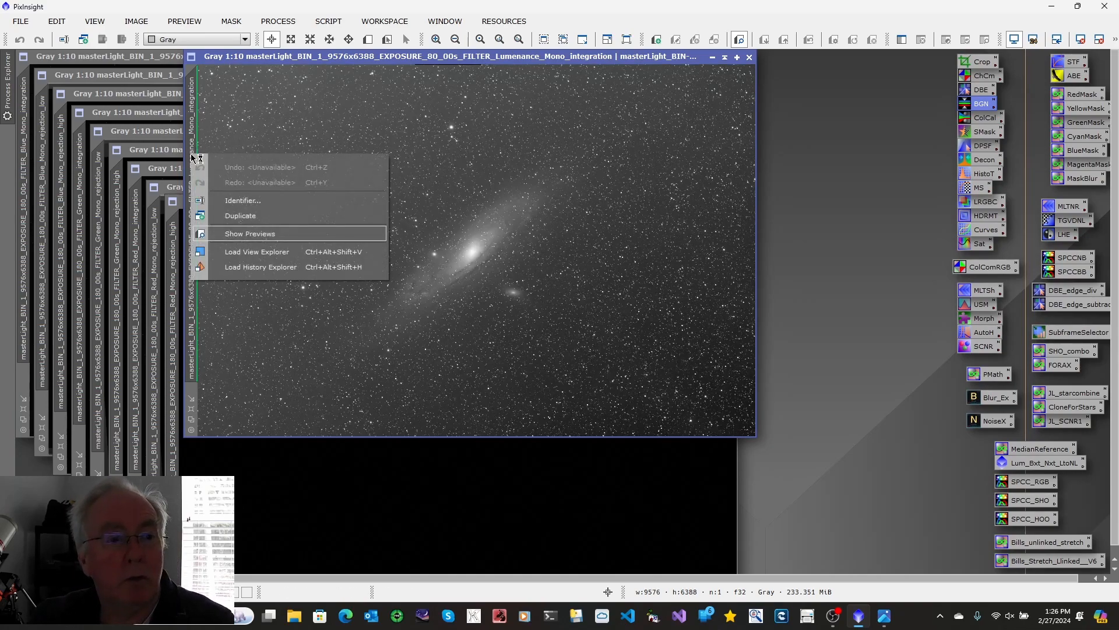
{"action": "left_click", "coordinate": [231, 201]}
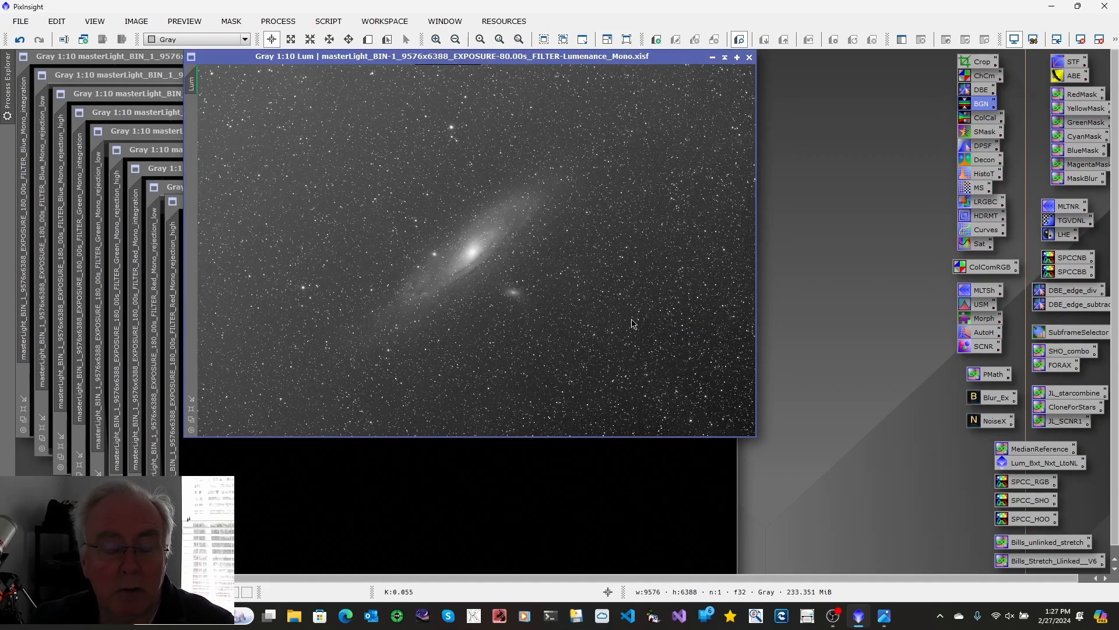
{"action": "left_click", "coordinate": [712, 57]}
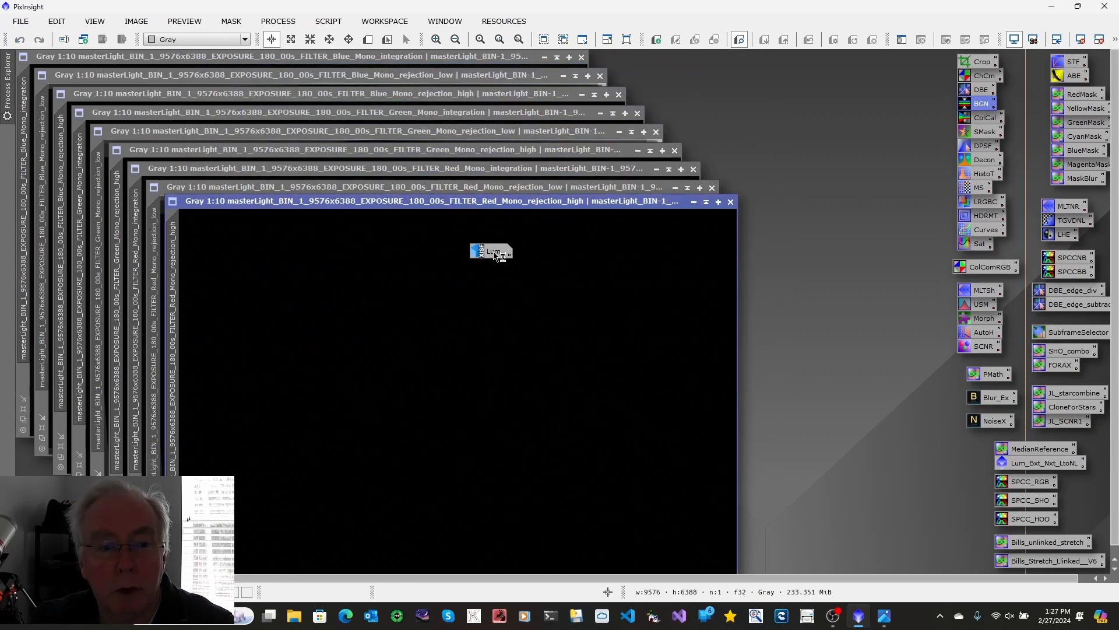
{"action": "left_click_drag", "start_coordinate": [496, 256], "coordinate": [813, 145]}
{"action": "left_click_drag", "start_coordinate": [895, 72], "coordinate": [905, 73]}
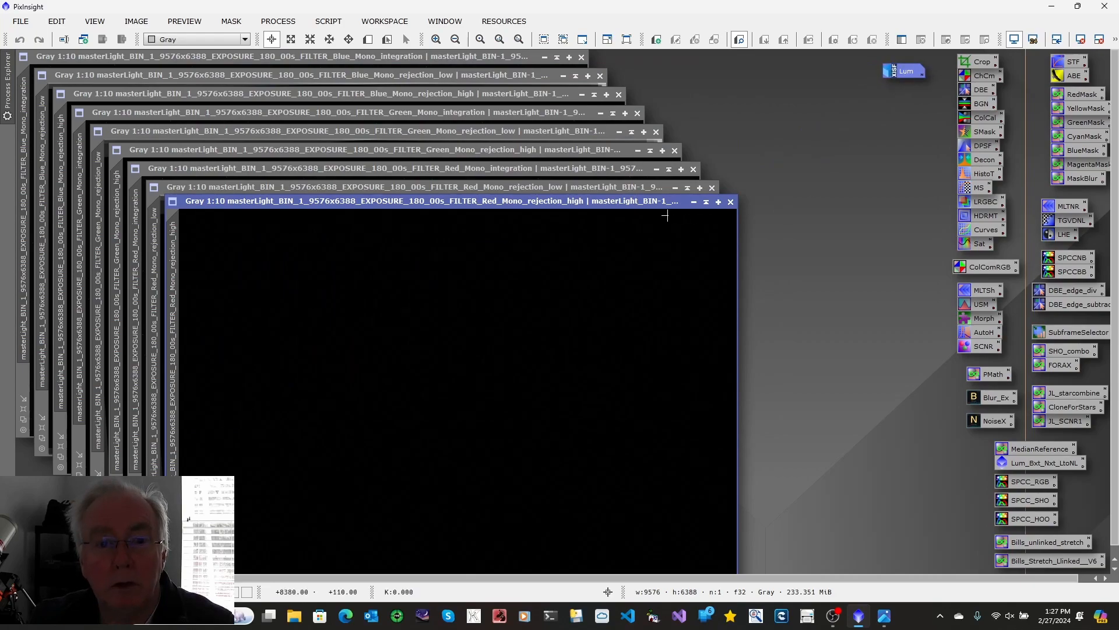
Step: Close the high and low red rejection maps and rename the red integration image as Red
{"action": "left_click", "coordinate": [731, 202]}
{"action": "left_click", "coordinate": [711, 188]}
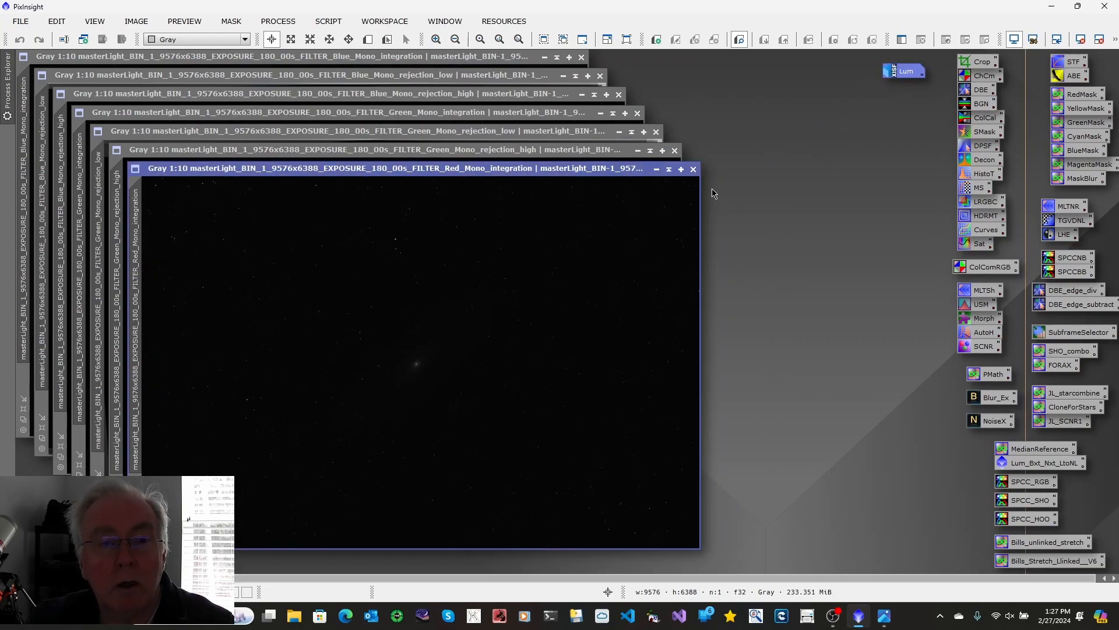
{"action": "right_click", "coordinate": [145, 234]}
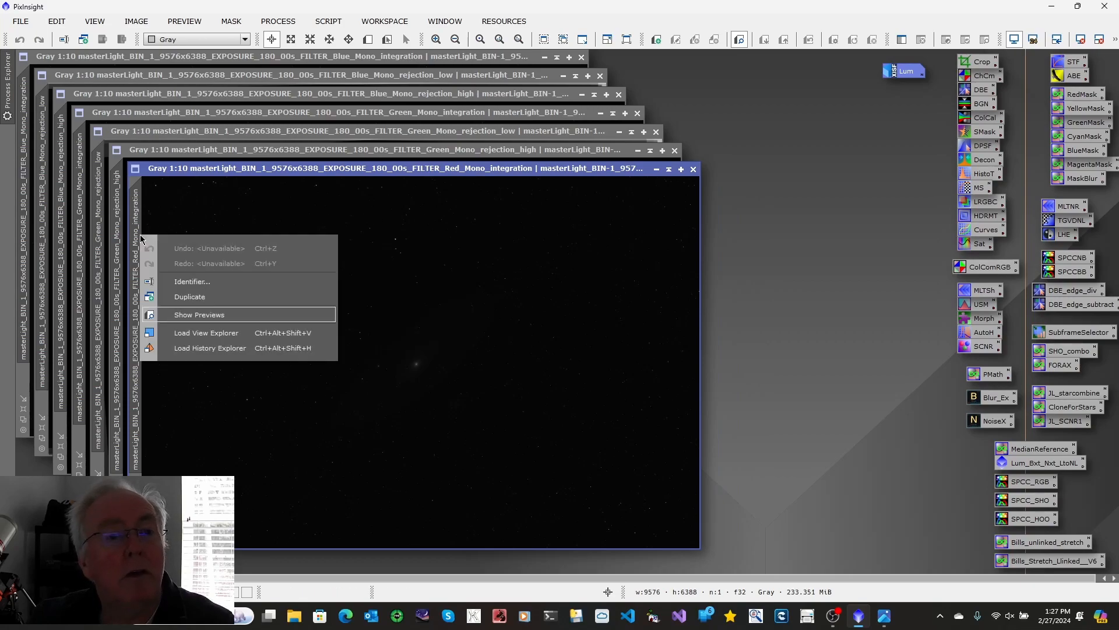
{"action": "left_click", "coordinate": [184, 282]}
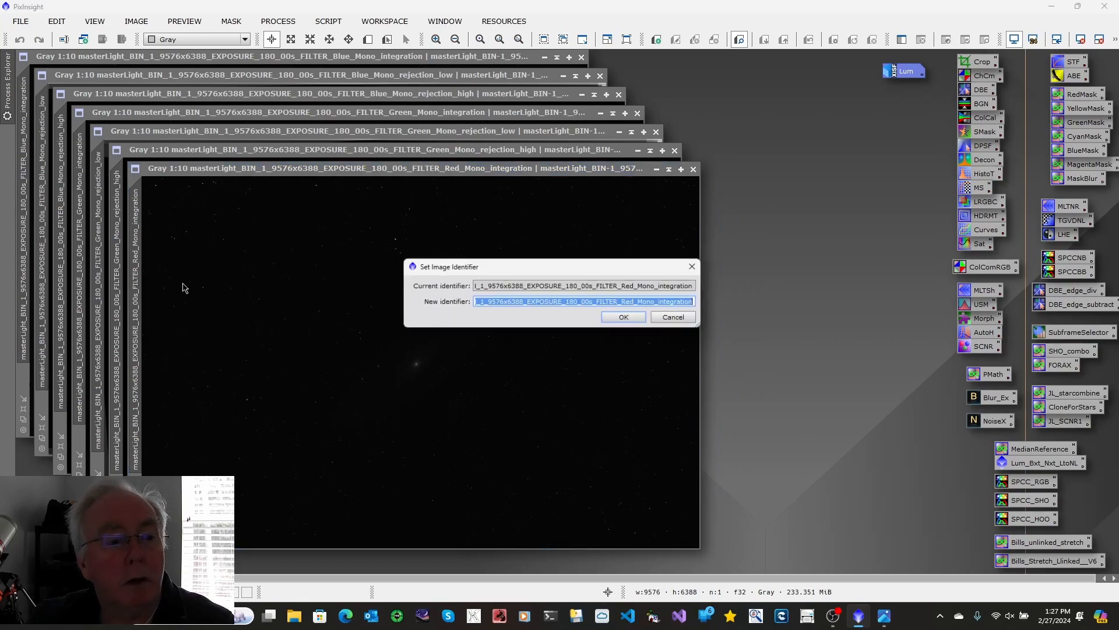
{"action": "type", "text": "Red"}
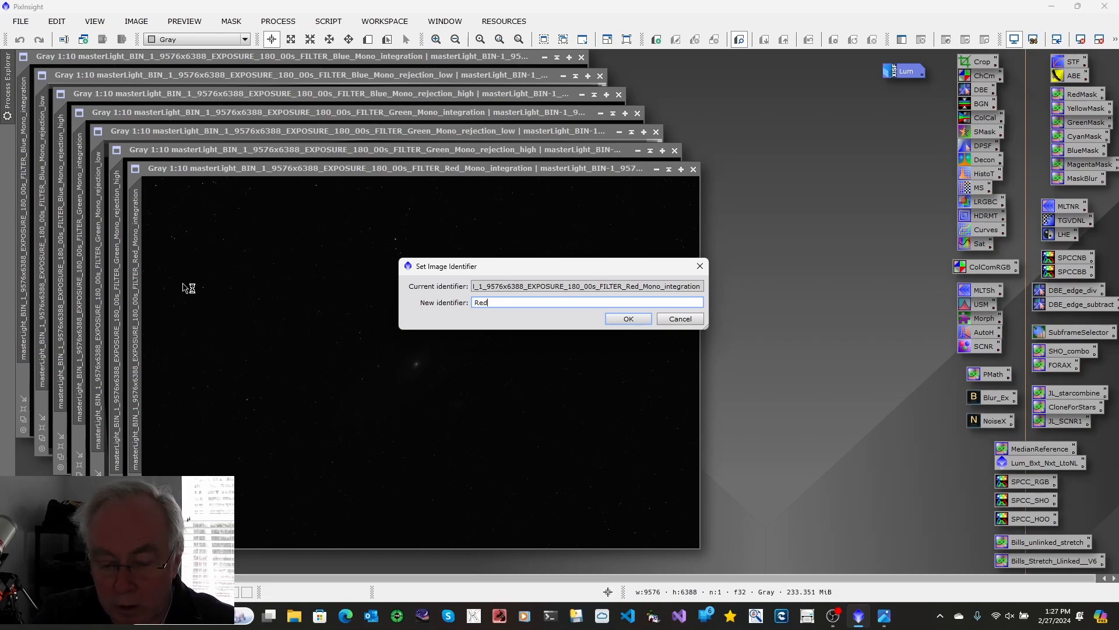
{"action": "left_click", "coordinate": [624, 316]}
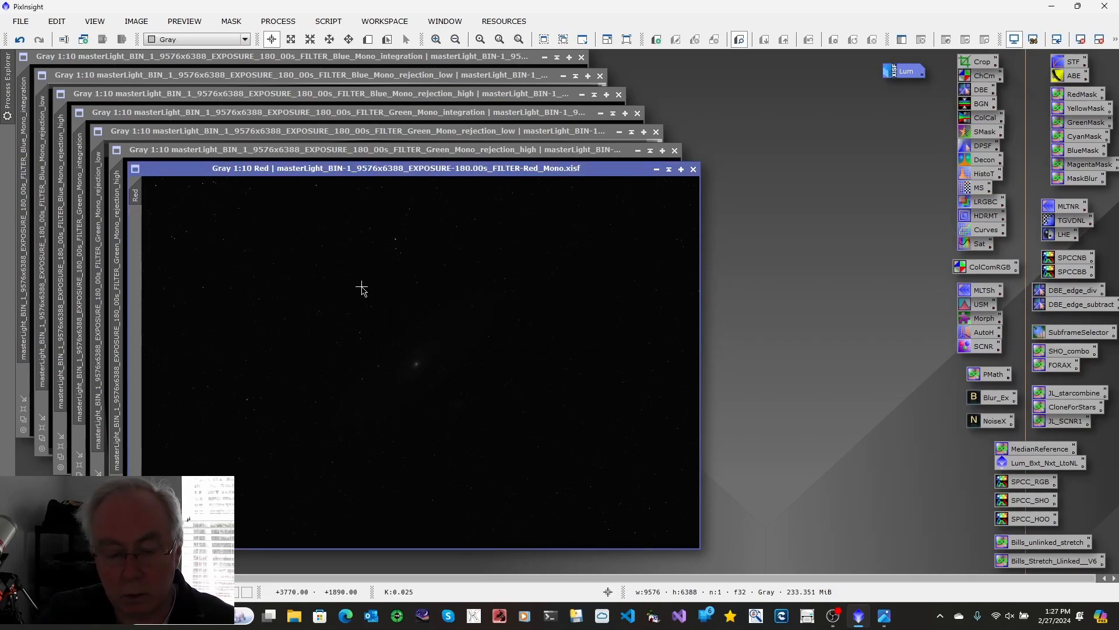
Step: Auto-stretch the Red image and park it as an icon directly below the Lum icon
{"action": "key", "text": "ctrl+a"}
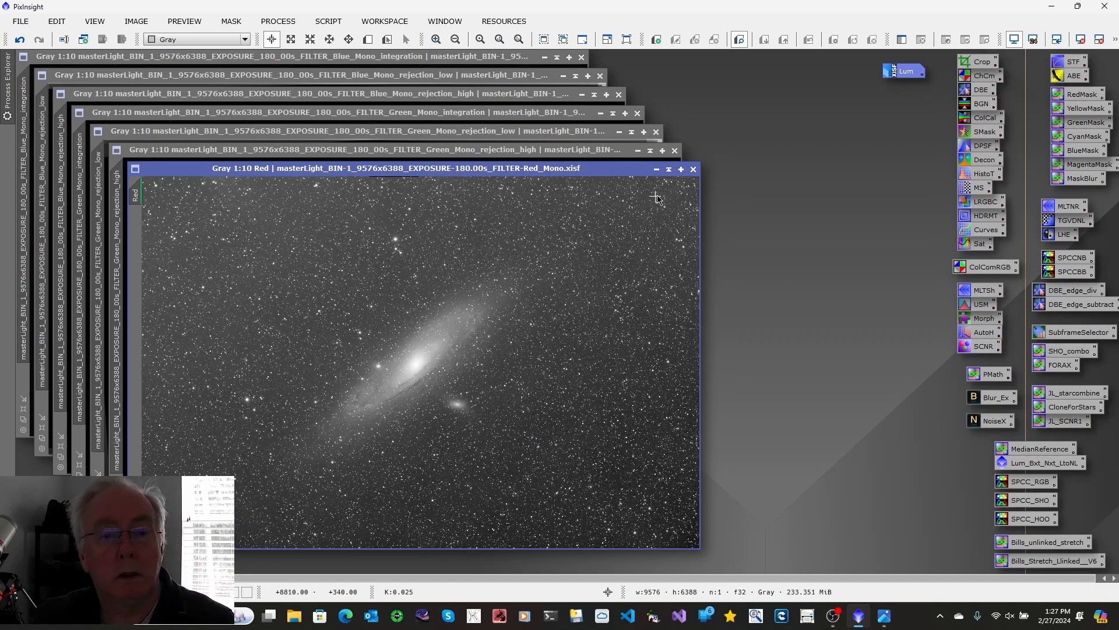
{"action": "left_click", "coordinate": [656, 169]}
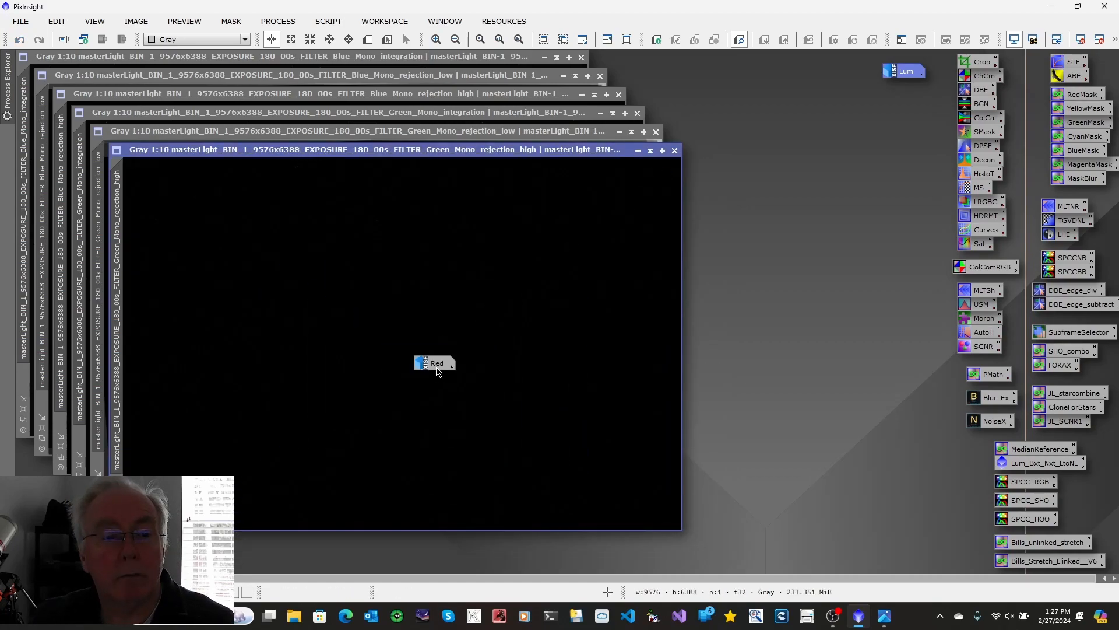
{"action": "left_click_drag", "start_coordinate": [437, 366], "coordinate": [906, 100]}
Step: Close the high and low green rejection maps and rename the green integration image as Green
{"action": "left_click", "coordinate": [675, 151]}
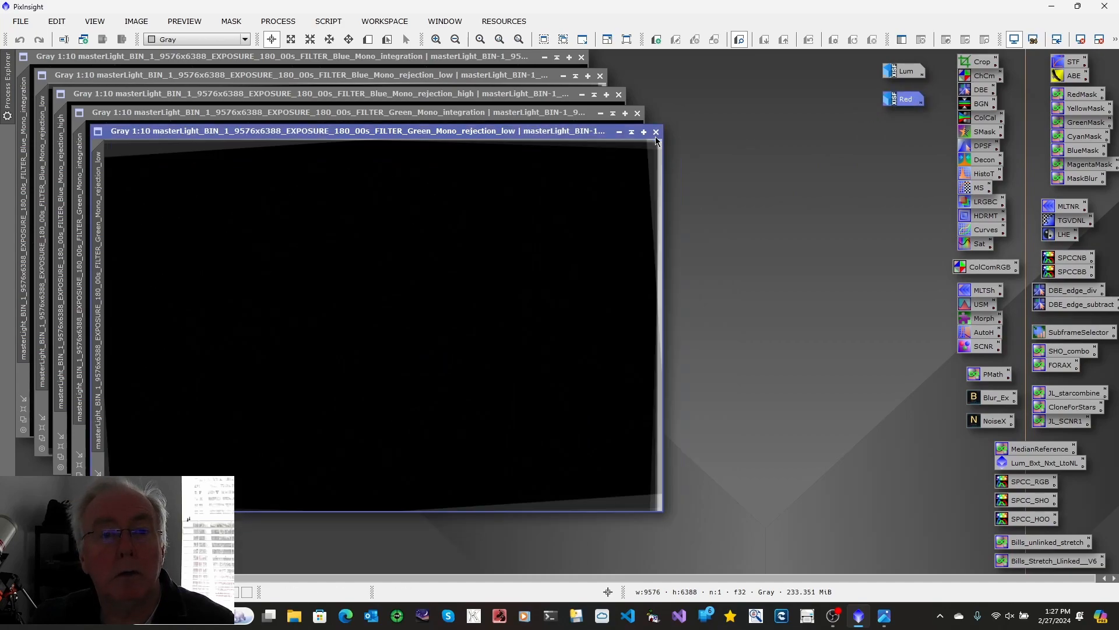
{"action": "left_click", "coordinate": [656, 133]}
{"action": "key", "text": "shift+n"}
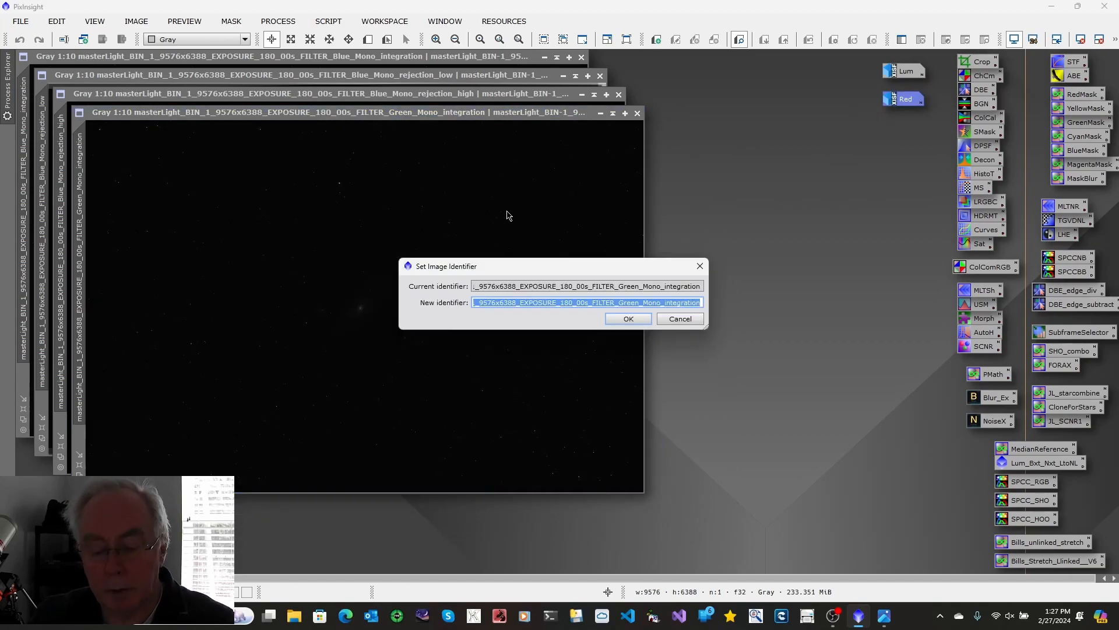
{"action": "type", "text": "Green"}
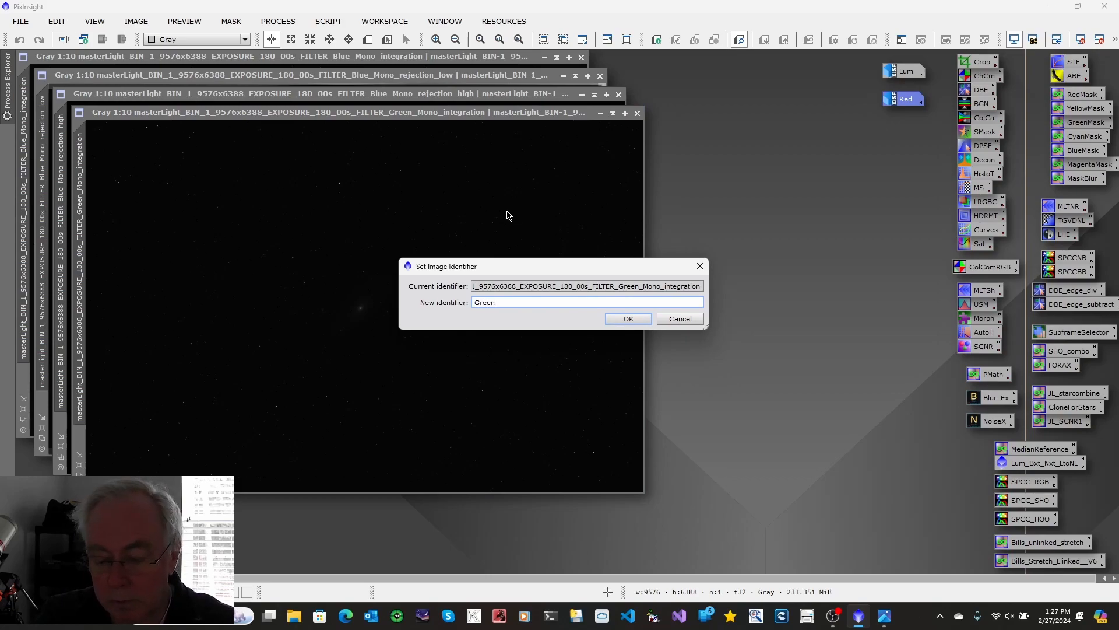
{"action": "left_click", "coordinate": [636, 319]}
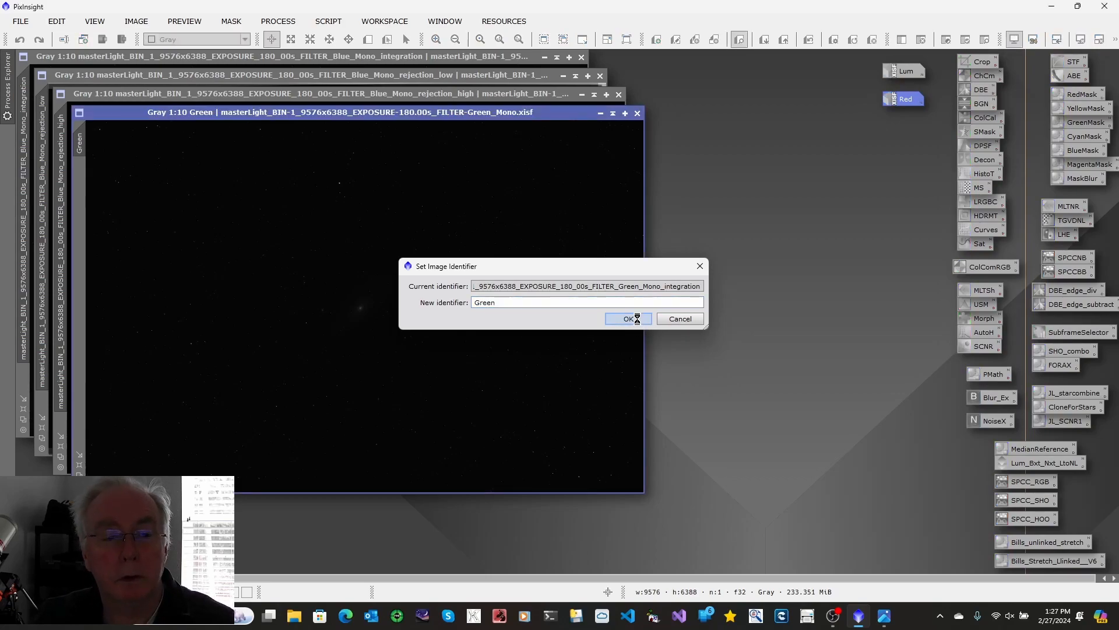
Step: Auto-stretch the Green image and park it as an icon below the Red icon
{"action": "key", "text": "ctrl+a"}
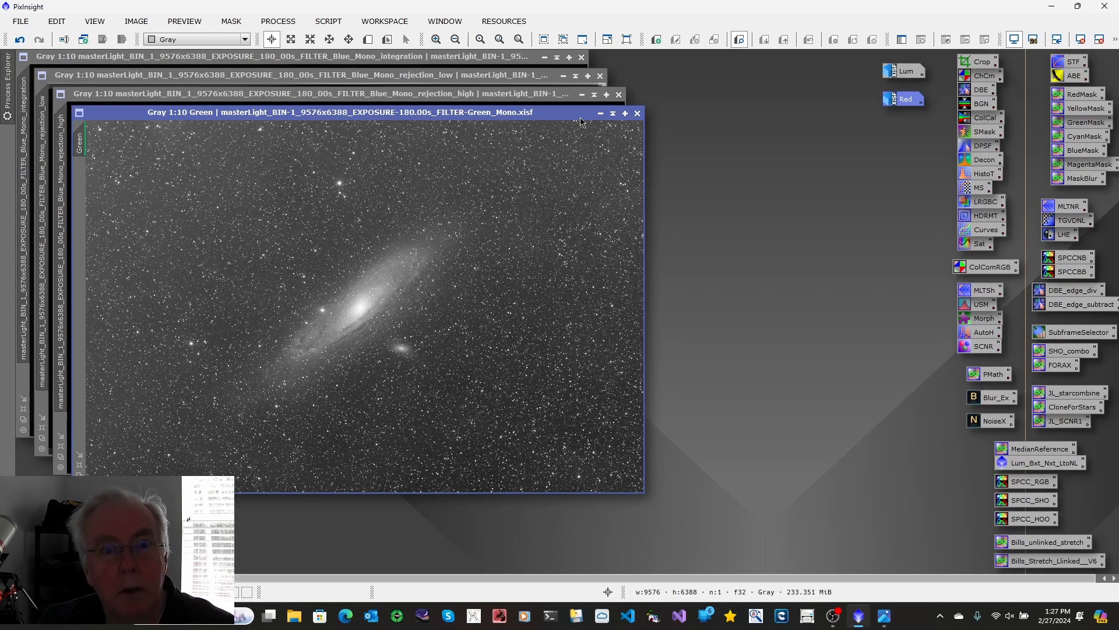
{"action": "left_click", "coordinate": [600, 113]}
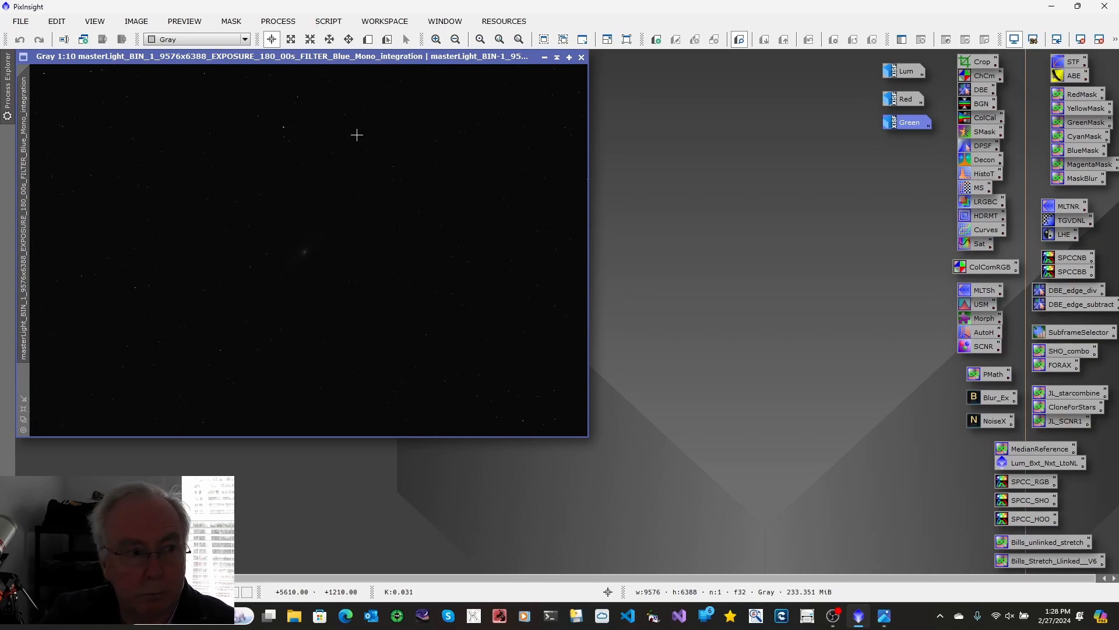
Step: Auto-stretch the blue integration image and rename it as Blue
{"action": "key", "text": "ctrl+a"}
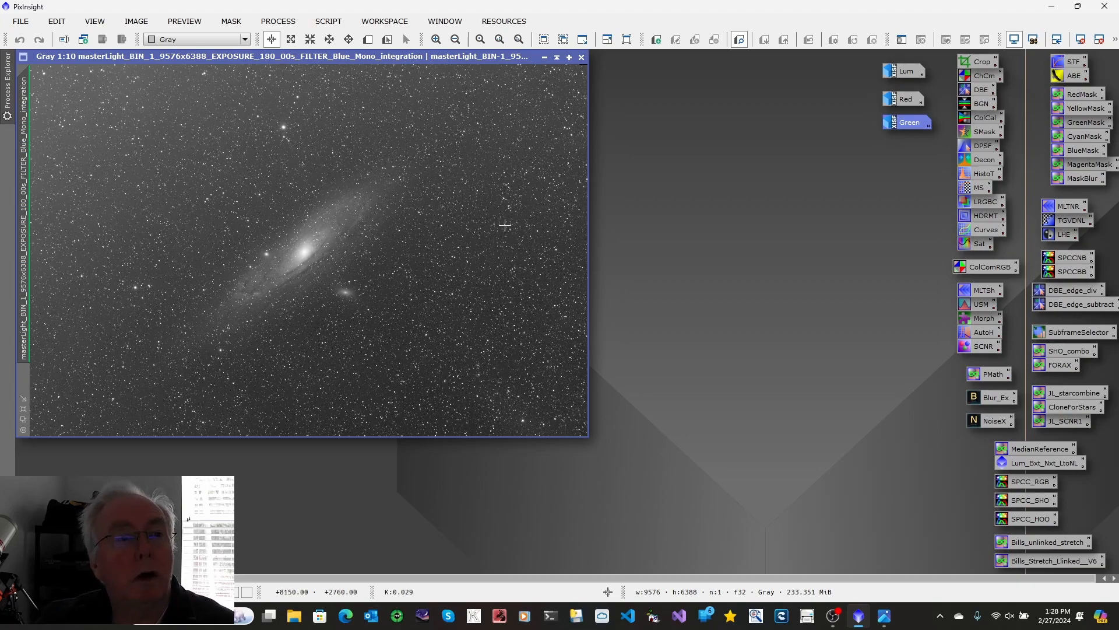
{"action": "right_click", "coordinate": [32, 141]}
{"action": "left_click", "coordinate": [58, 187]}
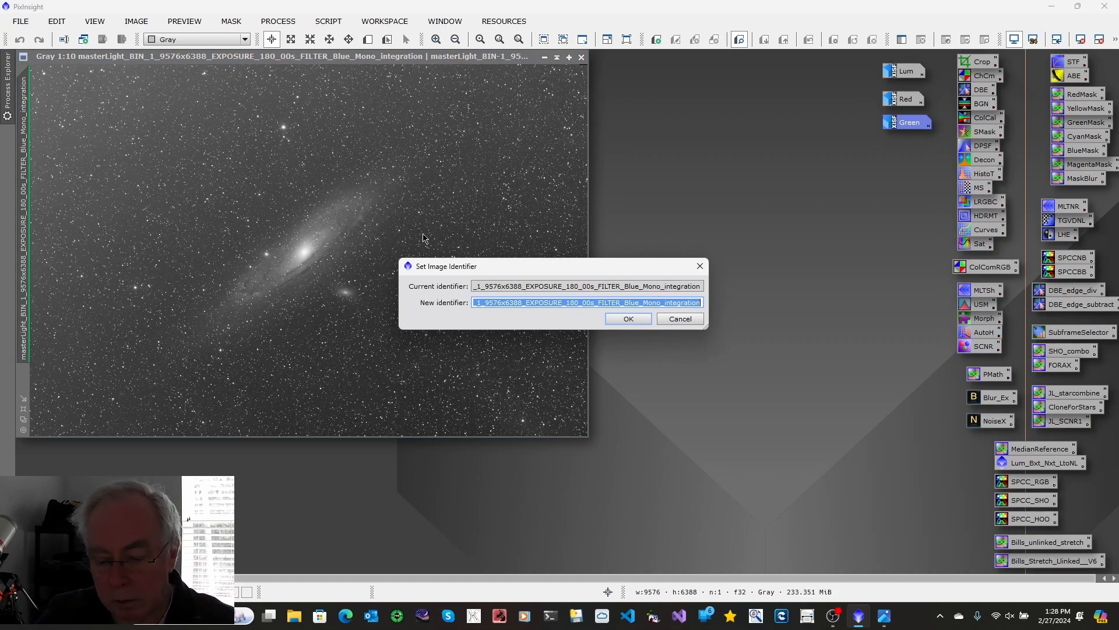
{"action": "type", "text": "Blue"}
{"action": "left_click", "coordinate": [620, 319]}
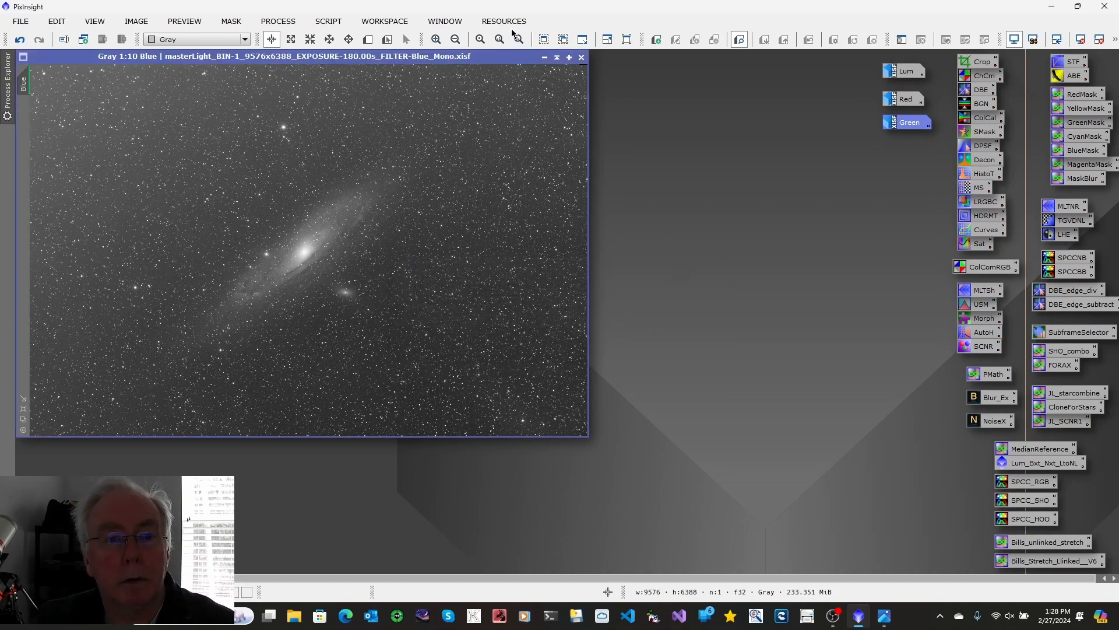
Step: Minimize the Blue image and place its icon below the Green icon
{"action": "left_click", "coordinate": [545, 57]}
{"action": "left_click_drag", "start_coordinate": [337, 260], "coordinate": [914, 161]}
{"action": "mouse_move", "coordinate": [913, 161]}
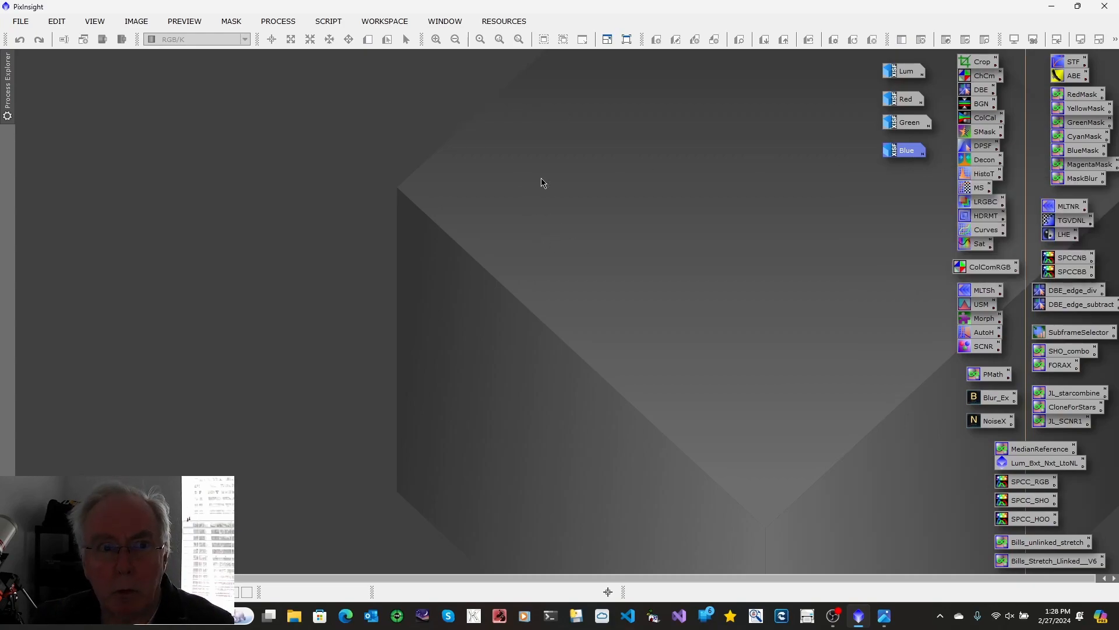
Step: Open the WeightedBatchPreprocessing script and examine its global option for rejection maps and drizzle weights
{"action": "left_click", "coordinate": [326, 22]}
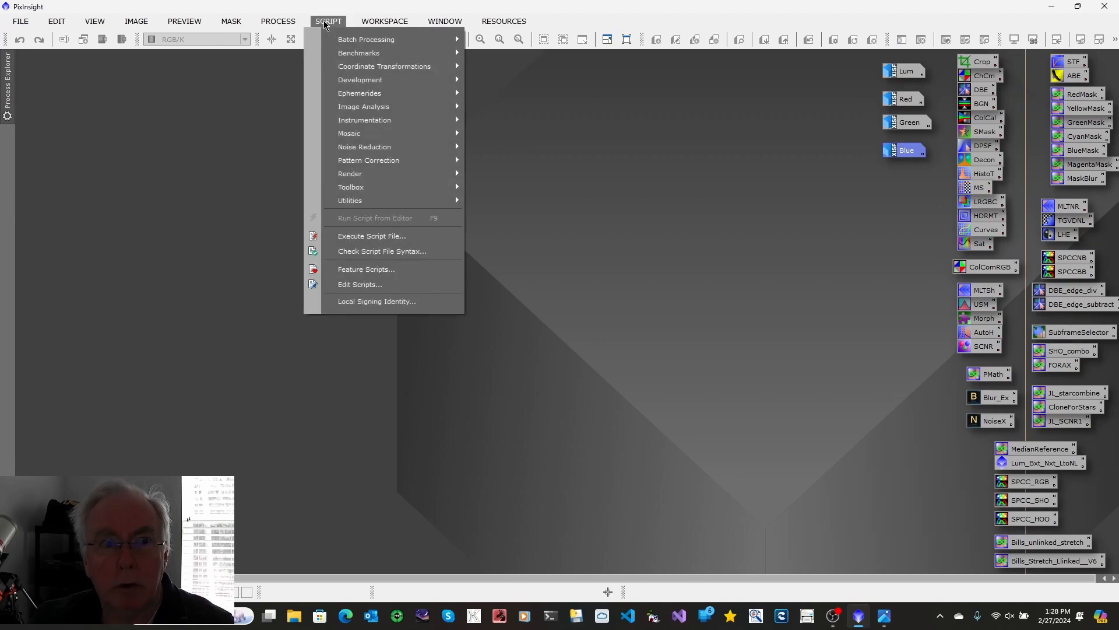
{"action": "mouse_move", "coordinate": [350, 40]}
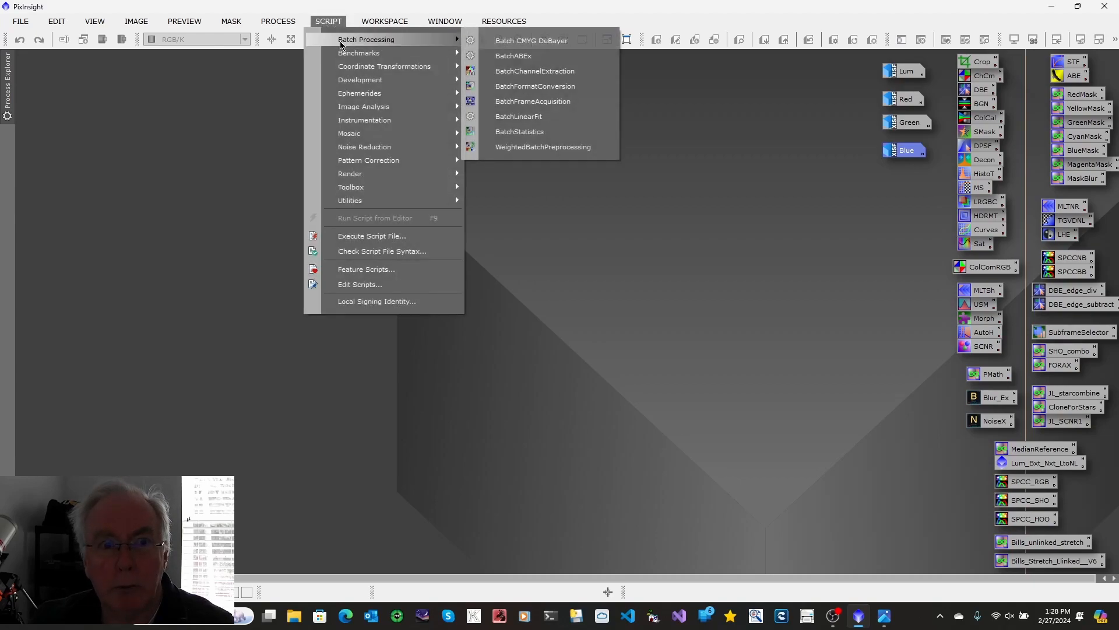
{"action": "left_click", "coordinate": [571, 152]}
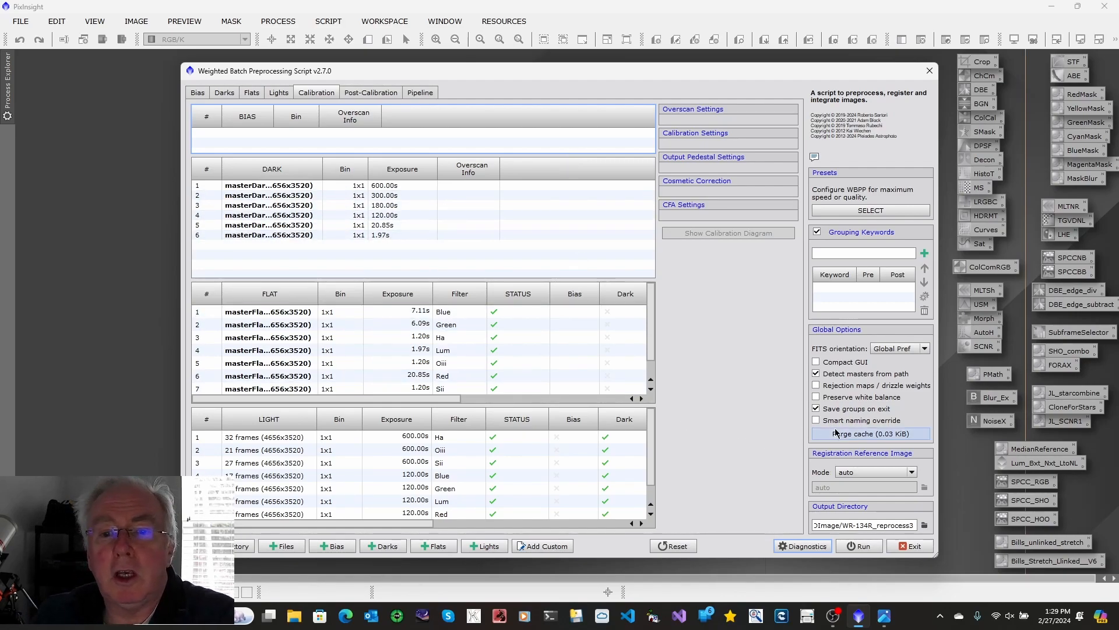
Step: Disable rejection maps / drizzle weights in the script, inspect the Autocrop option for light frame integration, and close the script
{"action": "left_click", "coordinate": [816, 386]}
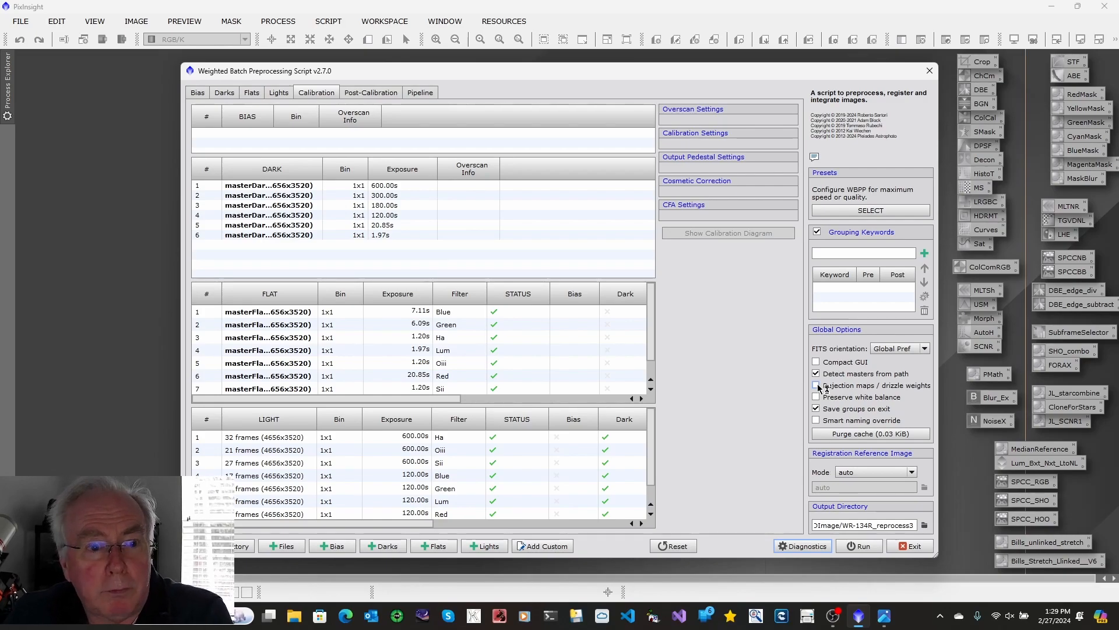
{"action": "left_click", "coordinate": [277, 93]}
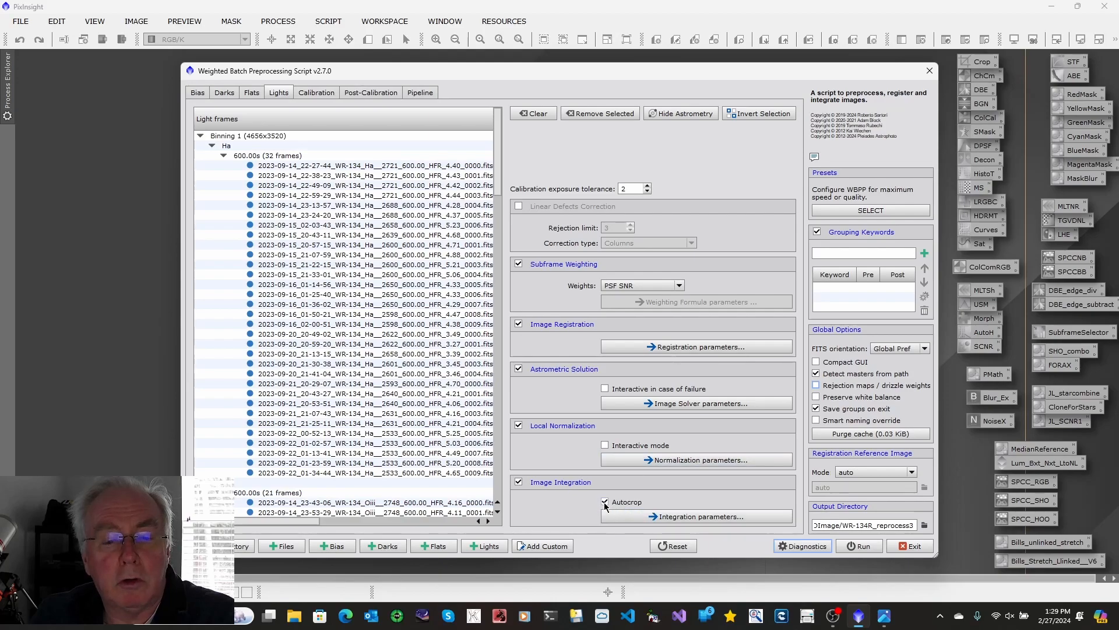
{"action": "mouse_move", "coordinate": [604, 502]}
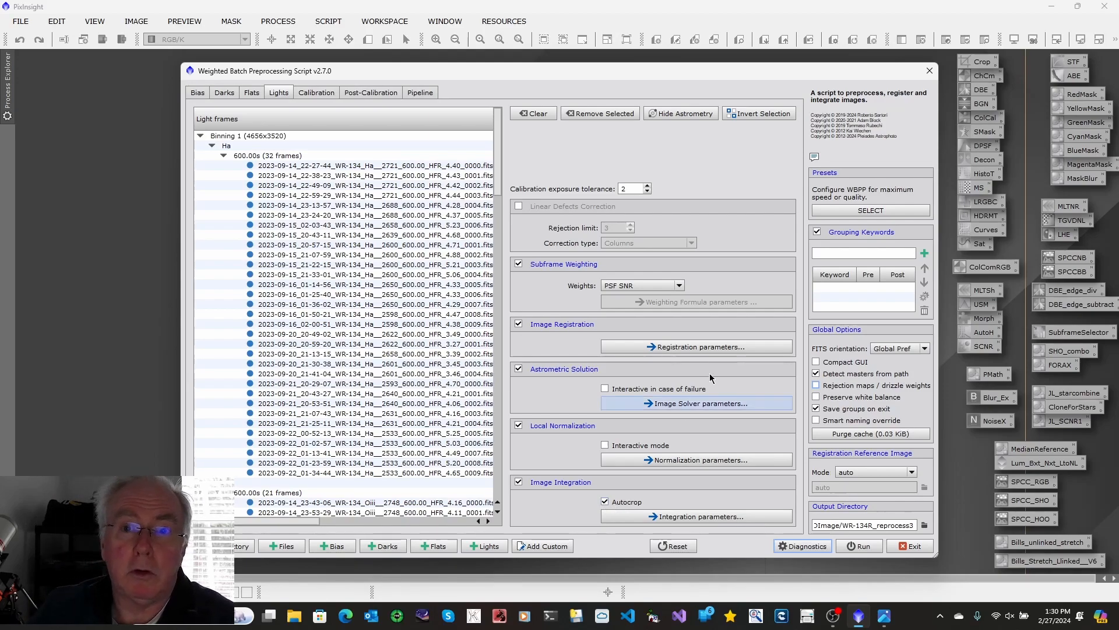
{"action": "left_click", "coordinate": [930, 72]}
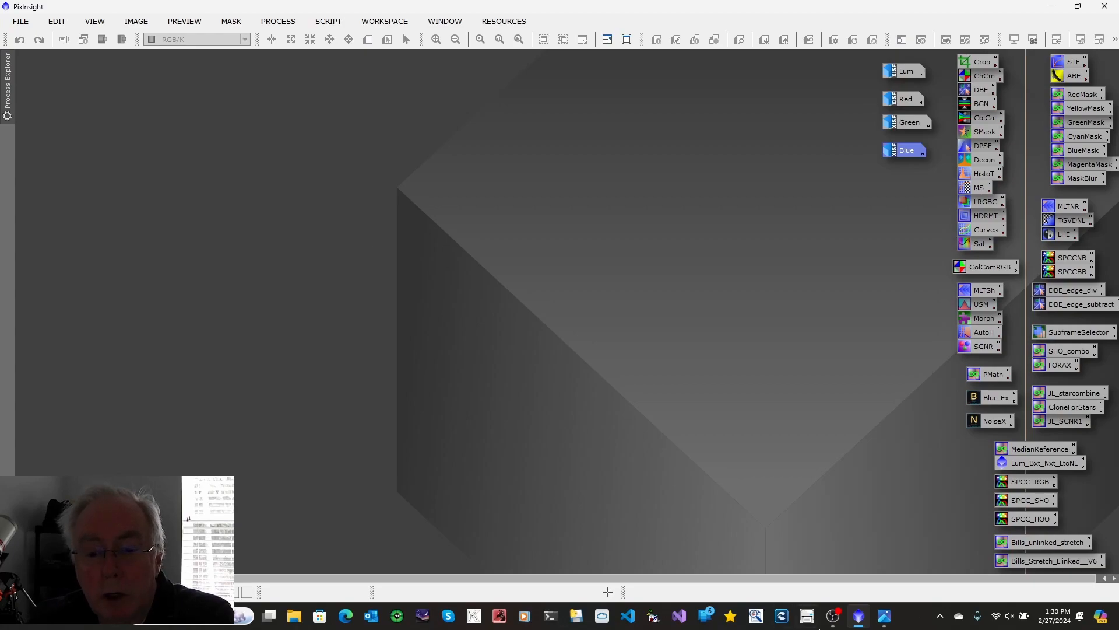
Step: Review the LRGB workflow flowchart image and minimize it
{"action": "left_click", "coordinate": [884, 615]}
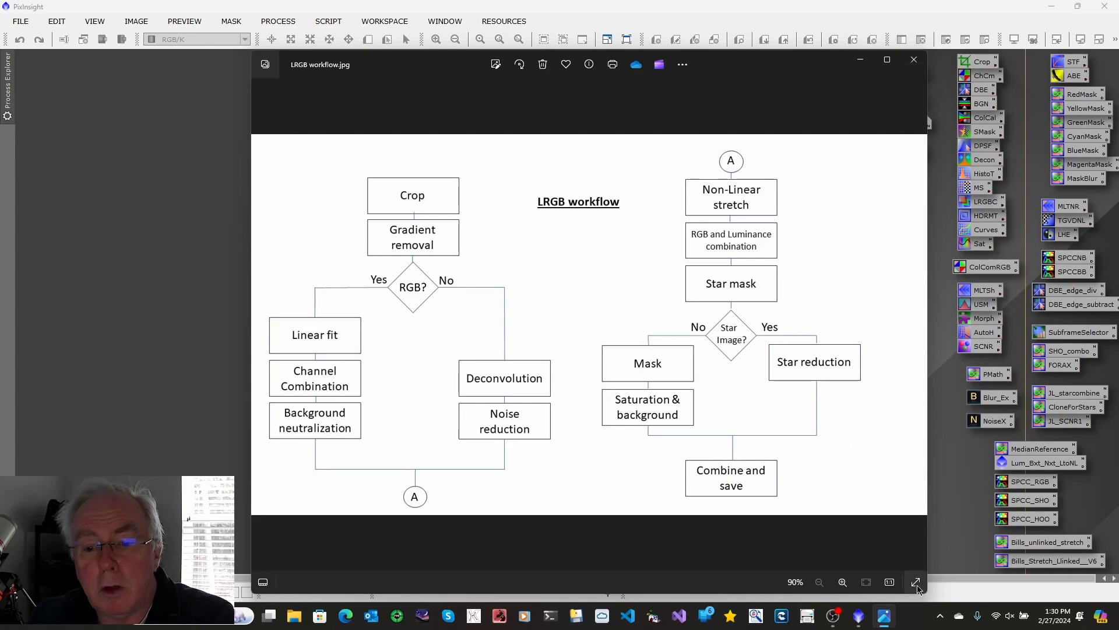
{"action": "left_click", "coordinate": [864, 64]}
{"action": "mouse_move", "coordinate": [884, 113]}
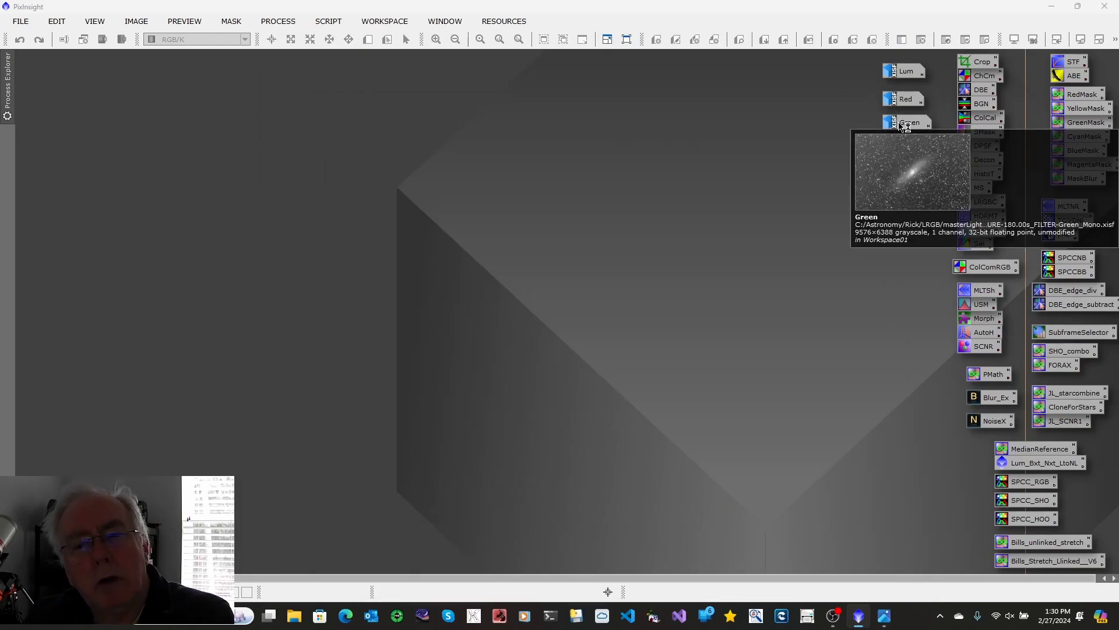
Step: Restore the Lum image and examine its pixel count with the Statistics process
{"action": "double_click", "coordinate": [903, 71]}
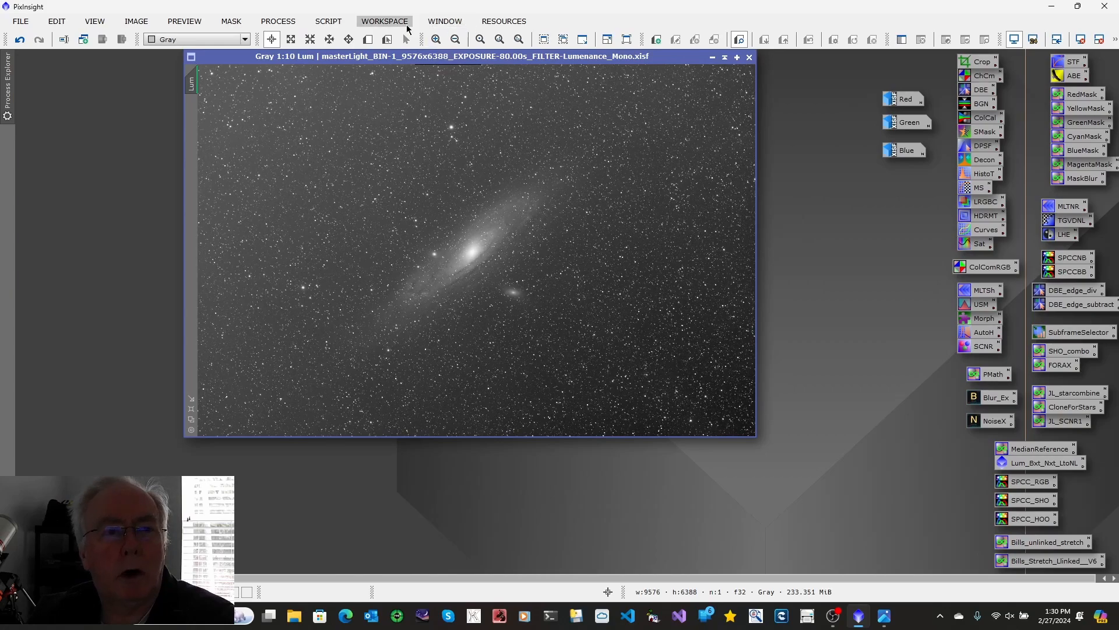
{"action": "left_click", "coordinate": [278, 22]}
{"action": "mouse_move", "coordinate": [389, 14]}
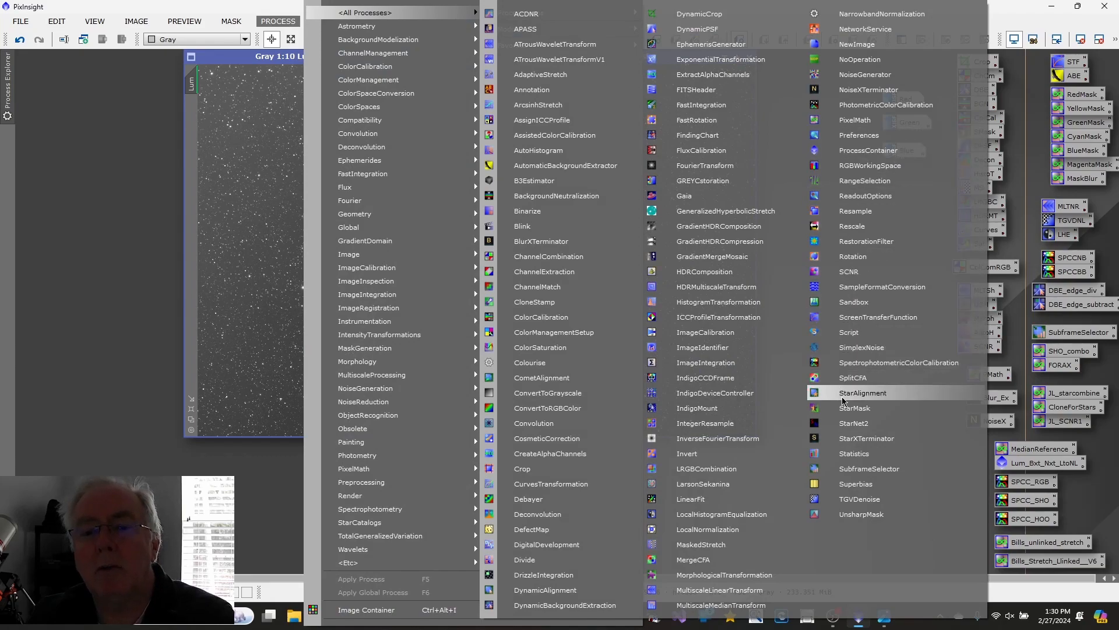
{"action": "left_click", "coordinate": [853, 455]}
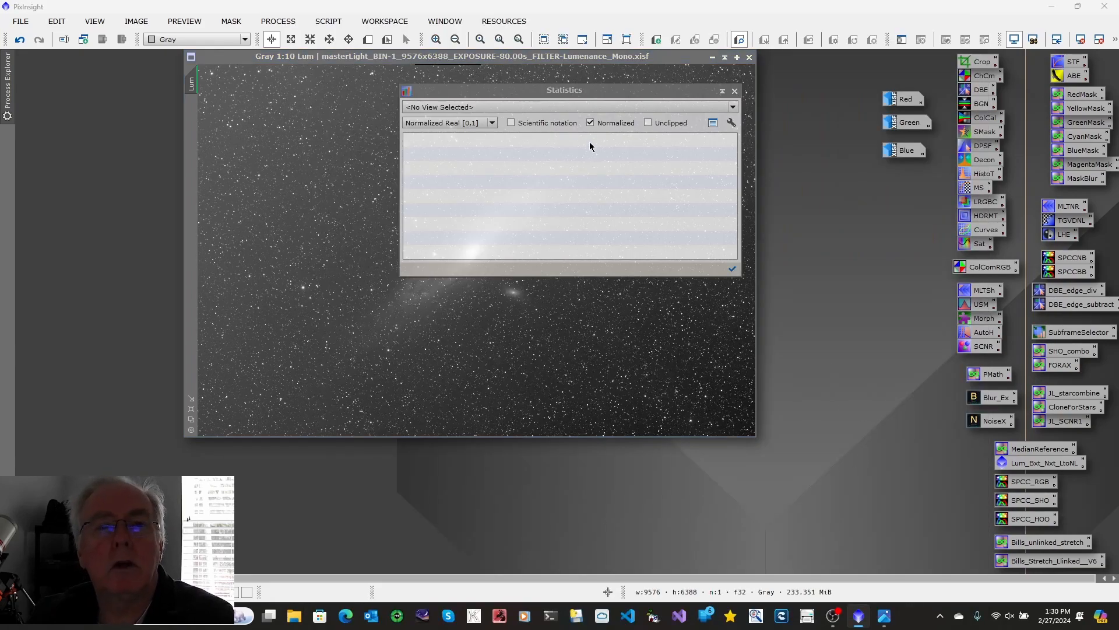
{"action": "left_click", "coordinate": [734, 110]}
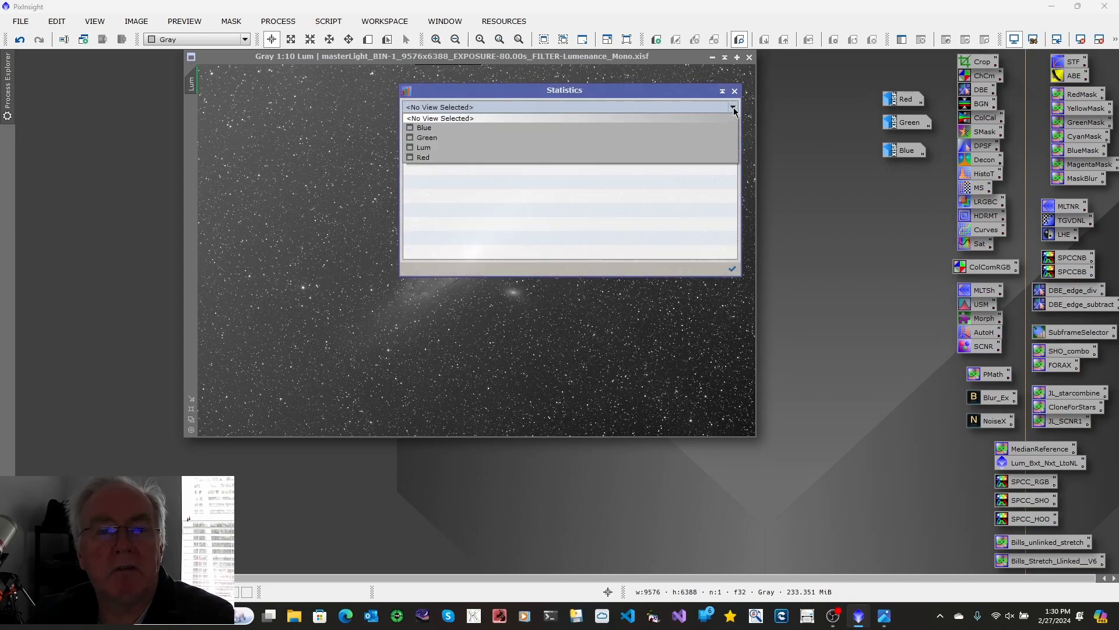
{"action": "left_click", "coordinate": [444, 151]}
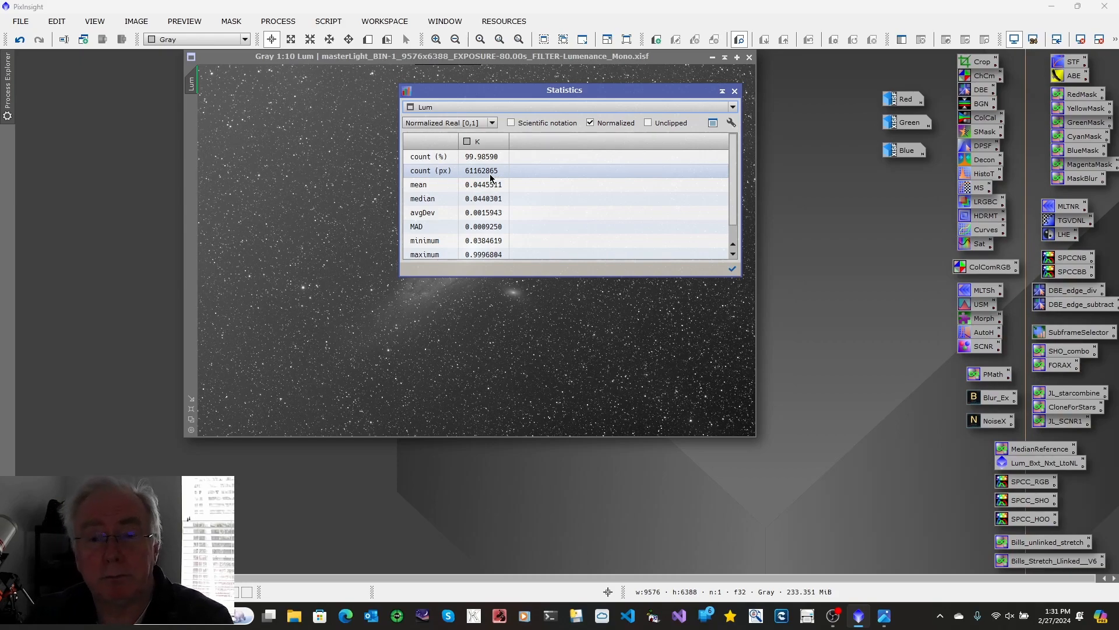
{"action": "left_click", "coordinate": [734, 91]}
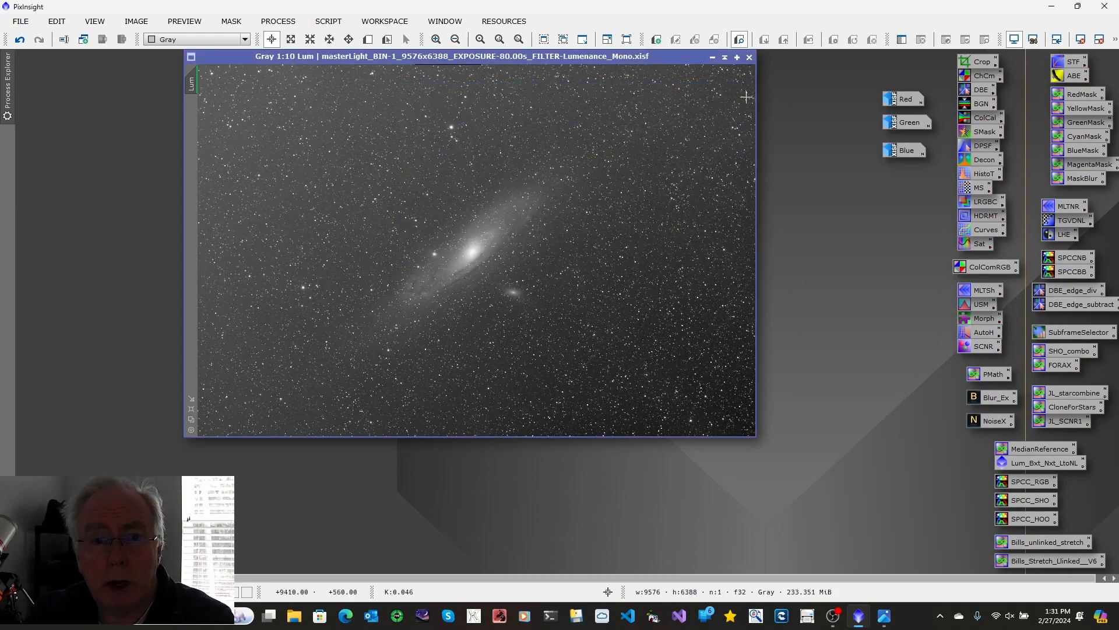
Step: Set up the Resample process to reduce images to 50% with the aspect ratio preserved
{"action": "left_click", "coordinate": [283, 22]}
{"action": "mouse_move", "coordinate": [362, 19]}
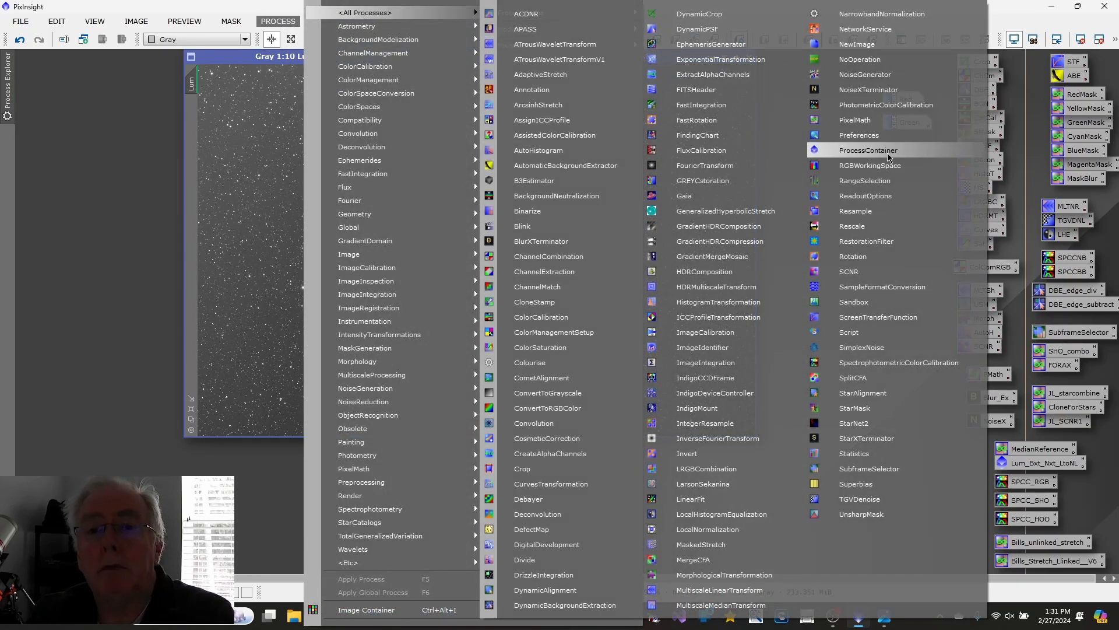
{"action": "left_click", "coordinate": [860, 211]}
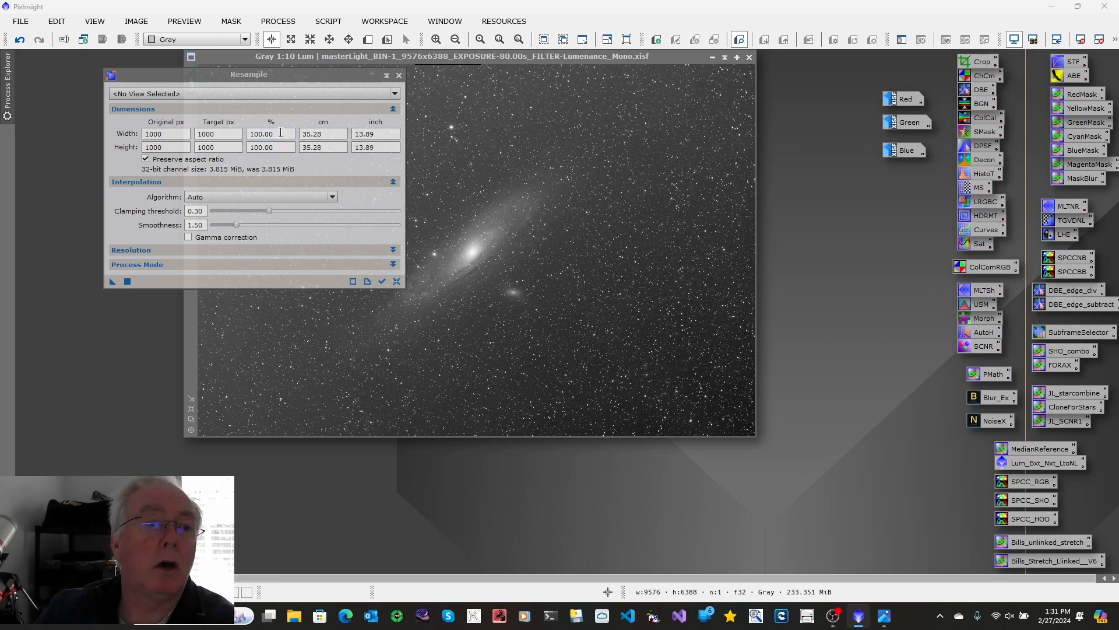
{"action": "left_click", "coordinate": [281, 133]}
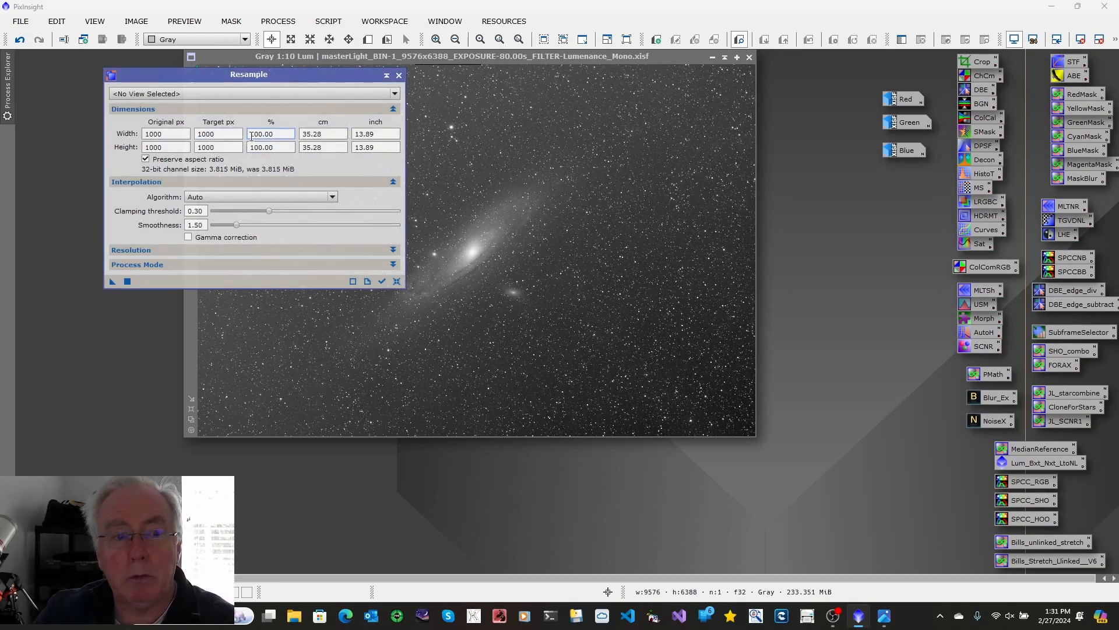
{"action": "left_click_drag", "start_coordinate": [274, 134], "coordinate": [250, 136]}
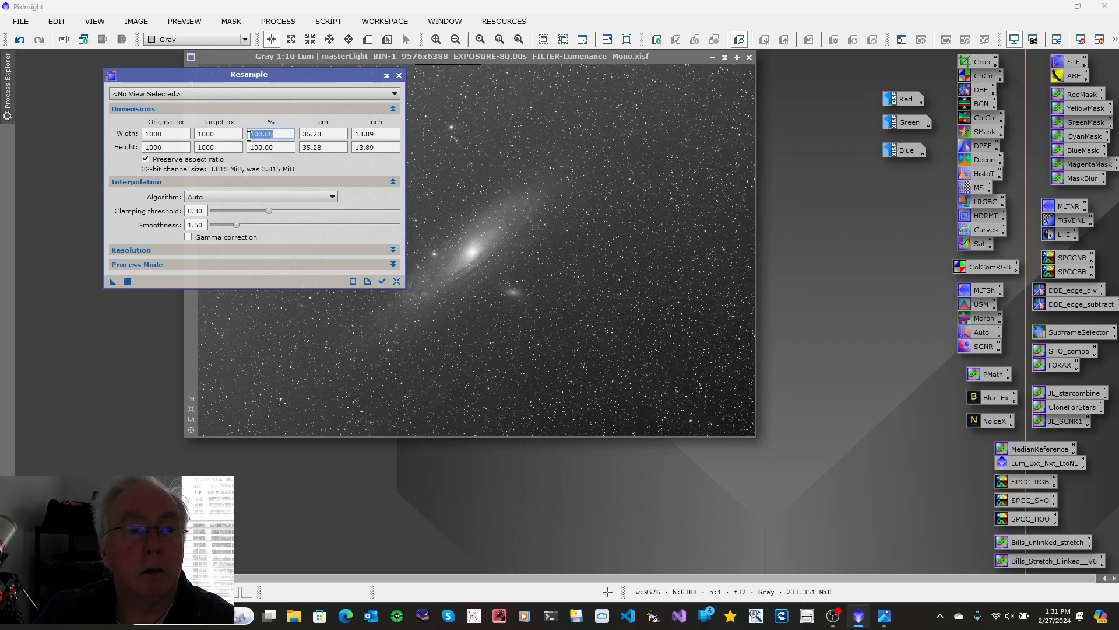
{"action": "type", "text": "50"}
{"action": "key", "text": "Return"}
{"action": "left_click", "coordinate": [453, 127]}
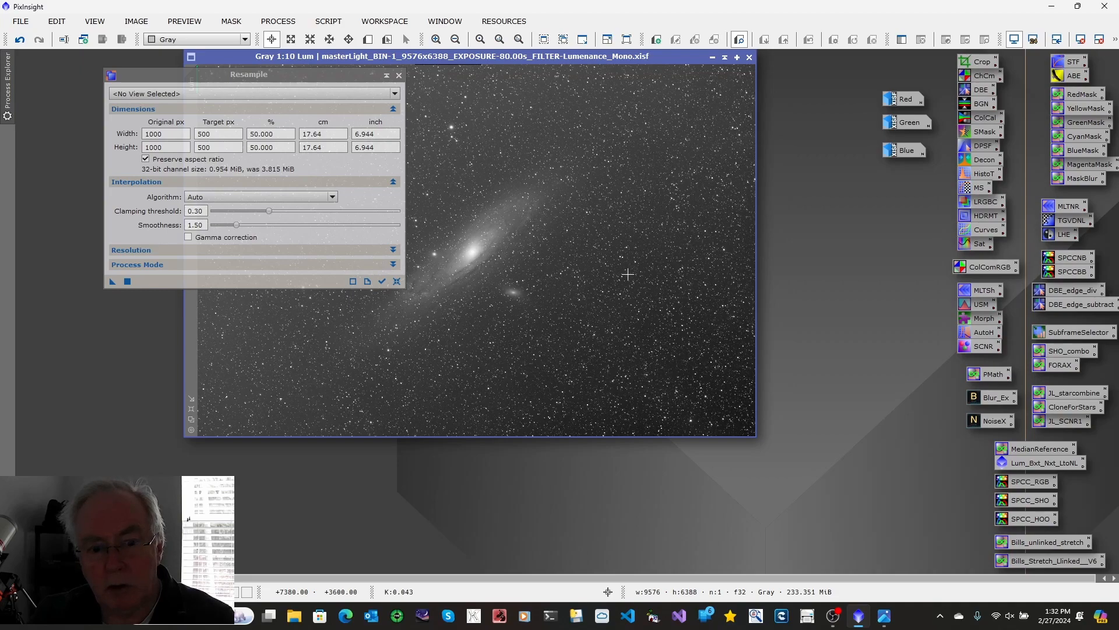
Step: Add the Blue, Green, Red and Lum views to a new ImageContainer and apply the Resample process to all of them
{"action": "right_click", "coordinate": [834, 342]}
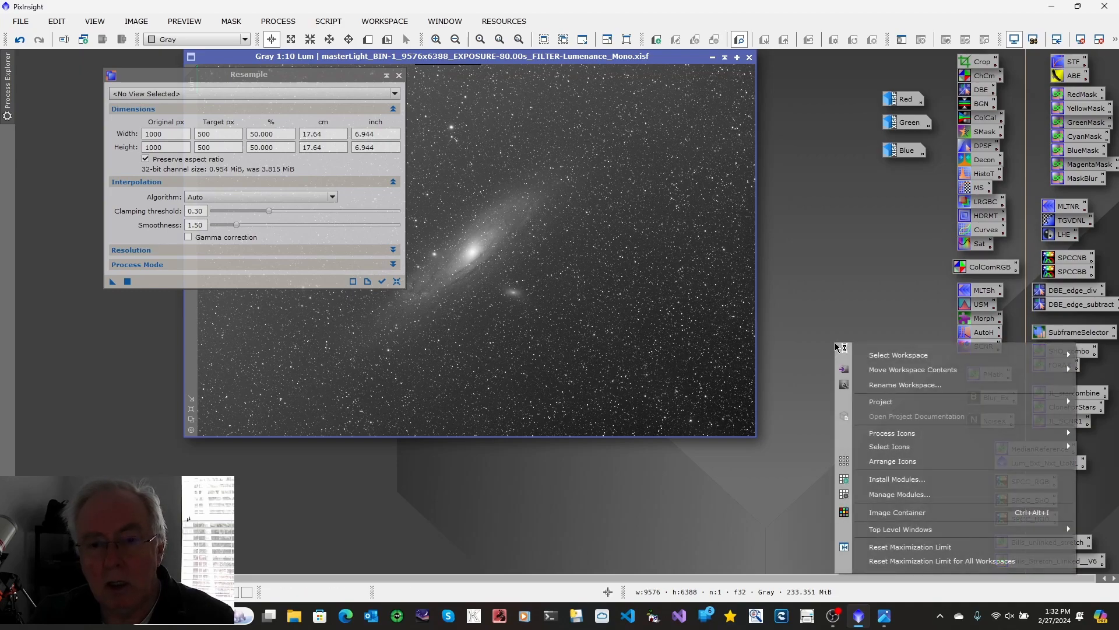
{"action": "left_click", "coordinate": [877, 512]}
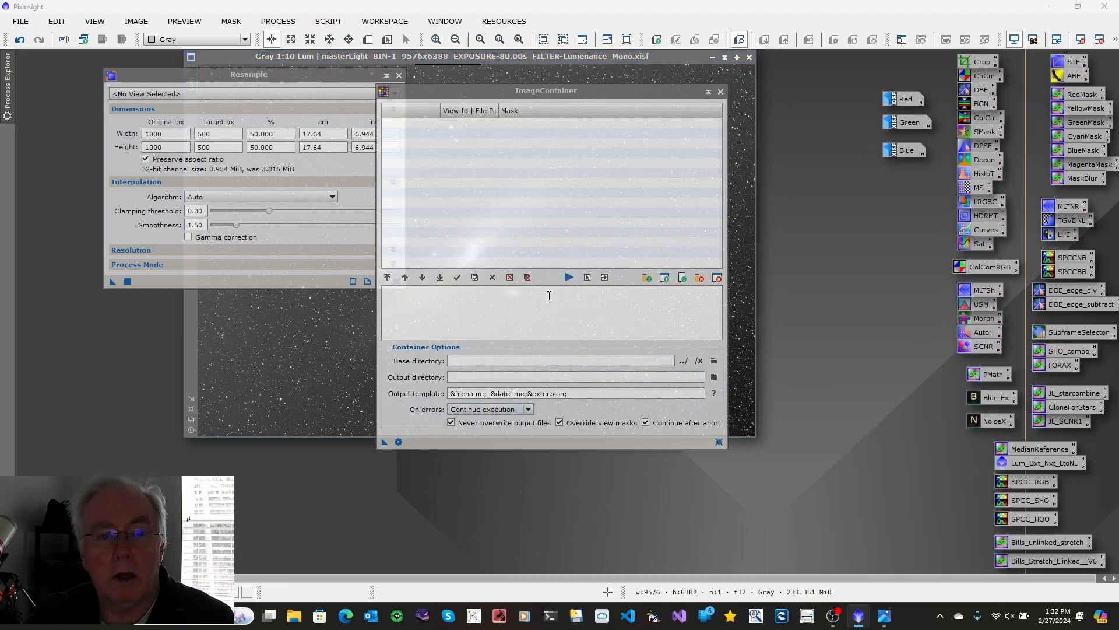
{"action": "left_click", "coordinate": [665, 278]}
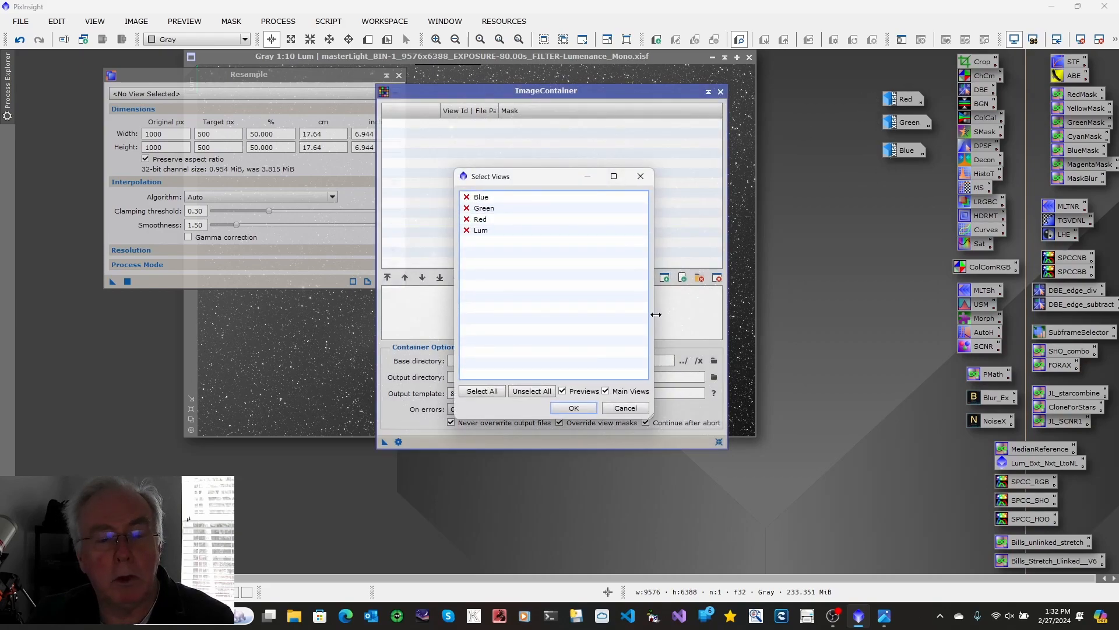
{"action": "left_click", "coordinate": [489, 392]}
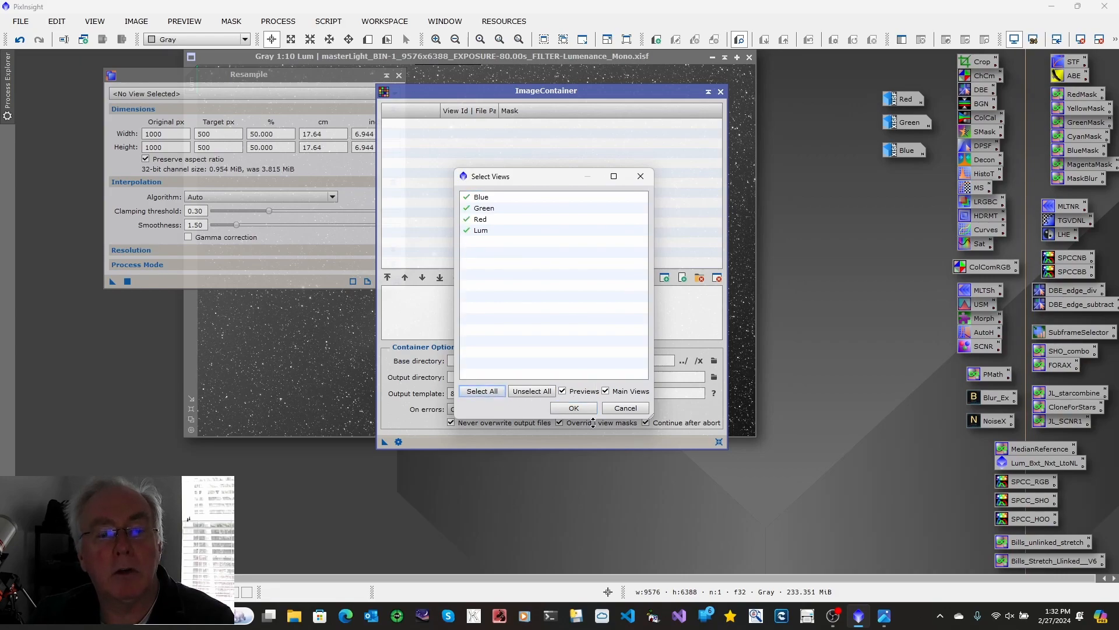
{"action": "left_click", "coordinate": [574, 408]}
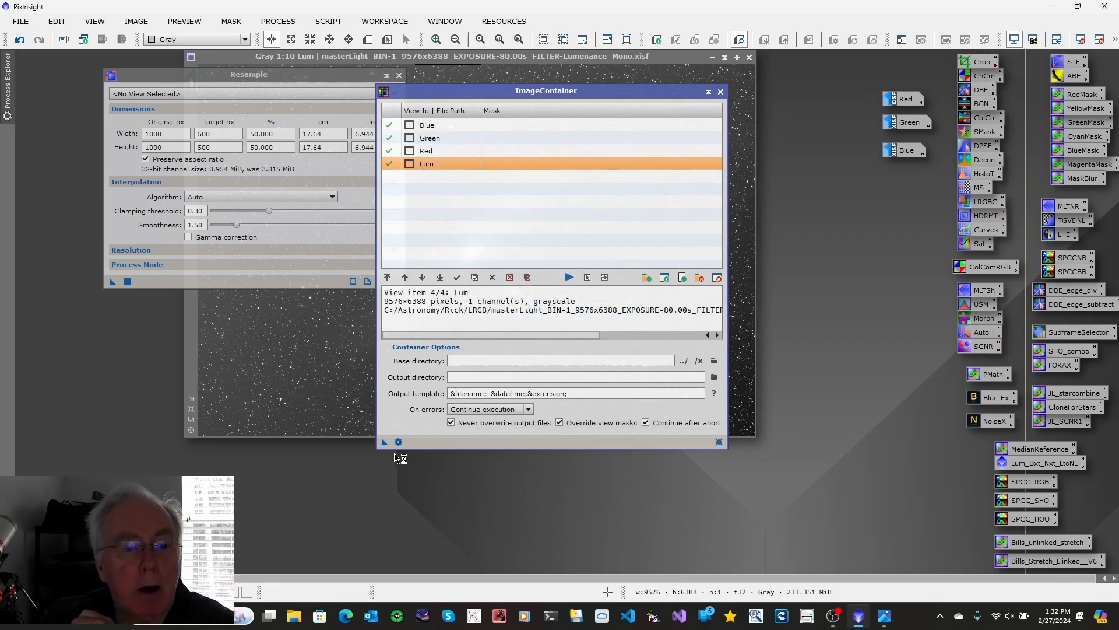
{"action": "left_click_drag", "start_coordinate": [385, 443], "coordinate": [146, 281]}
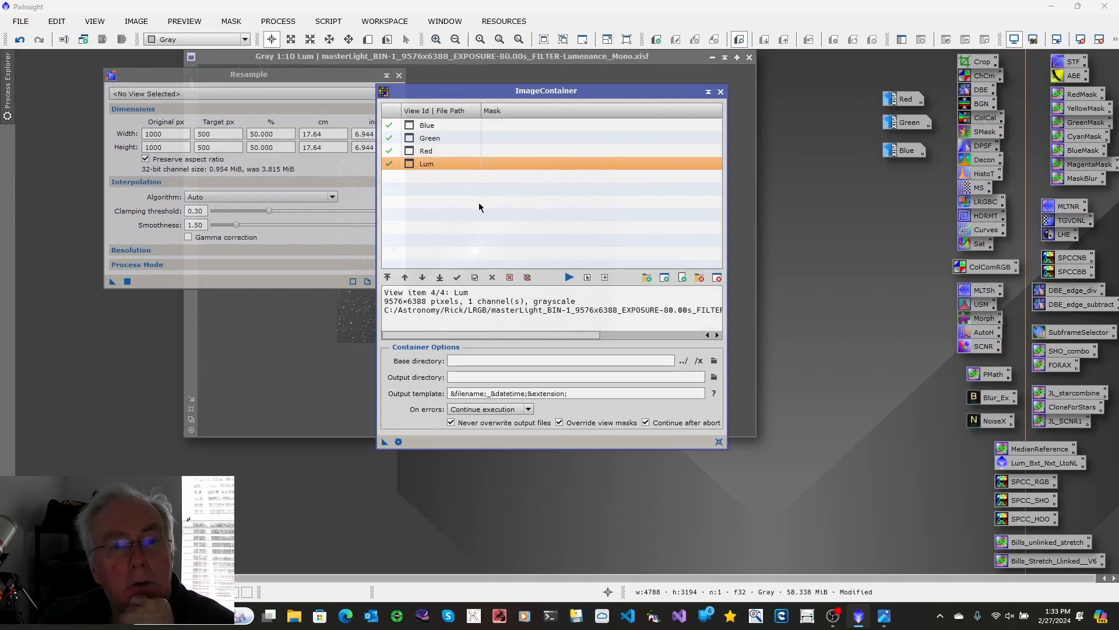
Step: Collapse the ImageContainer window, park it in the workspace's lower right area, and close the Resample process
{"action": "left_click", "coordinate": [708, 93]}
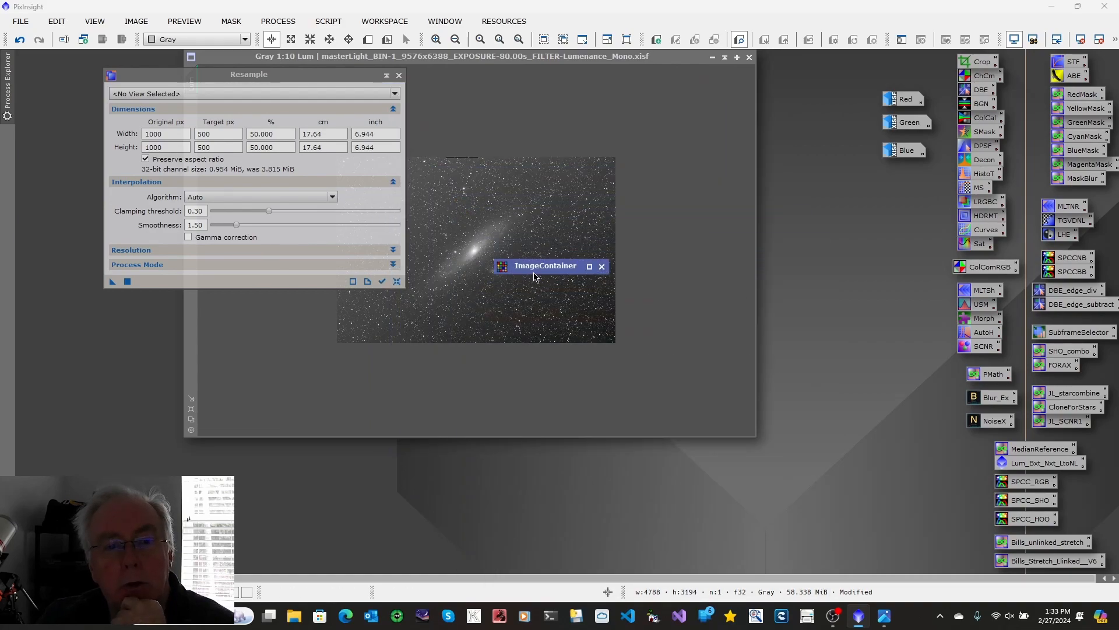
{"action": "left_click_drag", "start_coordinate": [537, 271], "coordinate": [888, 555]}
{"action": "left_click", "coordinate": [399, 75]}
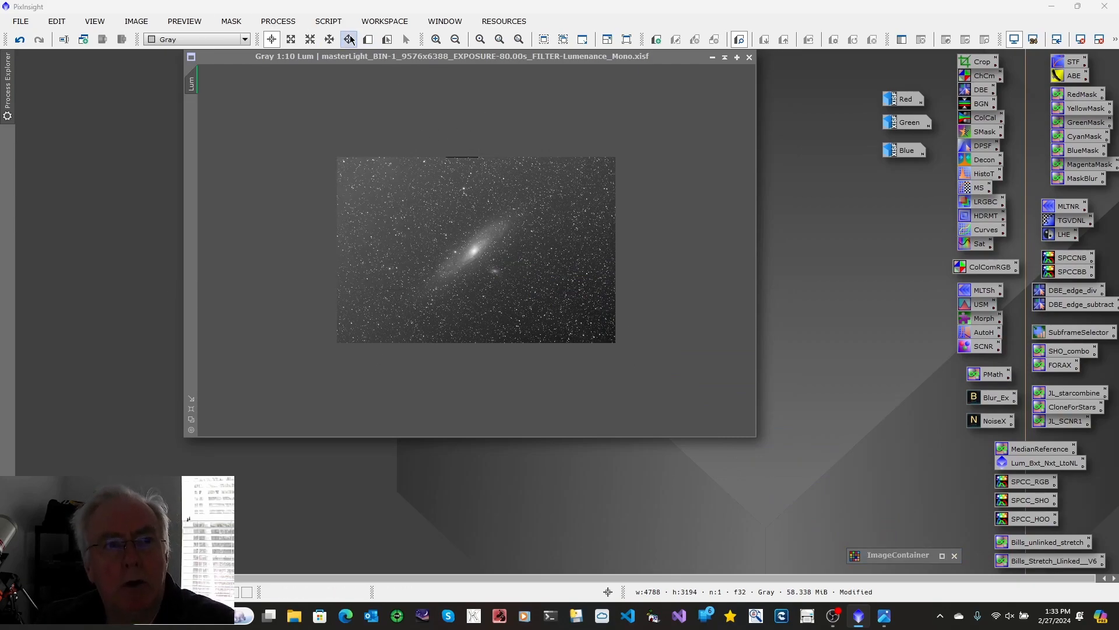
Step: Check the resampled Lum image's pixel count with the Statistics process
{"action": "left_click", "coordinate": [278, 22]}
{"action": "mouse_move", "coordinate": [352, 18]}
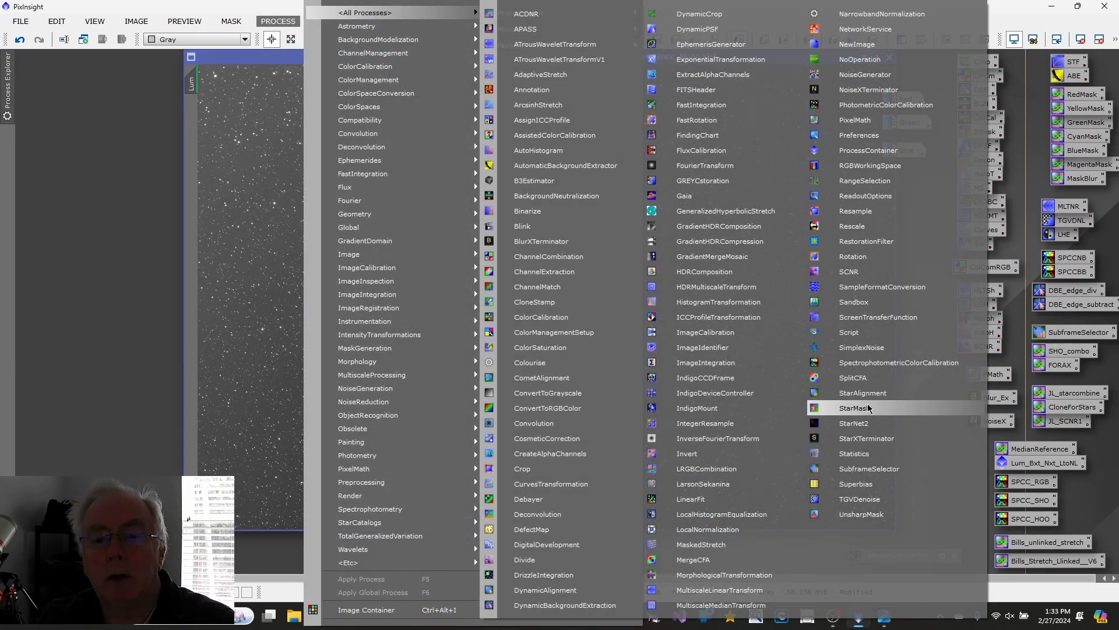
{"action": "left_click", "coordinate": [857, 453]}
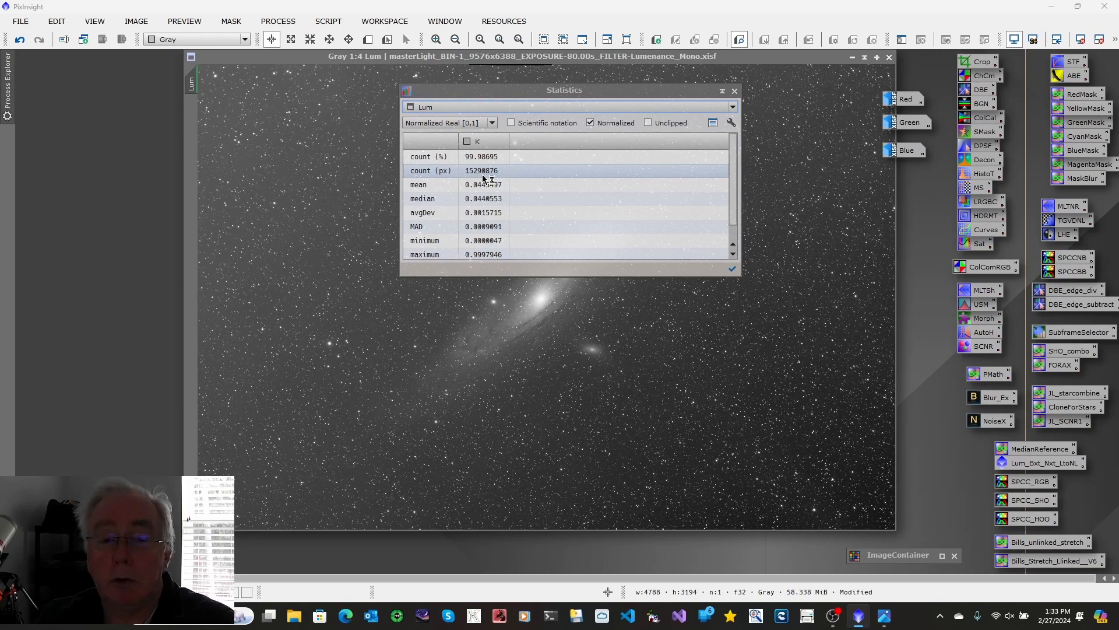
{"action": "left_click", "coordinate": [735, 91]}
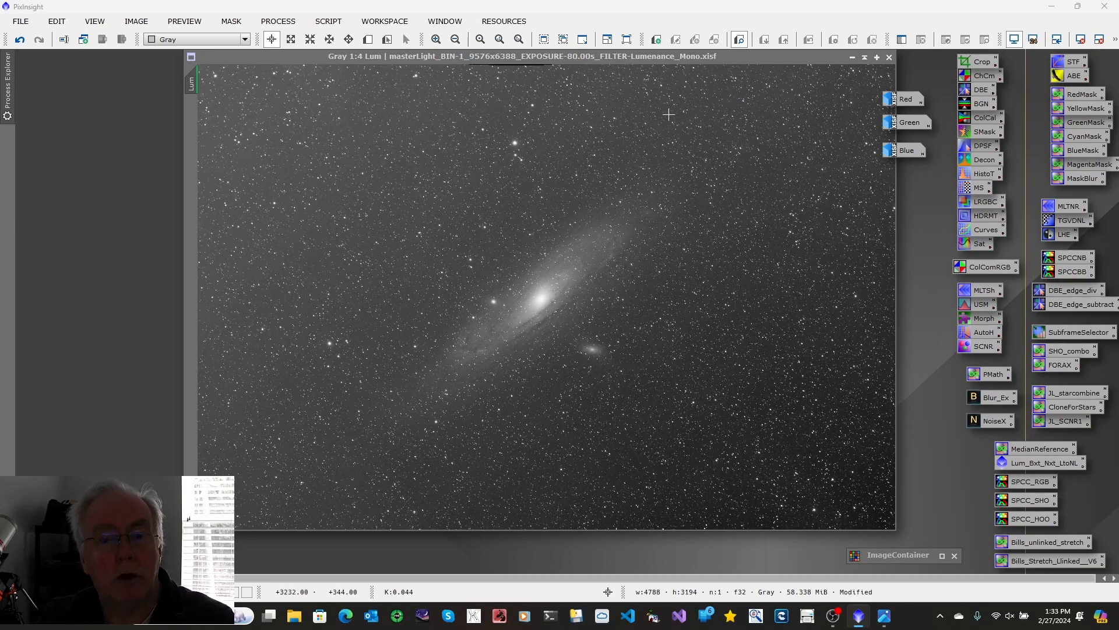
Step: Consult the LRGB workflow flowchart again for the first processing stage and minimize it
{"action": "mouse_move", "coordinate": [885, 616]}
{"action": "left_click", "coordinate": [882, 564]}
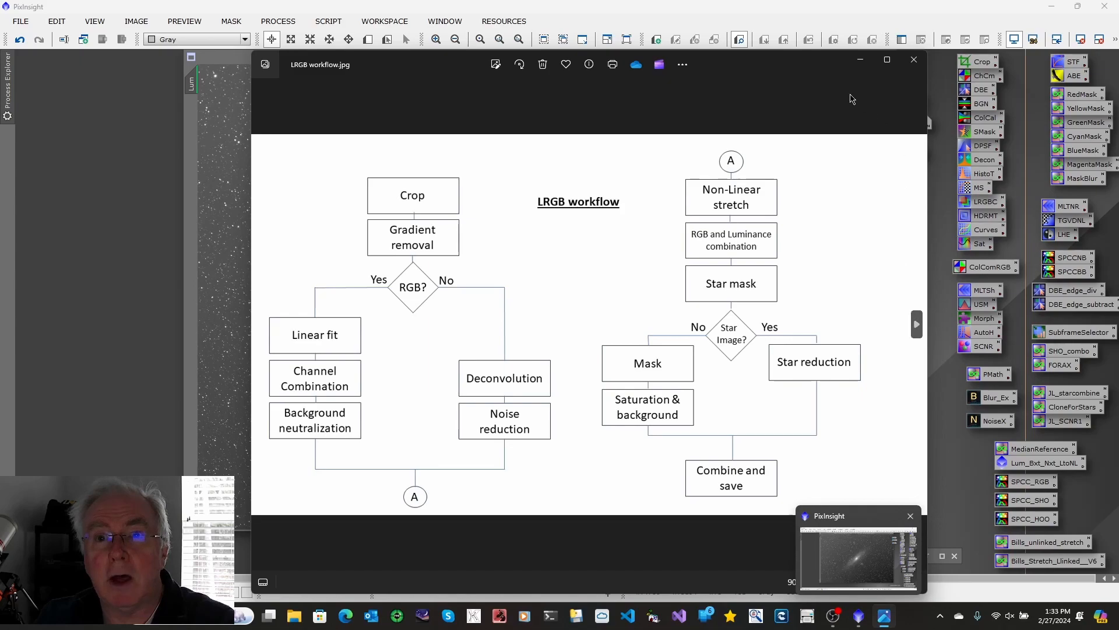
{"action": "left_click", "coordinate": [856, 63]}
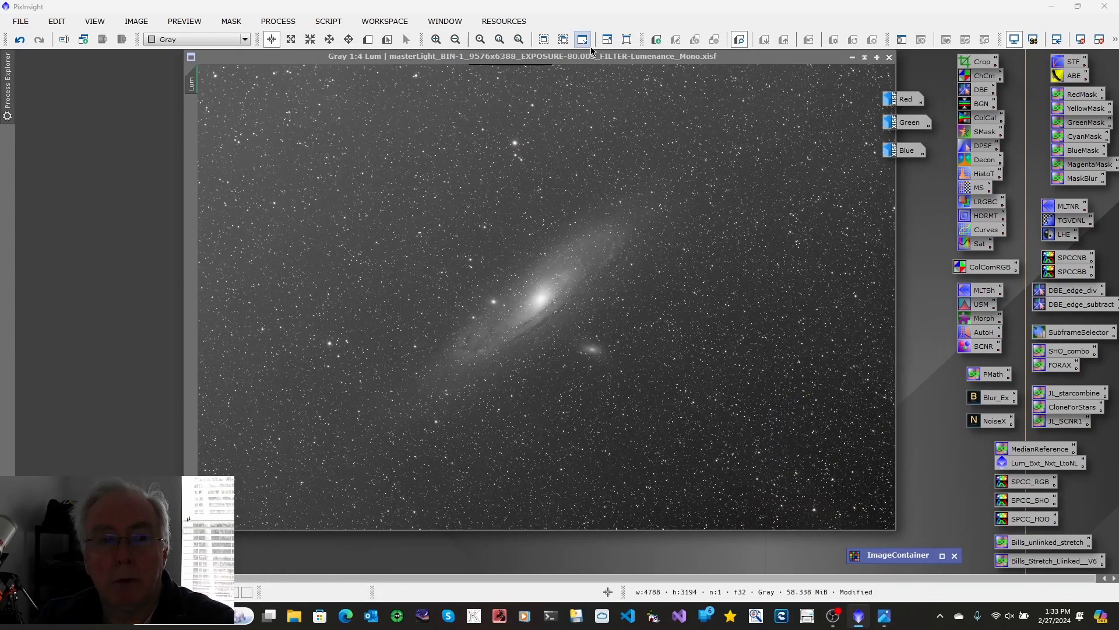
Step: Start a DynamicCrop on the Lum image and pull in its frame to about 4608 × 3109 pixels, excluding the stacking-artifact edges
{"action": "left_click_drag", "start_coordinate": [541, 59], "coordinate": [507, 111]}
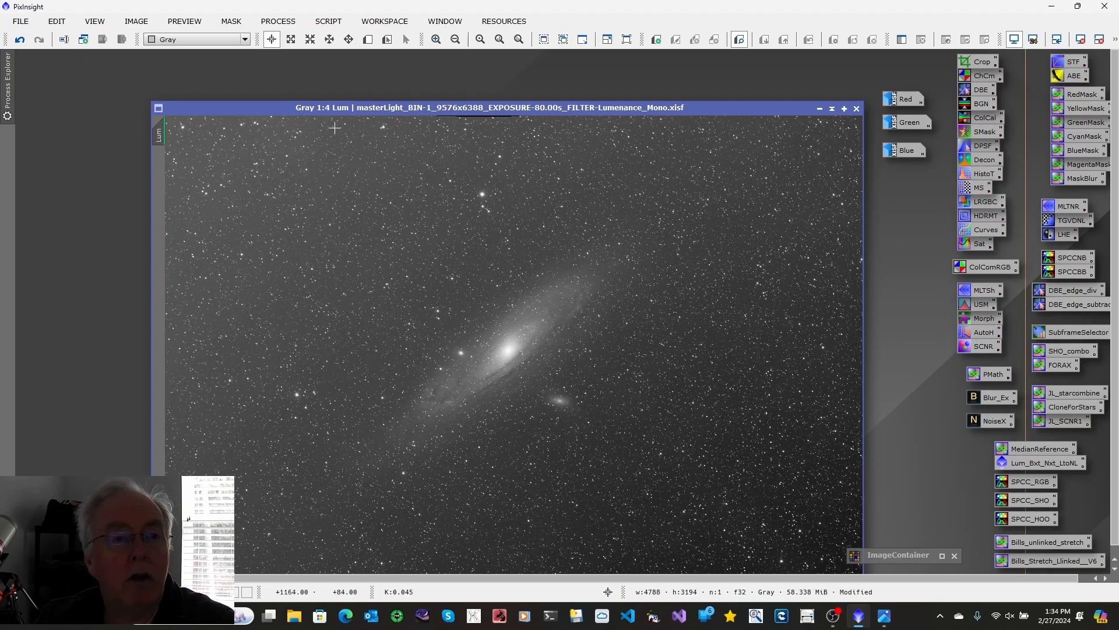
{"action": "left_click_drag", "start_coordinate": [343, 114], "coordinate": [245, 77]}
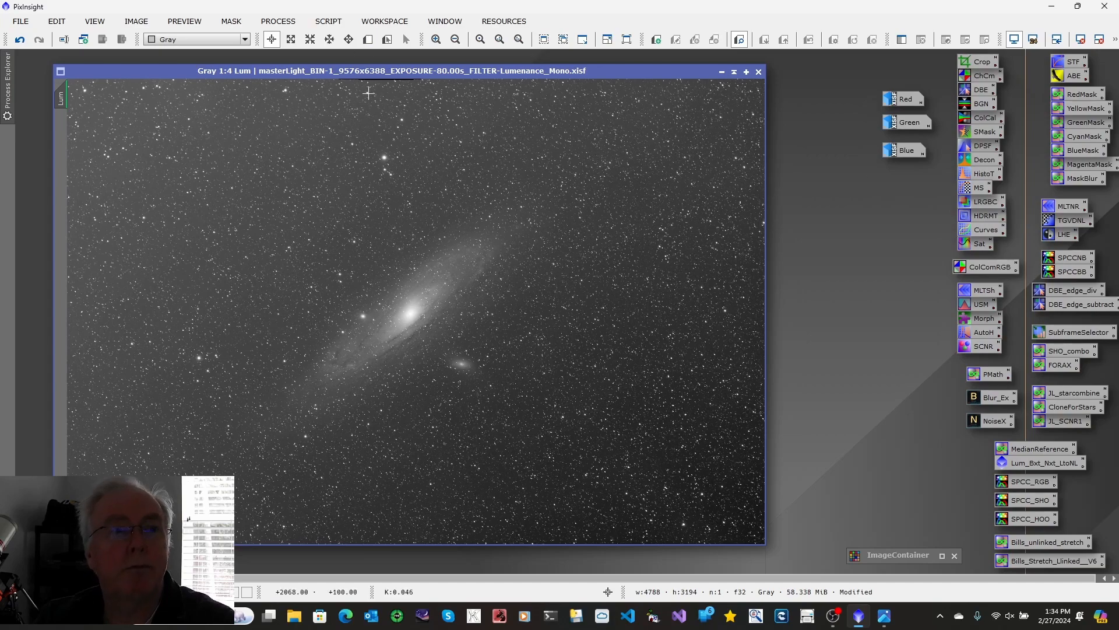
{"action": "left_click", "coordinate": [456, 39]}
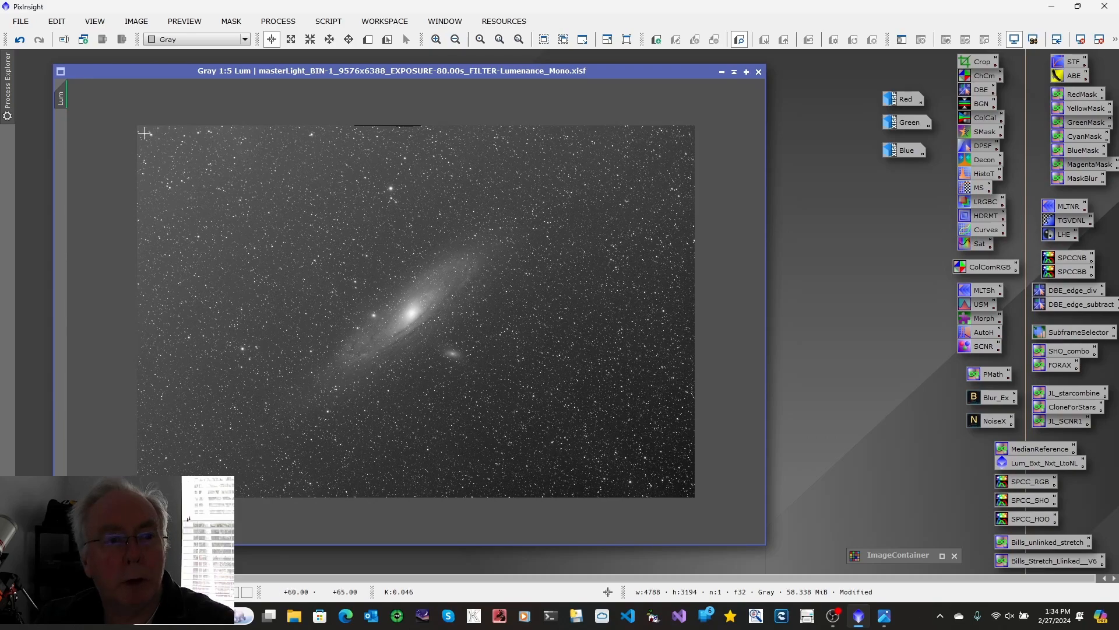
{"action": "double_click", "coordinate": [971, 64]}
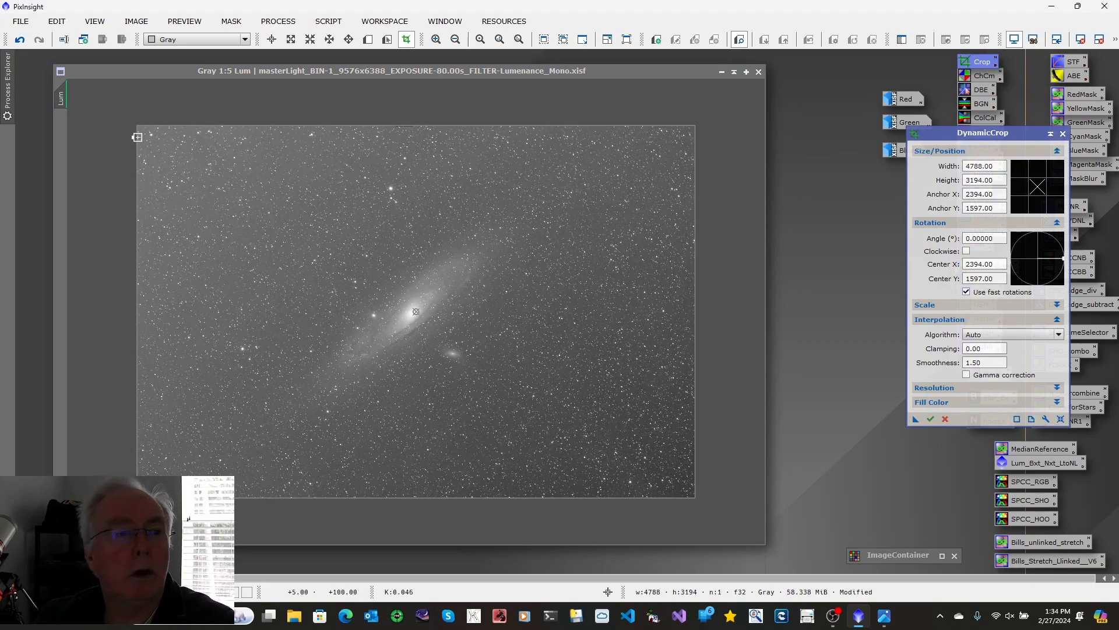
{"action": "left_click_drag", "start_coordinate": [137, 125], "coordinate": [143, 133]}
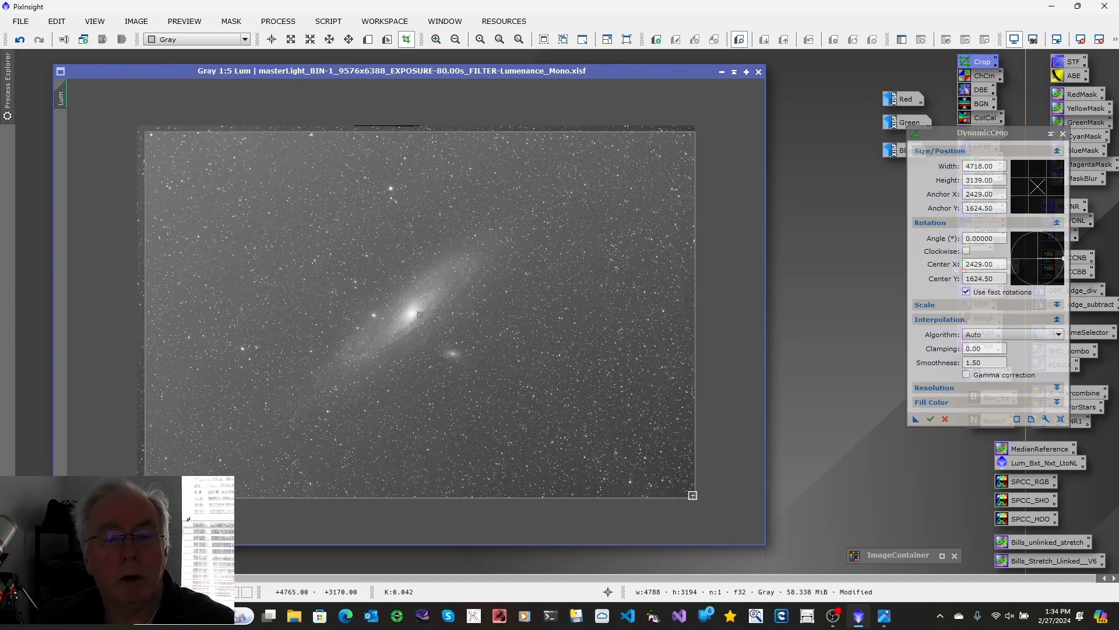
{"action": "left_click_drag", "start_coordinate": [696, 498], "coordinate": [683, 494]}
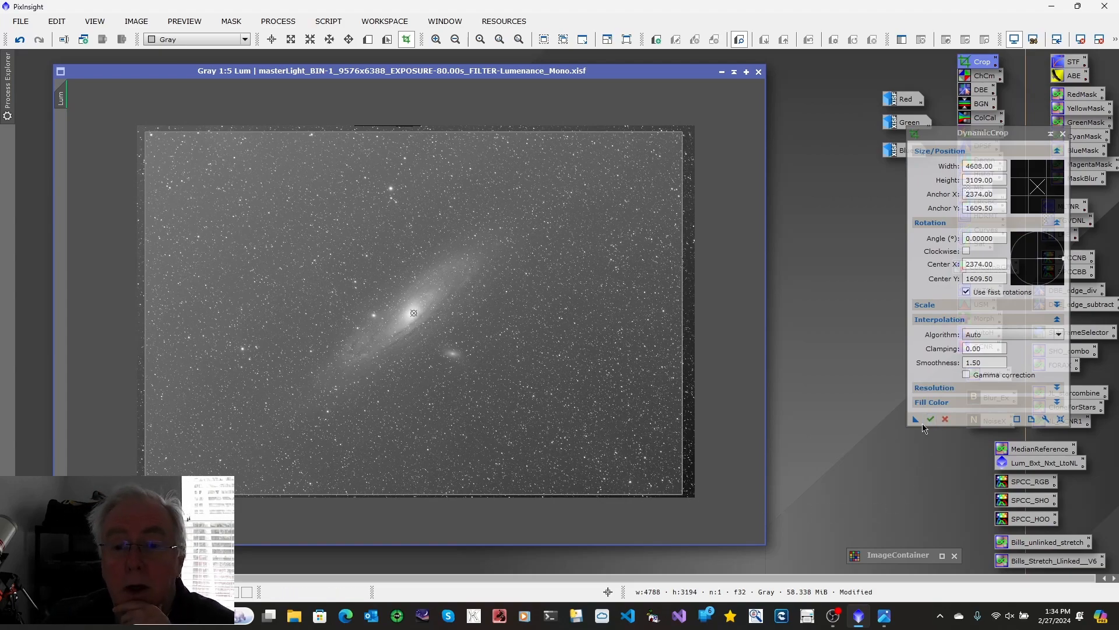
Step: Save the crop settings as a process icon in the workspace's empty lower area, apply the crop to Lum, and minimize the image
{"action": "left_click_drag", "start_coordinate": [915, 425], "coordinate": [860, 486]}
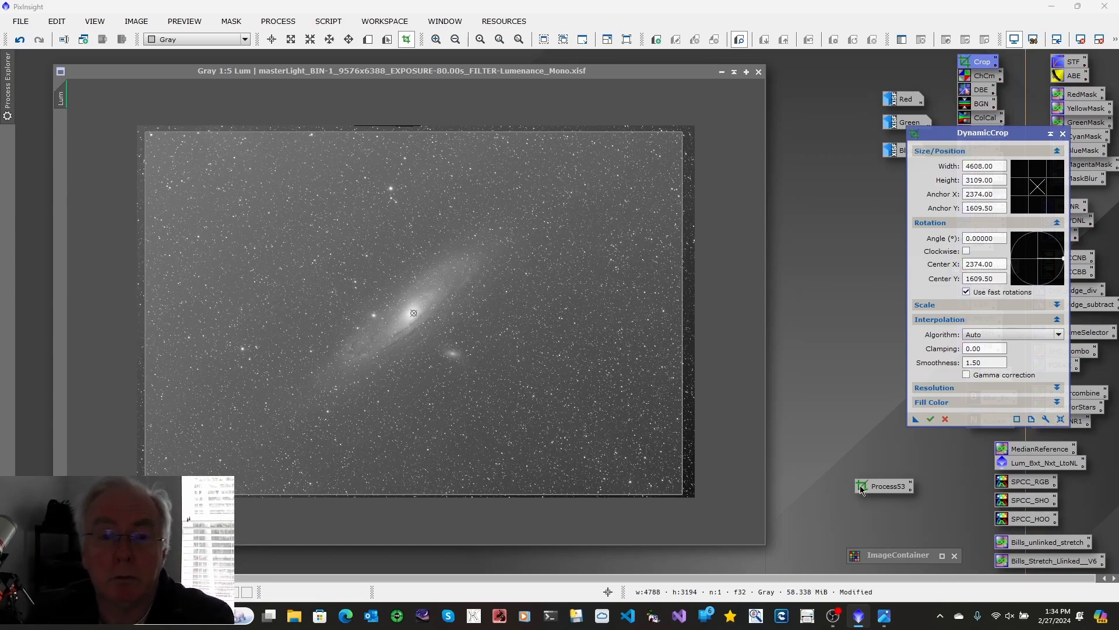
{"action": "left_click", "coordinate": [929, 418]}
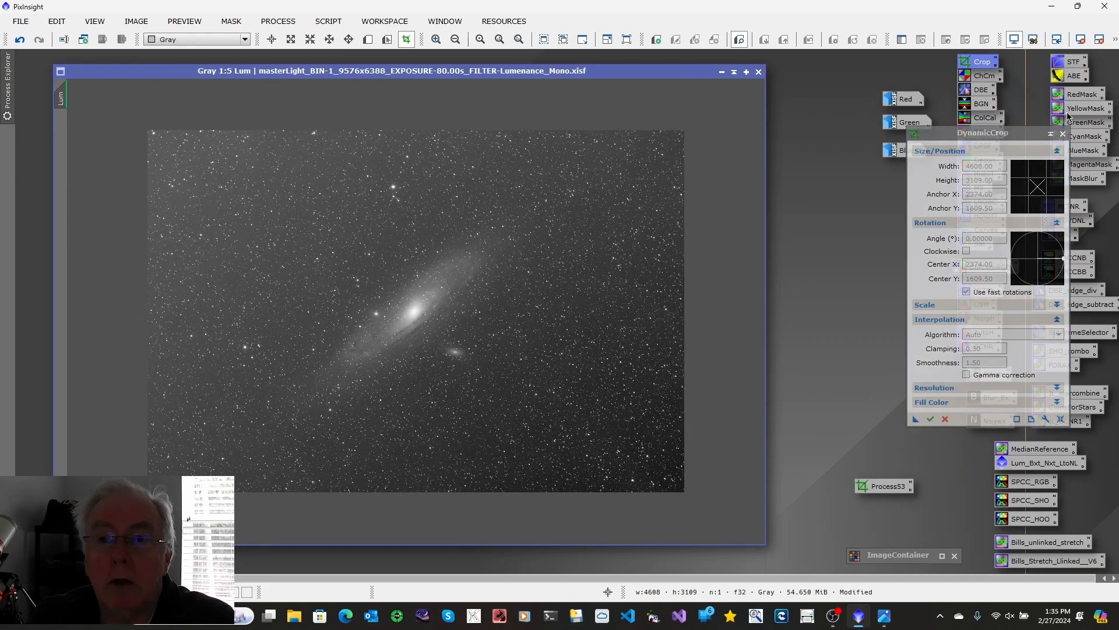
{"action": "left_click", "coordinate": [1063, 134]}
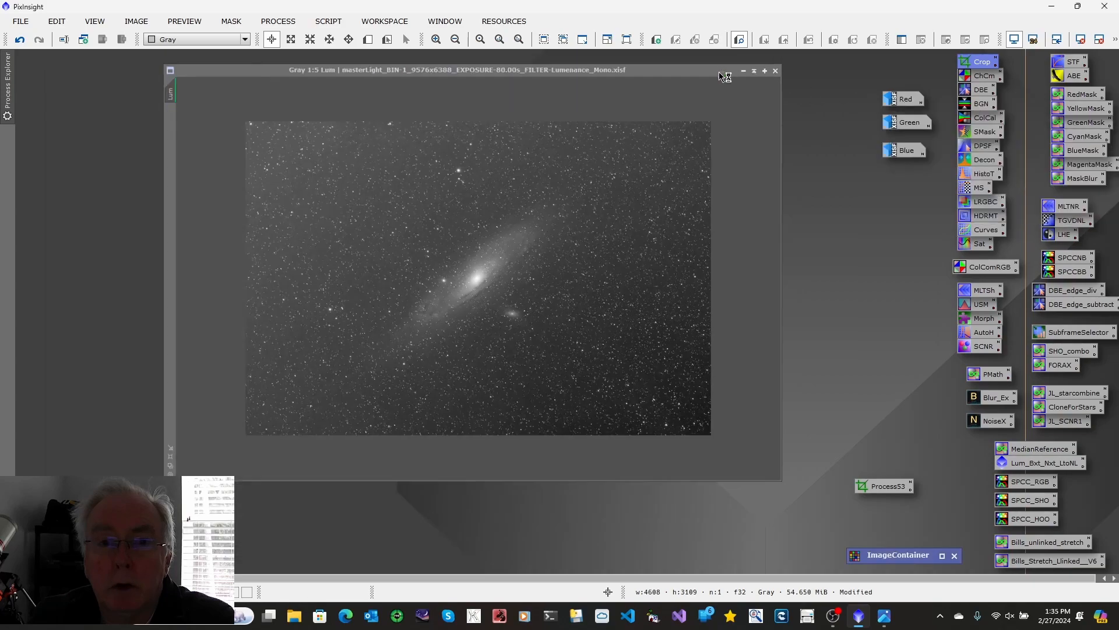
{"action": "left_click", "coordinate": [722, 71]}
Step: Apply the saved crop icon to the Red, Green and Blue images in turn, minimizing each image after its crop
{"action": "double_click", "coordinate": [908, 104]}
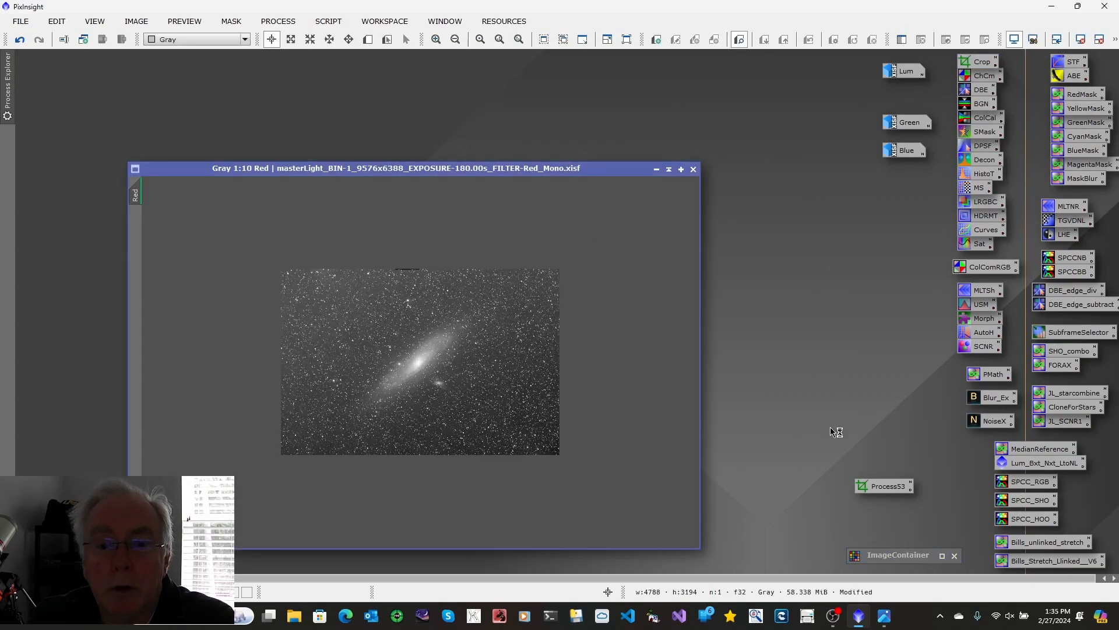
{"action": "left_click_drag", "start_coordinate": [884, 488], "coordinate": [446, 413]}
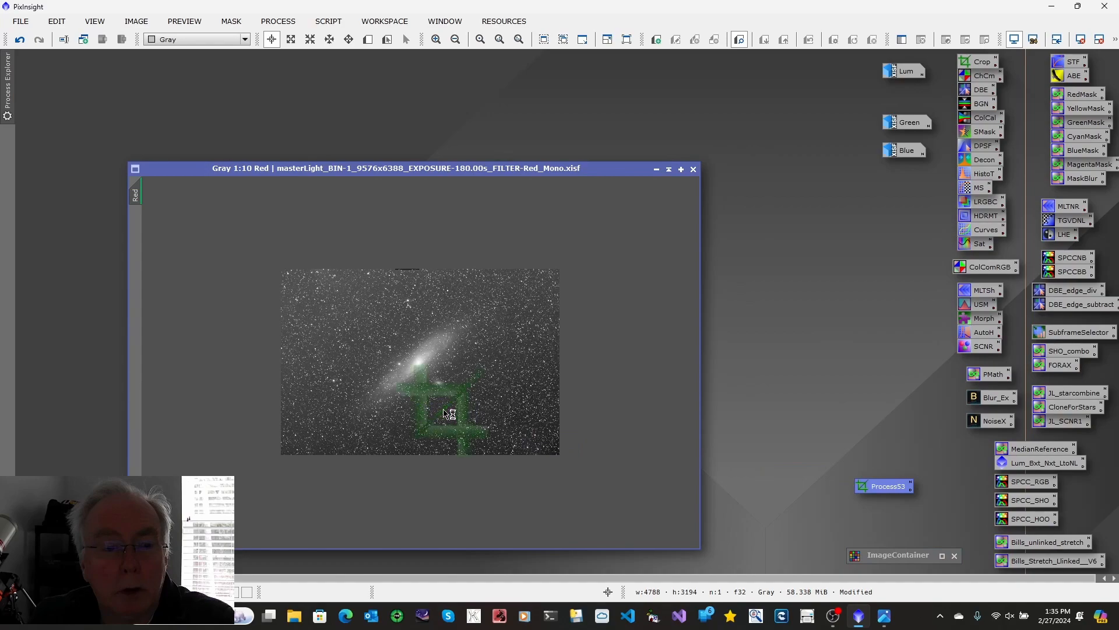
{"action": "left_click", "coordinate": [656, 169]}
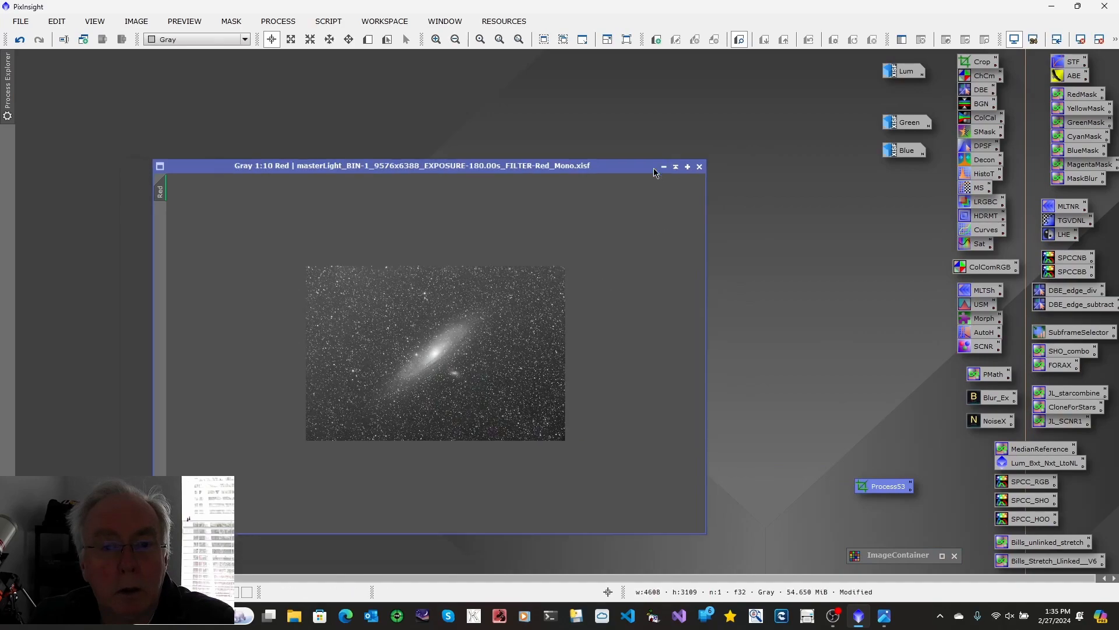
{"action": "double_click", "coordinate": [904, 130]}
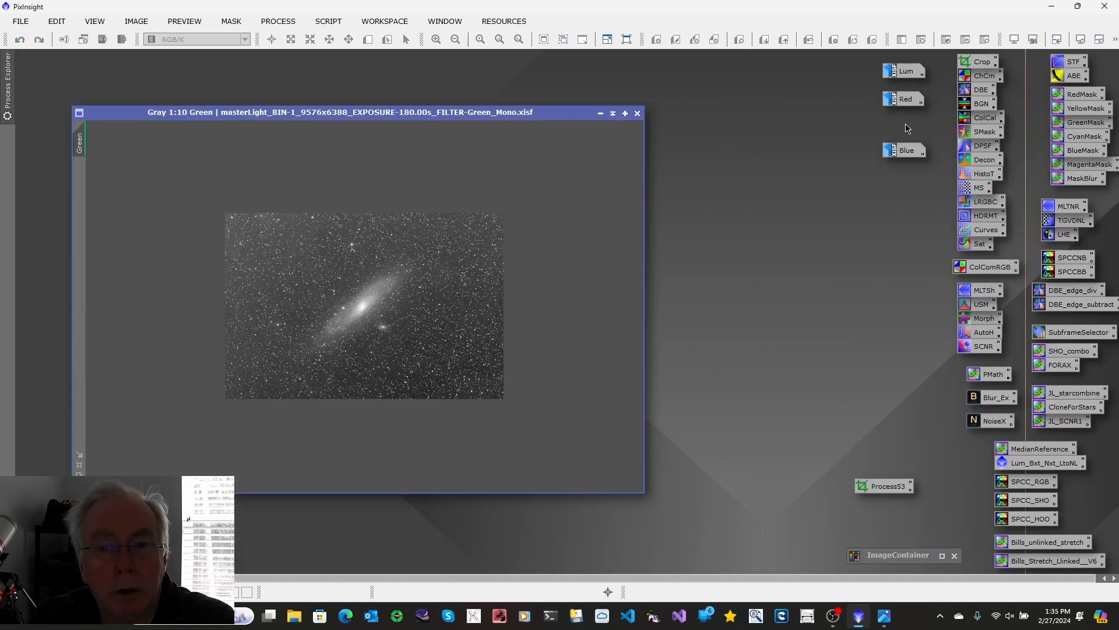
{"action": "left_click_drag", "start_coordinate": [882, 491], "coordinate": [435, 345]}
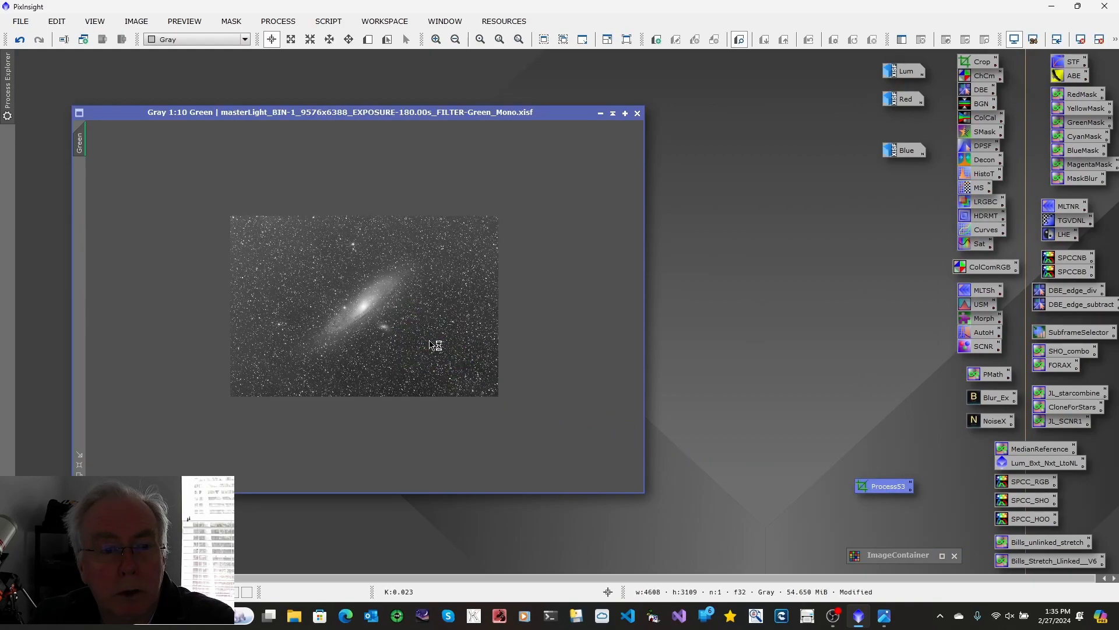
{"action": "left_click", "coordinate": [600, 113]}
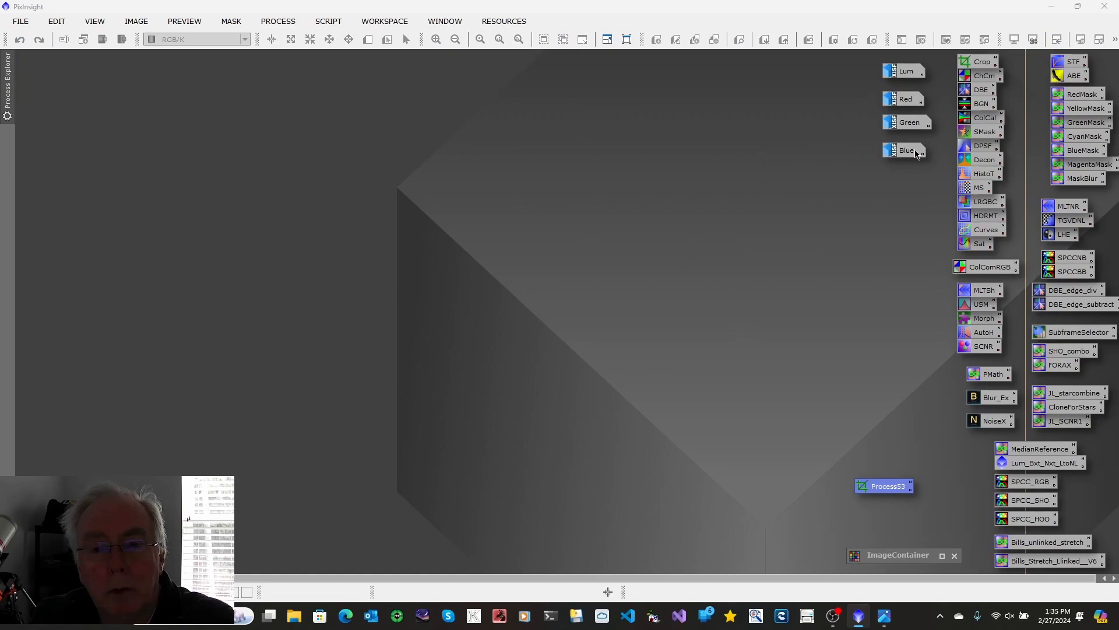
{"action": "double_click", "coordinate": [916, 154]}
{"action": "left_click_drag", "start_coordinate": [883, 487], "coordinate": [303, 250]}
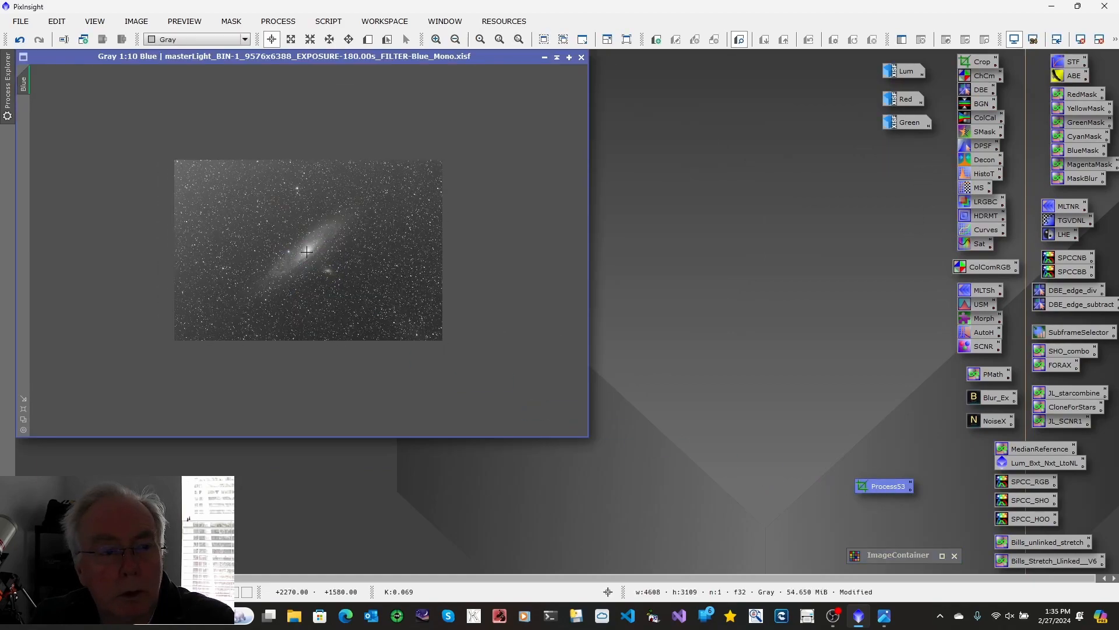
{"action": "left_click", "coordinate": [544, 58]}
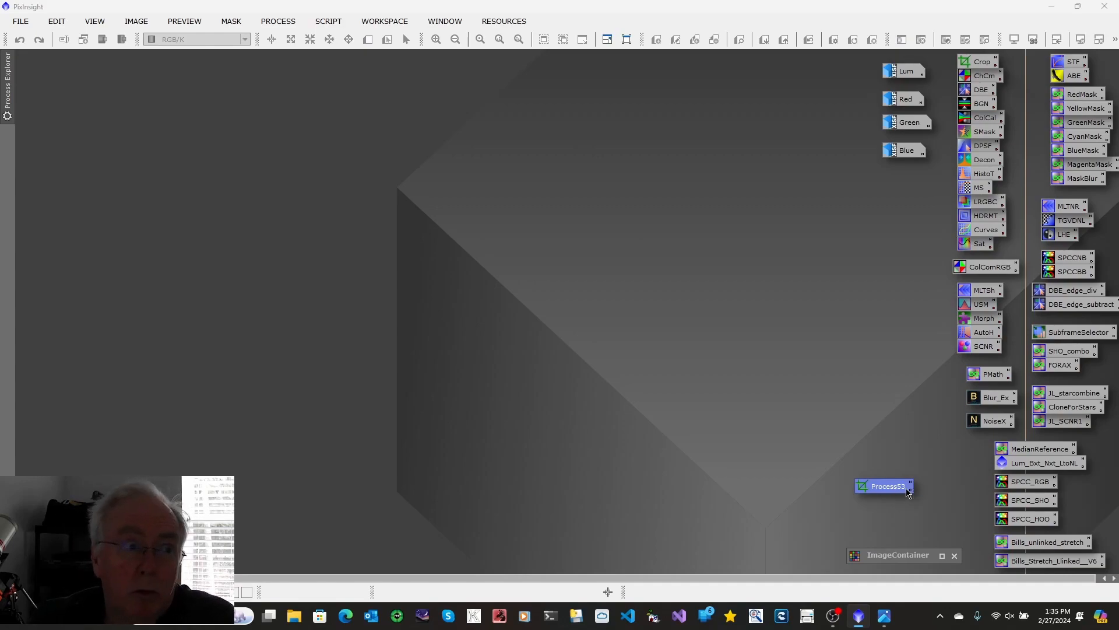
Step: Rename the saved DynamicCrop process icon as Crop1
{"action": "right_click", "coordinate": [887, 490]}
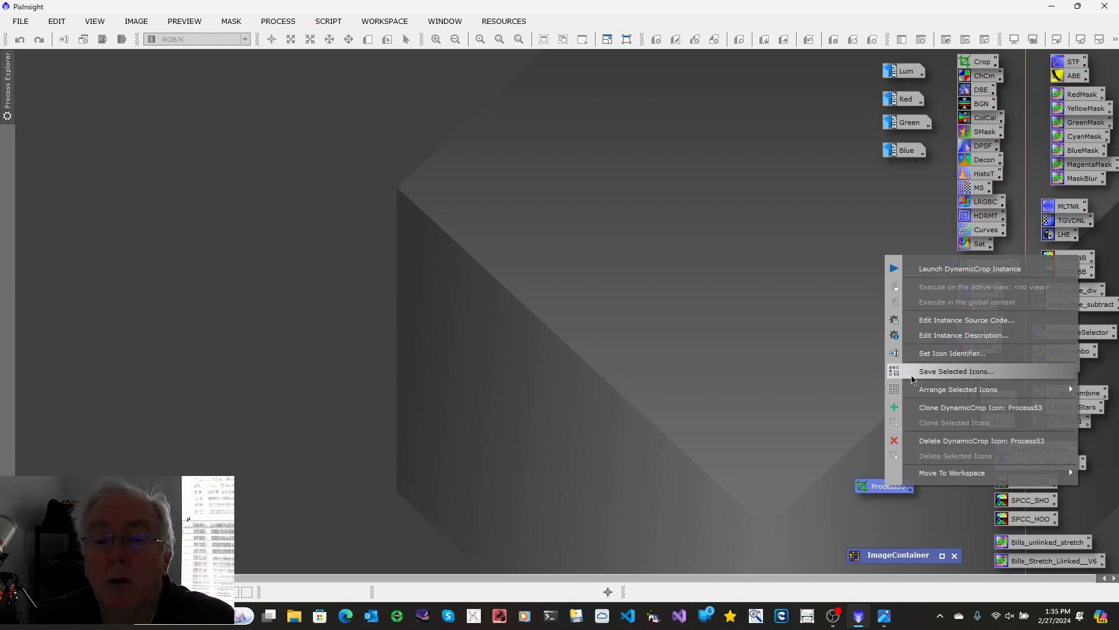
{"action": "left_click", "coordinate": [915, 356]}
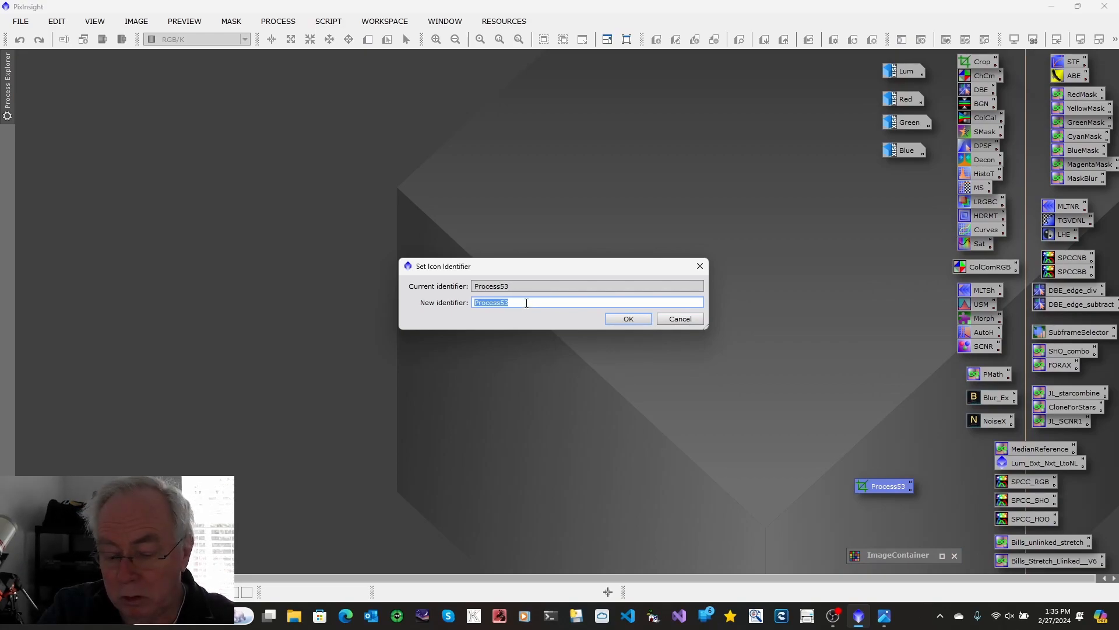
{"action": "type", "text": "Crop1"}
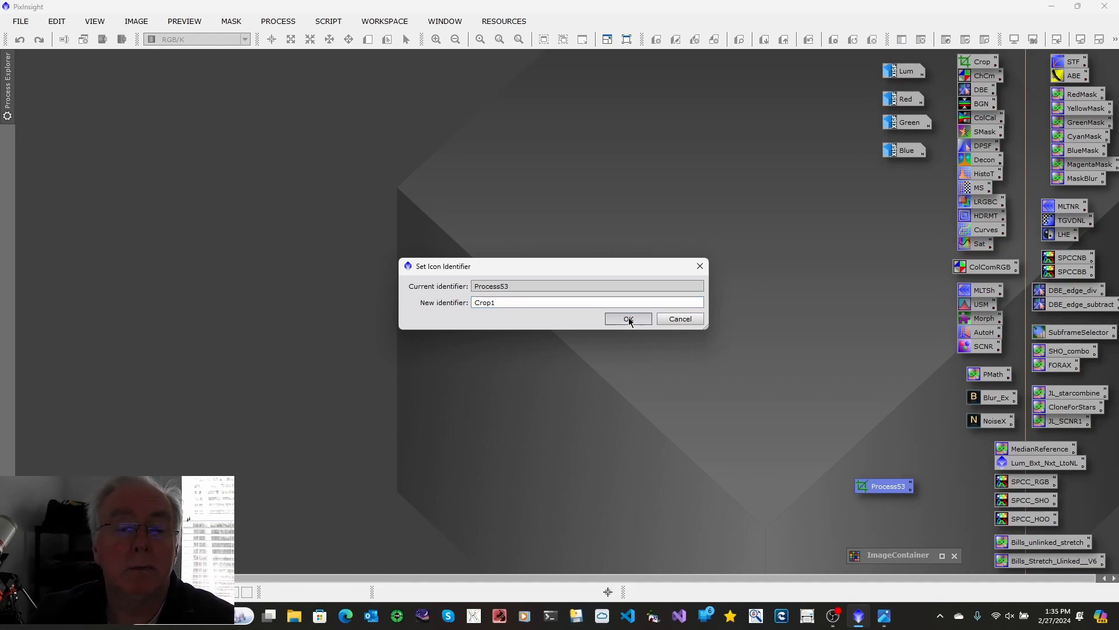
{"action": "left_click", "coordinate": [629, 318]}
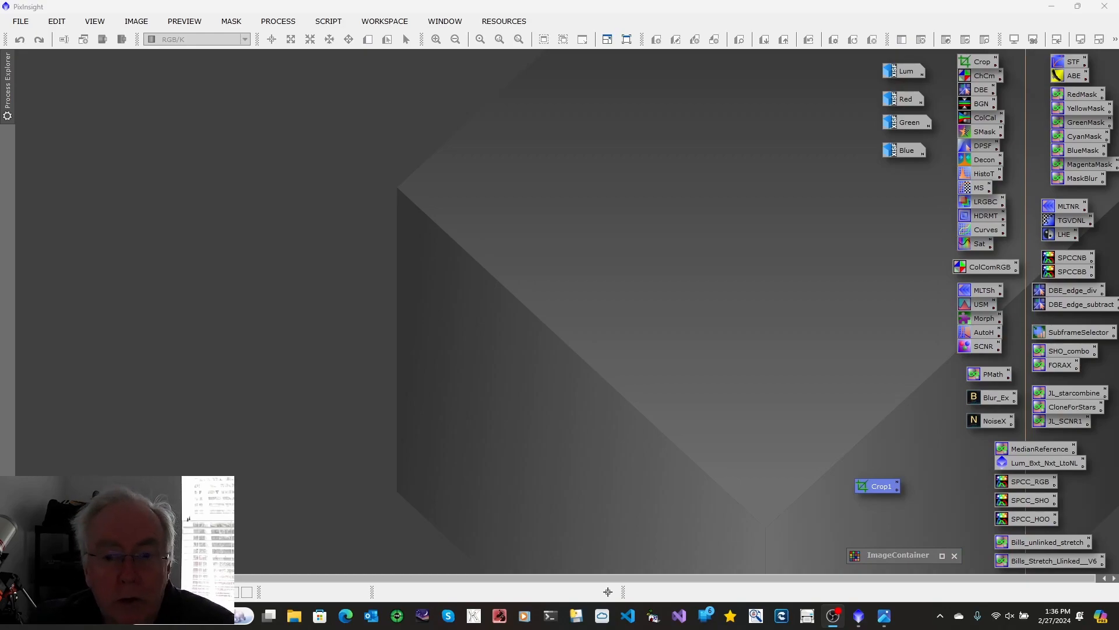
Step: Inspect the cropped Blue image at an enlarged fitted view for edge artifacts and background gradients, and minimize it
{"action": "double_click", "coordinate": [905, 153]}
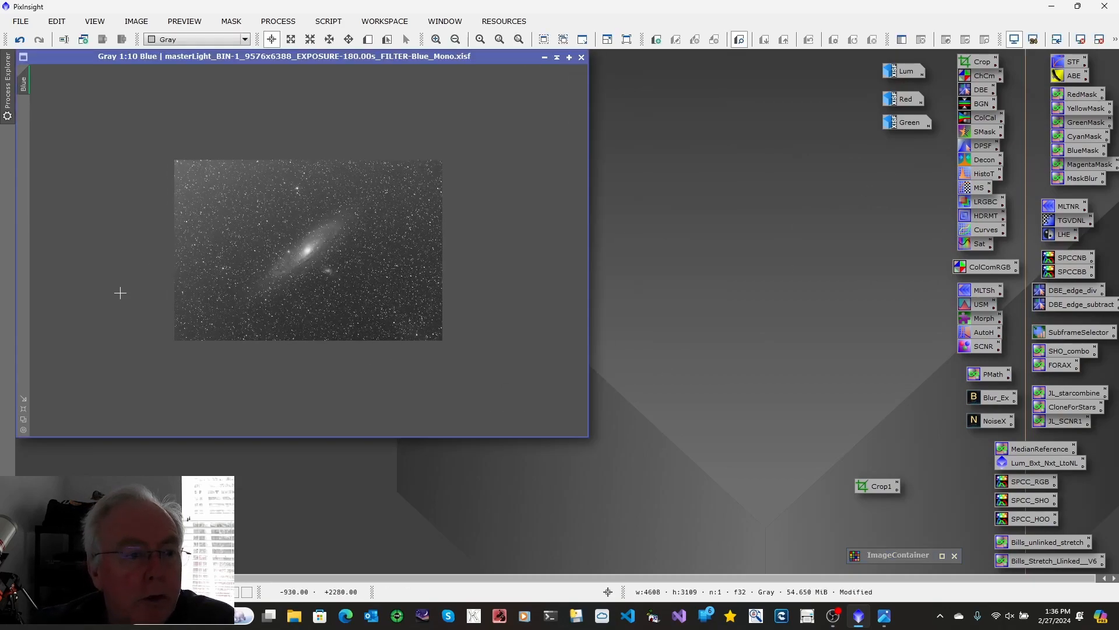
{"action": "left_click", "coordinate": [24, 409]}
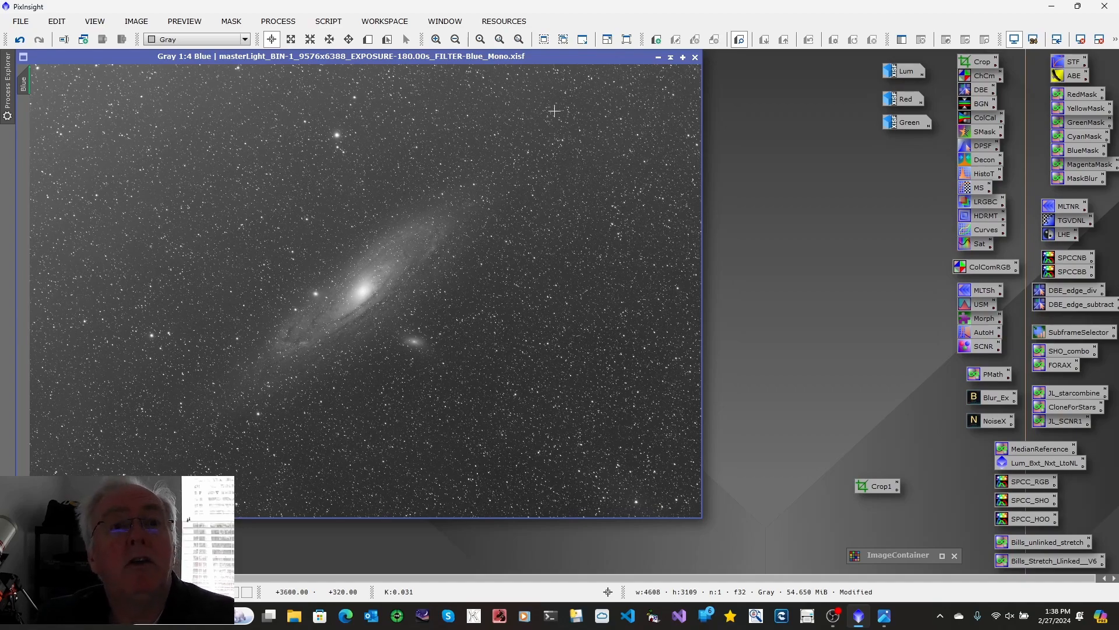
{"action": "left_click", "coordinate": [658, 58]}
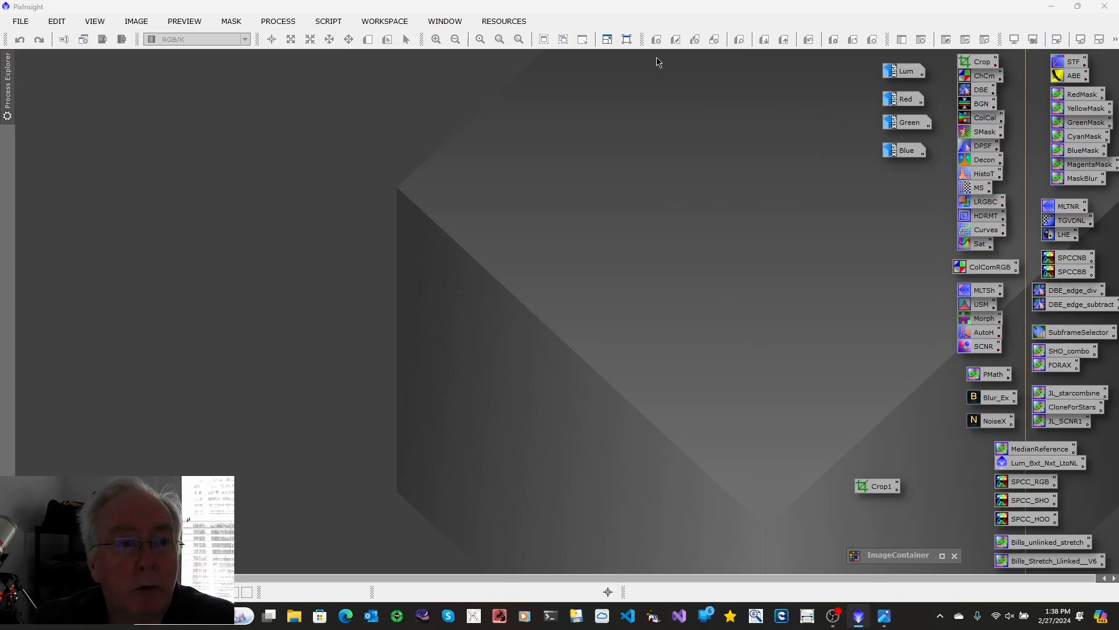
Step: Remove the gradient from the Lum image with the GraXpert script using Subtraction correction, replacing the target view, and minimize it
{"action": "left_click", "coordinate": [906, 73]}
{"action": "double_click", "coordinate": [906, 73]}
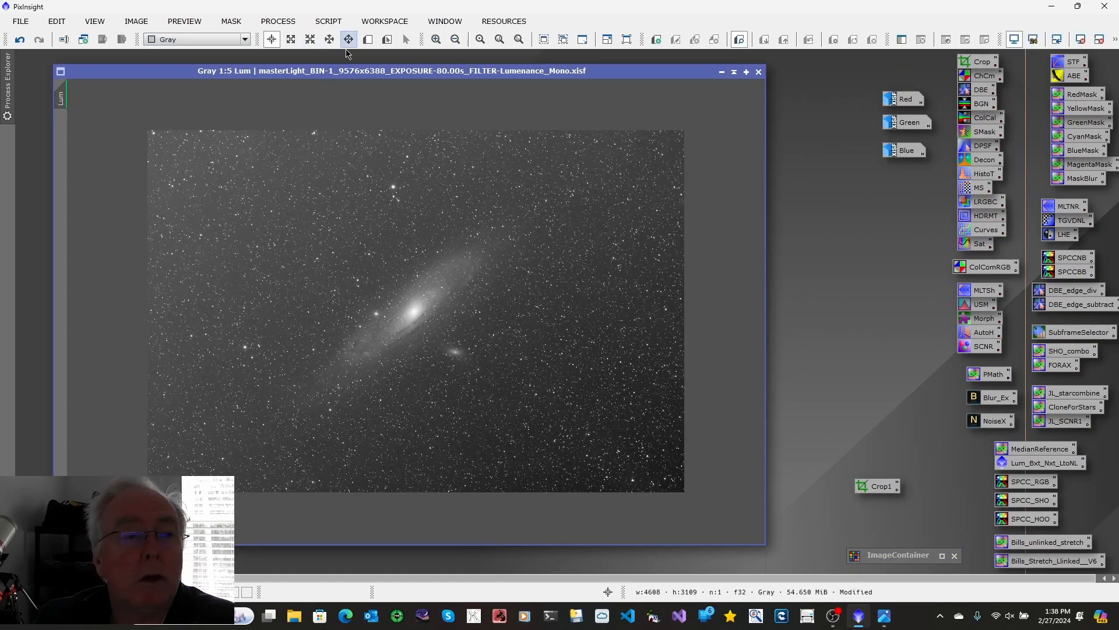
{"action": "left_click", "coordinate": [324, 23]}
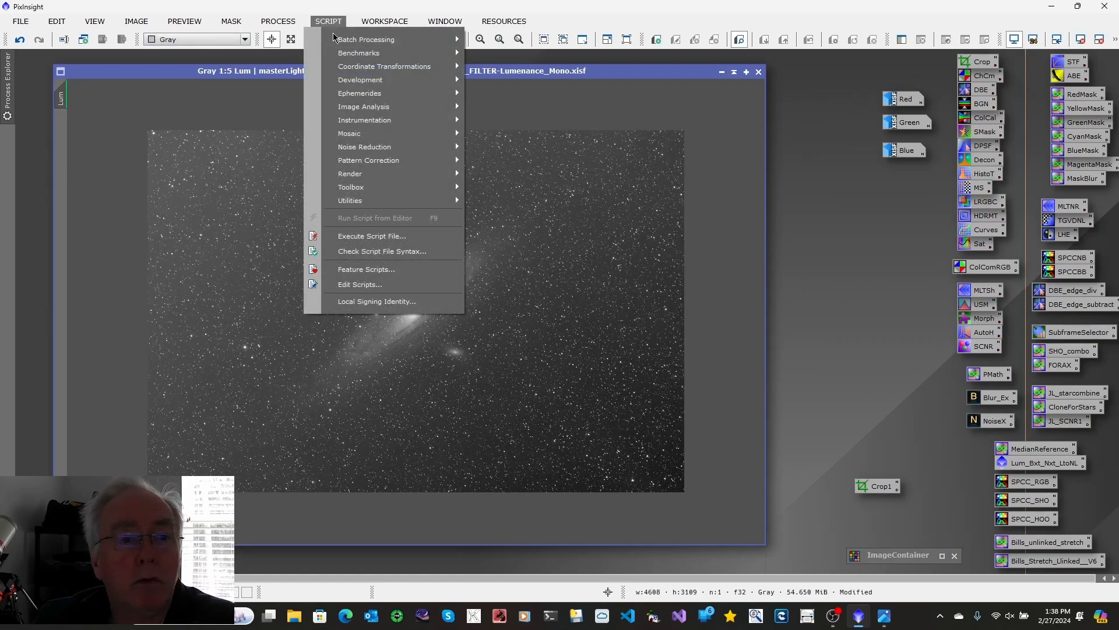
{"action": "mouse_move", "coordinate": [370, 188]}
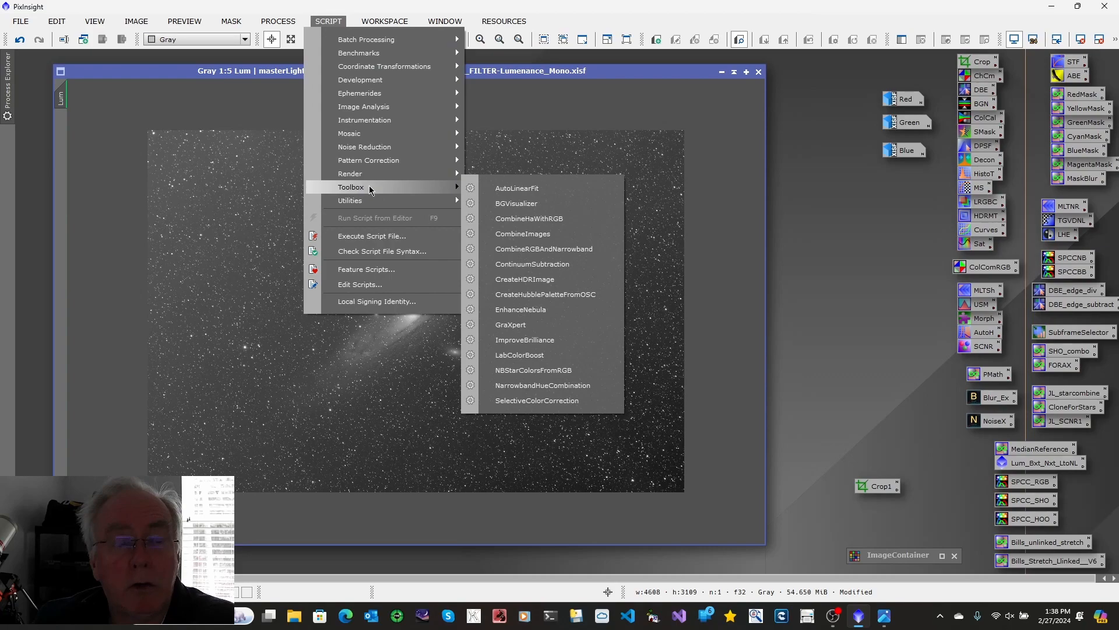
{"action": "left_click", "coordinate": [516, 326]}
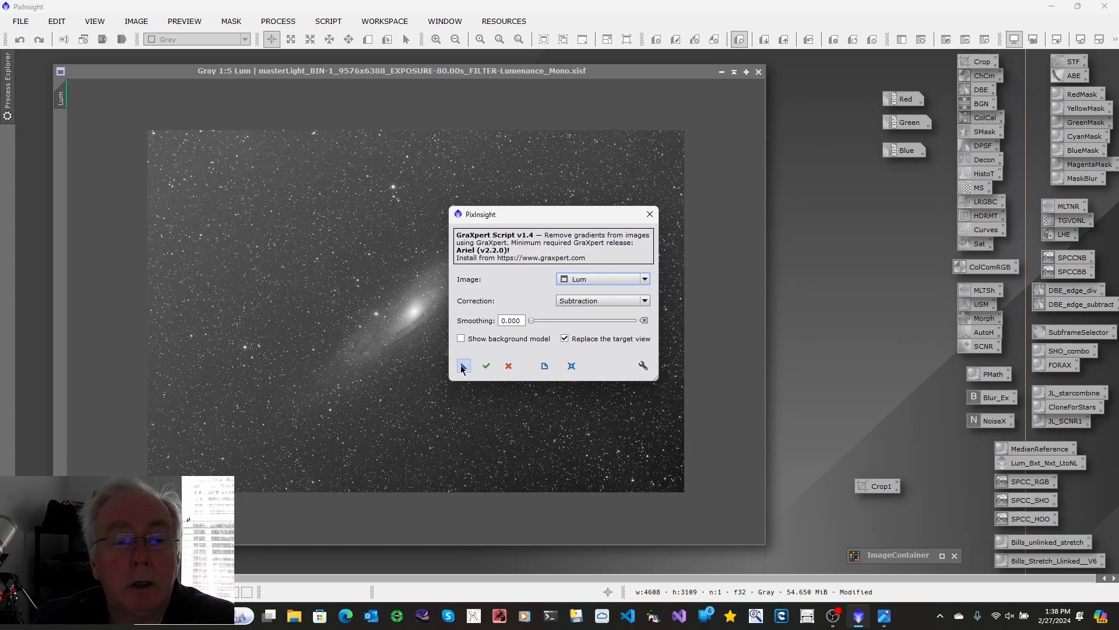
{"action": "left_click", "coordinate": [486, 366]}
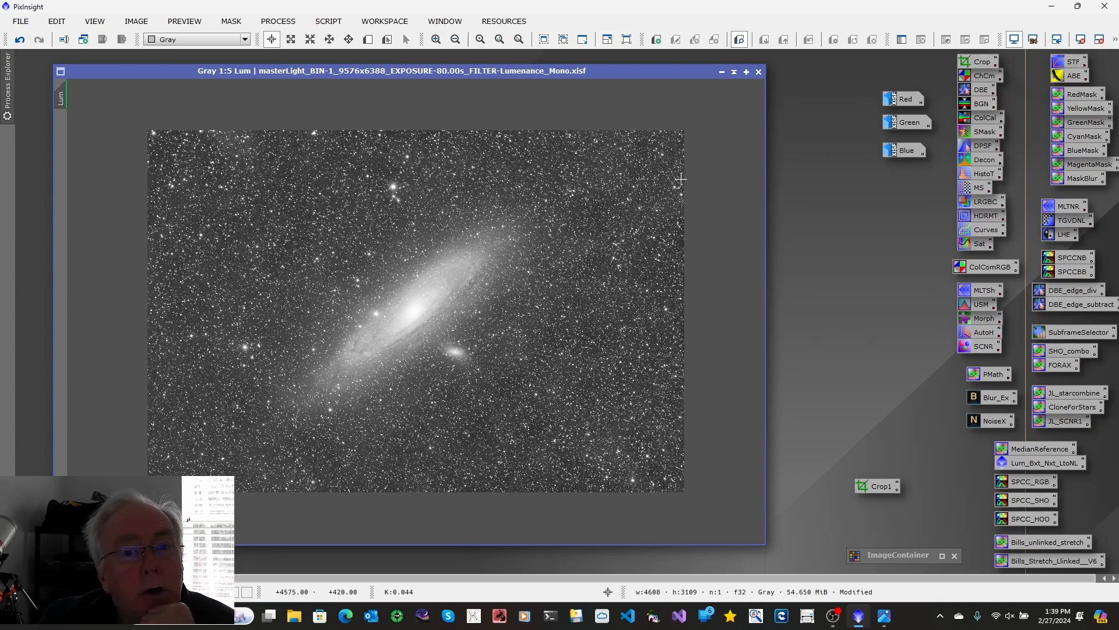
{"action": "left_click", "coordinate": [722, 72]}
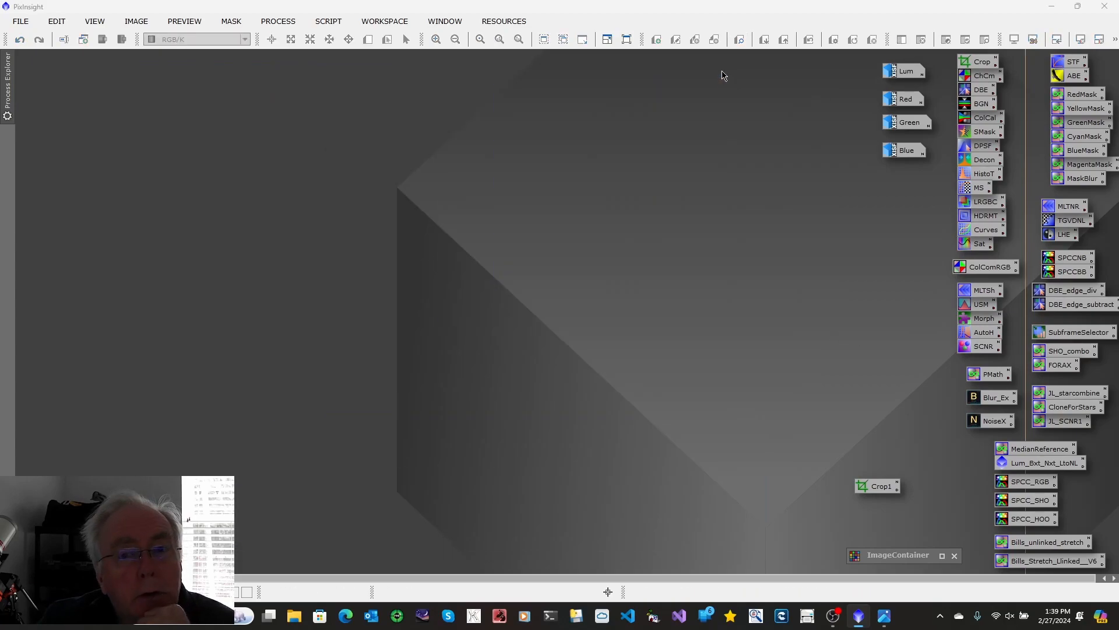
Step: Remove the gradient from the Red image with the GraXpert script using Subtraction correction, replacing the target view, and minimize it
{"action": "double_click", "coordinate": [905, 104]}
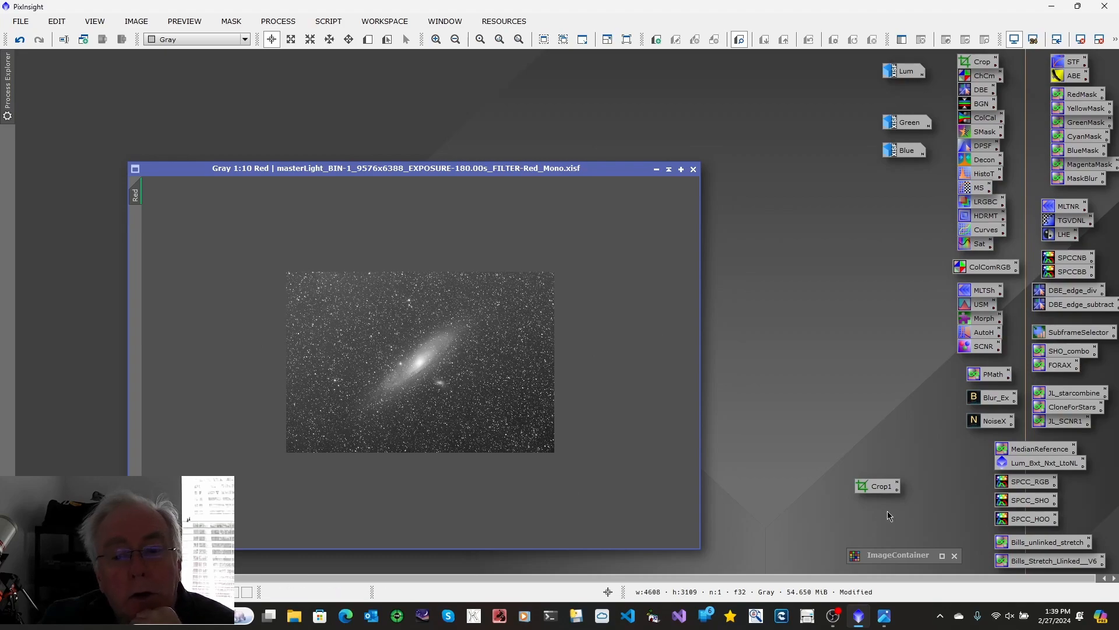
{"action": "left_click", "coordinate": [324, 24]}
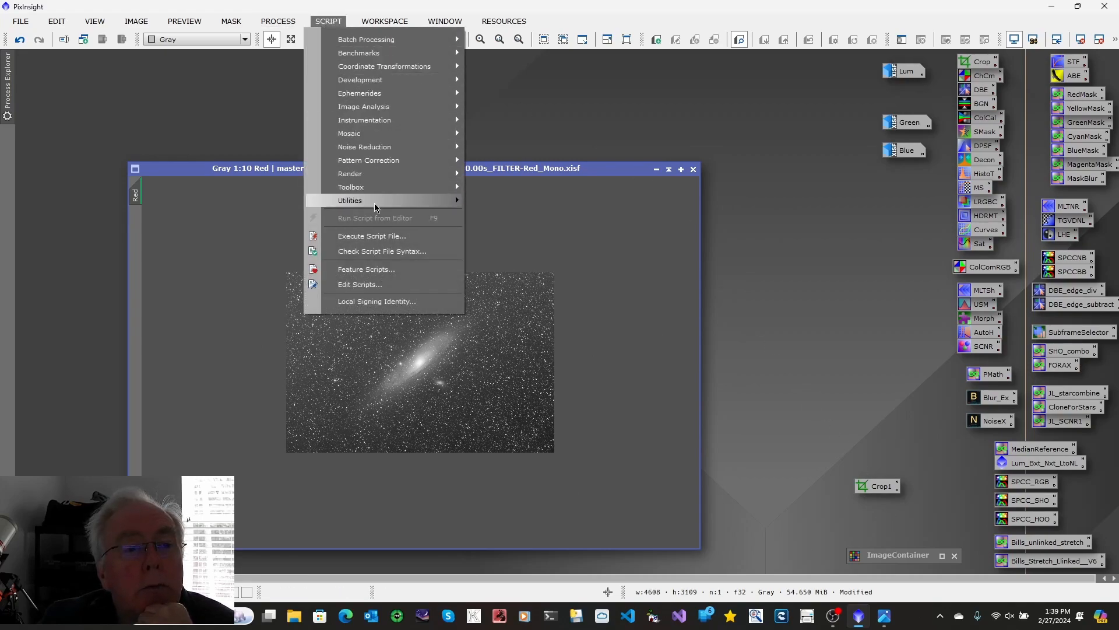
{"action": "mouse_move", "coordinate": [361, 187]}
{"action": "left_click", "coordinate": [499, 328]}
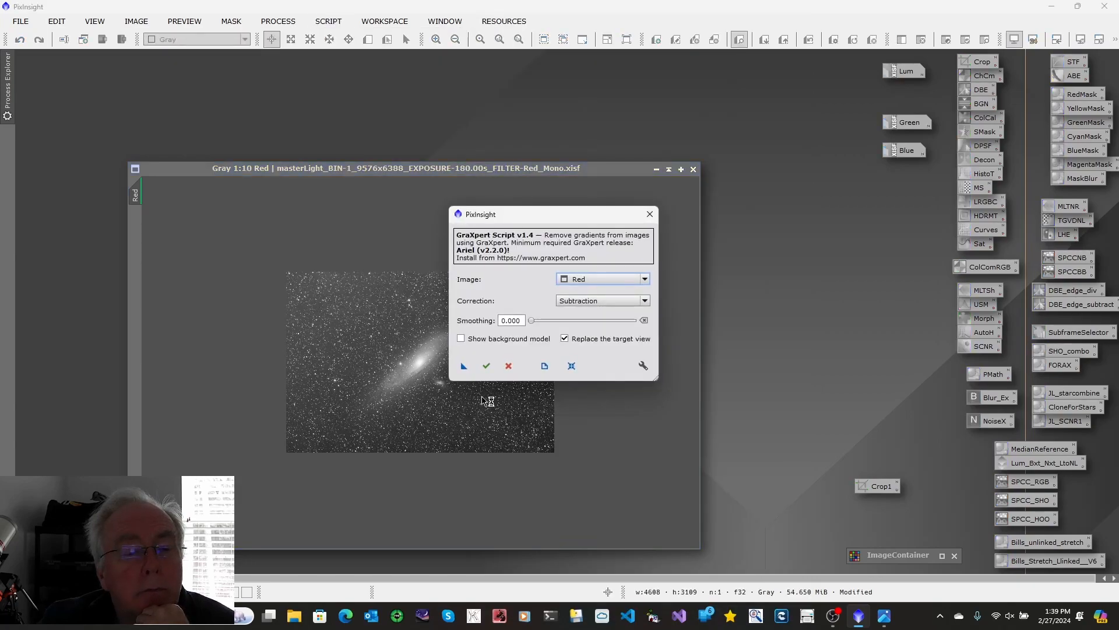
{"action": "left_click", "coordinate": [486, 366]}
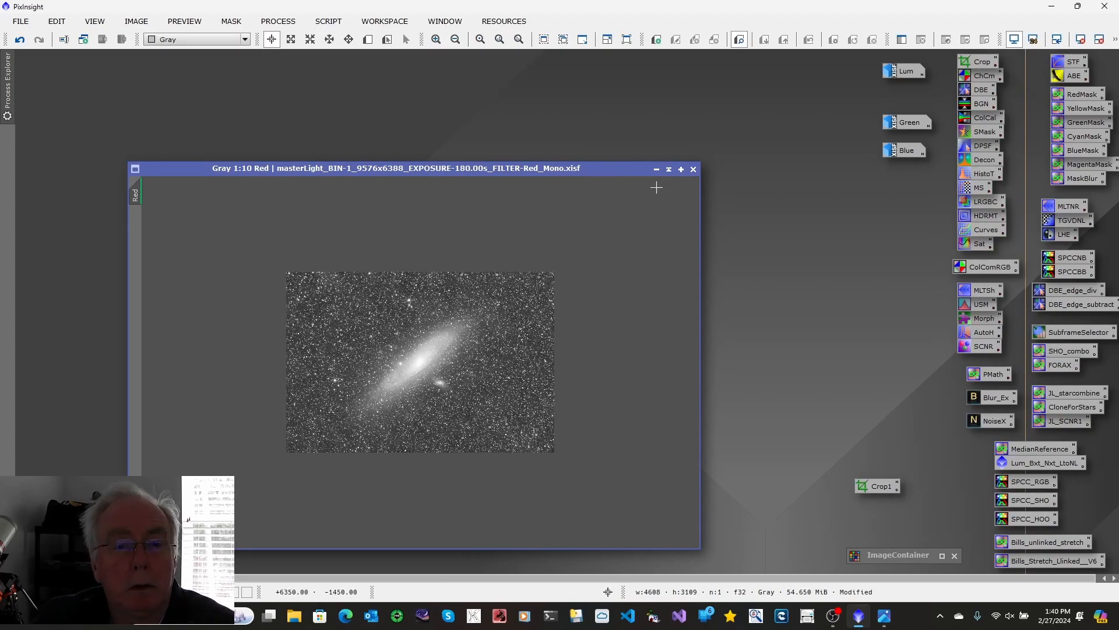
{"action": "left_click", "coordinate": [656, 169]}
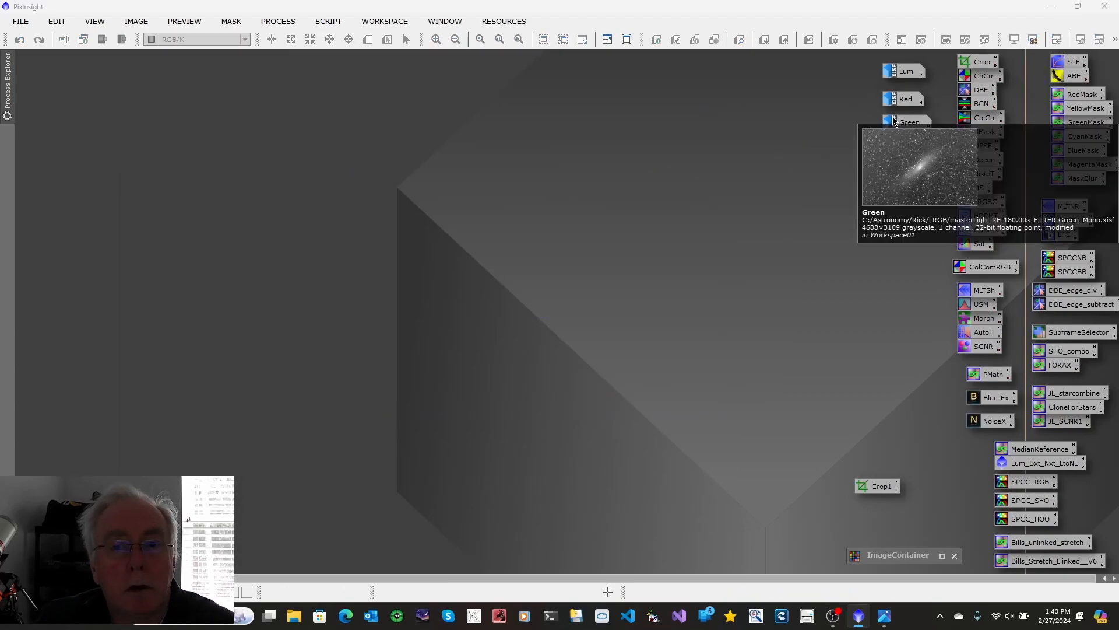
Step: Remove the gradient from the Green image with the GraXpert script using Subtraction correction, replacing the target view, and minimize it
{"action": "left_click", "coordinate": [899, 125]}
{"action": "double_click", "coordinate": [899, 125]}
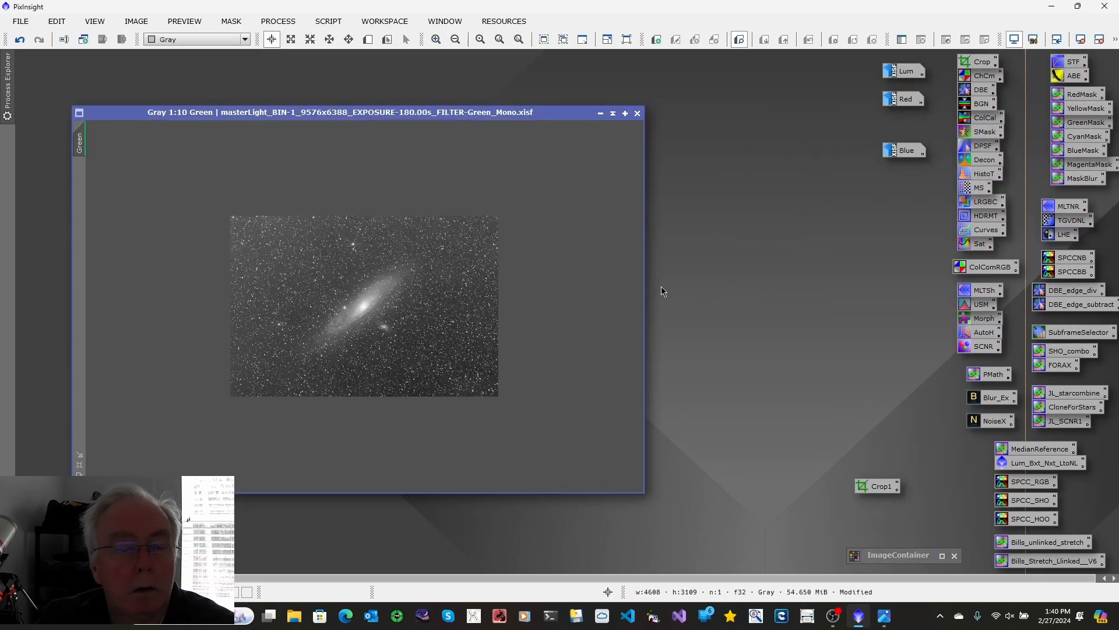
{"action": "left_click", "coordinate": [328, 21]}
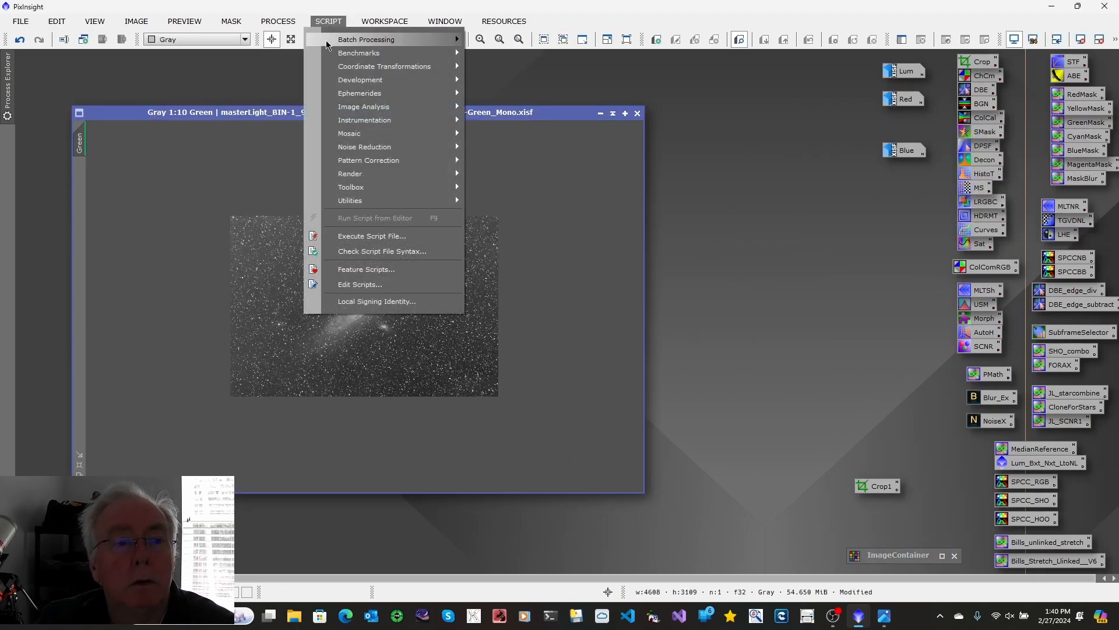
{"action": "mouse_move", "coordinate": [377, 187]}
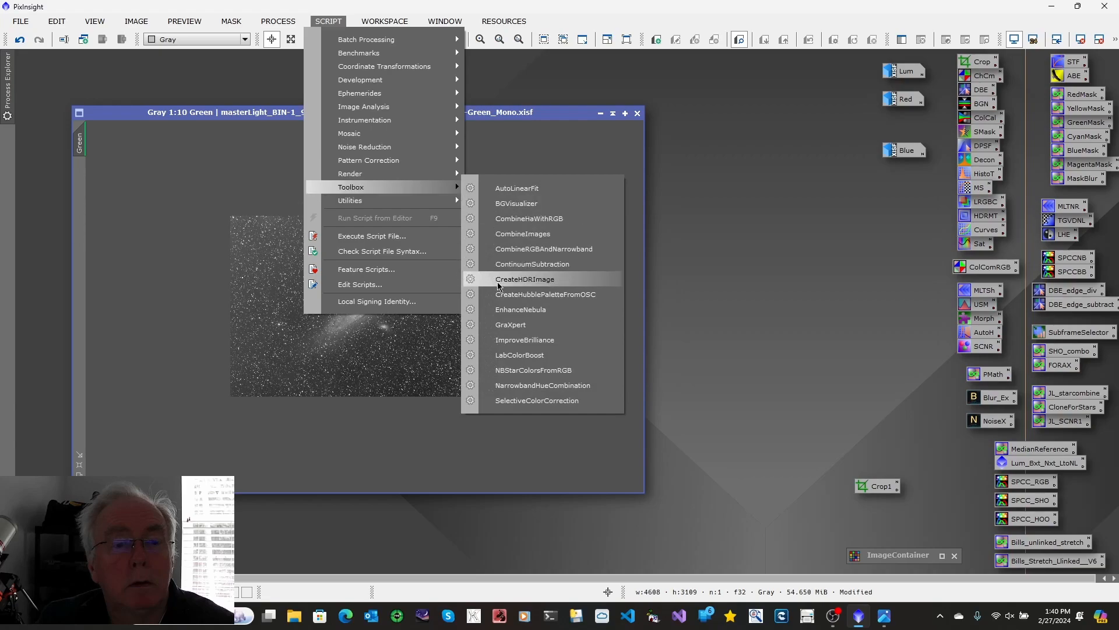
{"action": "left_click", "coordinate": [503, 325]}
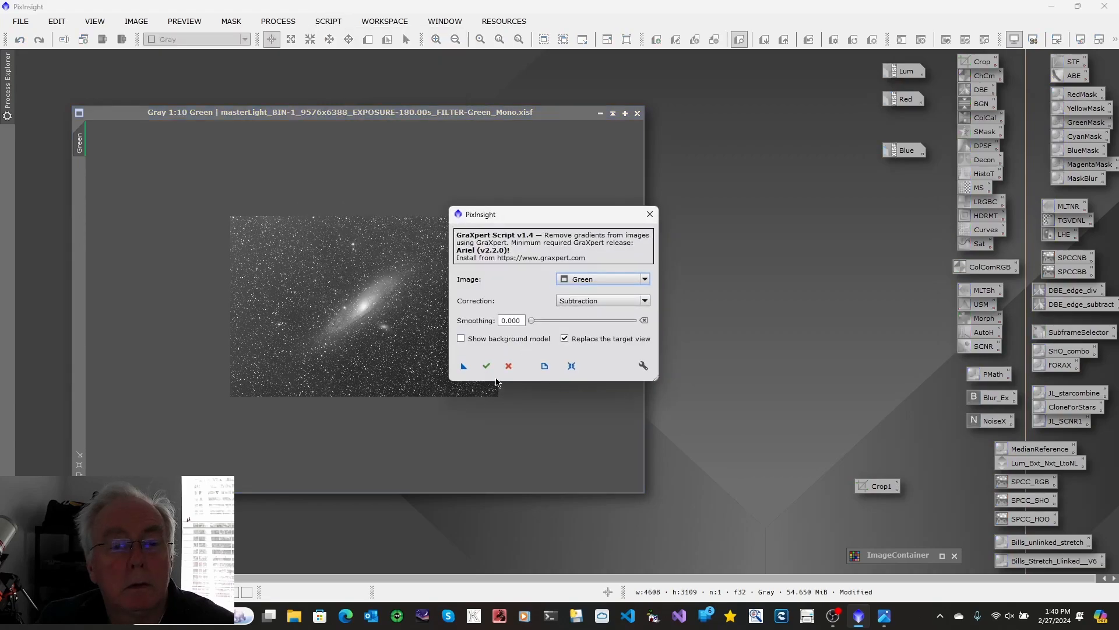
{"action": "left_click", "coordinate": [487, 369]}
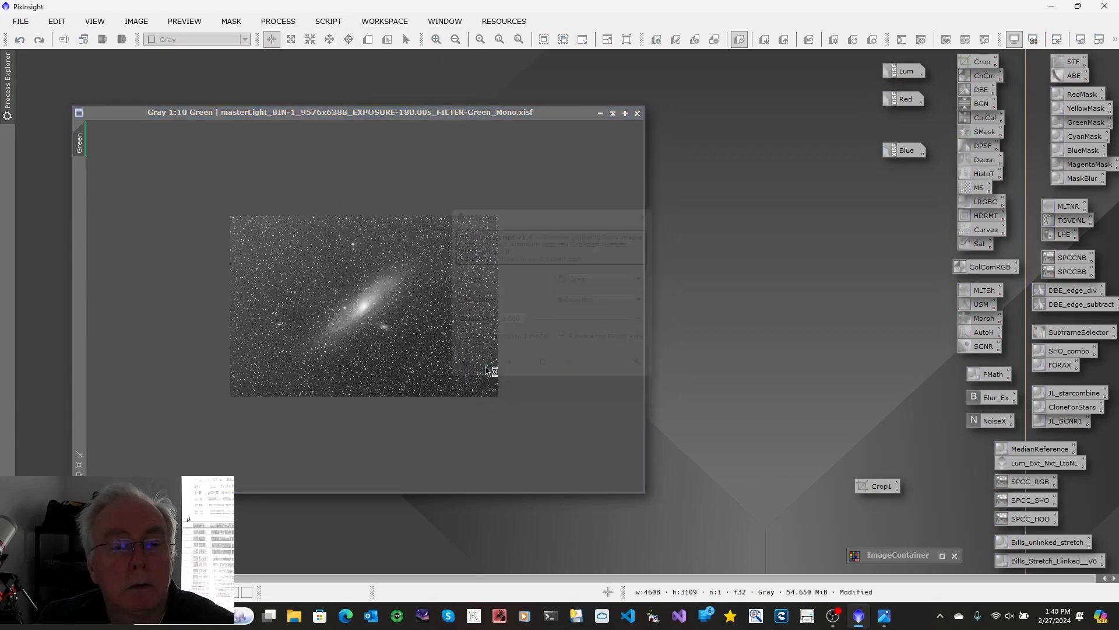
{"action": "left_click", "coordinate": [601, 113]}
Step: Remove the gradient from the Blue image with the GraXpert script using Subtraction correction, replacing the target view
{"action": "double_click", "coordinate": [904, 150]}
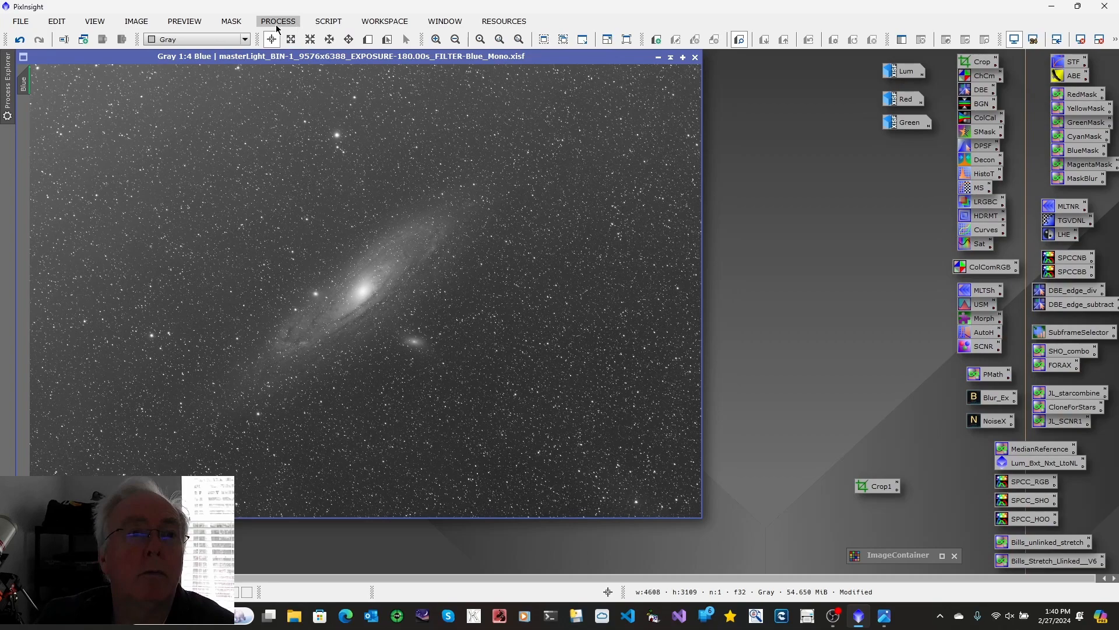
{"action": "left_click", "coordinate": [329, 21]}
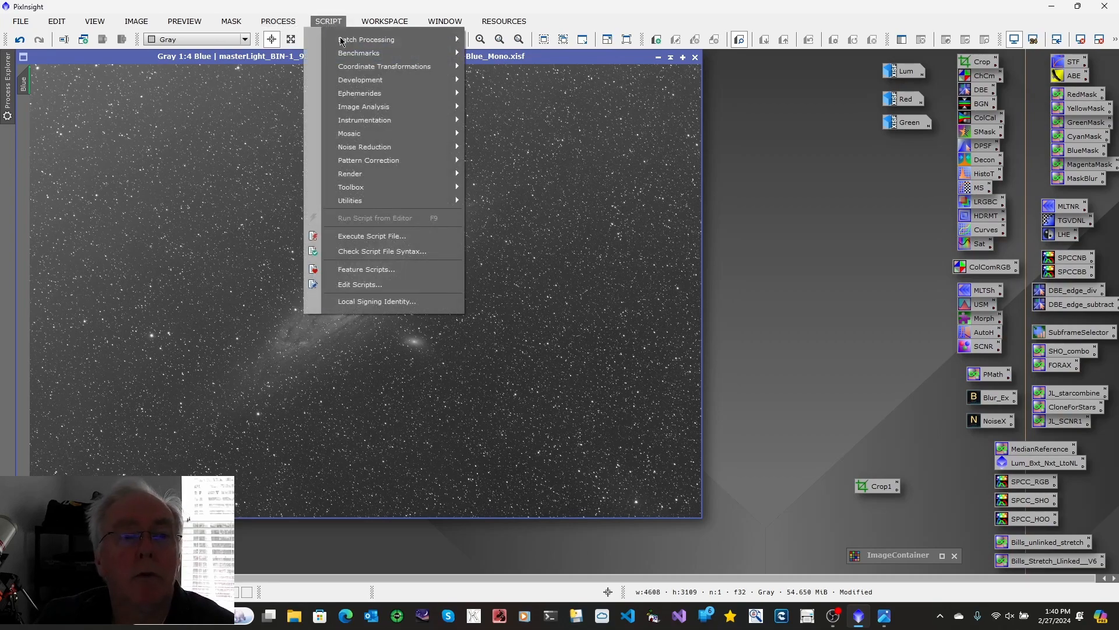
{"action": "mouse_move", "coordinate": [379, 188]}
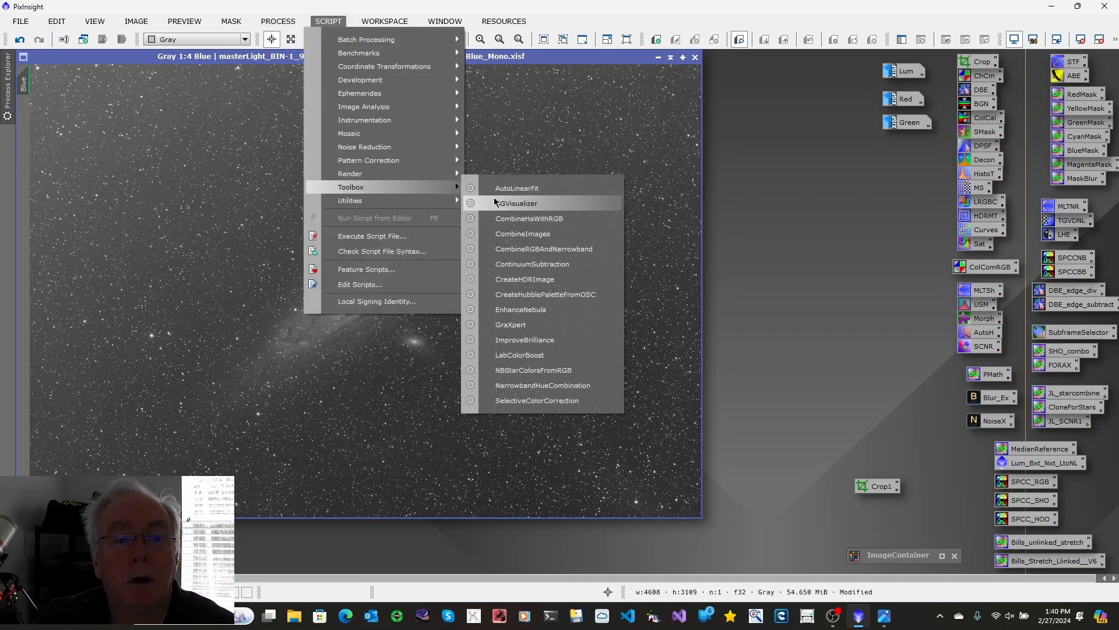
{"action": "left_click", "coordinate": [536, 326]}
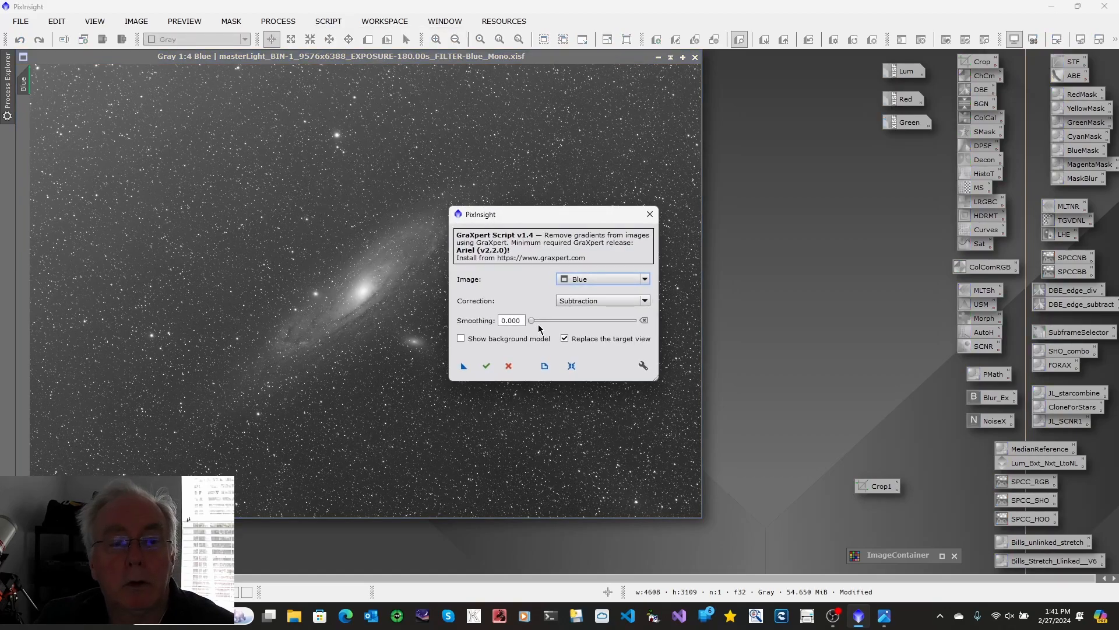
{"action": "left_click", "coordinate": [487, 366]}
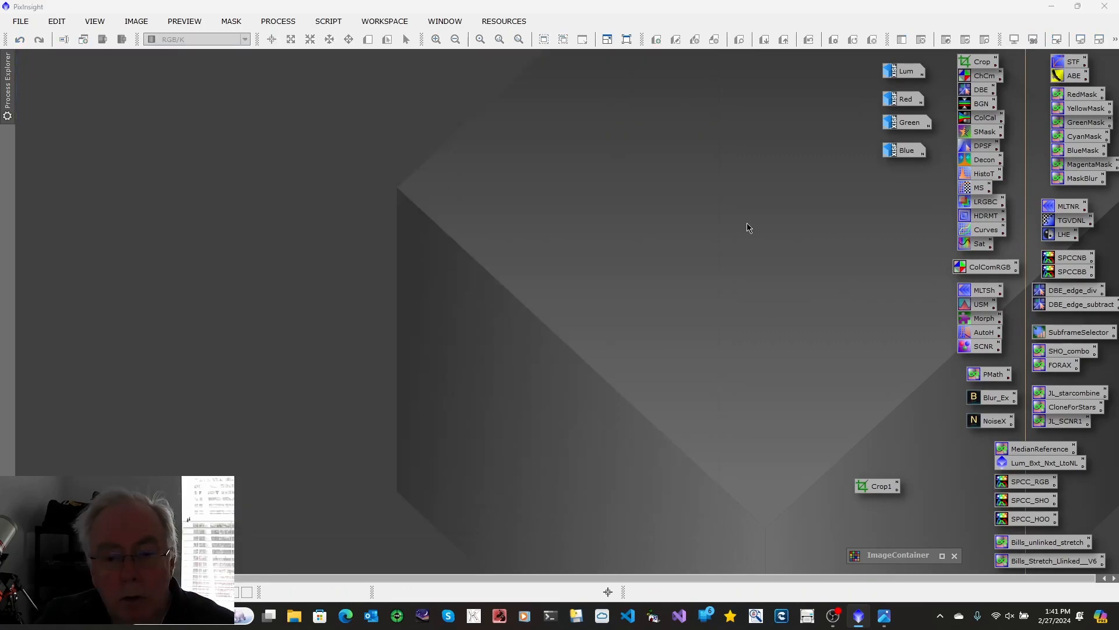
Step: Check the stages following gradient removal in the LRGB workflow.jpg diagram, close it, and restore the Lum image
{"action": "mouse_move", "coordinate": [885, 617]}
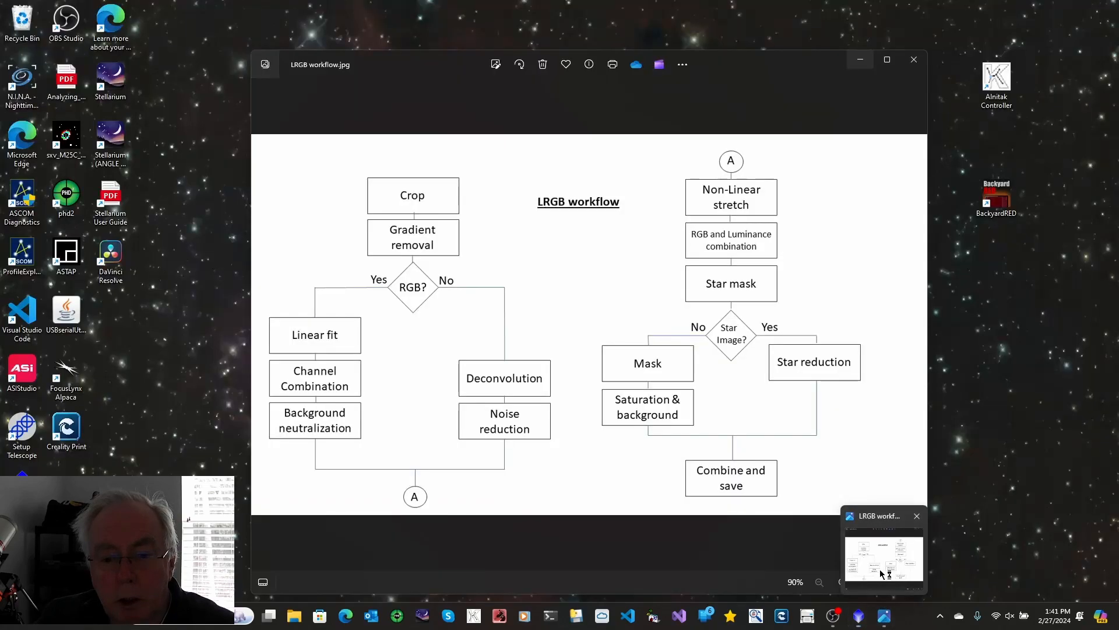
{"action": "left_click", "coordinate": [885, 557]}
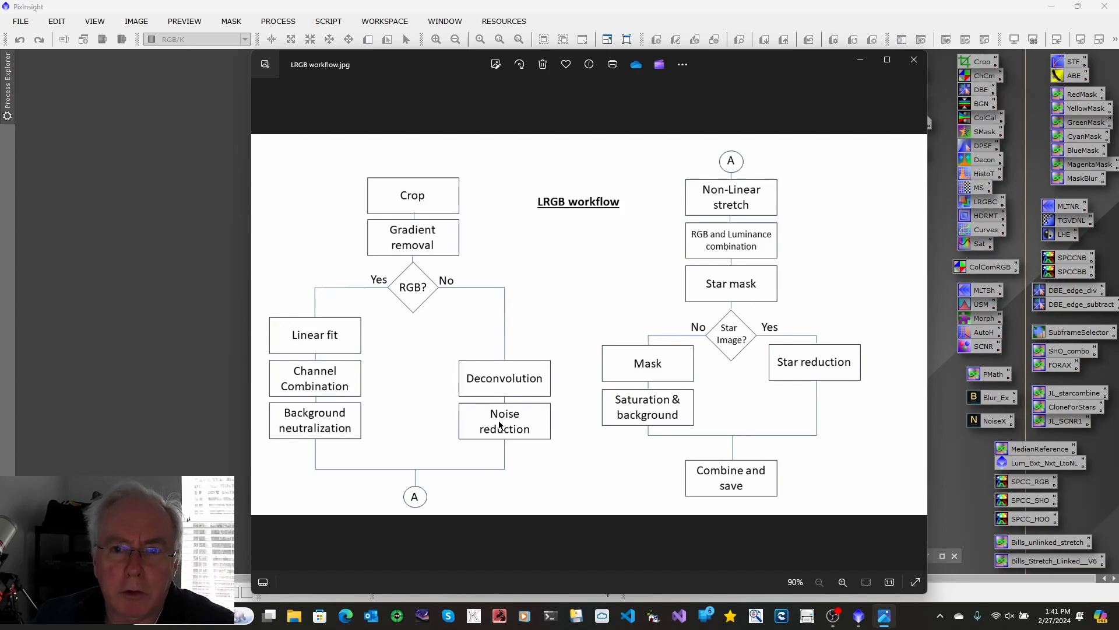
{"action": "left_click", "coordinate": [914, 60]}
{"action": "double_click", "coordinate": [896, 73]}
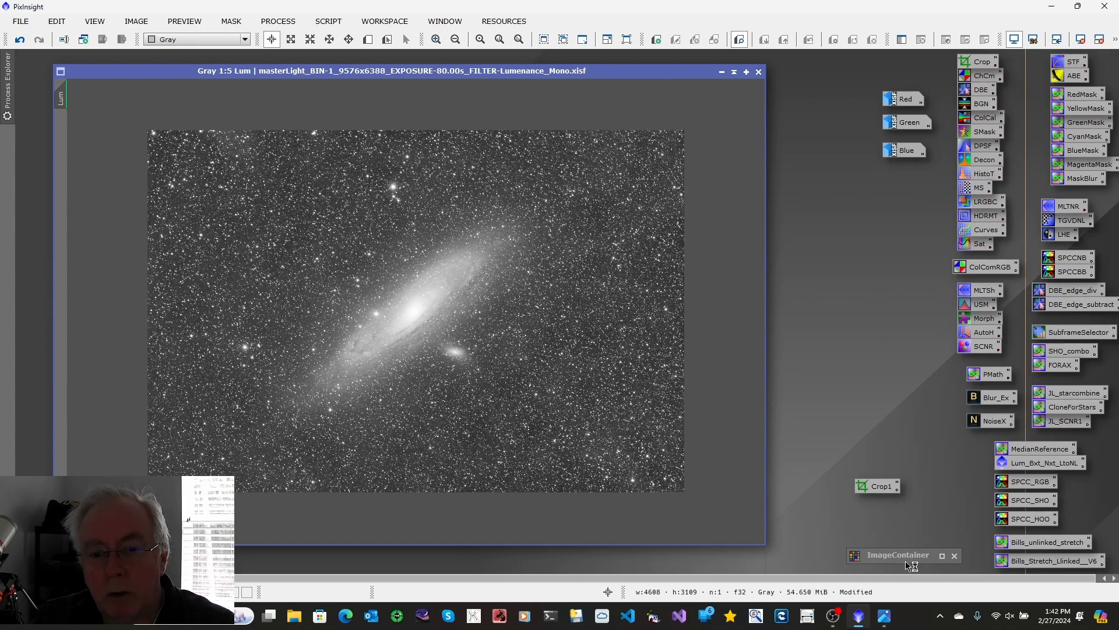
{"action": "left_click", "coordinate": [279, 24]}
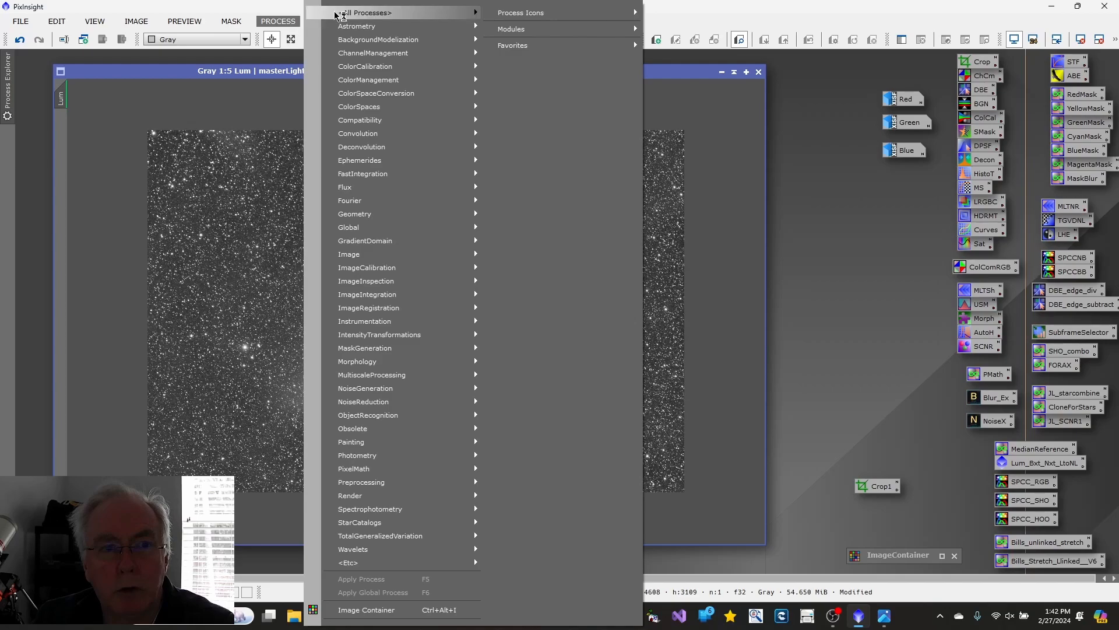
{"action": "mouse_move", "coordinate": [346, 16]}
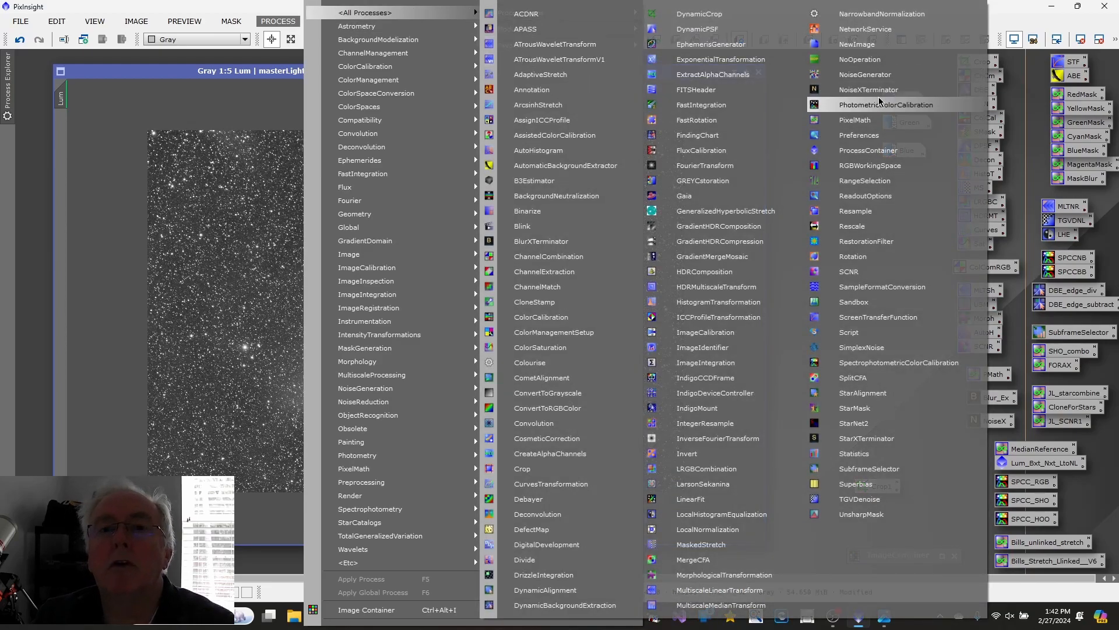
{"action": "left_click", "coordinate": [868, 151]}
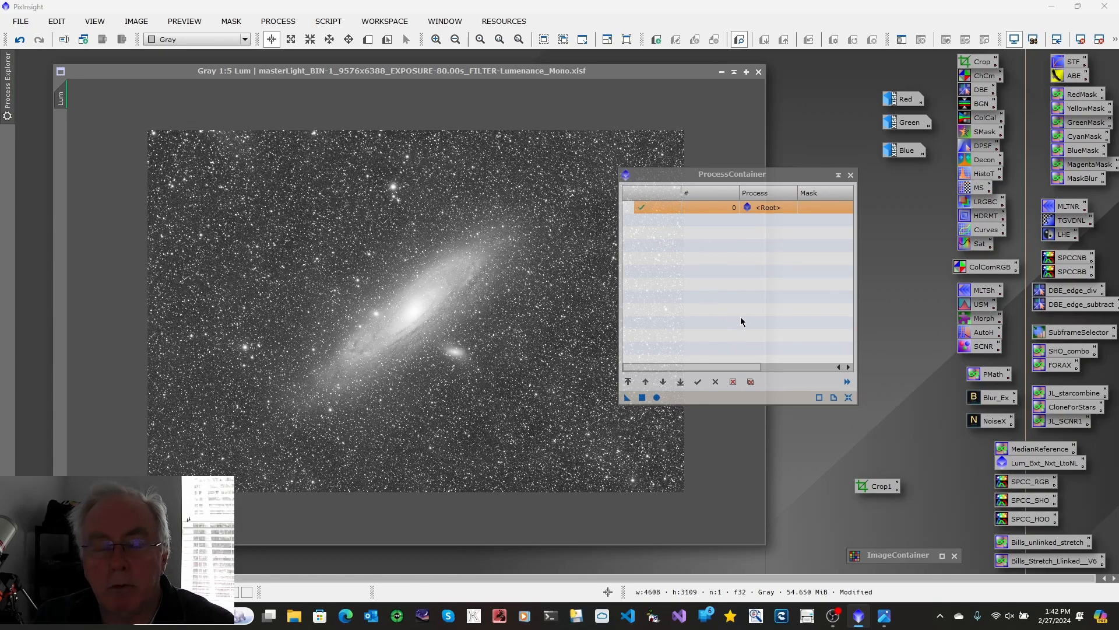
{"action": "left_click", "coordinate": [852, 175]}
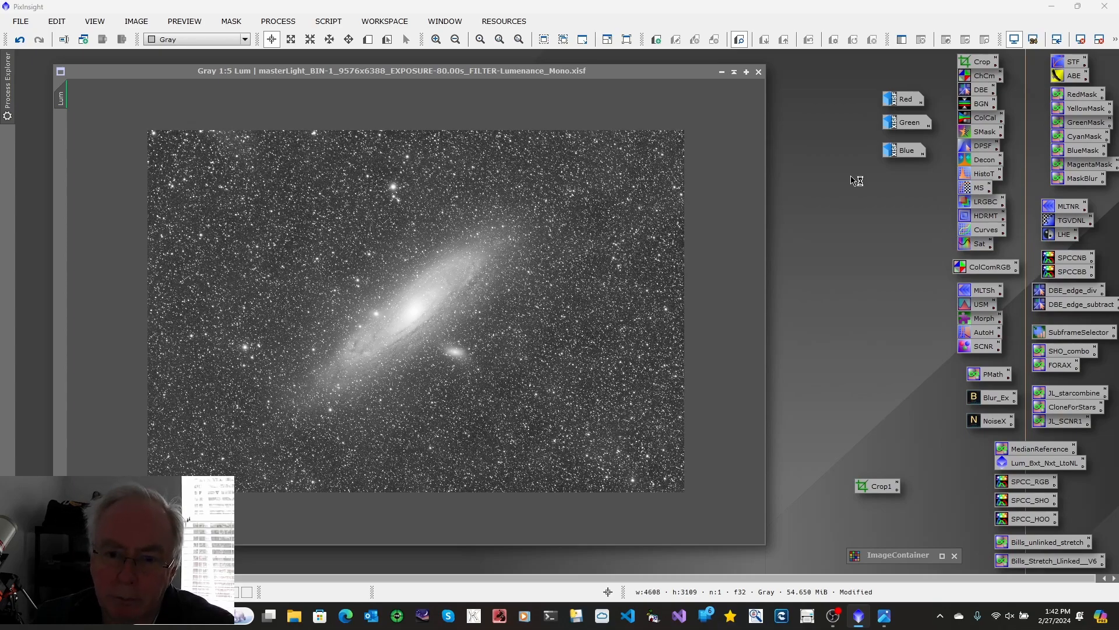
Step: Sharpen the Lum image with BlurXTerminator reset to its defaults (Sharpen Stars 0.50, Adjust Star Halos 0.00, Automatic PSF, Sharpen Nonstellar 0.50), and close the process
{"action": "double_click", "coordinate": [1002, 401]}
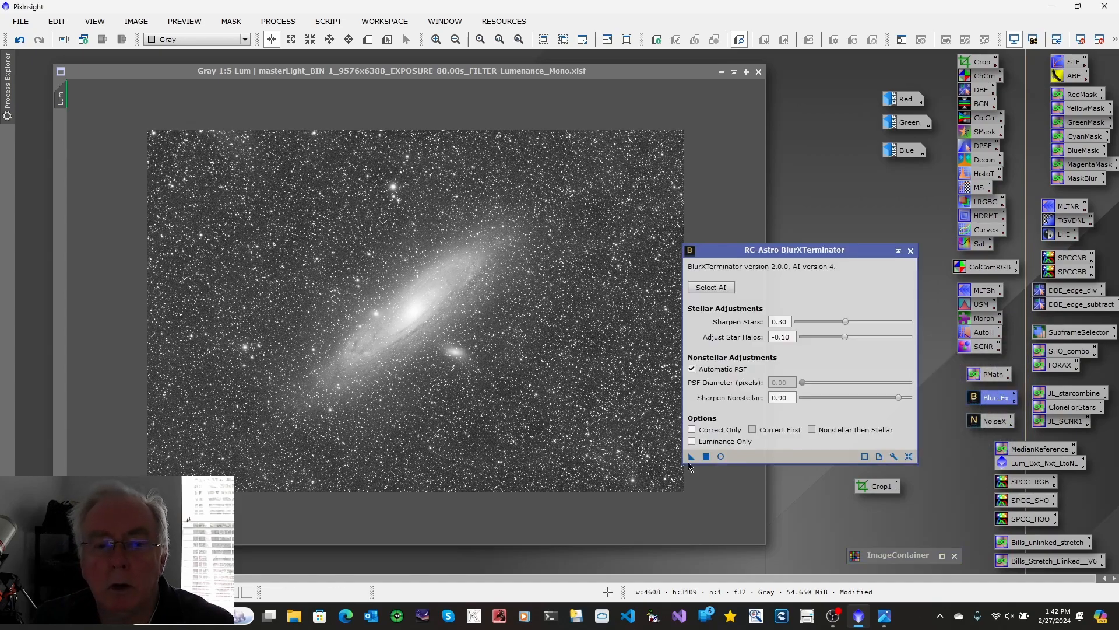
{"action": "left_click", "coordinate": [908, 456]}
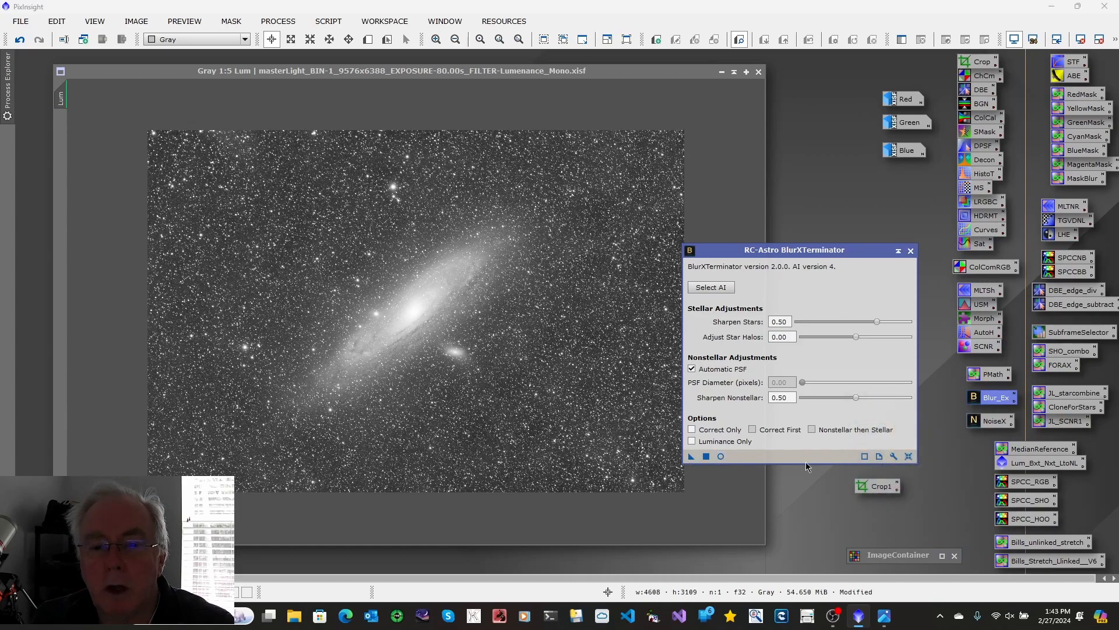
{"action": "left_click_drag", "start_coordinate": [691, 456], "coordinate": [499, 417]}
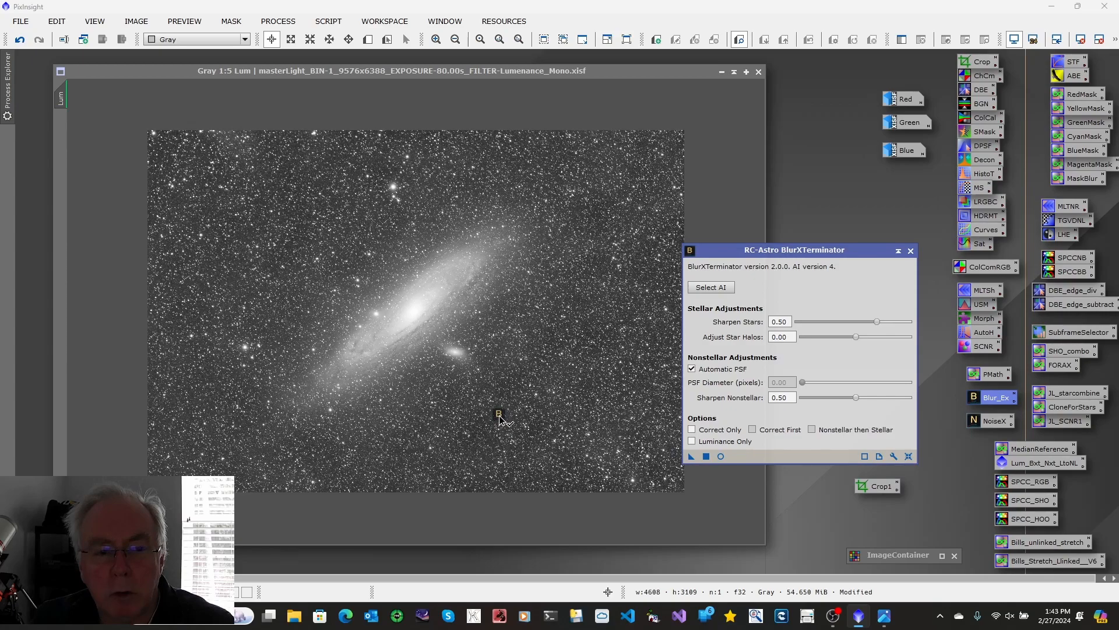
{"action": "left_click_drag", "start_coordinate": [500, 417], "coordinate": [500, 418]}
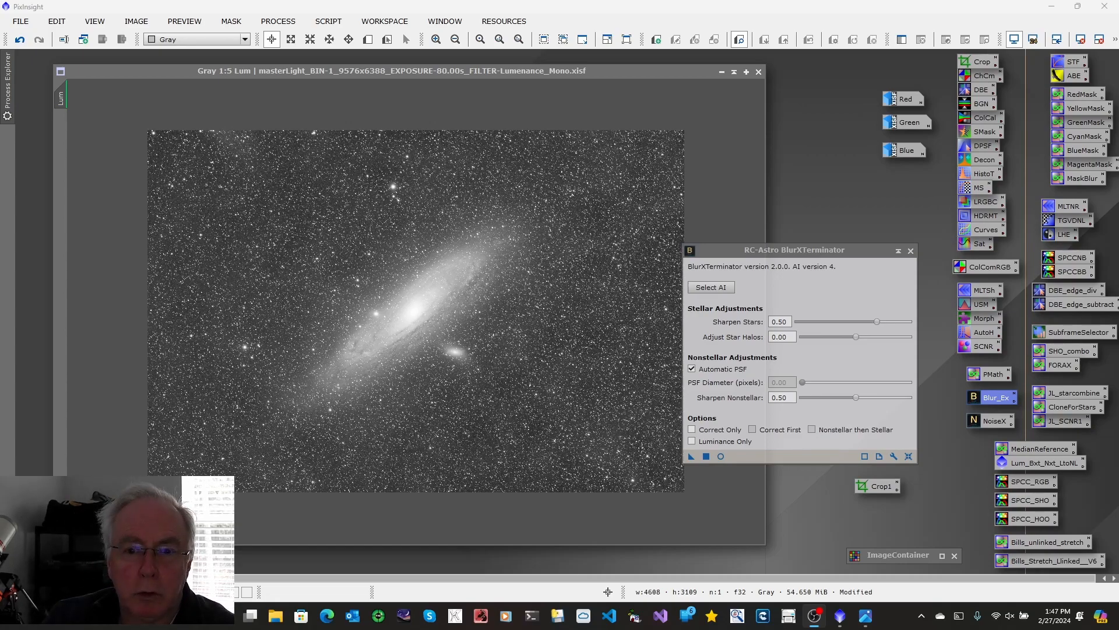
{"action": "left_click", "coordinate": [912, 252]}
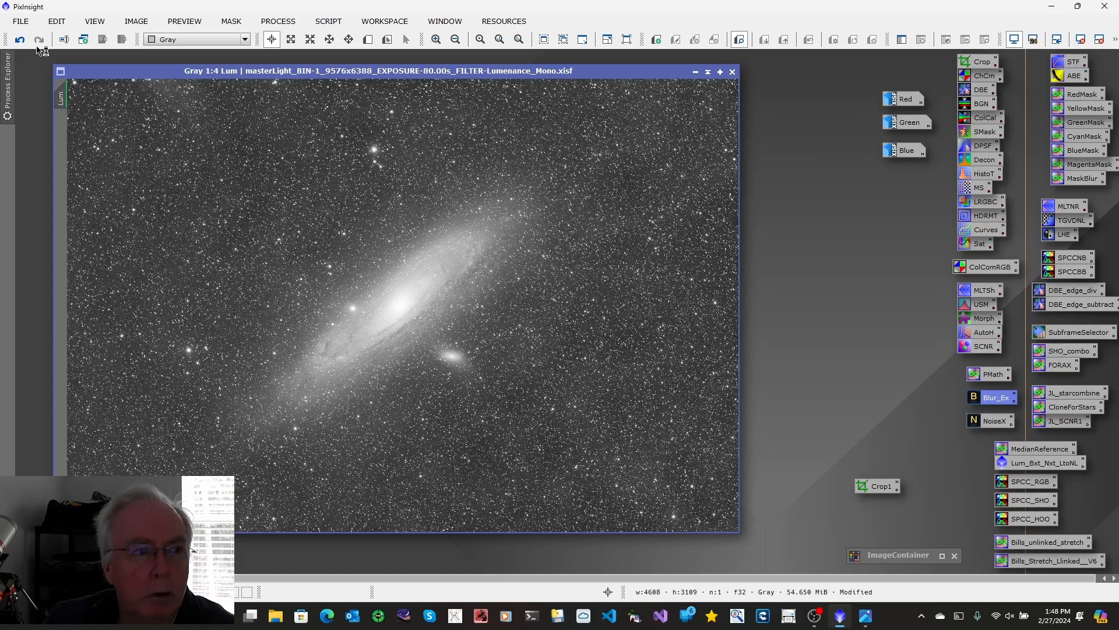
Step: Compare the Lum image before and after BlurXTerminator by repeatedly undoing and redoing it, including on the galaxy core at 2:1 magnification
{"action": "left_click", "coordinate": [19, 40]}
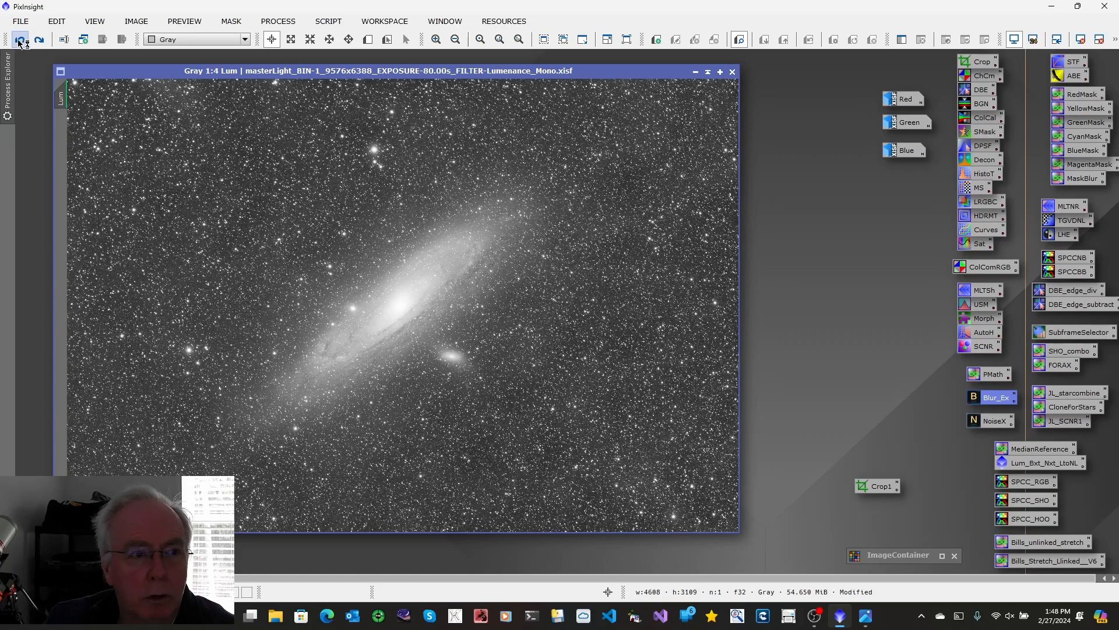
{"action": "left_click", "coordinate": [40, 40]}
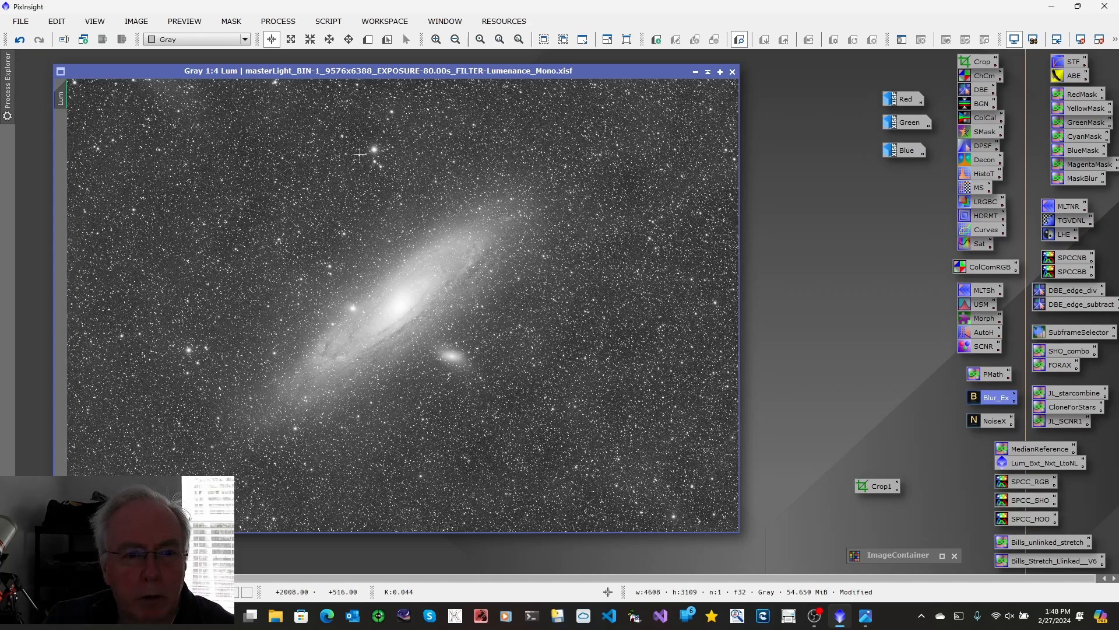
{"action": "left_click", "coordinate": [435, 40]}
{"action": "left_click", "coordinate": [436, 40]}
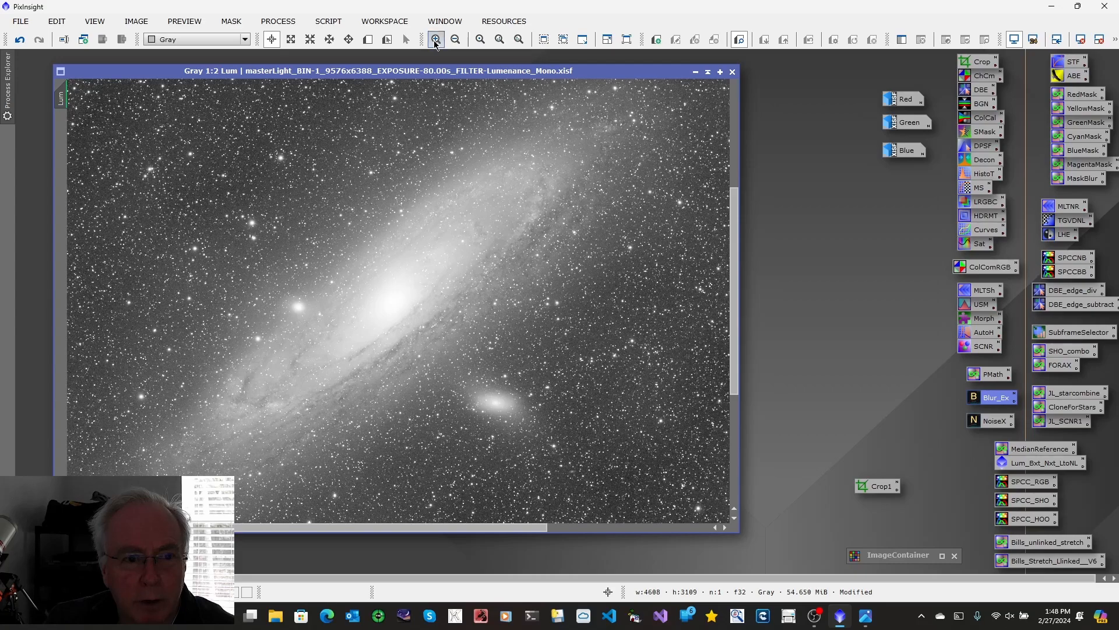
{"action": "left_click", "coordinate": [436, 40]}
{"action": "left_click", "coordinate": [435, 39]}
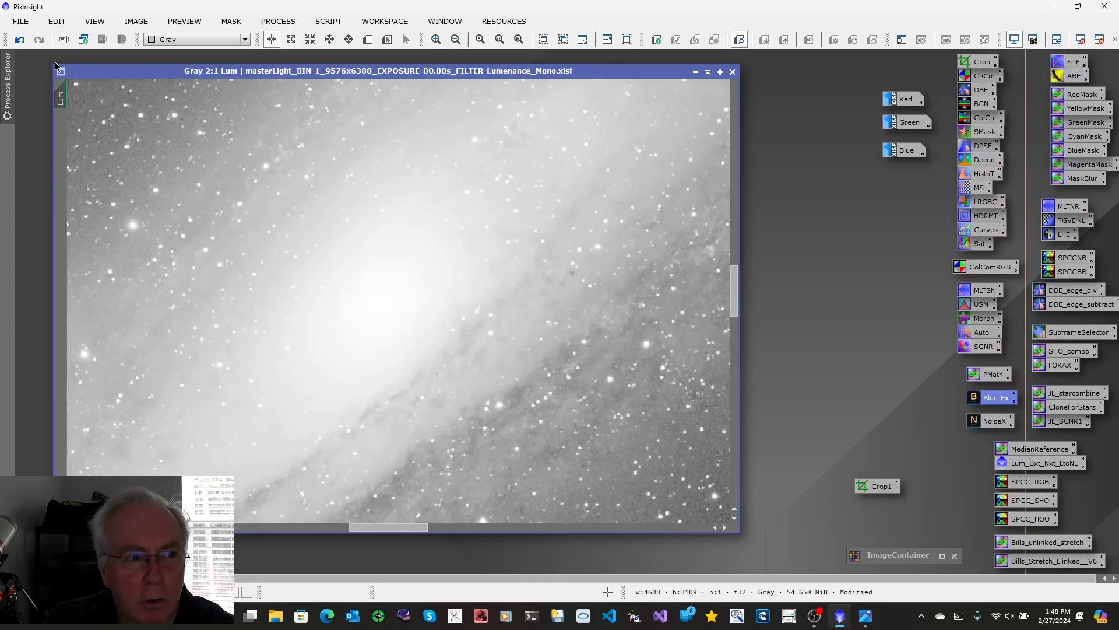
{"action": "left_click", "coordinate": [20, 40]}
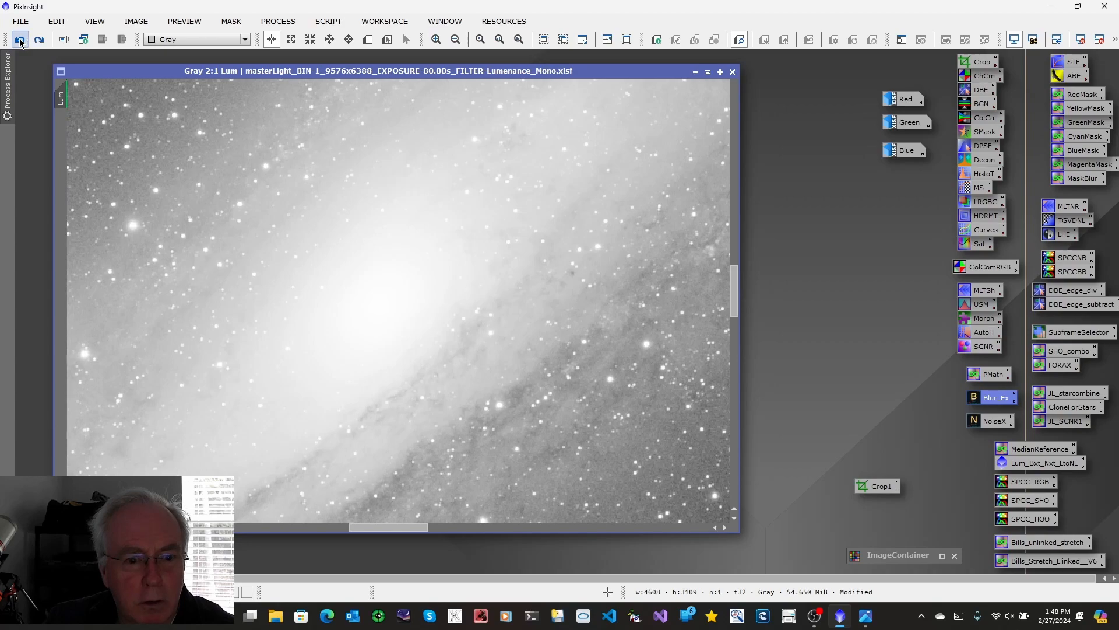
{"action": "left_click", "coordinate": [39, 41]}
{"action": "left_click", "coordinate": [23, 43]}
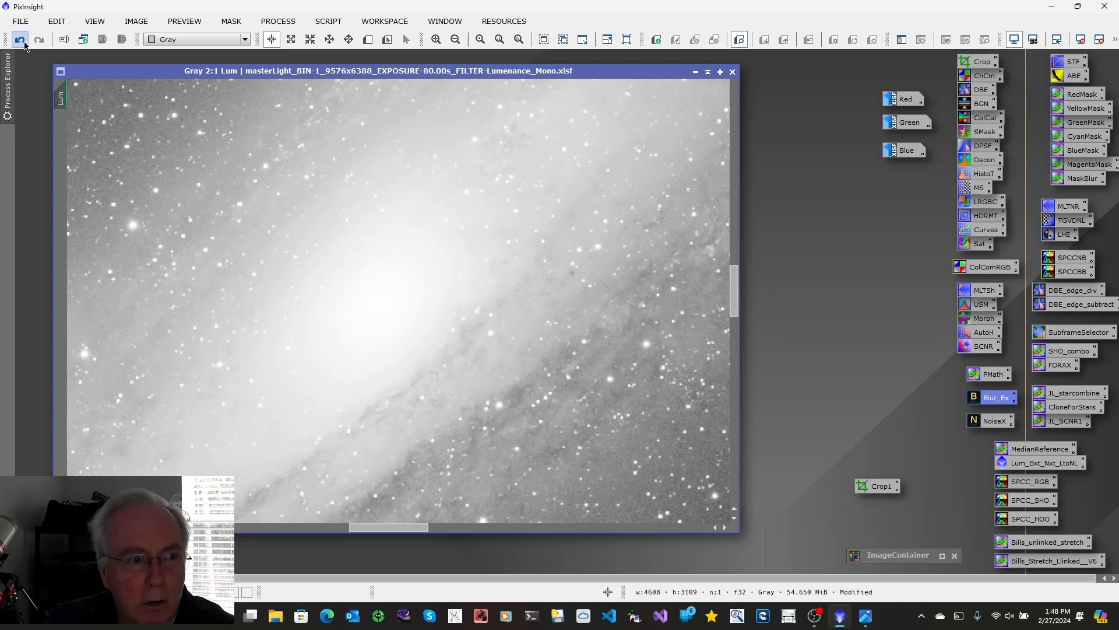
{"action": "left_click", "coordinate": [19, 42]}
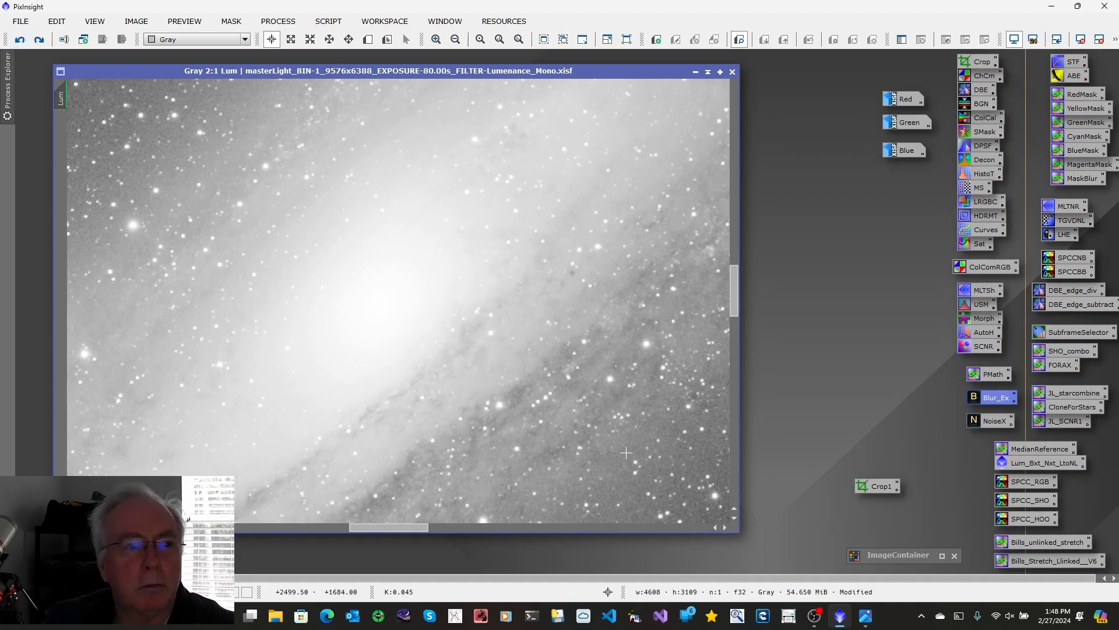
{"action": "left_click", "coordinate": [40, 39]}
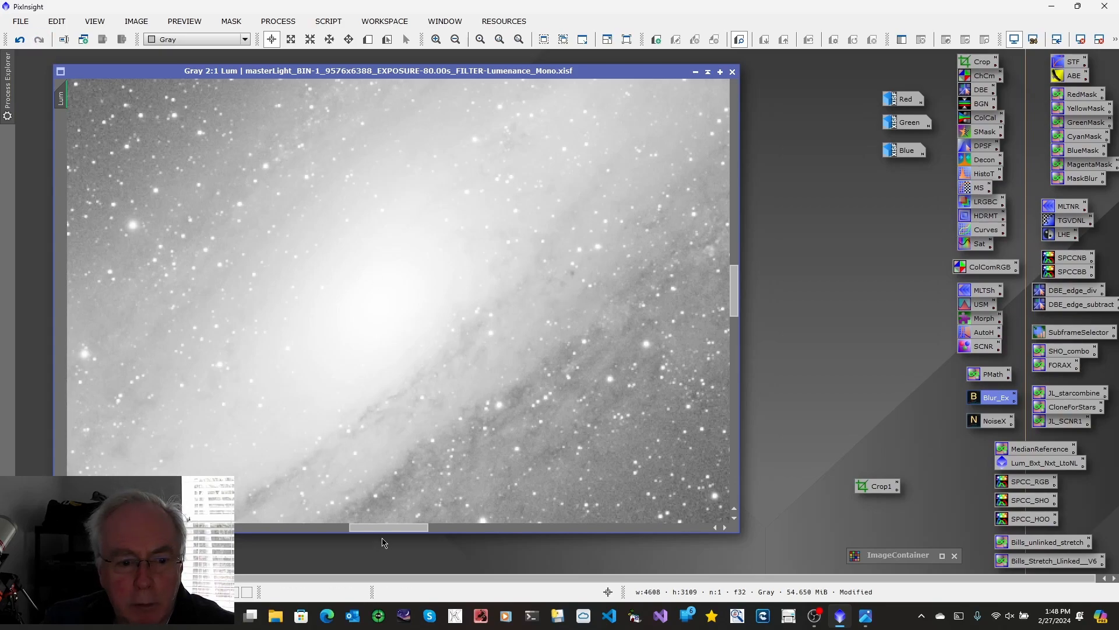
Step: Apply the saved NoiseX NoiseXTerminator process to the Lum image, and compare before and after by undoing and redoing it
{"action": "left_click_drag", "start_coordinate": [385, 531], "coordinate": [420, 531]}
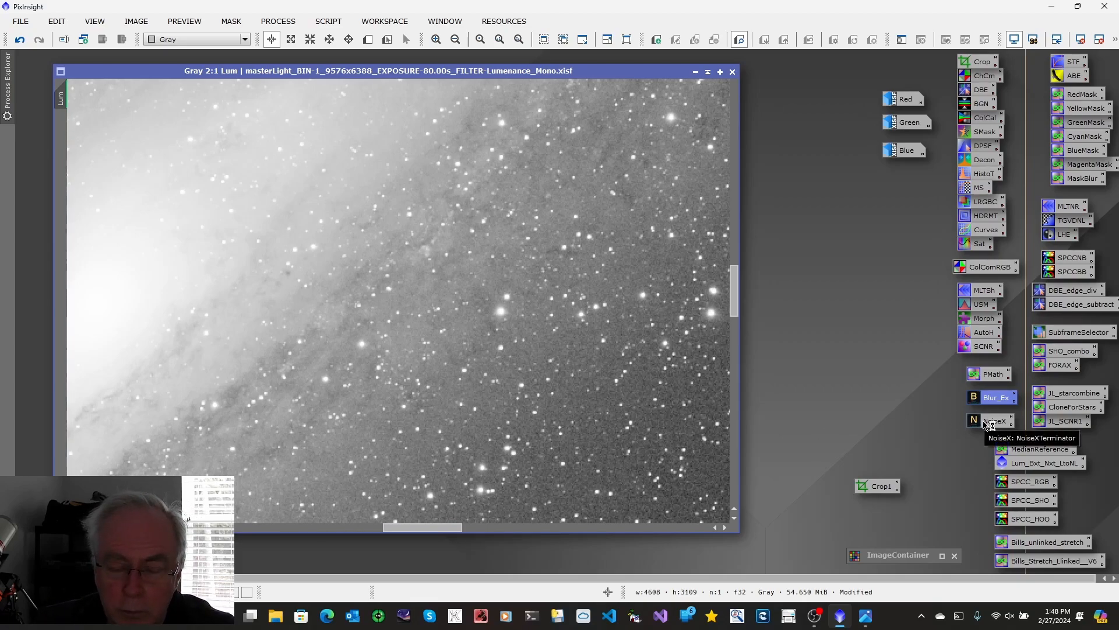
{"action": "left_click_drag", "start_coordinate": [985, 424], "coordinate": [481, 347]}
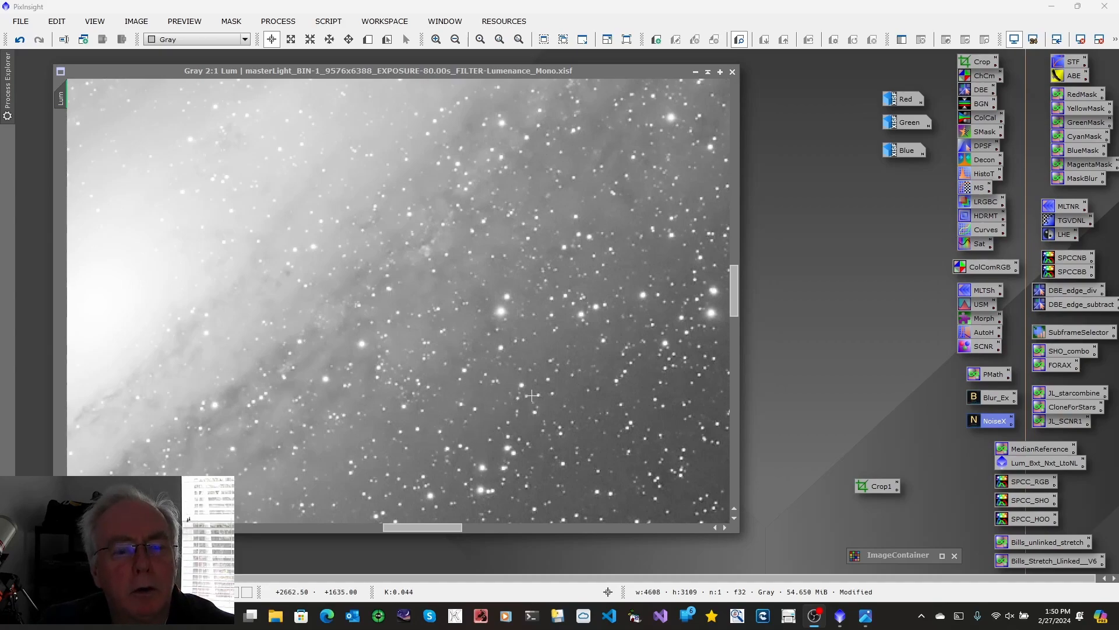
{"action": "left_click", "coordinate": [19, 41]}
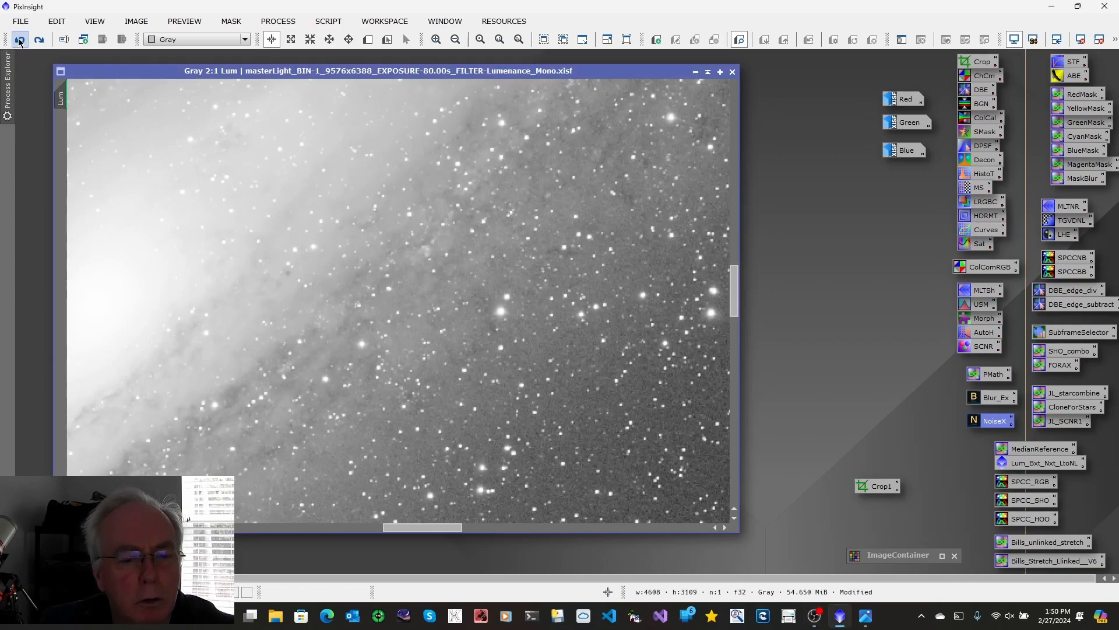
{"action": "left_click", "coordinate": [39, 40]}
{"action": "left_click", "coordinate": [20, 41]}
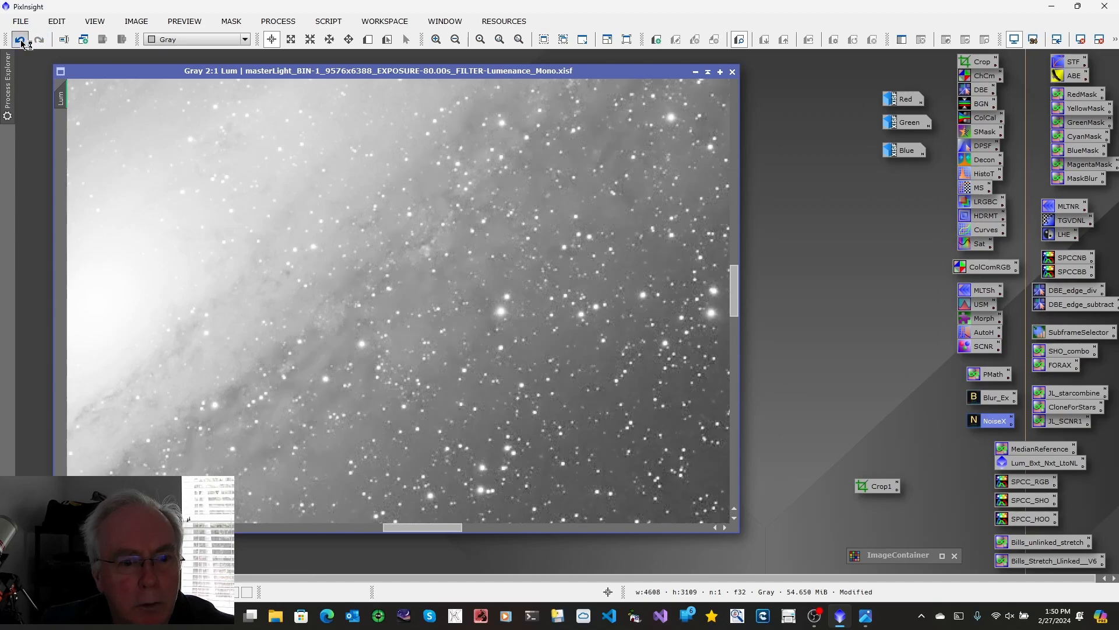
{"action": "left_click", "coordinate": [39, 40]}
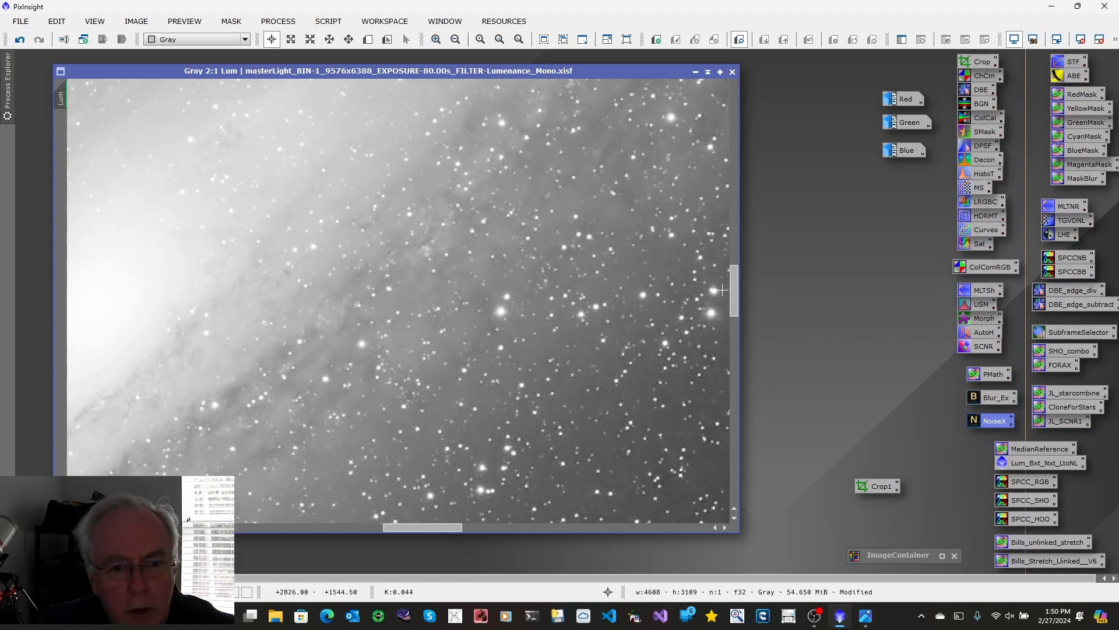
Step: Apply the saved Bills_unlinked_stretch PixelMath process to the Lum image with Stretch 0.12, Curve 1.00 and Clip 2.8, and disable its screen stretch
{"action": "left_click", "coordinate": [867, 618]}
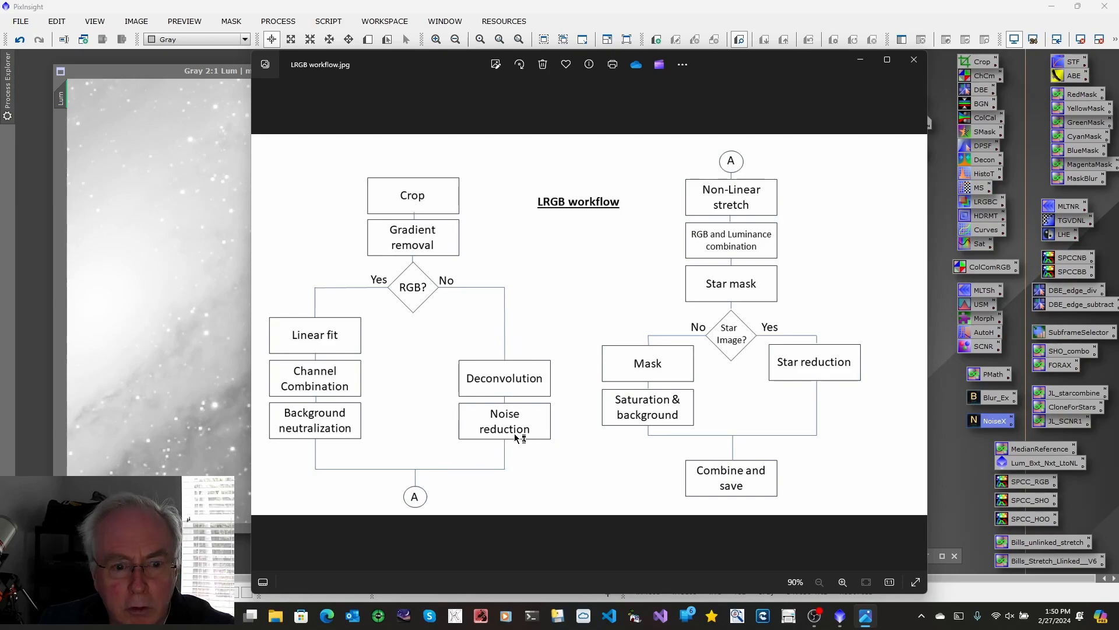
{"action": "left_click", "coordinate": [860, 60]}
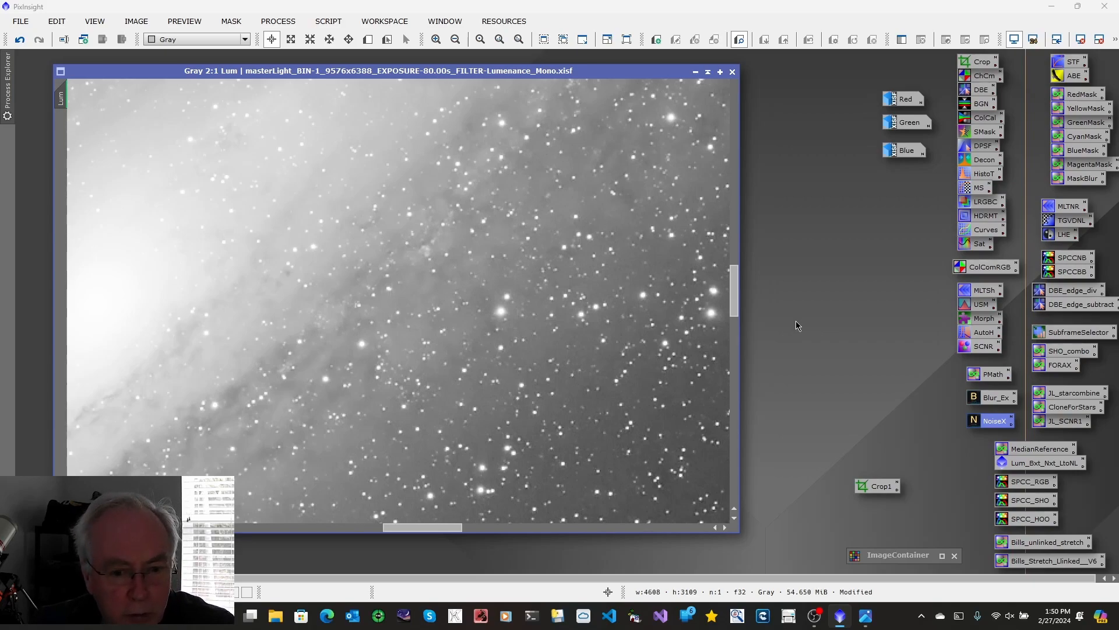
{"action": "double_click", "coordinate": [1032, 544]}
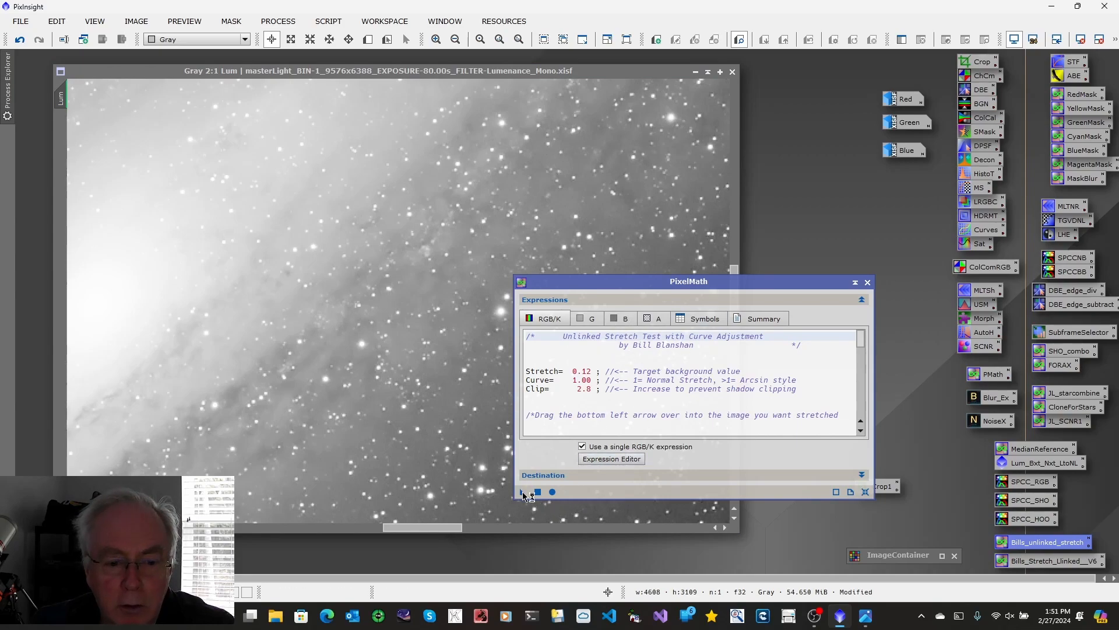
{"action": "left_click_drag", "start_coordinate": [524, 496], "coordinate": [453, 451]}
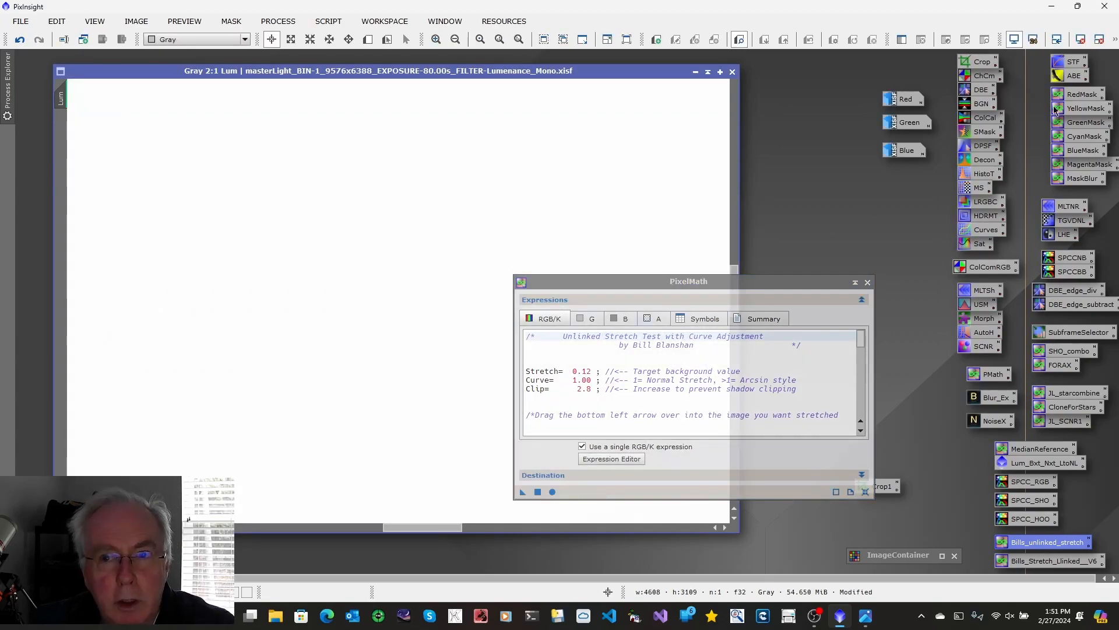
{"action": "left_click", "coordinate": [1015, 39]}
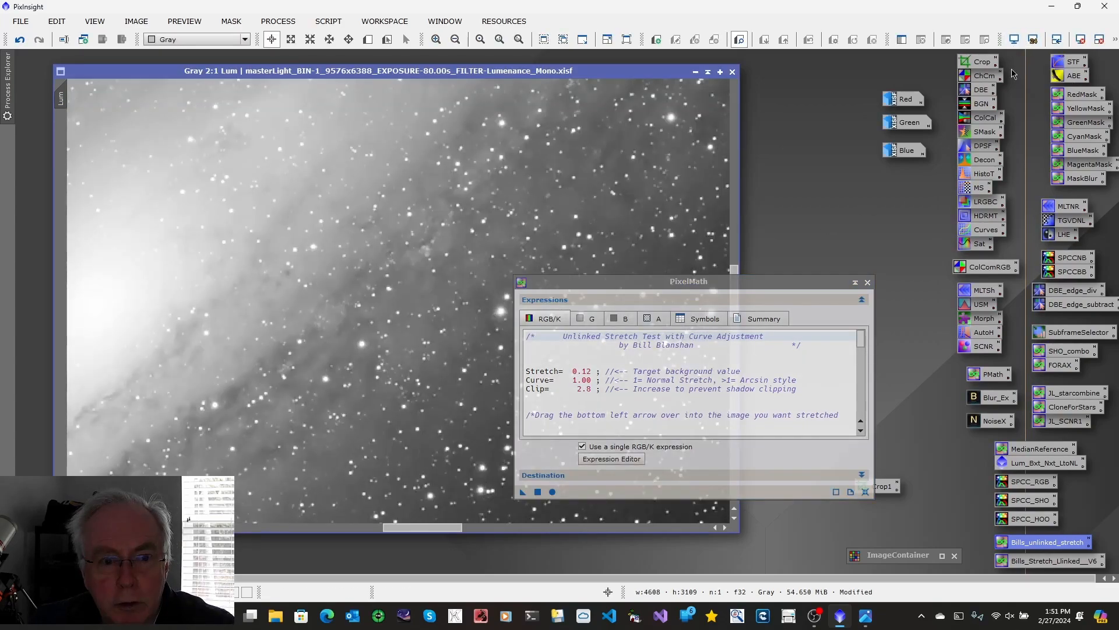
{"action": "left_click", "coordinate": [867, 282]}
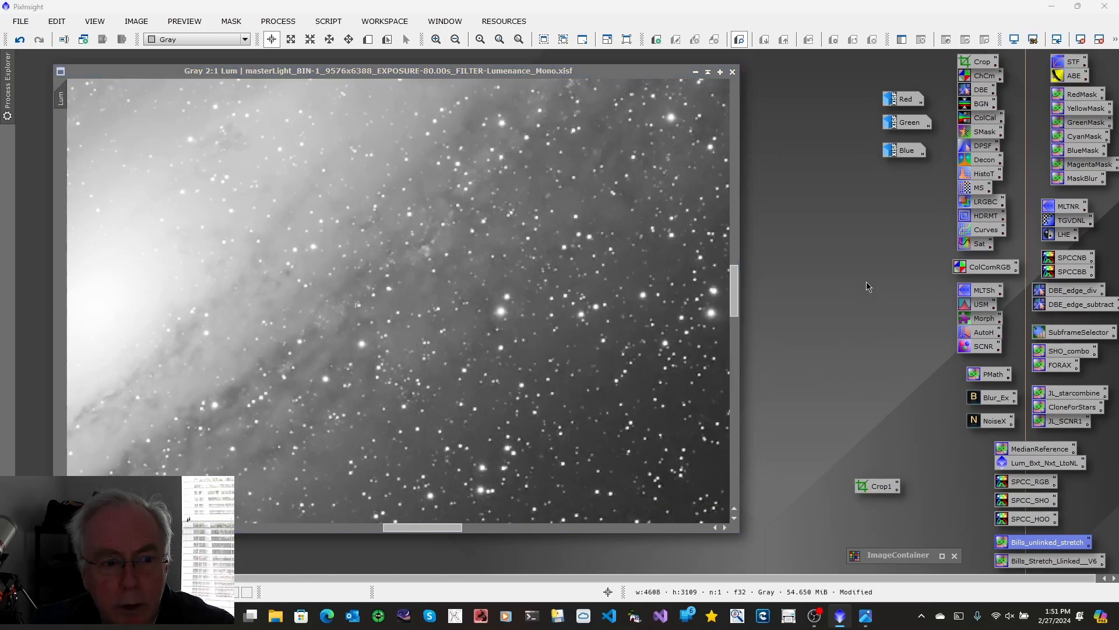
Step: Examine the whole stretched Lum image at 1:4 magnification and minimize it to the workspace
{"action": "left_click", "coordinate": [508, 71]}
{"action": "scroll", "coordinate": [513, 350], "scroll_direction": "down", "scroll_amount": 4}
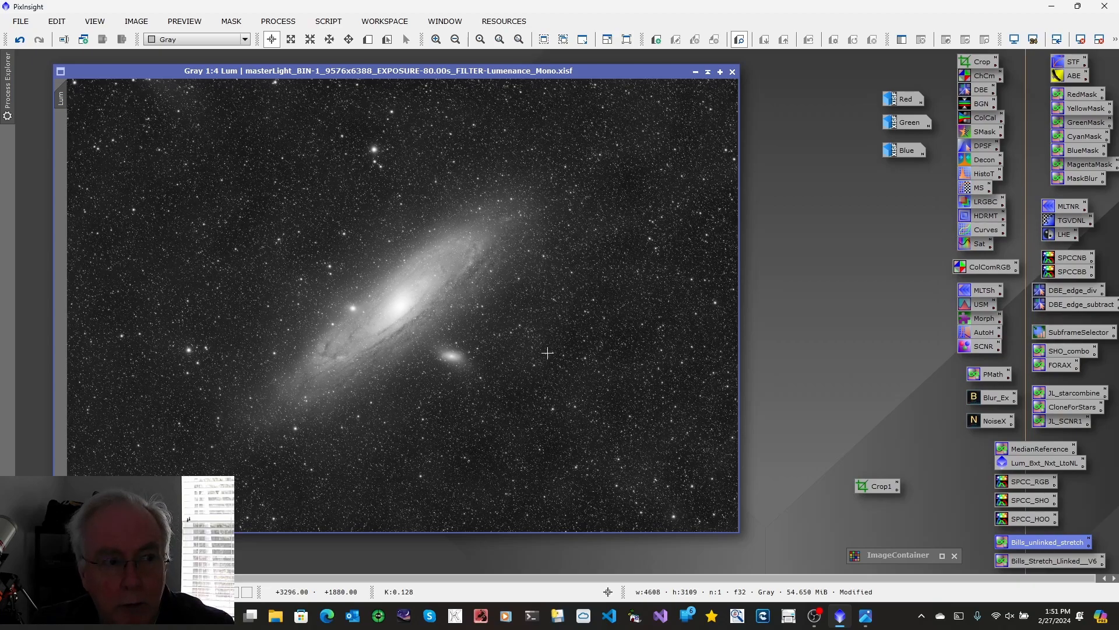
{"action": "mouse_move", "coordinate": [65, 101]}
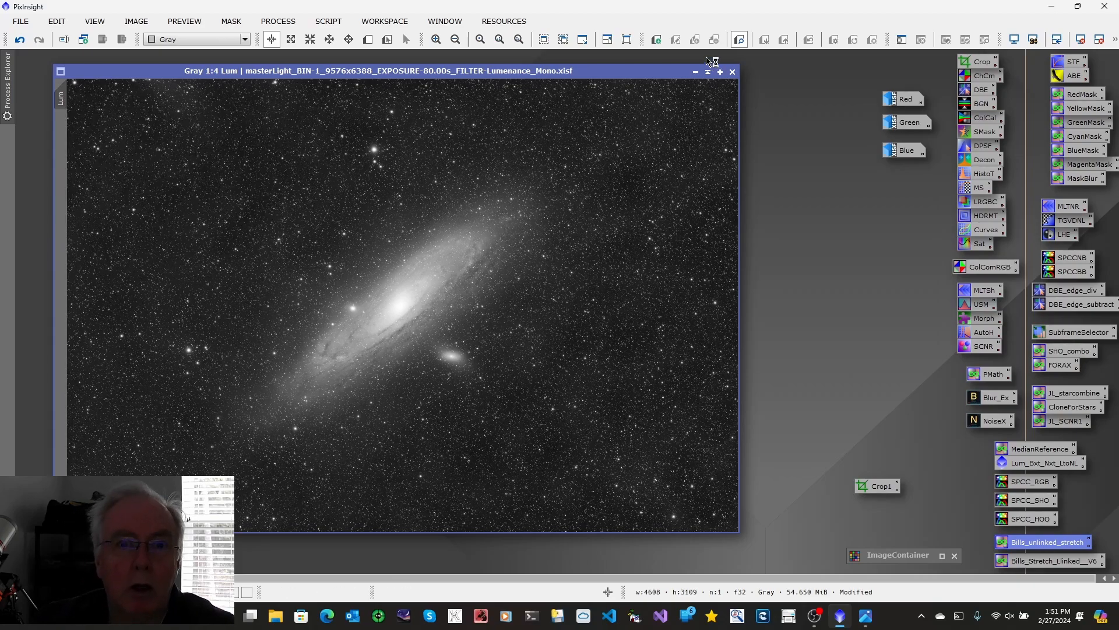
{"action": "left_click", "coordinate": [696, 71]}
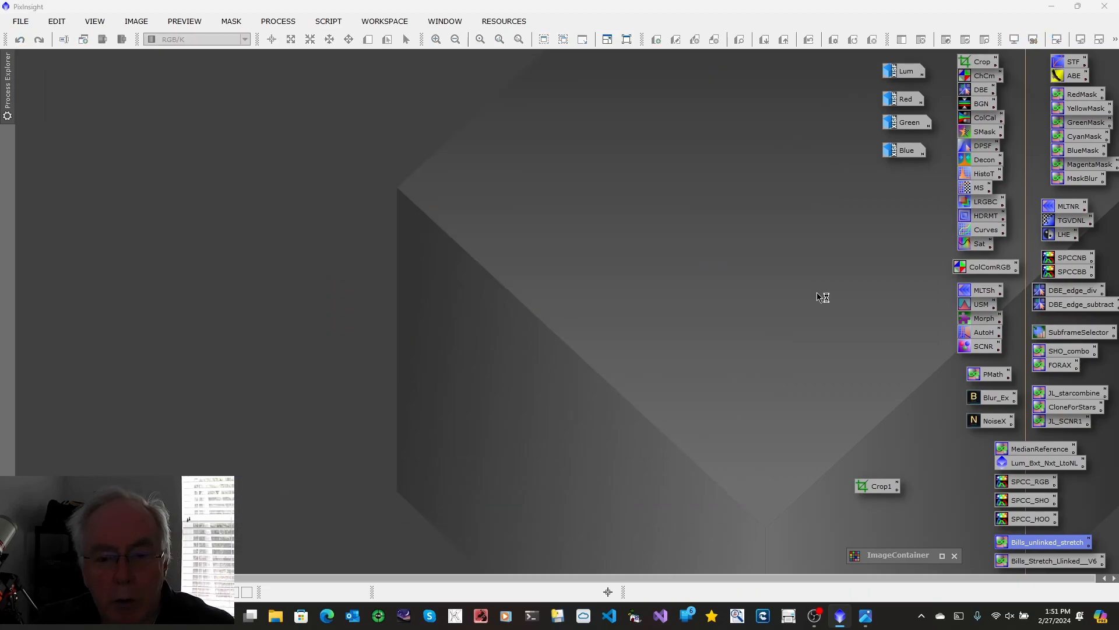
Step: Check the RGB branch of the LRGB workflow.jpg diagram and minimize the diagram
{"action": "mouse_move", "coordinate": [866, 615]}
{"action": "left_click", "coordinate": [866, 557]}
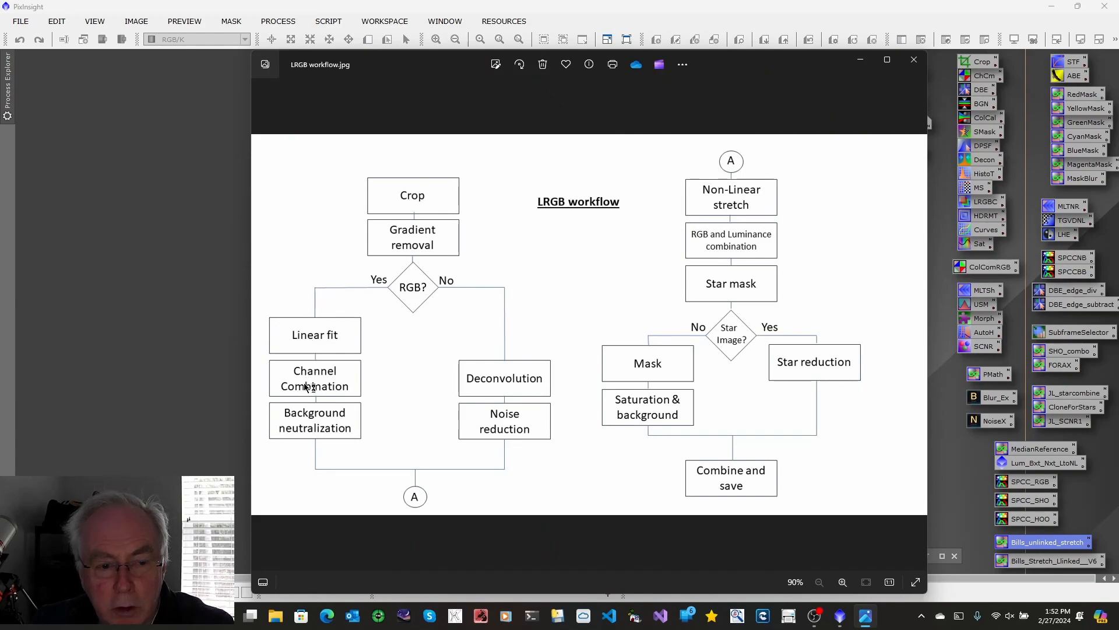
{"action": "left_click", "coordinate": [860, 60]}
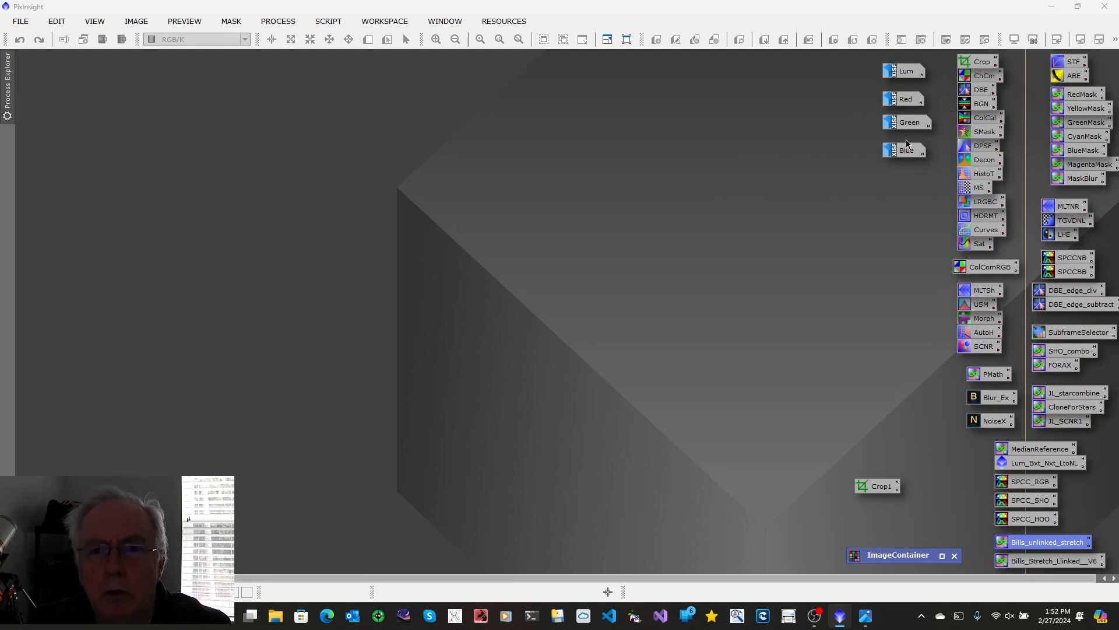
Step: Restore the Red image and run the saved MedianReference PixelMath process globally to create a new image with the ID Reference
{"action": "double_click", "coordinate": [904, 99]}
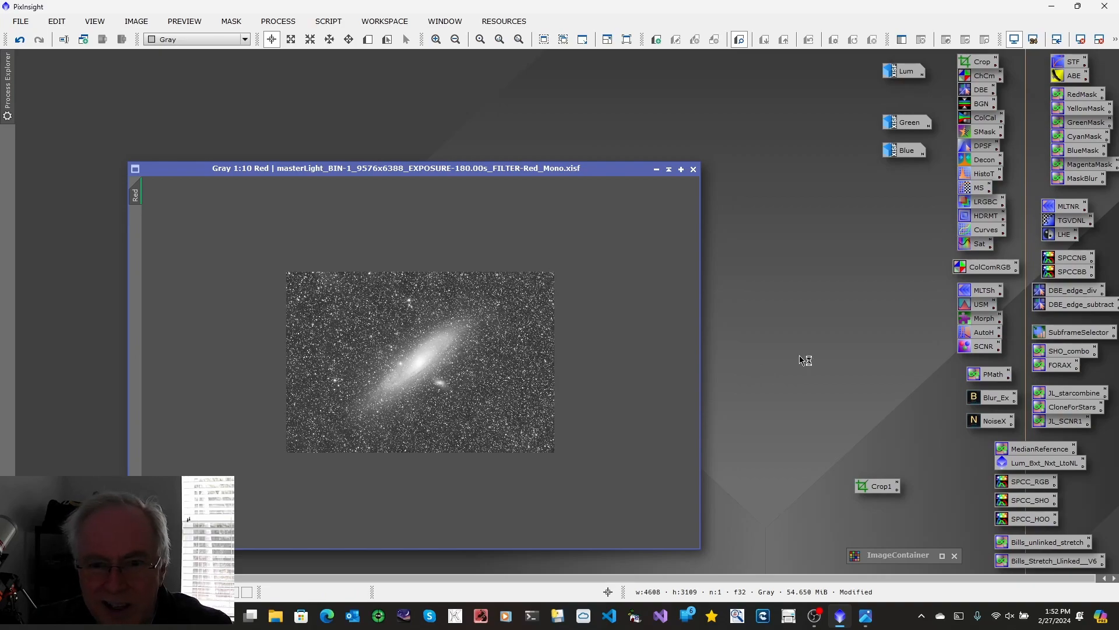
{"action": "double_click", "coordinate": [1026, 449]}
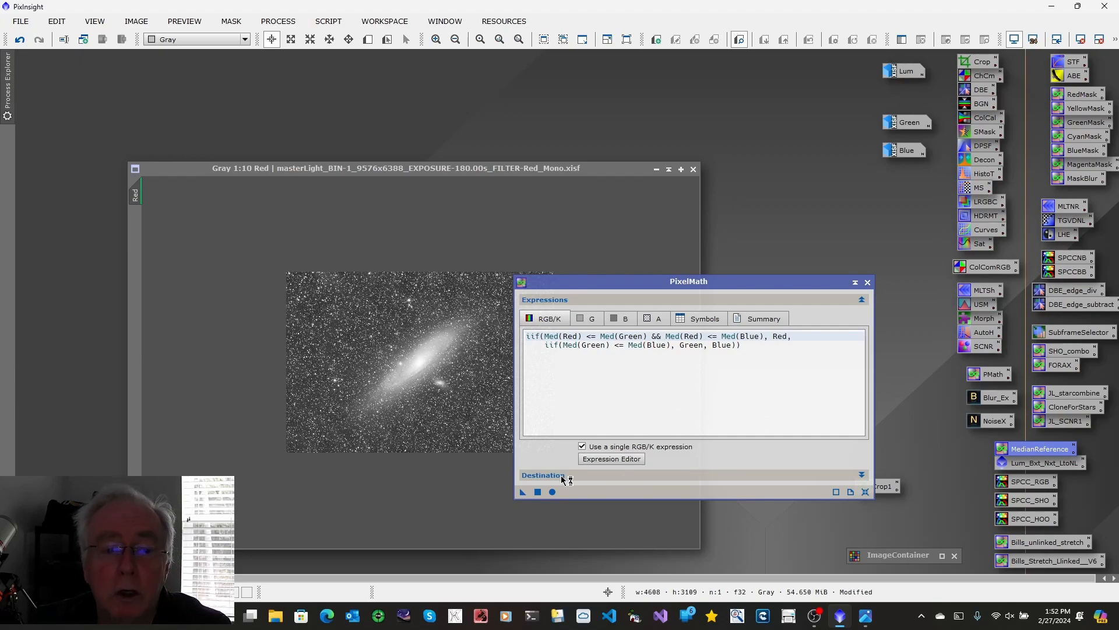
{"action": "left_click", "coordinate": [863, 476]}
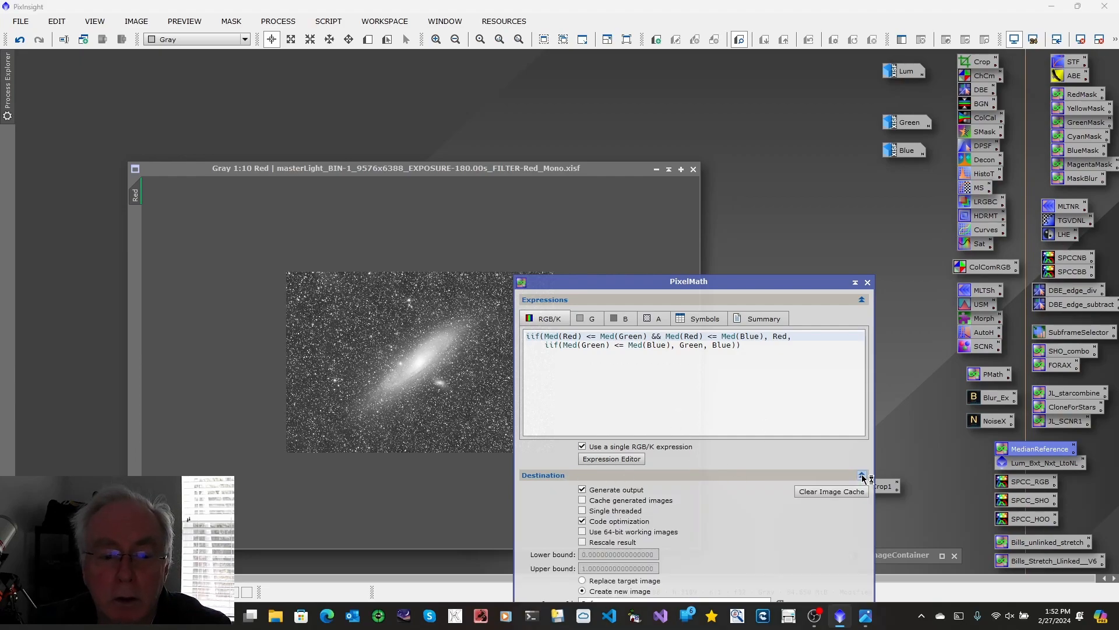
{"action": "left_click_drag", "start_coordinate": [787, 281], "coordinate": [787, 121]}
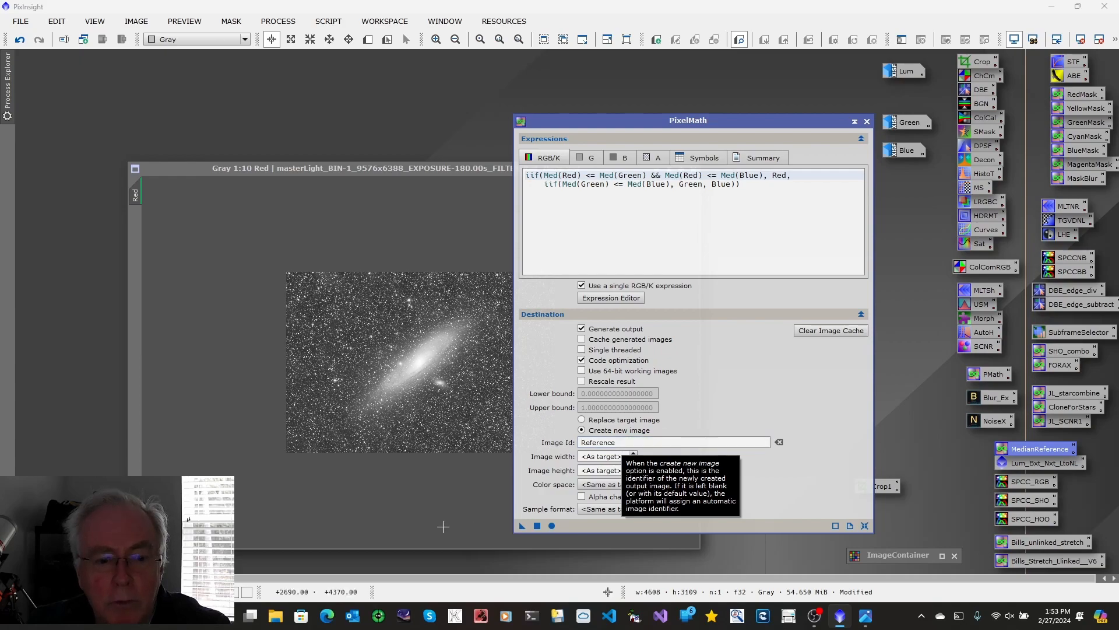
{"action": "left_click", "coordinate": [553, 527]}
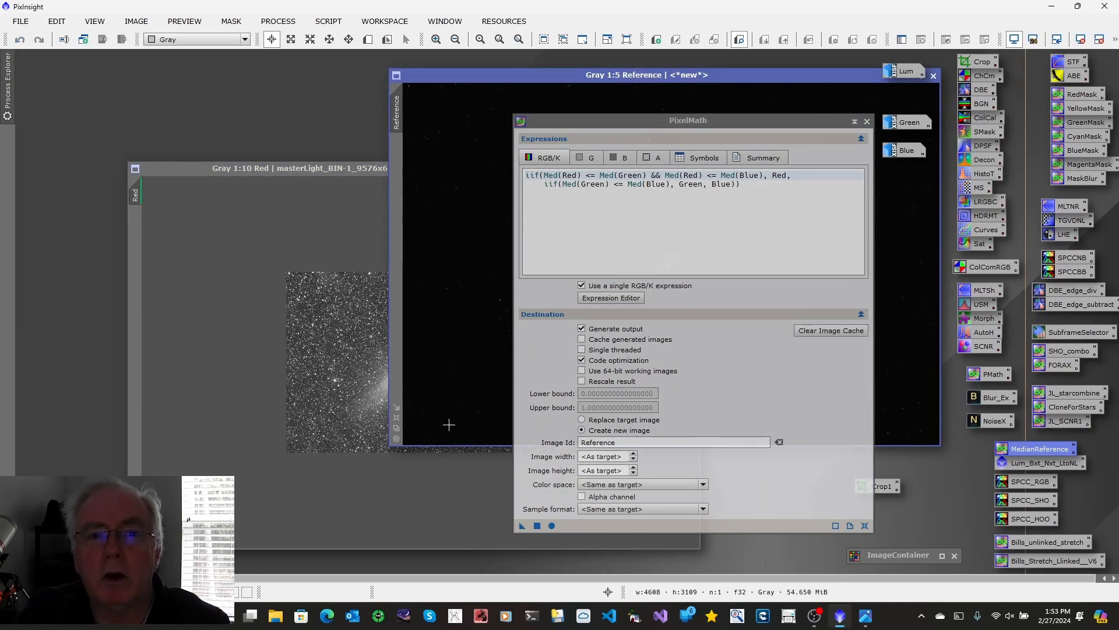
{"action": "left_click", "coordinate": [867, 122]}
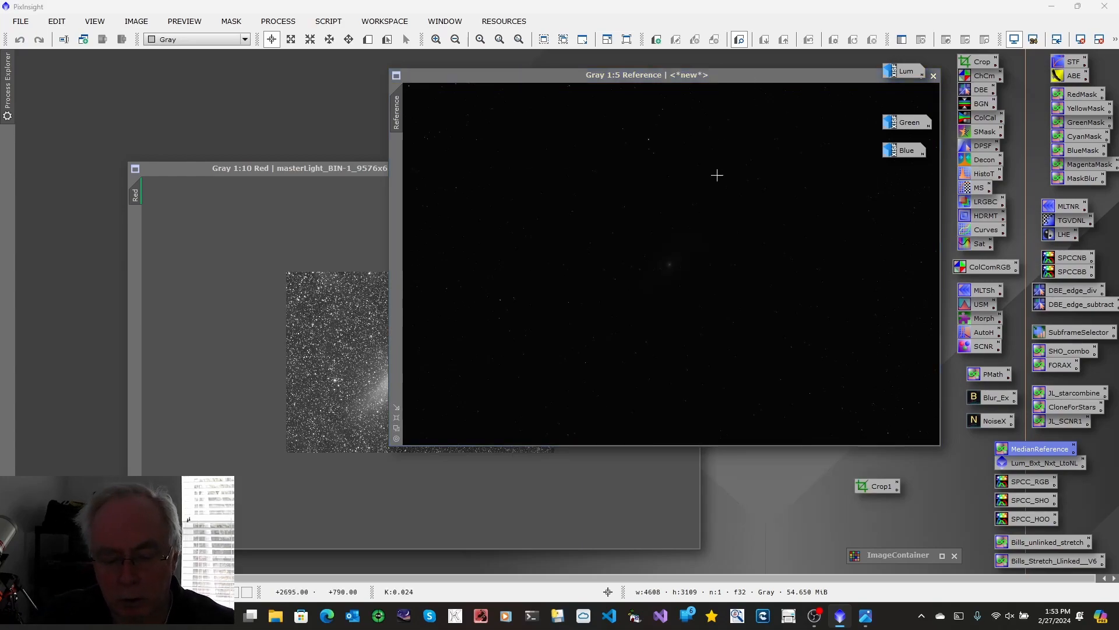
Step: Auto-stretch the display of the Reference image and minimize it to the workspace
{"action": "left_click", "coordinate": [707, 78]}
{"action": "key", "text": "ctrl+a"}
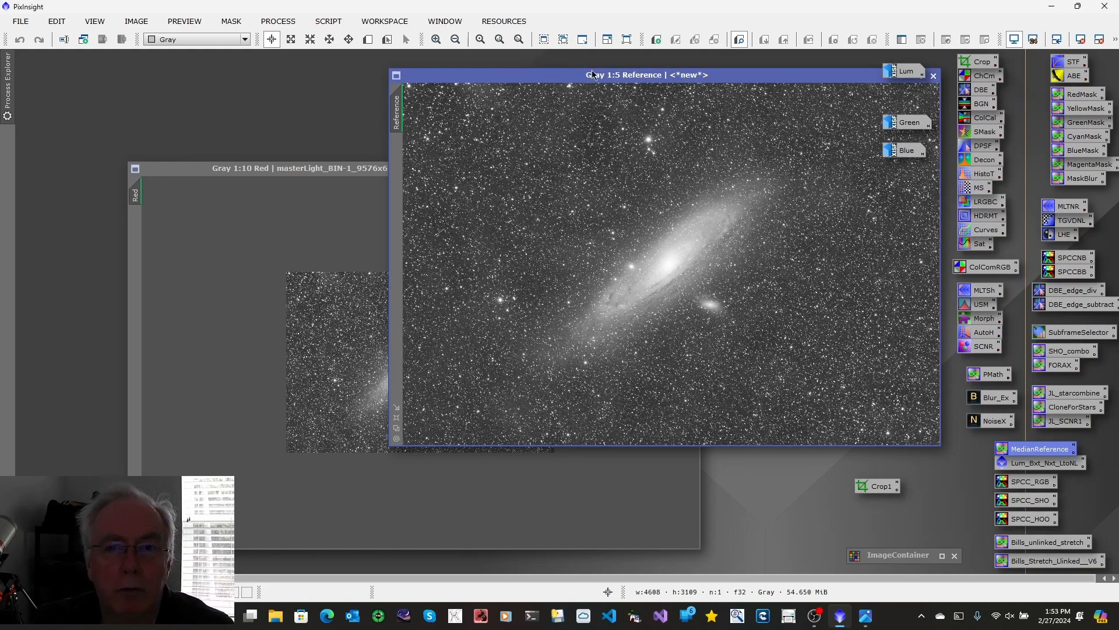
{"action": "left_click_drag", "start_coordinate": [649, 83], "coordinate": [495, 110]}
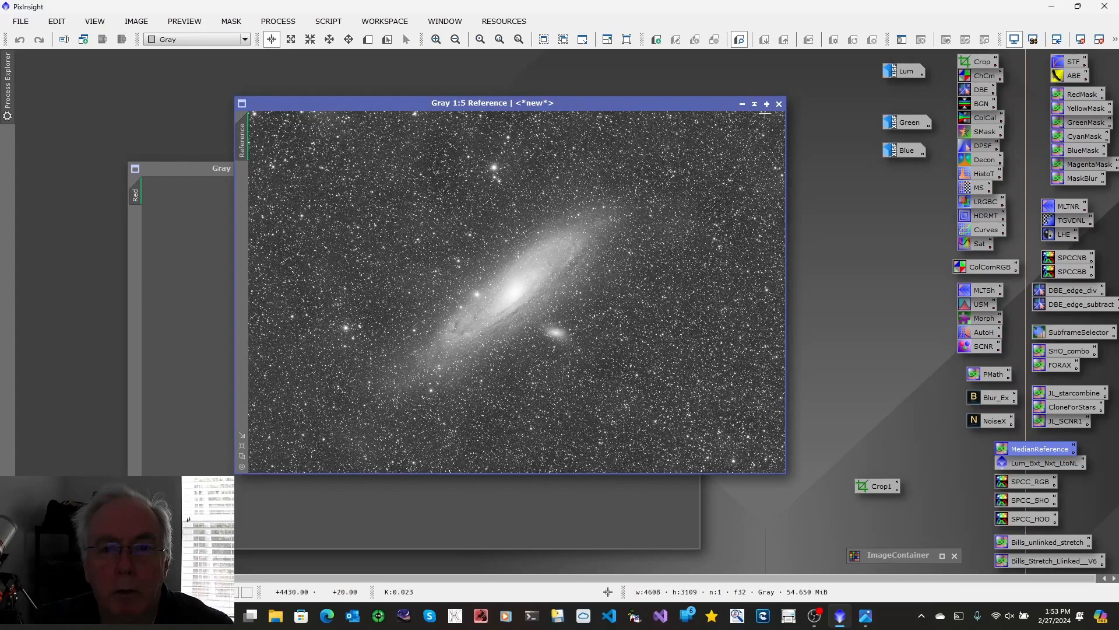
{"action": "left_click", "coordinate": [742, 104]}
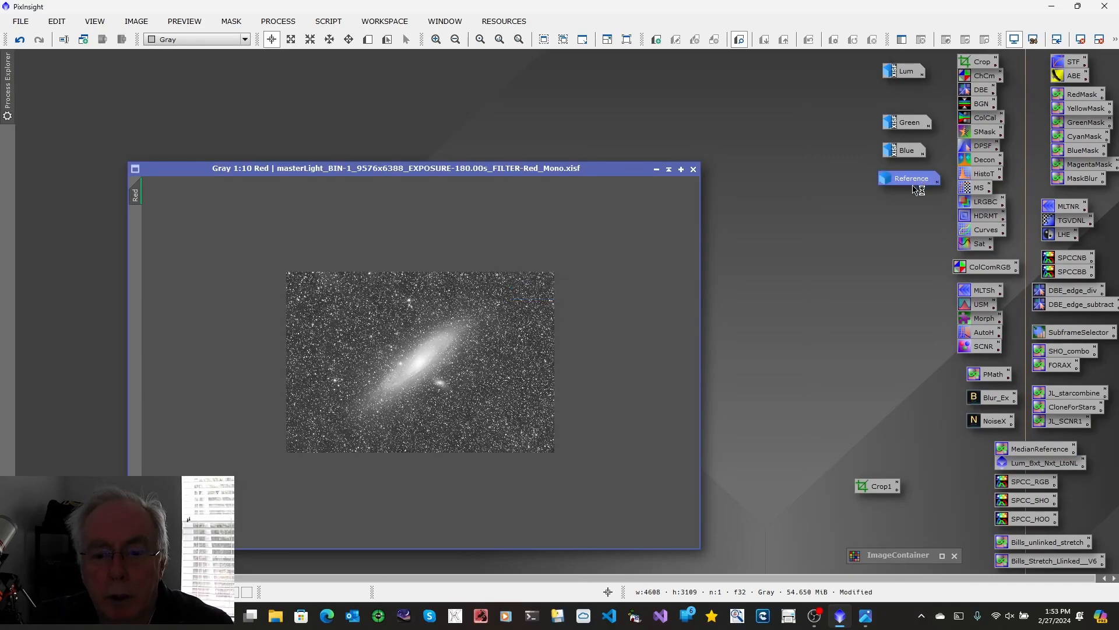
Step: Disable Lum in the ImageContainer and use it to apply LinearFit to Blue, Green and Red with Reference as the reference image
{"action": "double_click", "coordinate": [887, 559]}
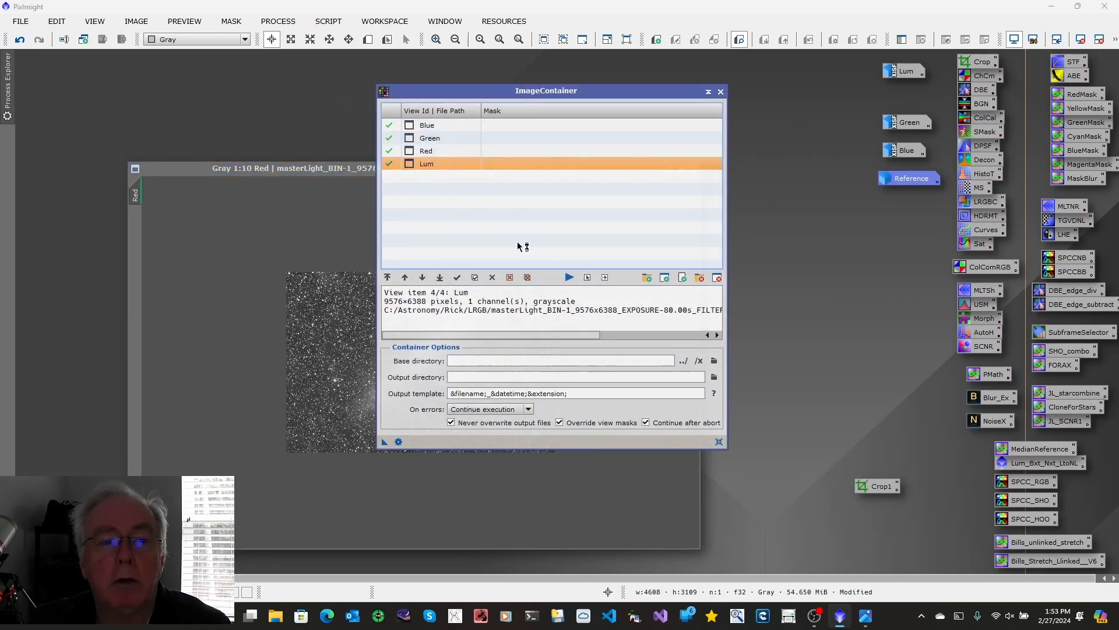
{"action": "left_click", "coordinate": [492, 278]}
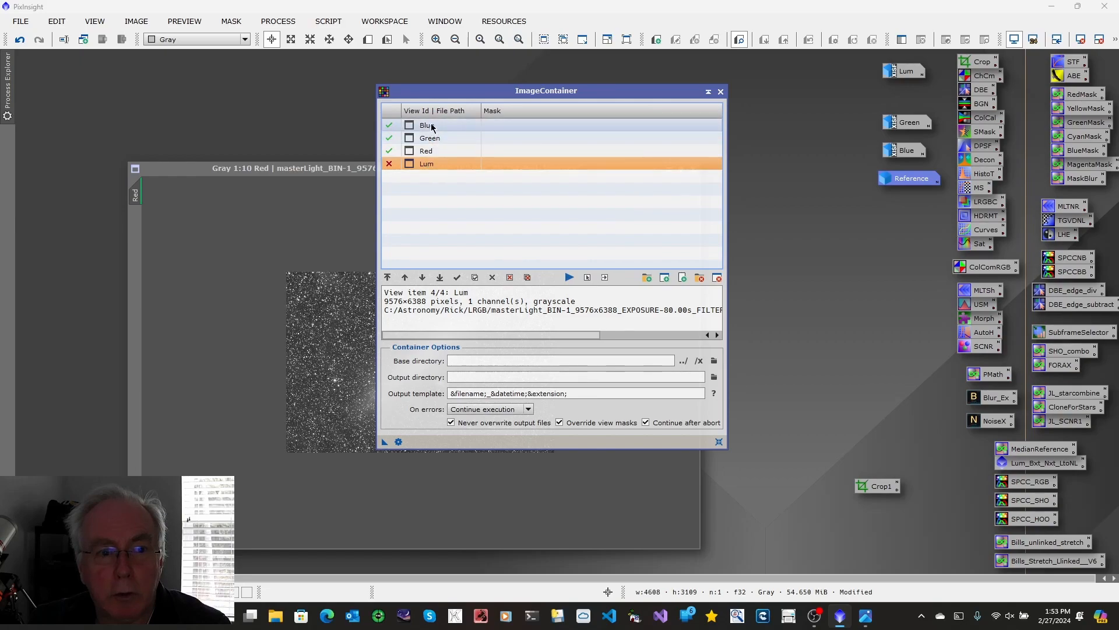
{"action": "left_click", "coordinate": [278, 21]}
{"action": "mouse_move", "coordinate": [344, 13]}
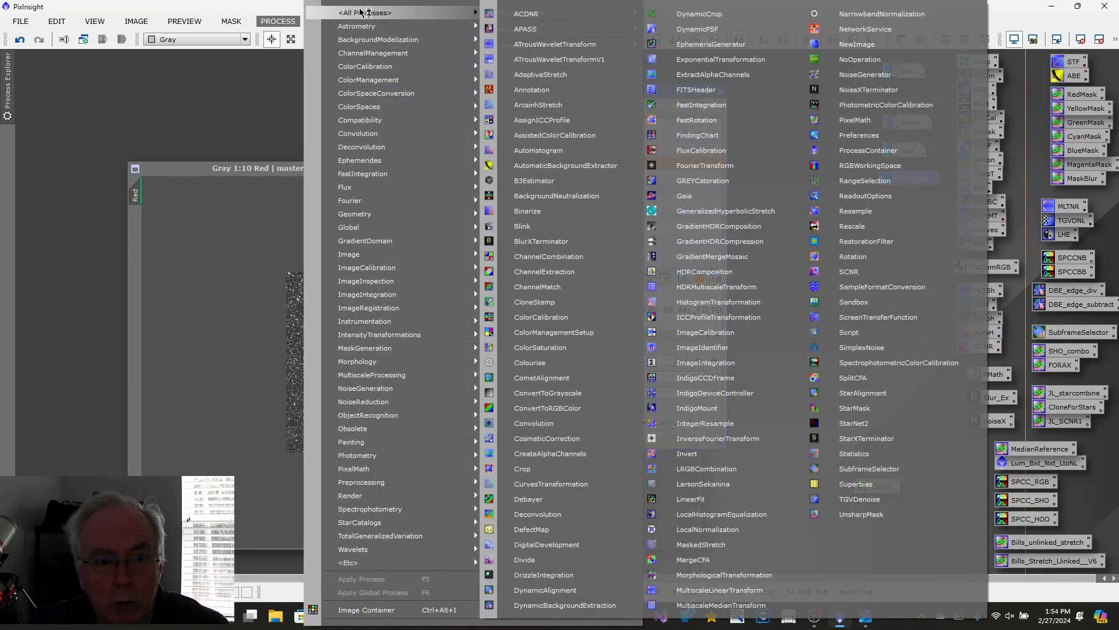
{"action": "left_click", "coordinate": [704, 499]}
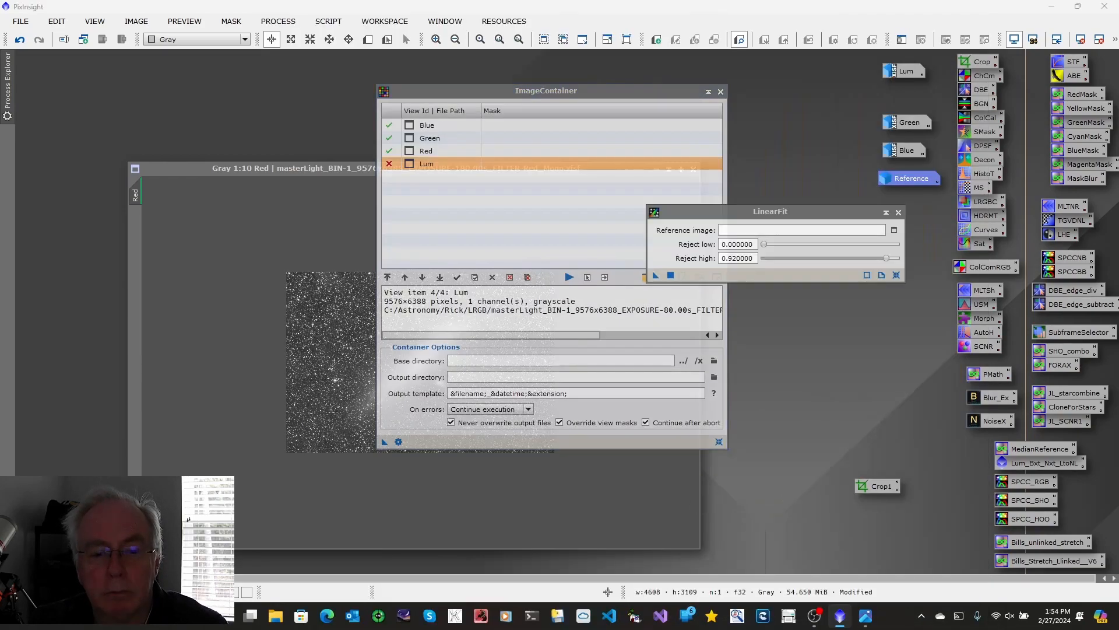
{"action": "left_click", "coordinate": [894, 230]}
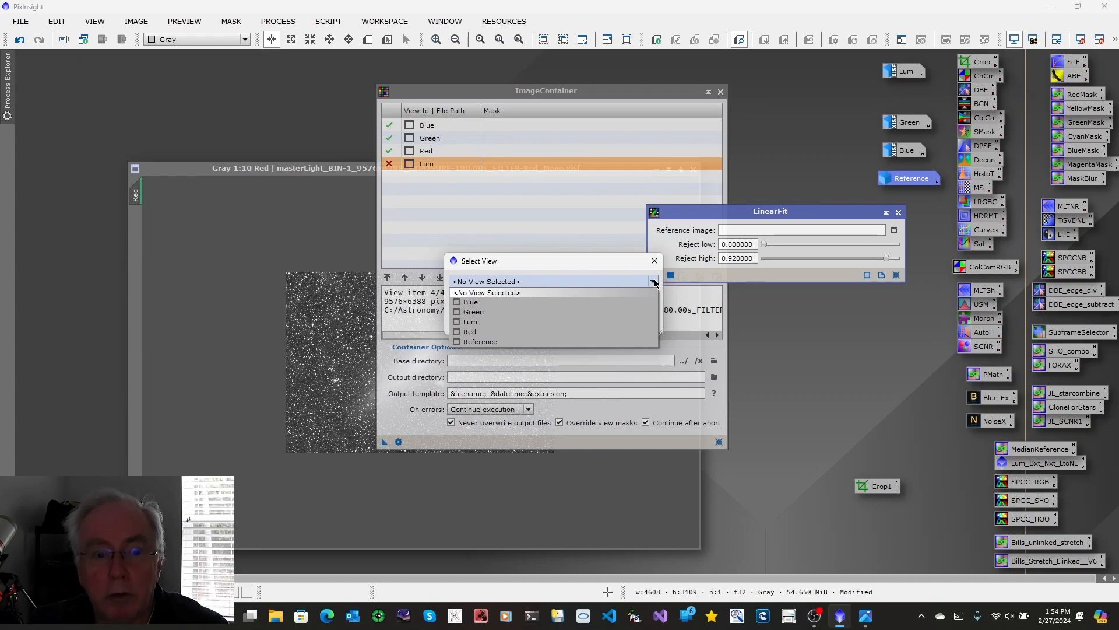
{"action": "left_click", "coordinate": [482, 342]}
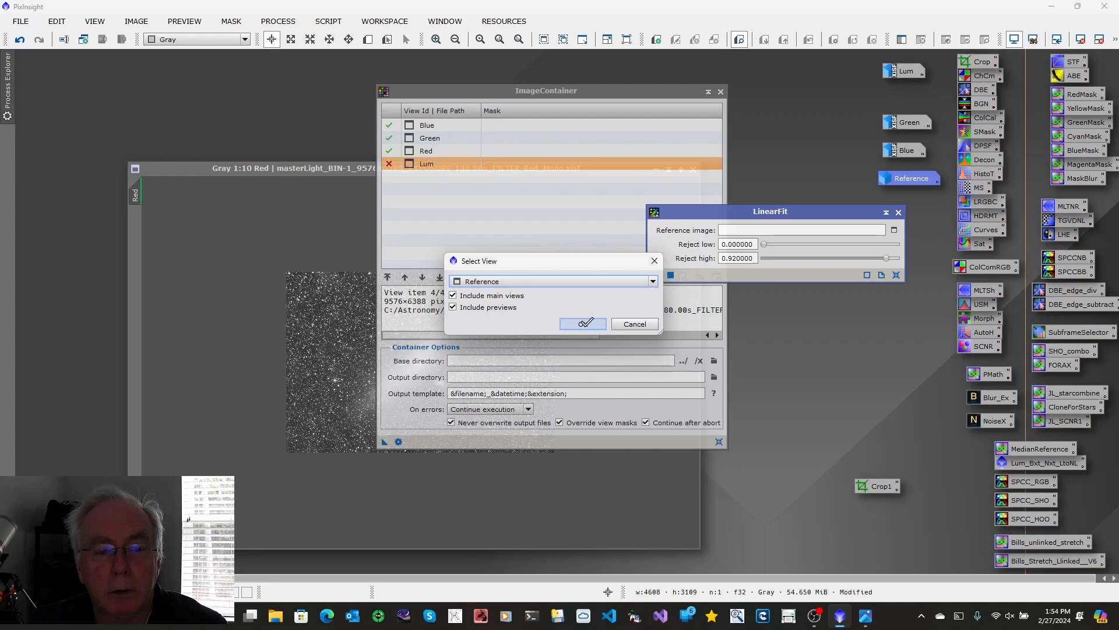
{"action": "left_click", "coordinate": [584, 324]}
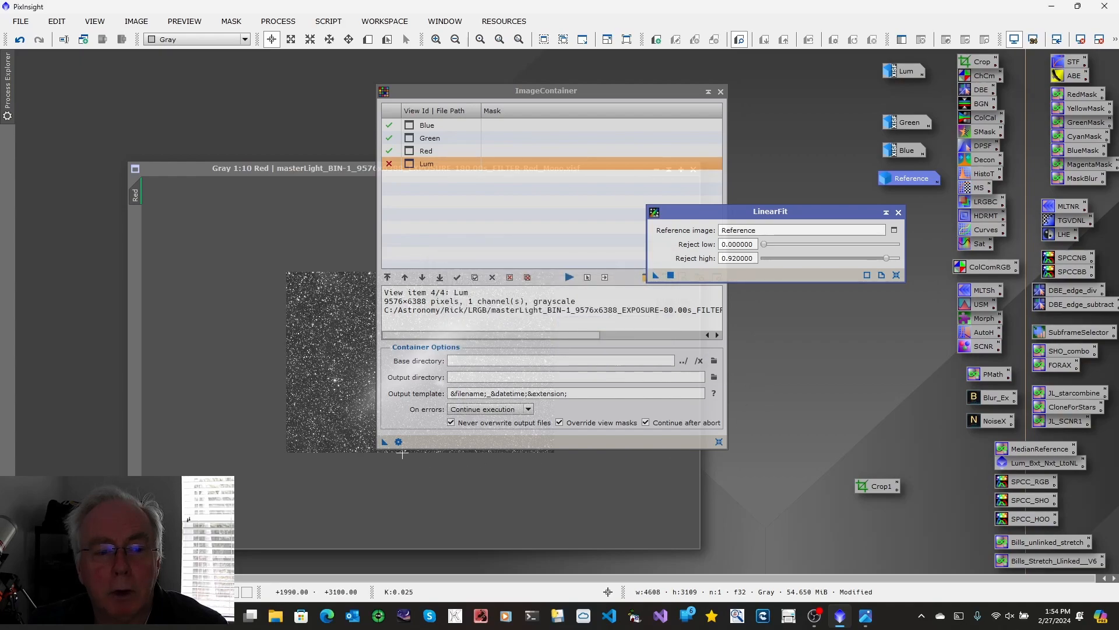
{"action": "left_click_drag", "start_coordinate": [386, 448], "coordinate": [762, 274]}
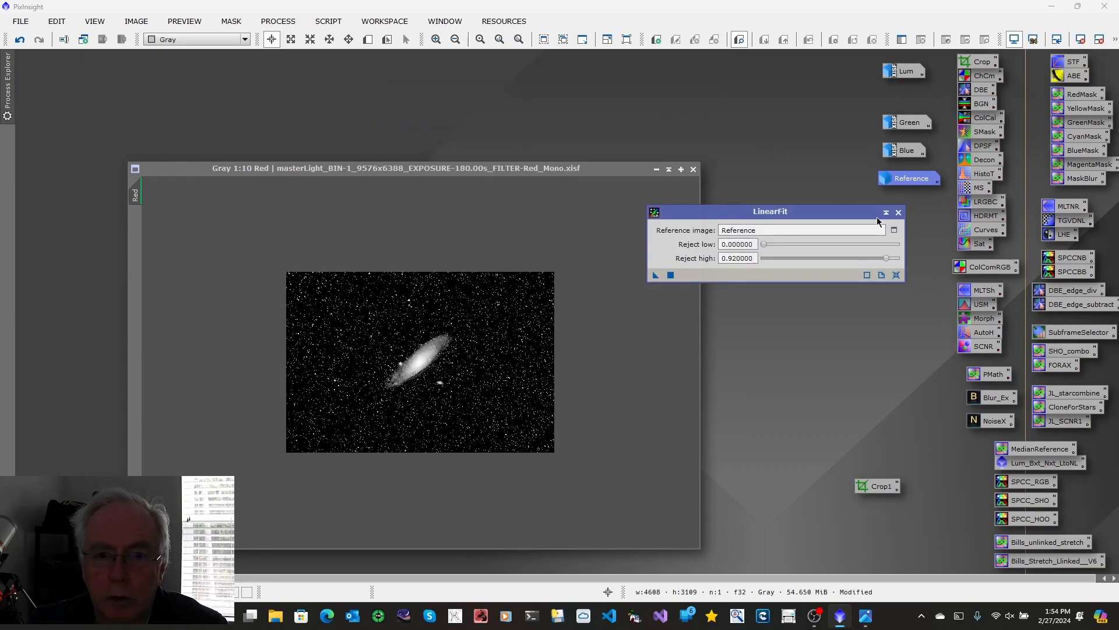
{"action": "left_click", "coordinate": [899, 213]}
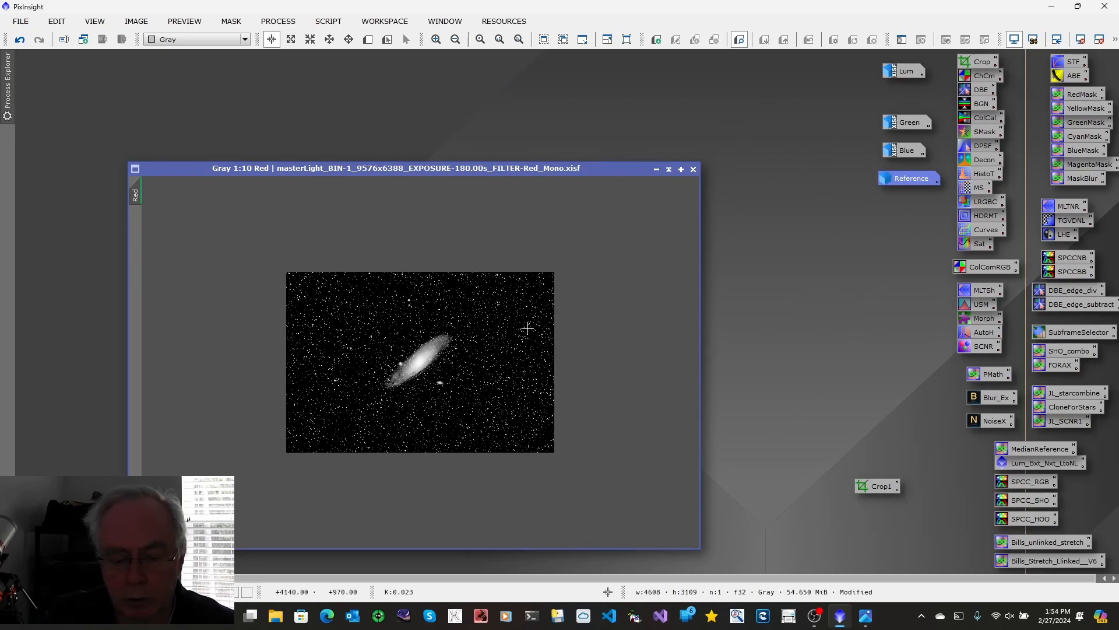
Step: Auto-stretch the display of the linear-fitted Red image, view it at 1:4 magnification, and minimize it
{"action": "key", "text": "ctrl+a"}
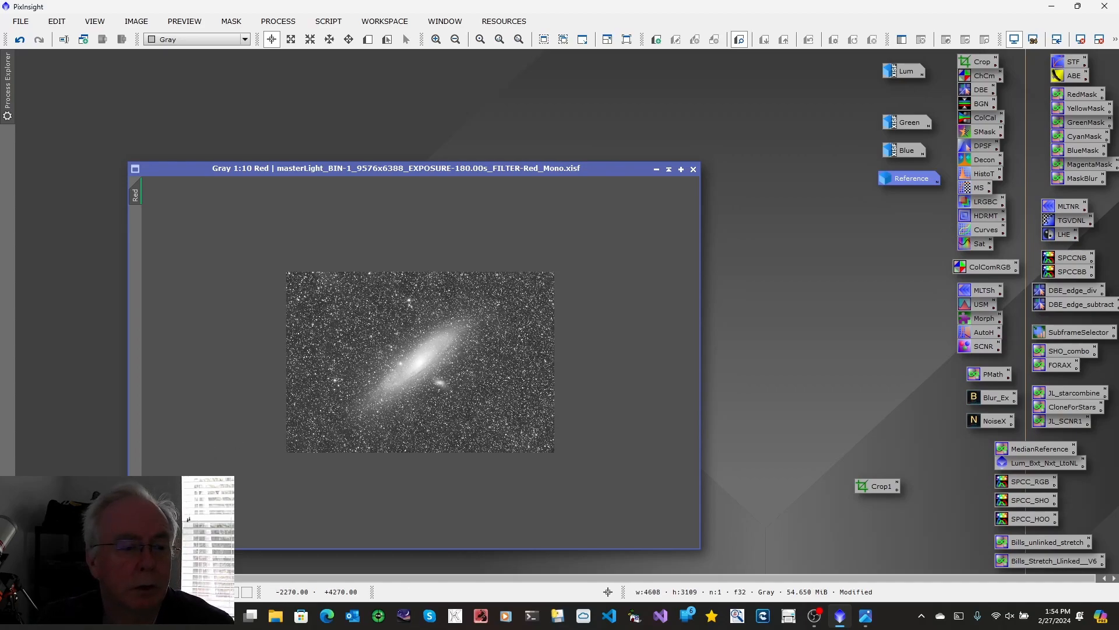
{"action": "double_click", "coordinate": [136, 520]}
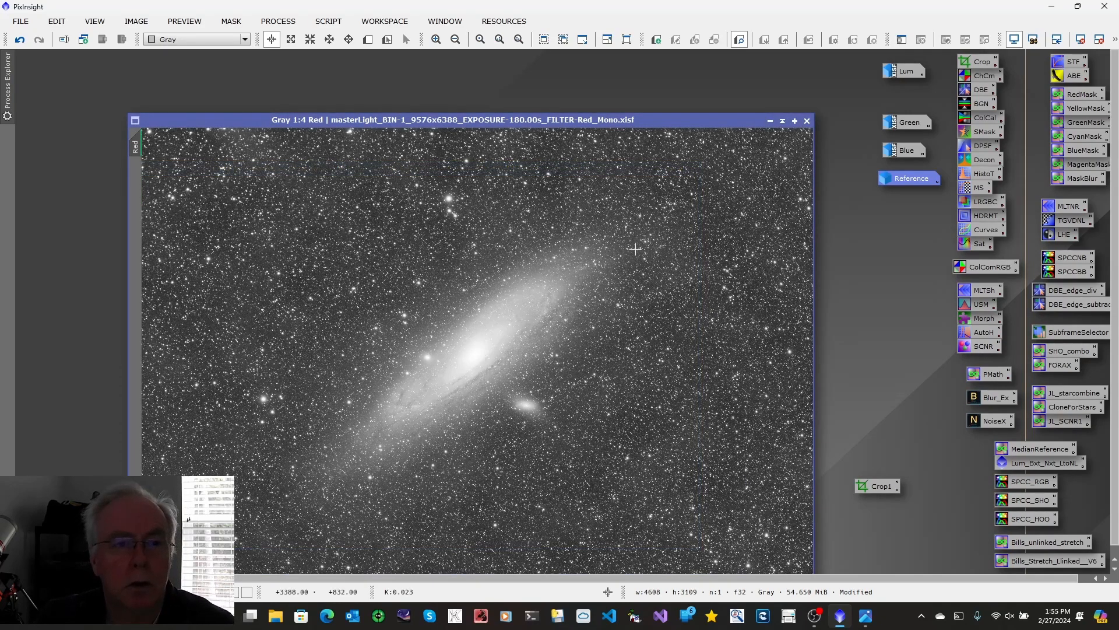
{"action": "left_click_drag", "start_coordinate": [525, 124], "coordinate": [487, 104]}
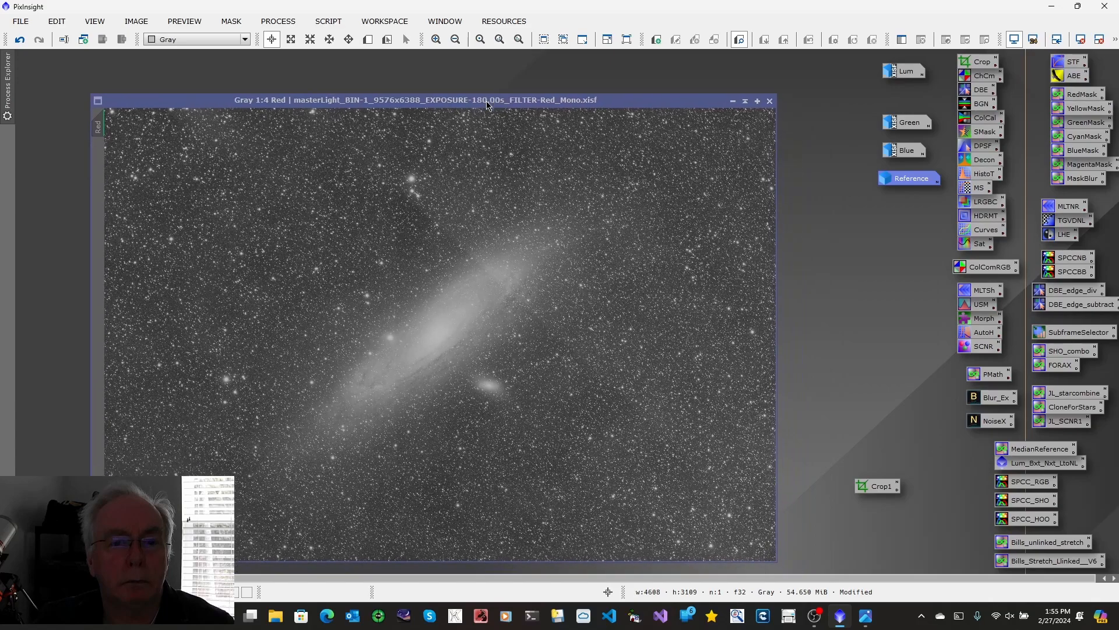
{"action": "left_click", "coordinate": [733, 102]}
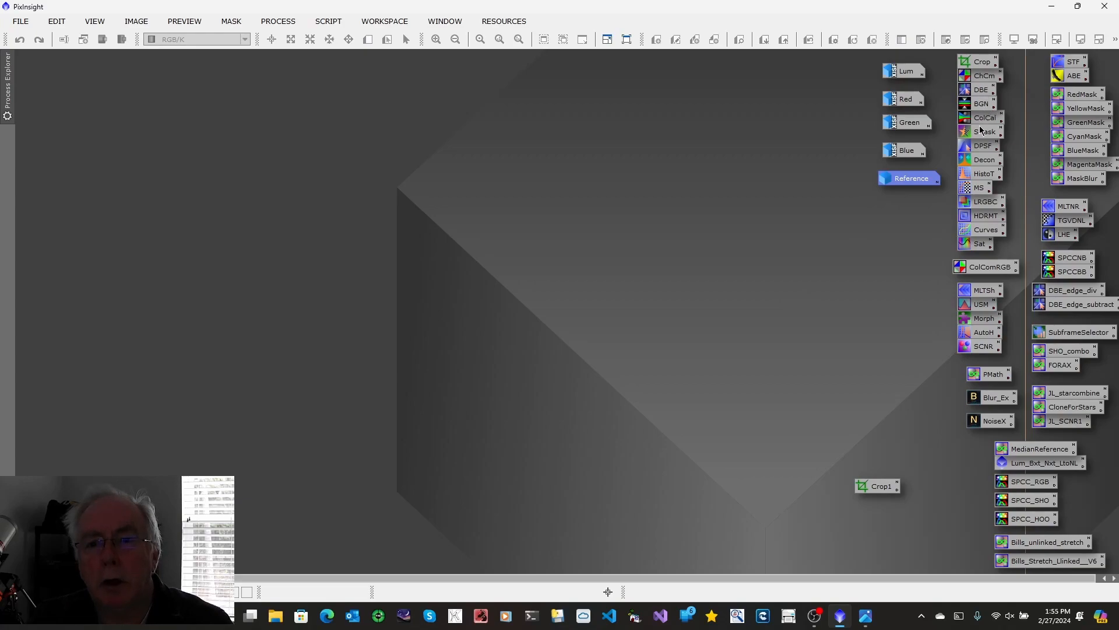
{"action": "double_click", "coordinate": [984, 77]}
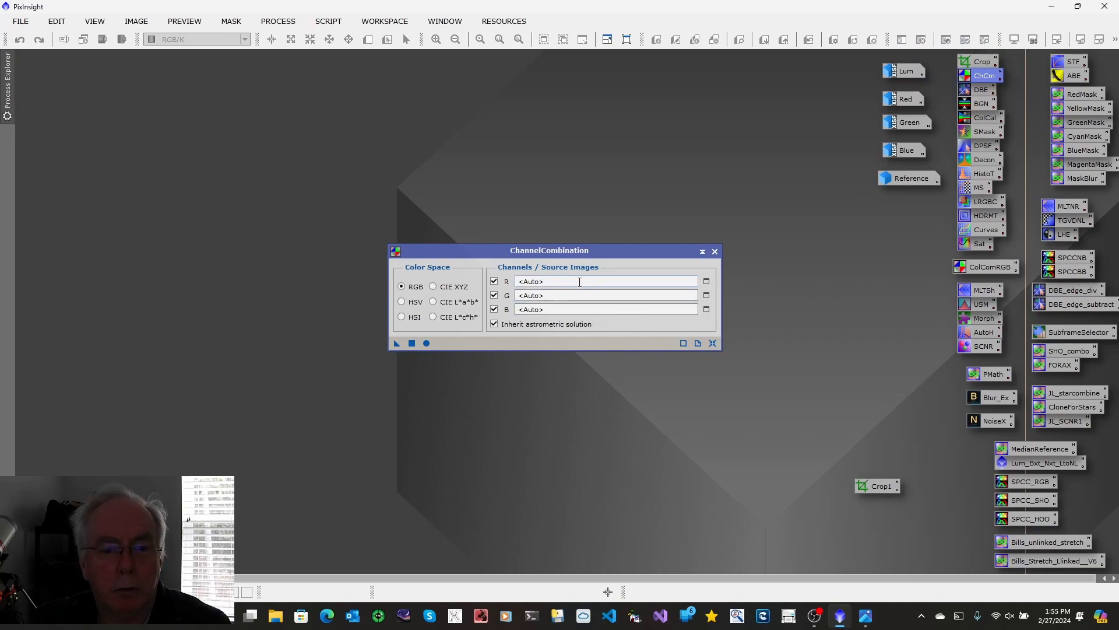
{"action": "left_click", "coordinate": [707, 281]}
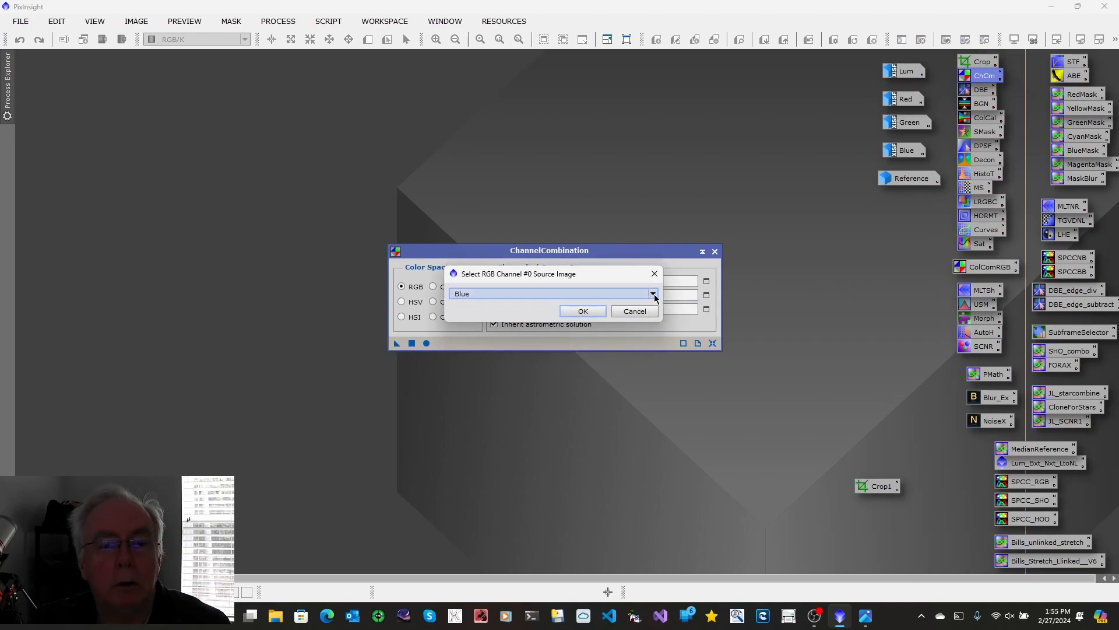
{"action": "left_click", "coordinate": [653, 293]}
{"action": "left_click", "coordinate": [517, 323]}
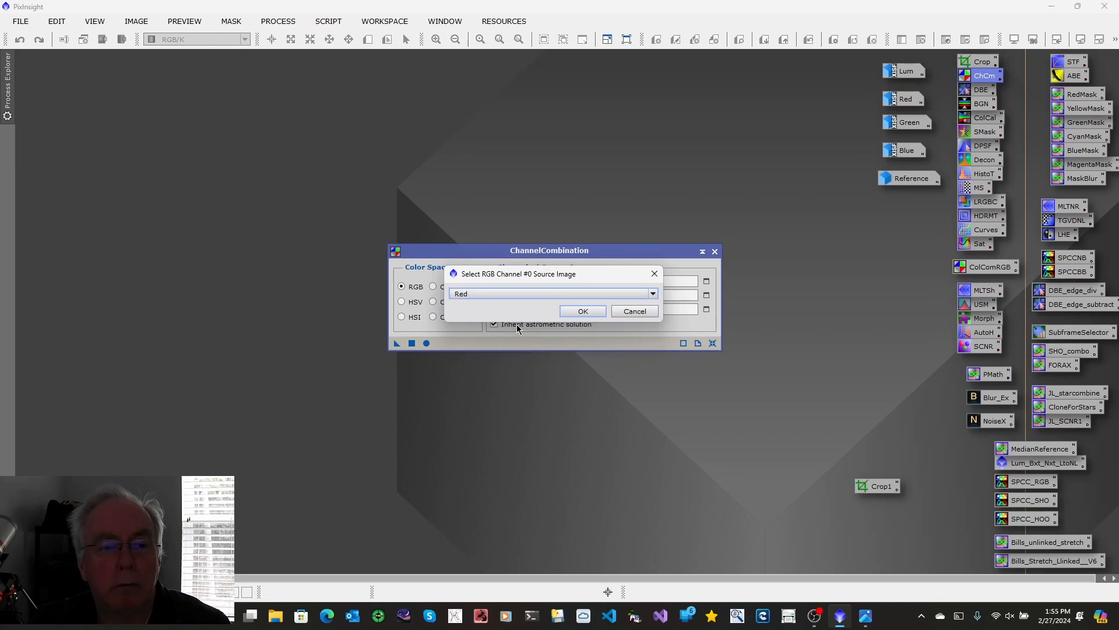
{"action": "left_click", "coordinate": [635, 311]}
{"action": "left_click", "coordinate": [714, 252]}
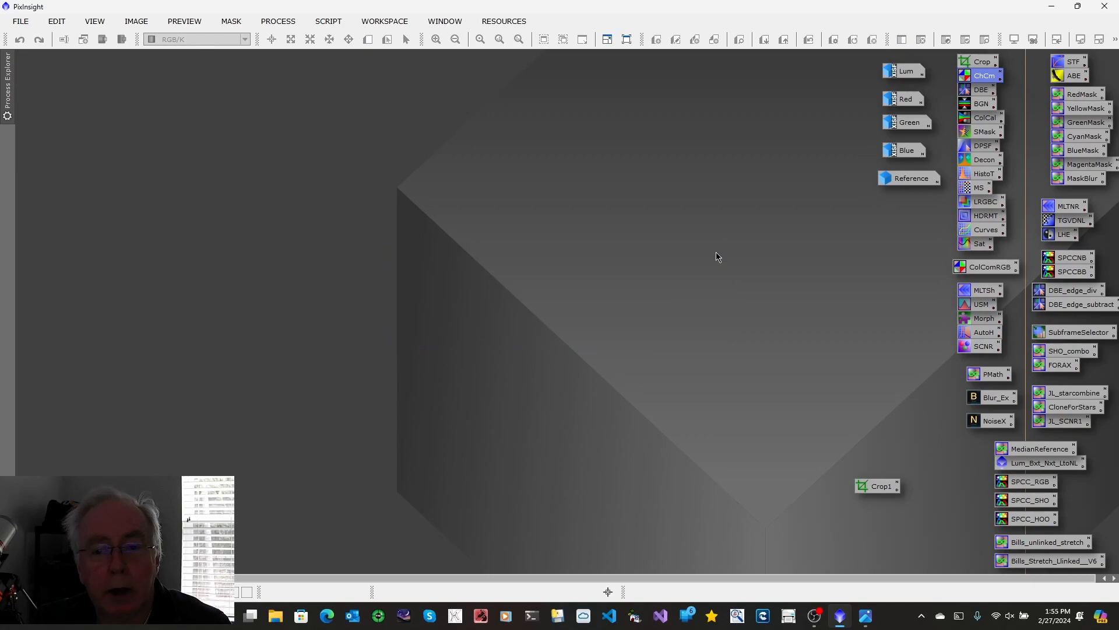
Step: Run the saved ColComRGB ChannelCombination globally to combine Red, Green and Blue into a new image, and auto-stretch its display
{"action": "double_click", "coordinate": [970, 269]}
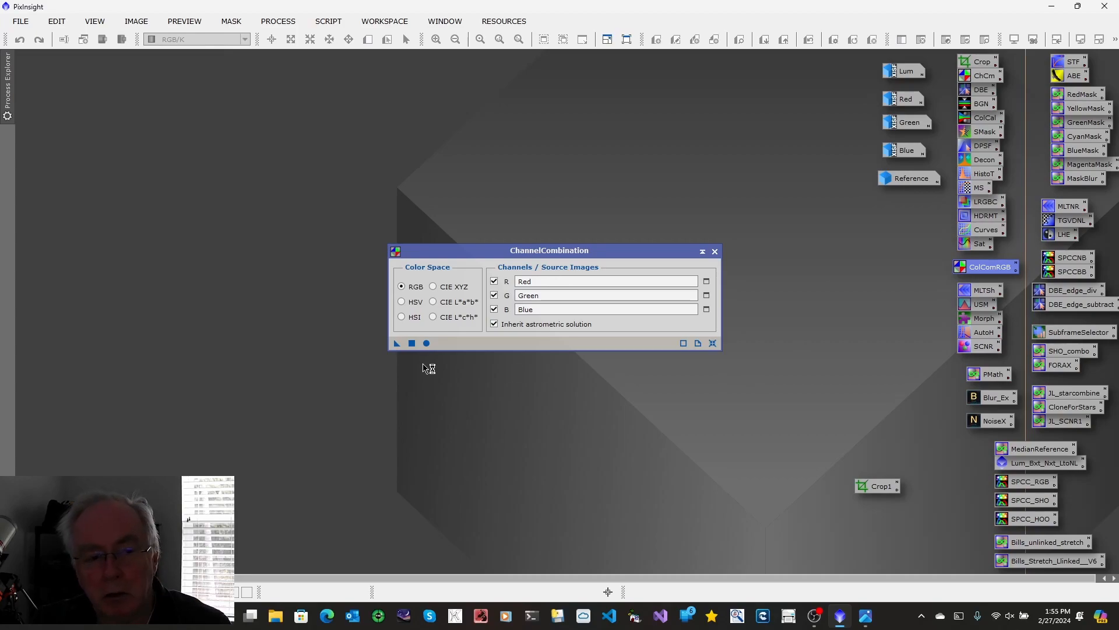
{"action": "left_click", "coordinate": [427, 343]}
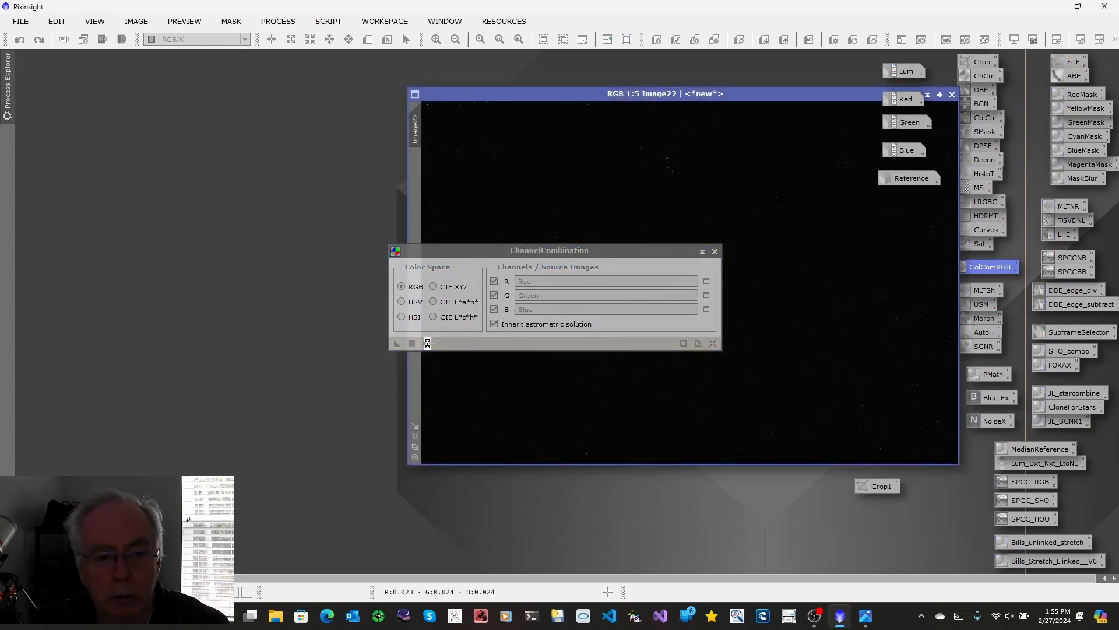
{"action": "left_click", "coordinate": [716, 252]}
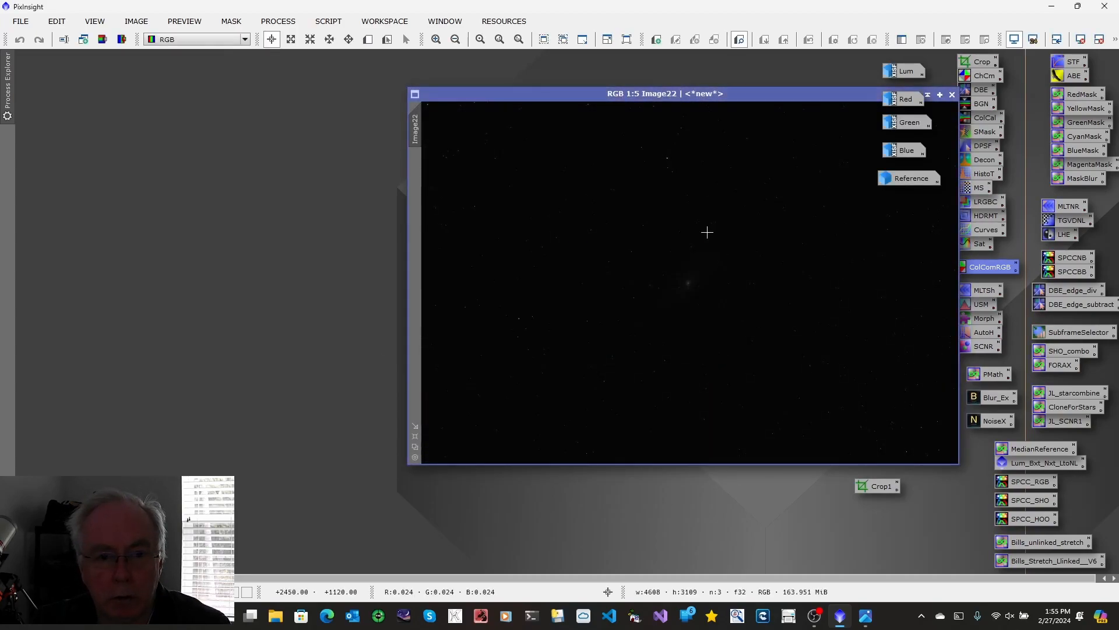
{"action": "left_click_drag", "start_coordinate": [669, 95], "coordinate": [387, 124]}
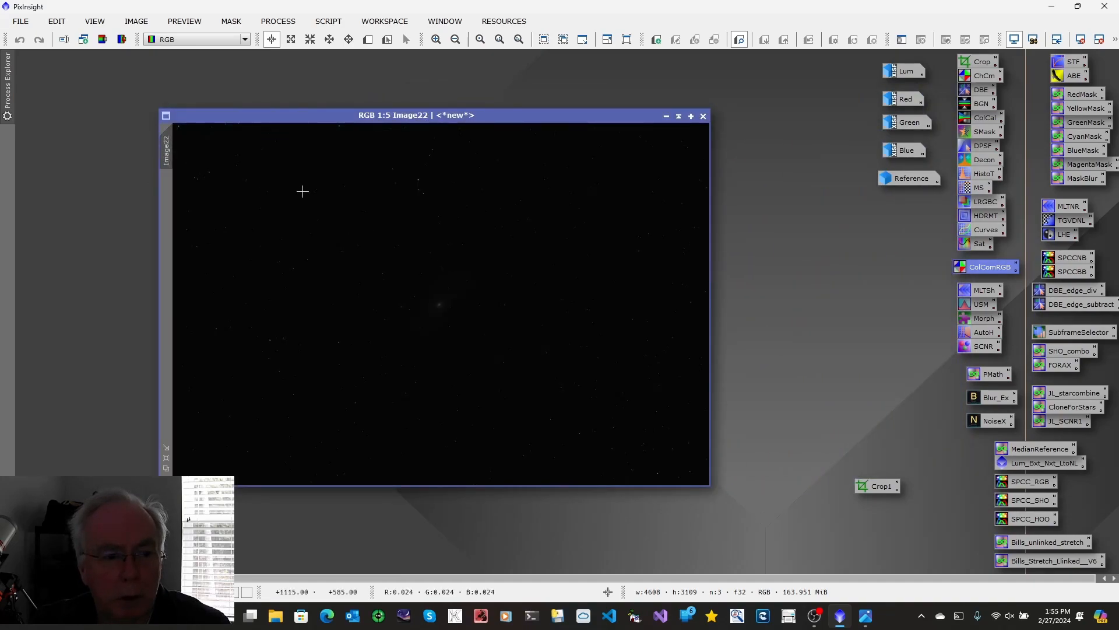
{"action": "key", "text": "ctrl+a"}
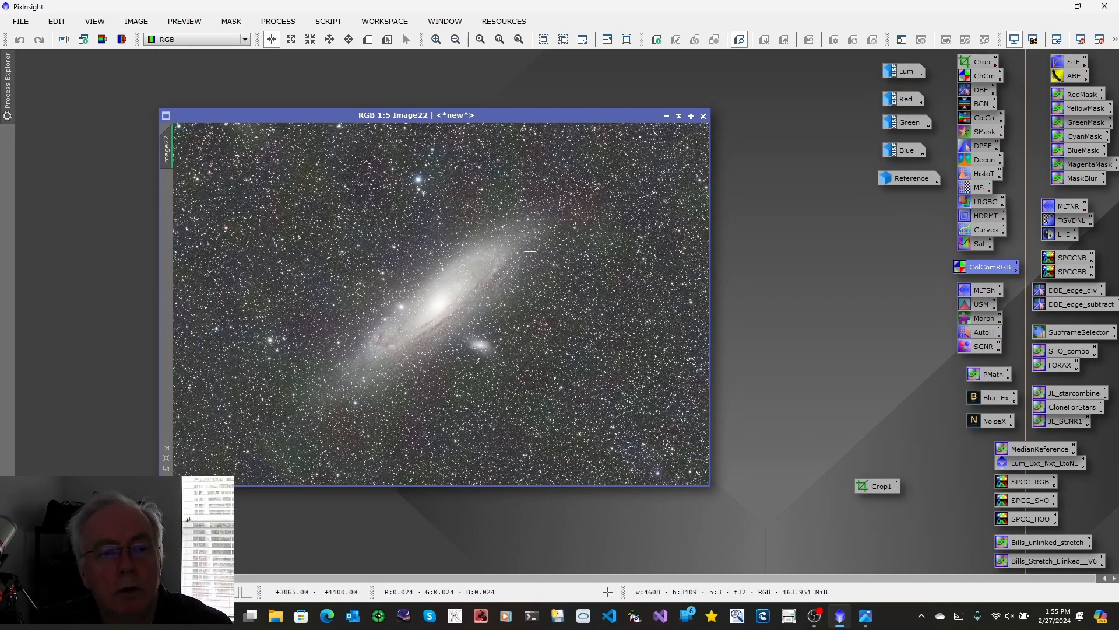
Step: Change the identifier of the combined colour image to RGB
{"action": "right_click", "coordinate": [166, 153]}
{"action": "left_click", "coordinate": [204, 204]}
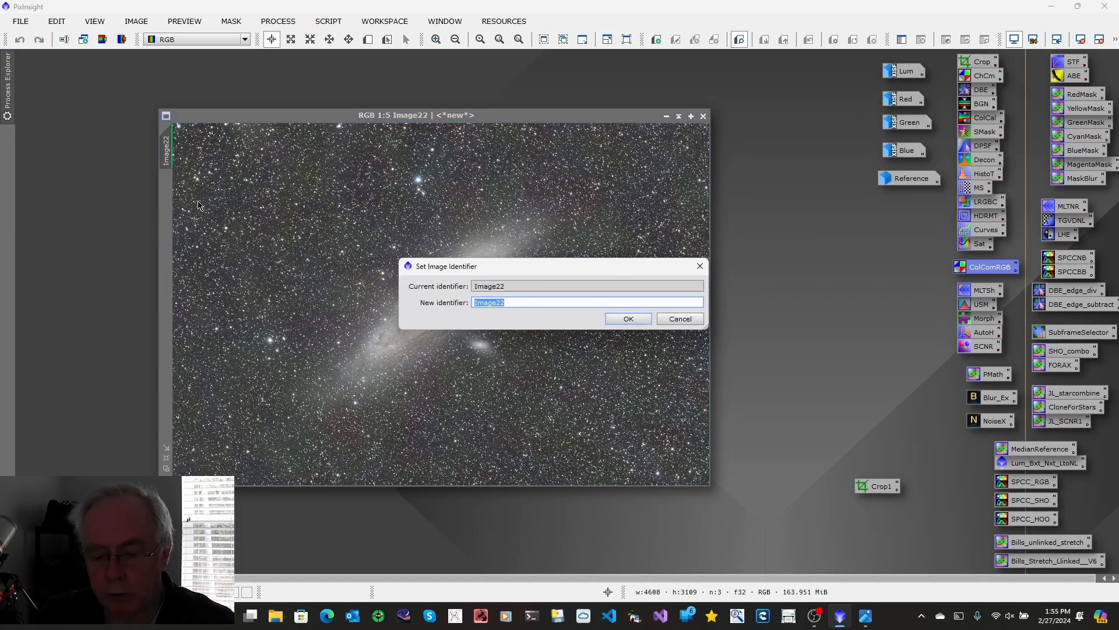
{"action": "type", "text": "RGB"}
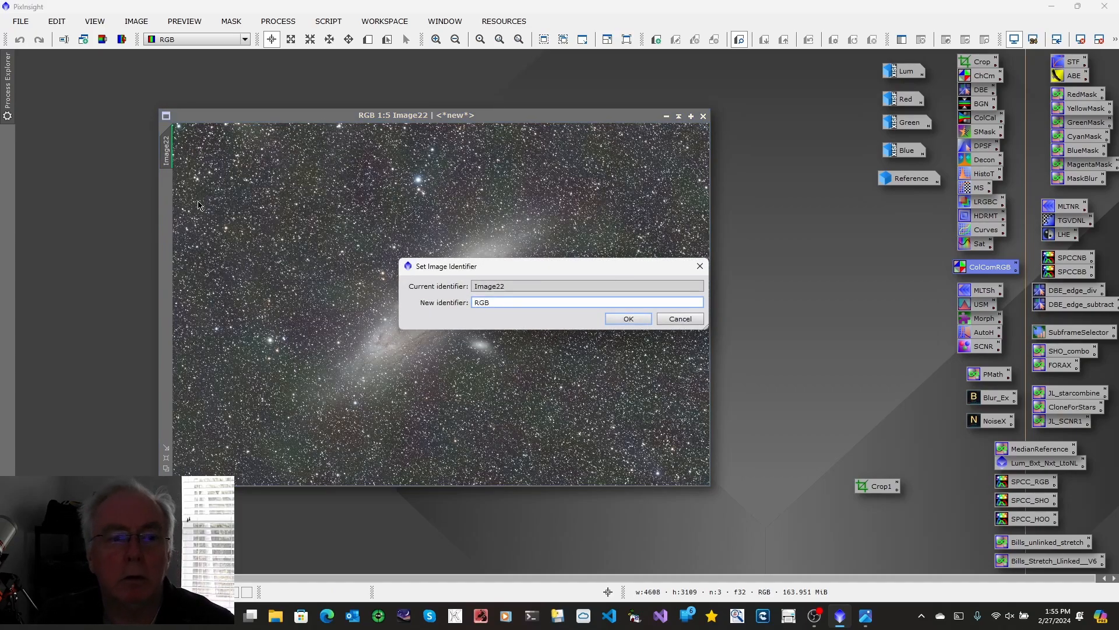
{"action": "left_click", "coordinate": [634, 320]}
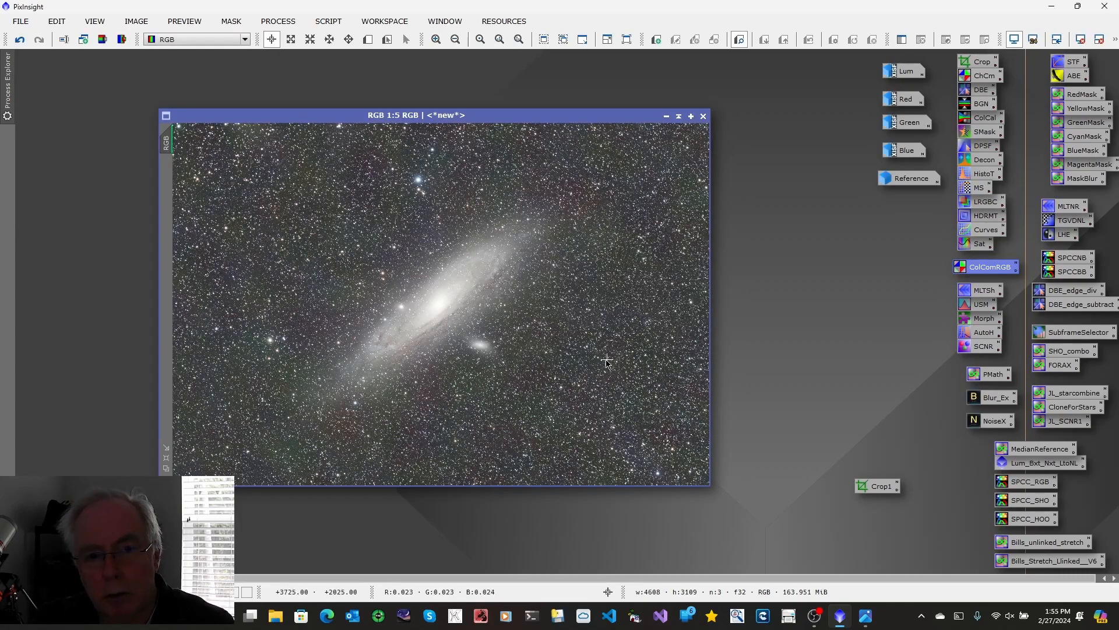
Step: Create a small preview over a nearly star-free patch of background sky in the lower-left area of the RGB image
{"action": "left_click", "coordinate": [165, 459]}
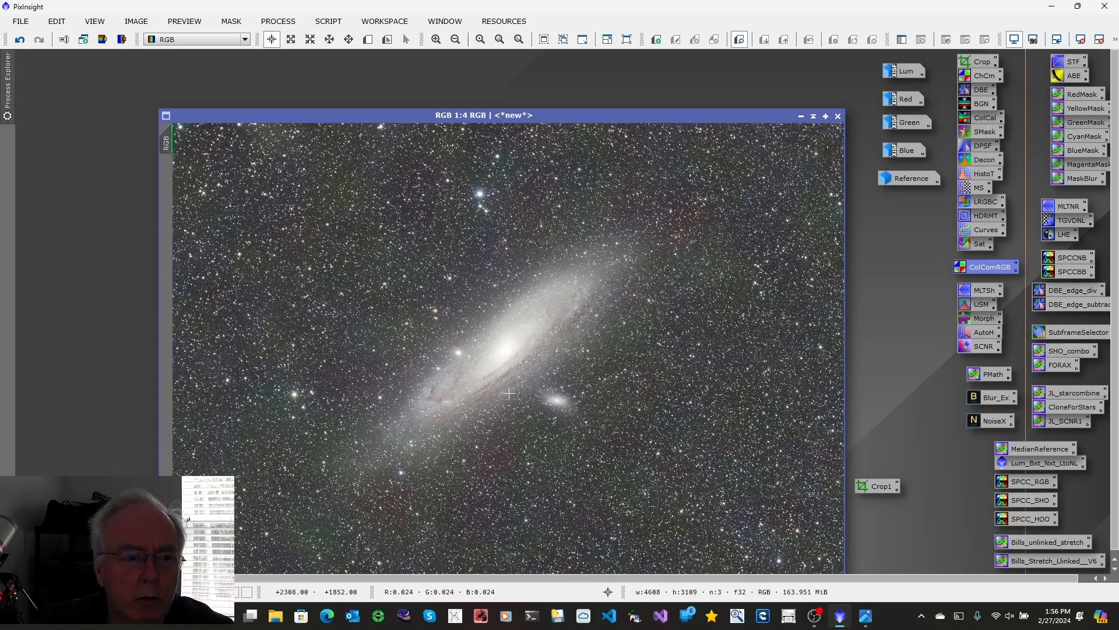
{"action": "left_click", "coordinate": [436, 40]}
{"action": "left_click", "coordinate": [437, 40]}
{"action": "left_click", "coordinate": [436, 40]}
{"action": "left_click", "coordinate": [436, 40]}
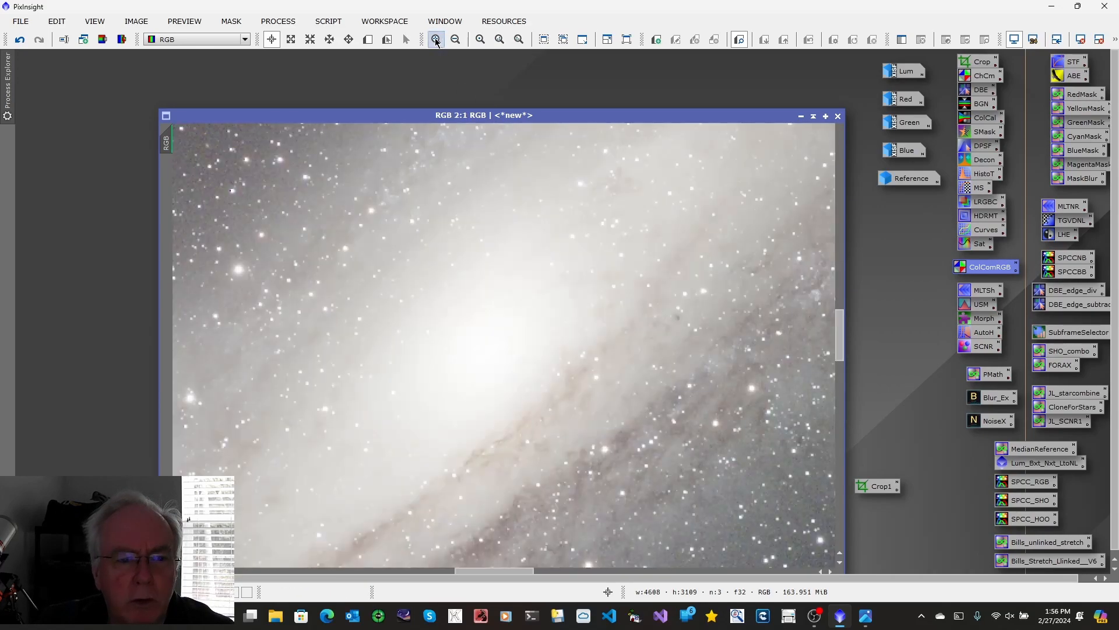
{"action": "left_click_drag", "start_coordinate": [506, 571], "coordinate": [251, 566]}
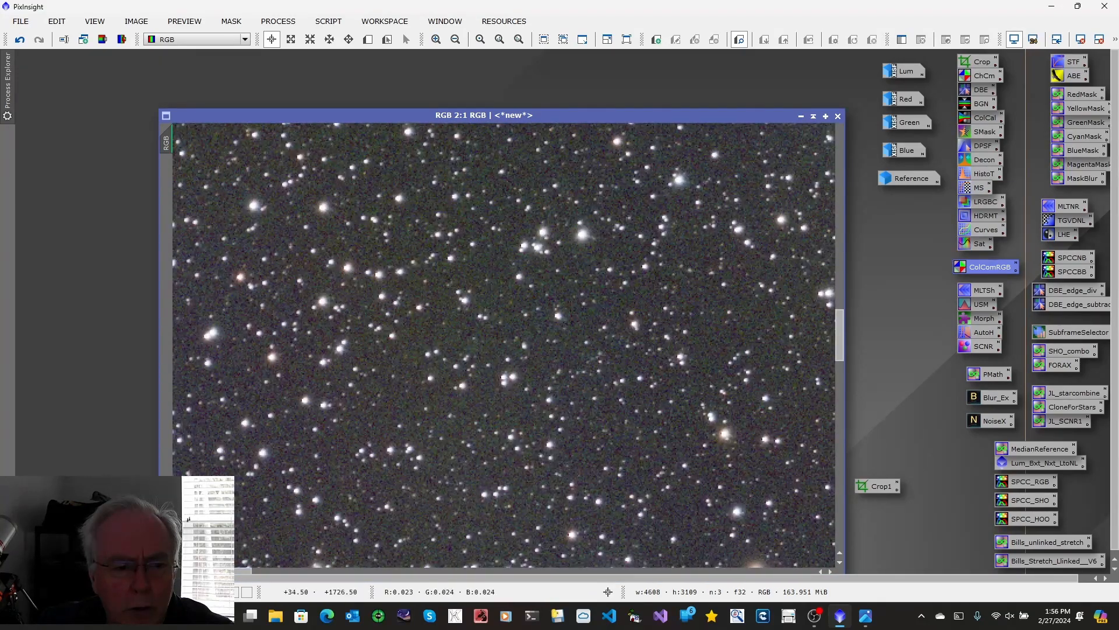
{"action": "left_click_drag", "start_coordinate": [837, 338], "coordinate": [836, 440]}
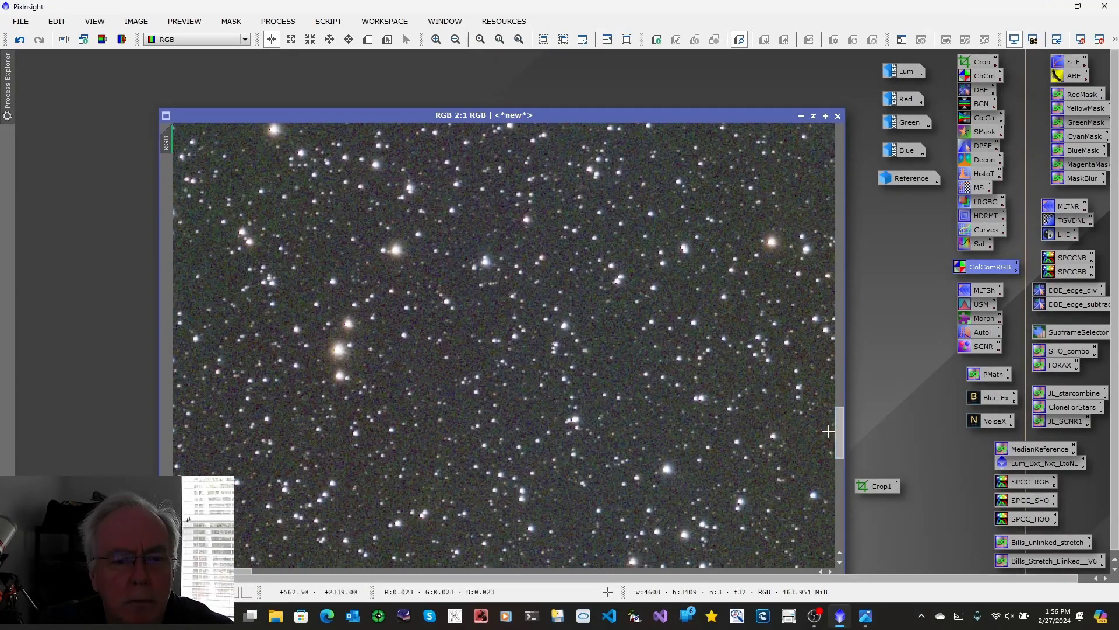
{"action": "left_click", "coordinate": [436, 39]}
{"action": "left_click", "coordinate": [436, 39]}
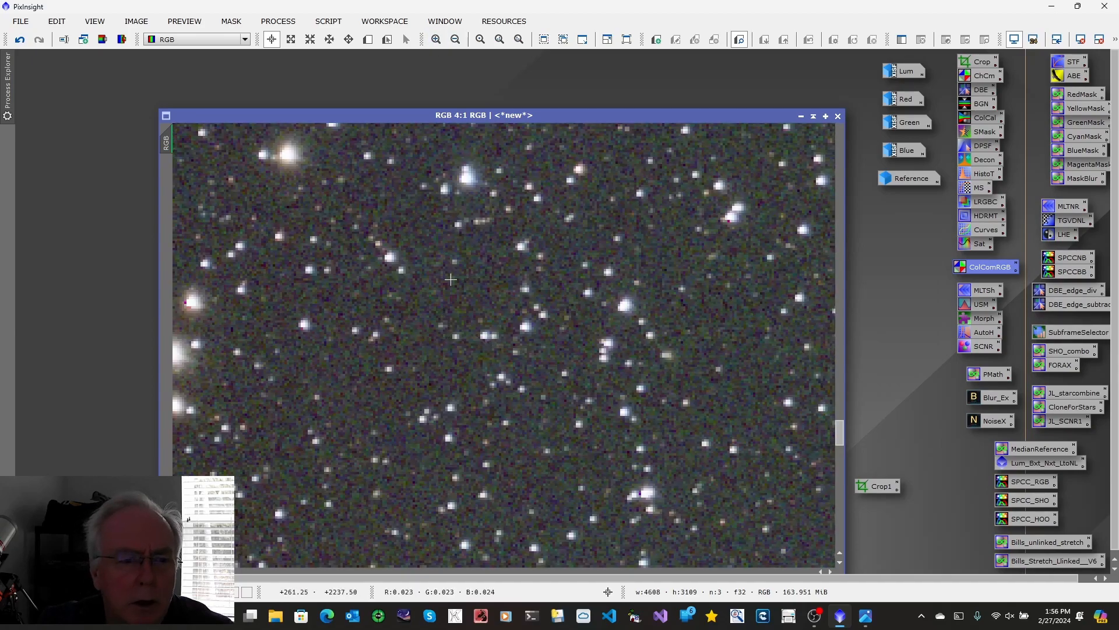
{"action": "left_click", "coordinate": [368, 39]}
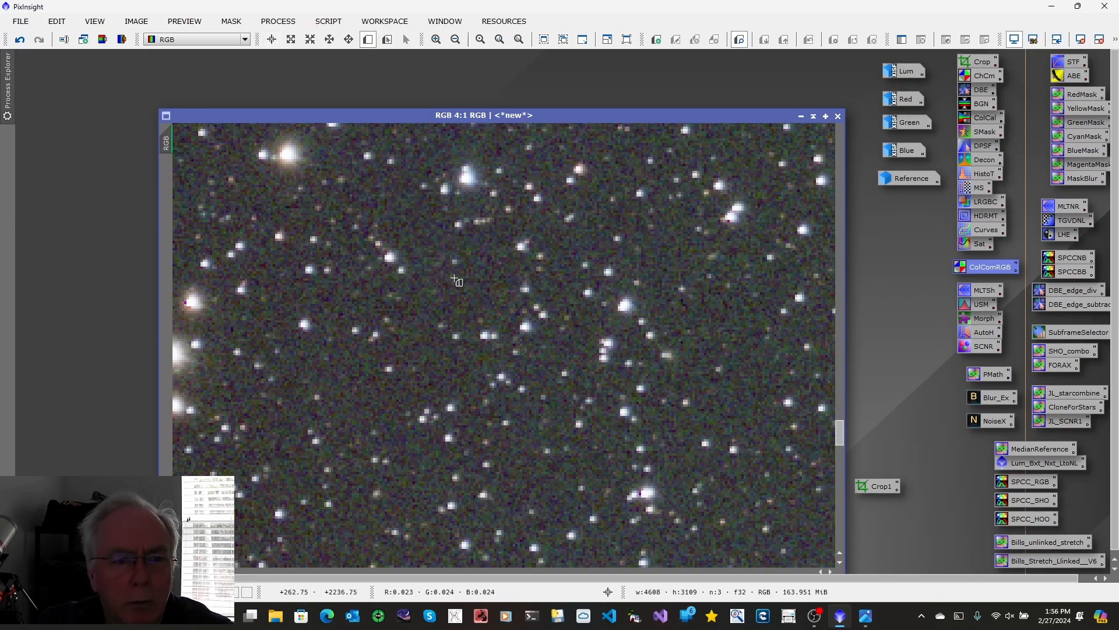
{"action": "left_click_drag", "start_coordinate": [453, 272], "coordinate": [511, 313]}
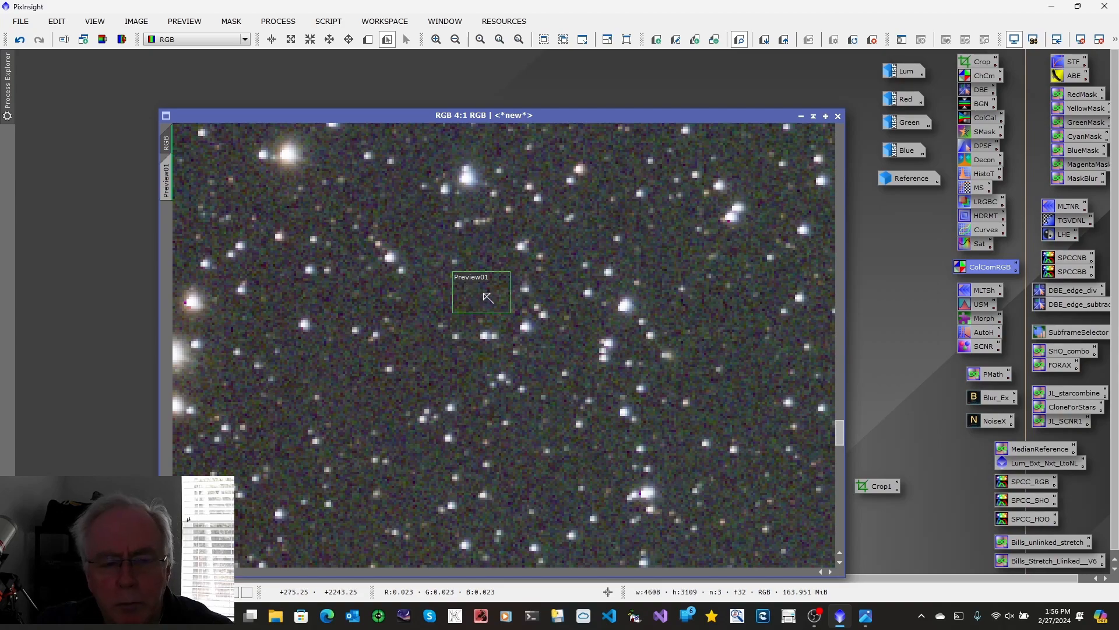
Step: Apply BackgroundNeutralization to the RGB image with RGB->Preview01 as the reference image, and auto-stretch its display again
{"action": "double_click", "coordinate": [981, 104]}
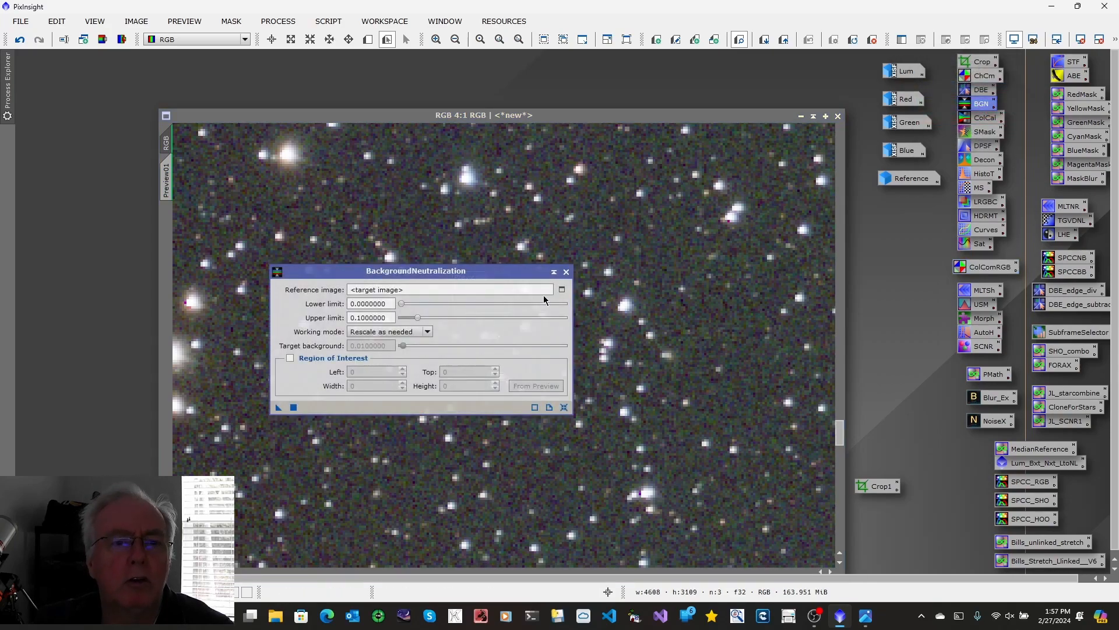
{"action": "left_click", "coordinate": [563, 290]}
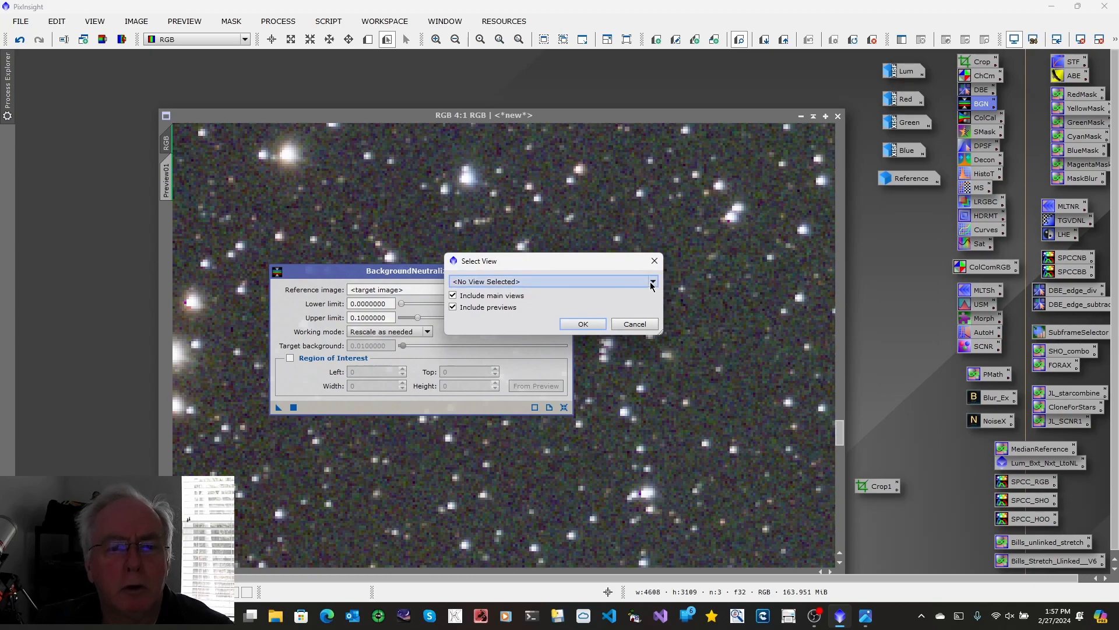
{"action": "left_click", "coordinate": [653, 283]}
{"action": "left_click", "coordinate": [507, 347]}
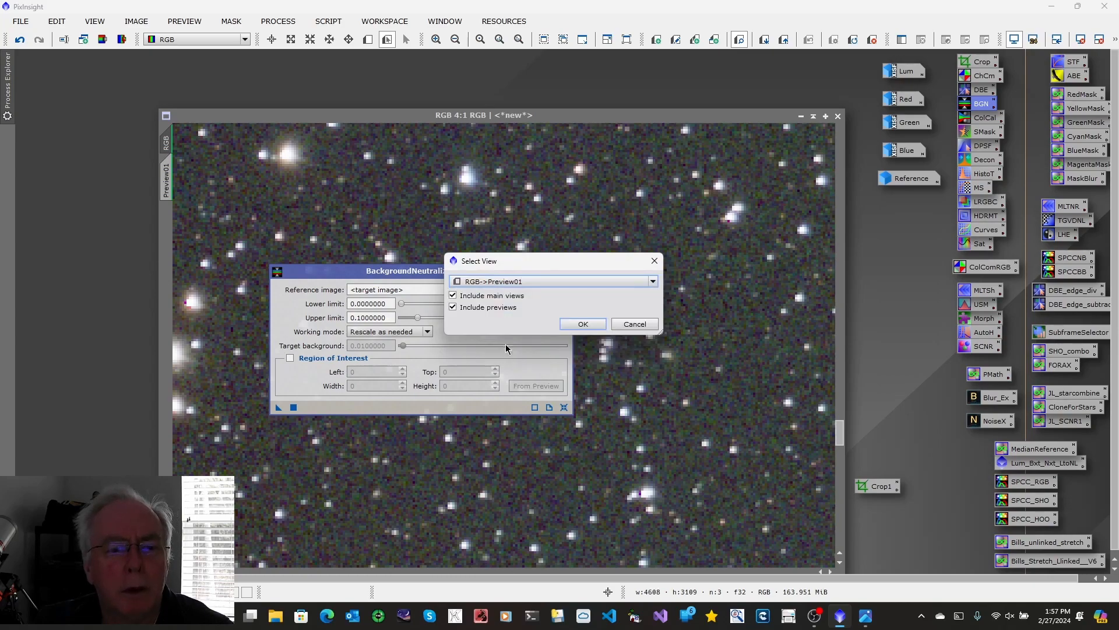
{"action": "left_click", "coordinate": [583, 323]}
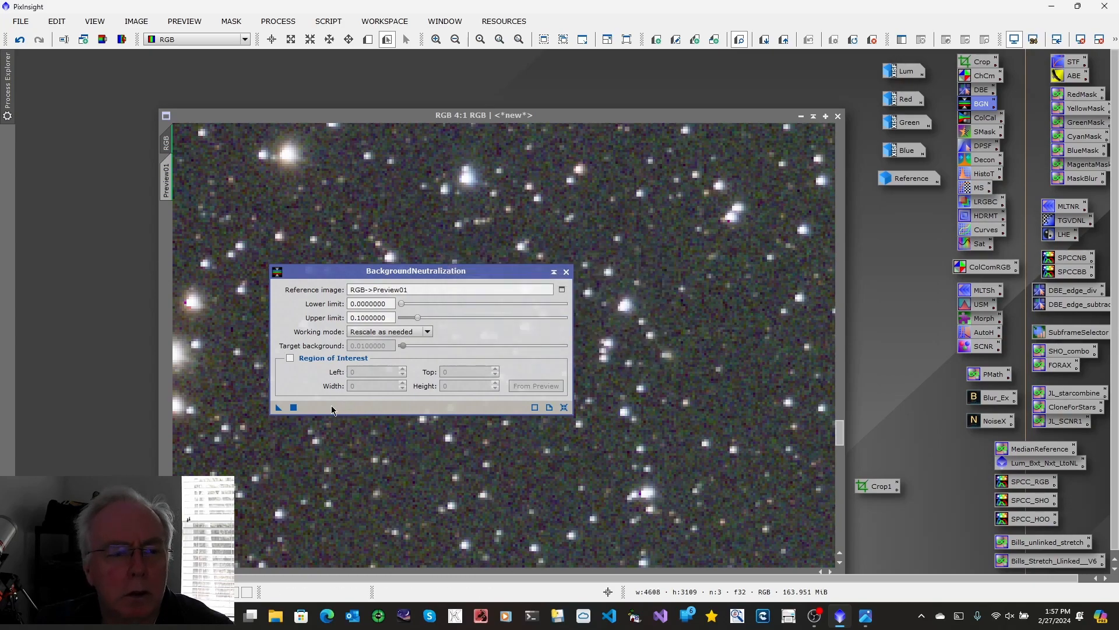
{"action": "left_click", "coordinate": [277, 407]}
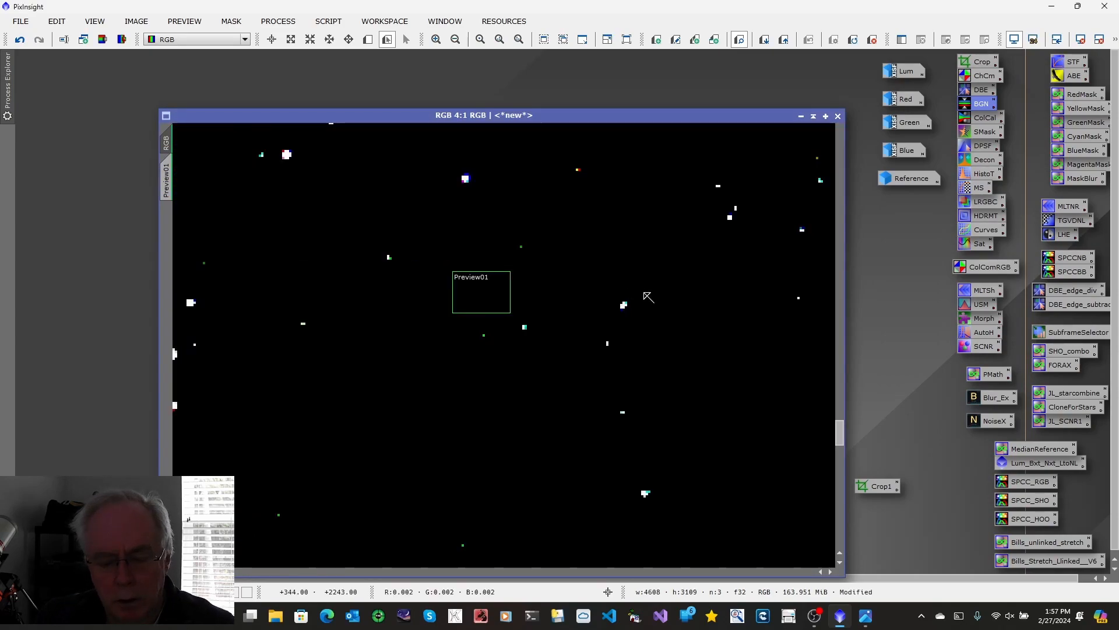
{"action": "key", "text": "ctrl+a"}
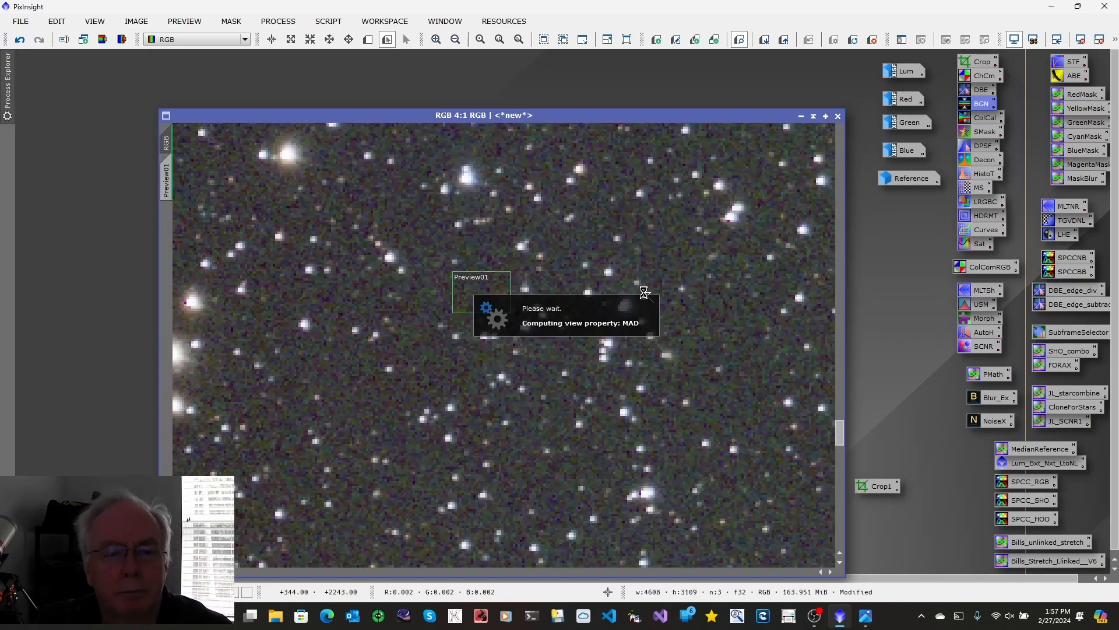
{"action": "left_click", "coordinate": [271, 40]}
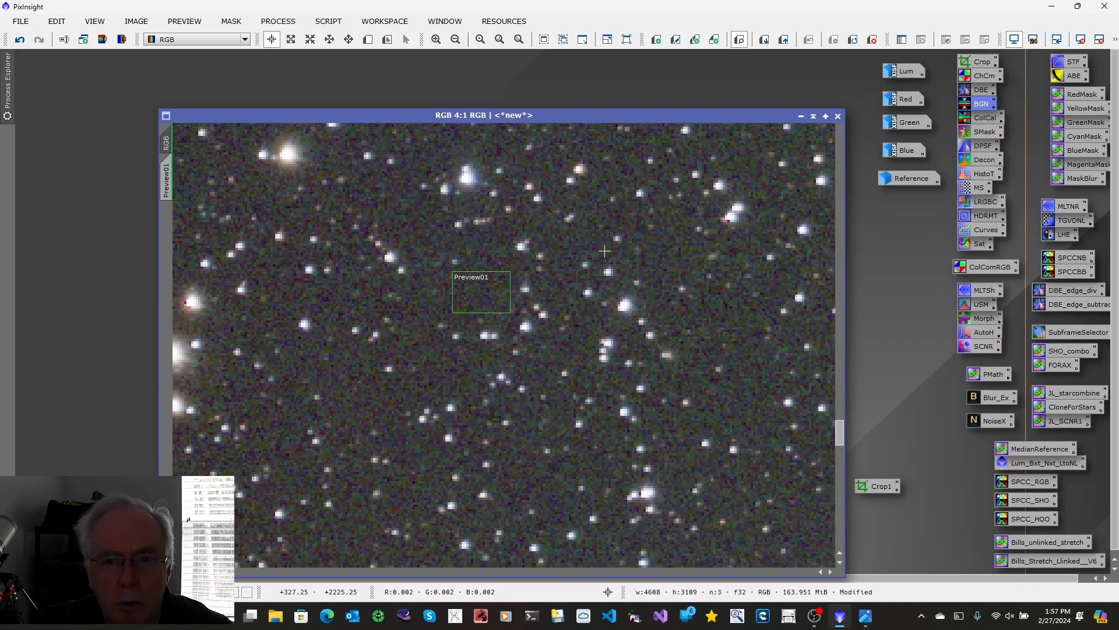
Step: Open ColorCalibration and set RGB->Preview01 as the background reference image
{"action": "double_click", "coordinate": [985, 118]}
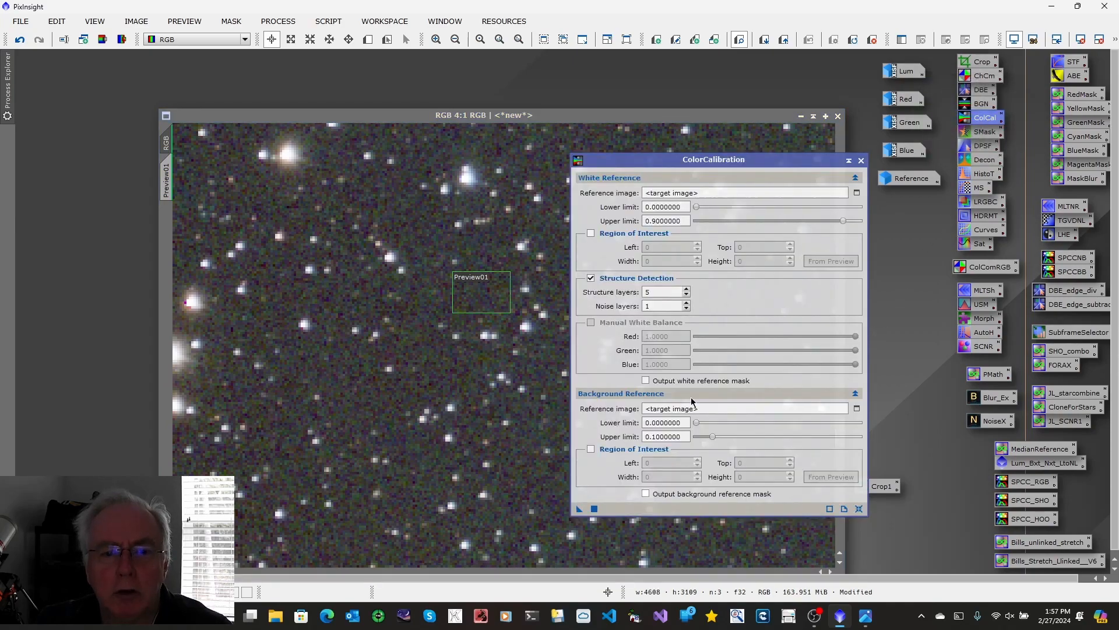
{"action": "left_click", "coordinate": [857, 408]}
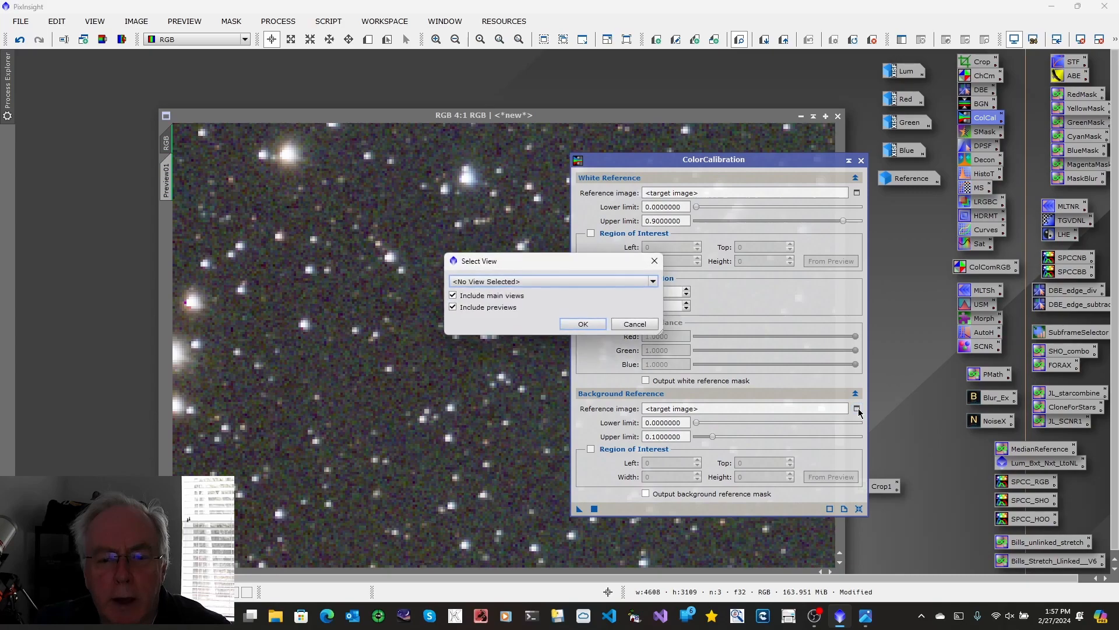
{"action": "left_click", "coordinate": [653, 282]}
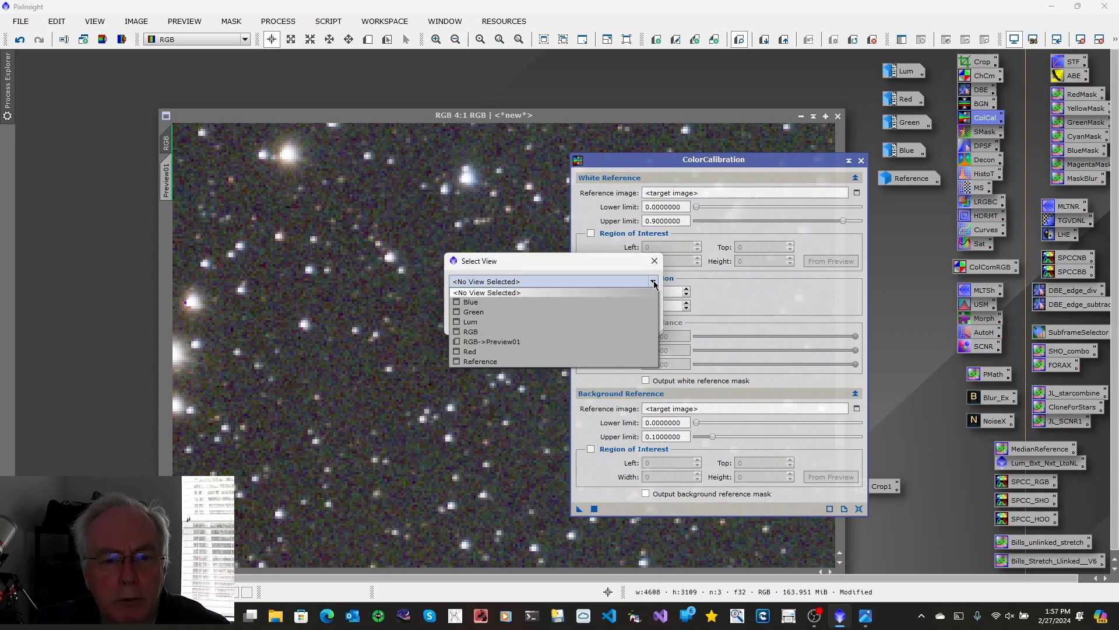
{"action": "left_click", "coordinate": [491, 342]}
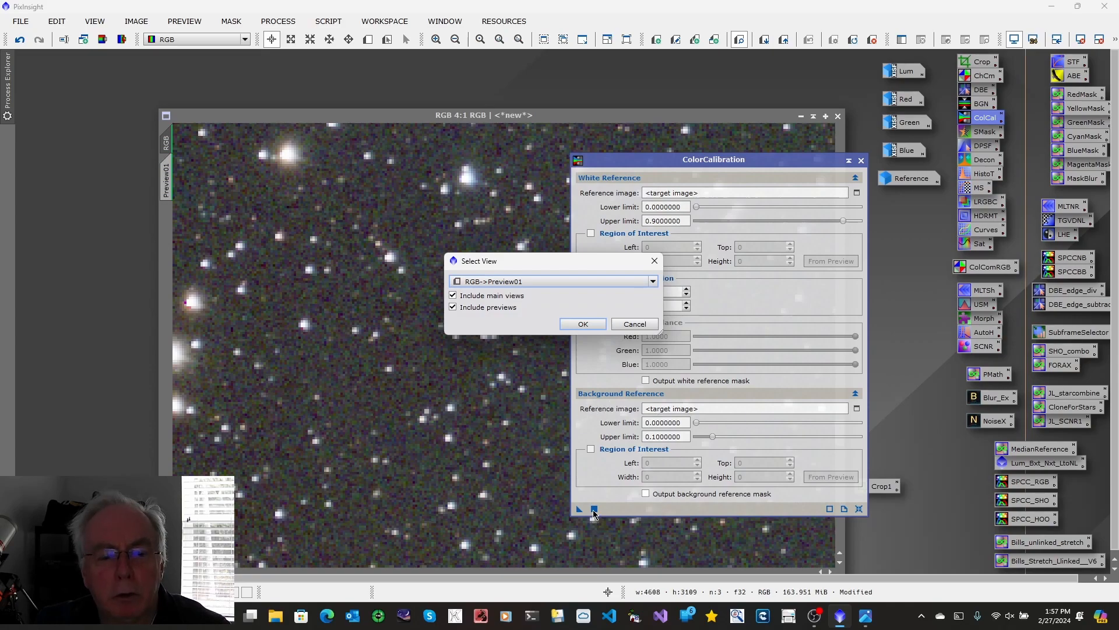
{"action": "left_click", "coordinate": [583, 324]}
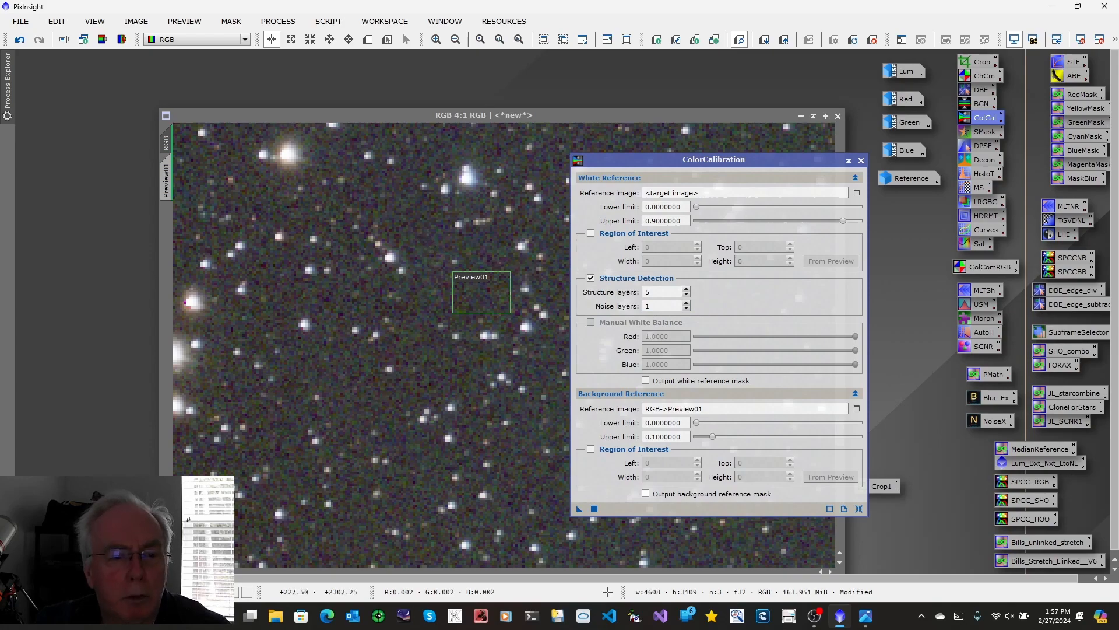
Step: Create a second preview around the bright galaxy core in the RGB image
{"action": "left_click", "coordinate": [632, 119]}
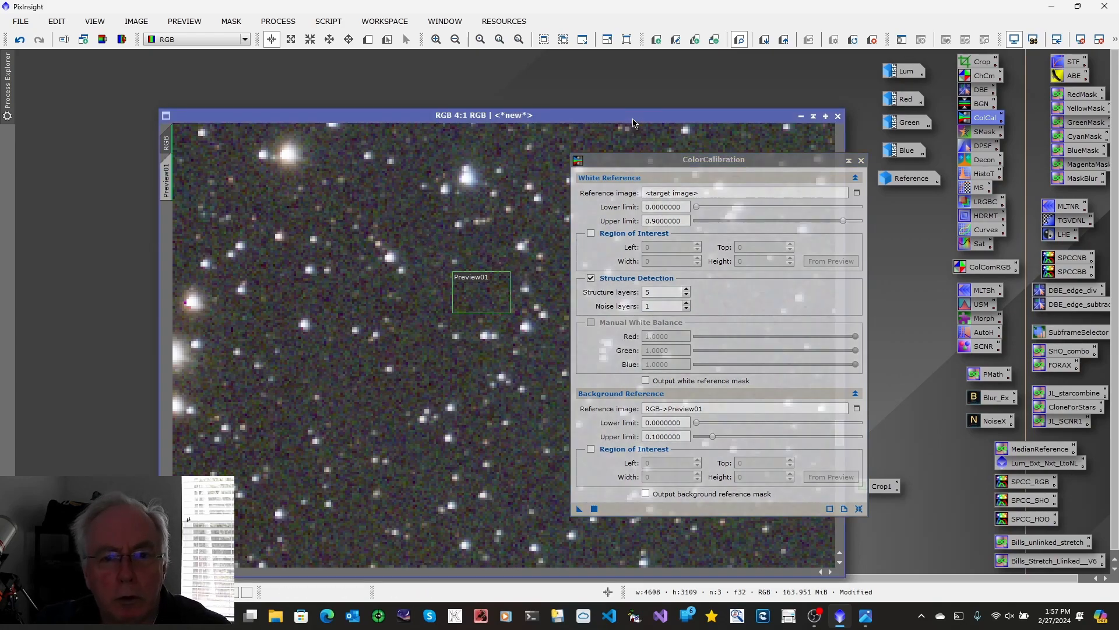
{"action": "left_click_drag", "start_coordinate": [682, 160], "coordinate": [859, 163]}
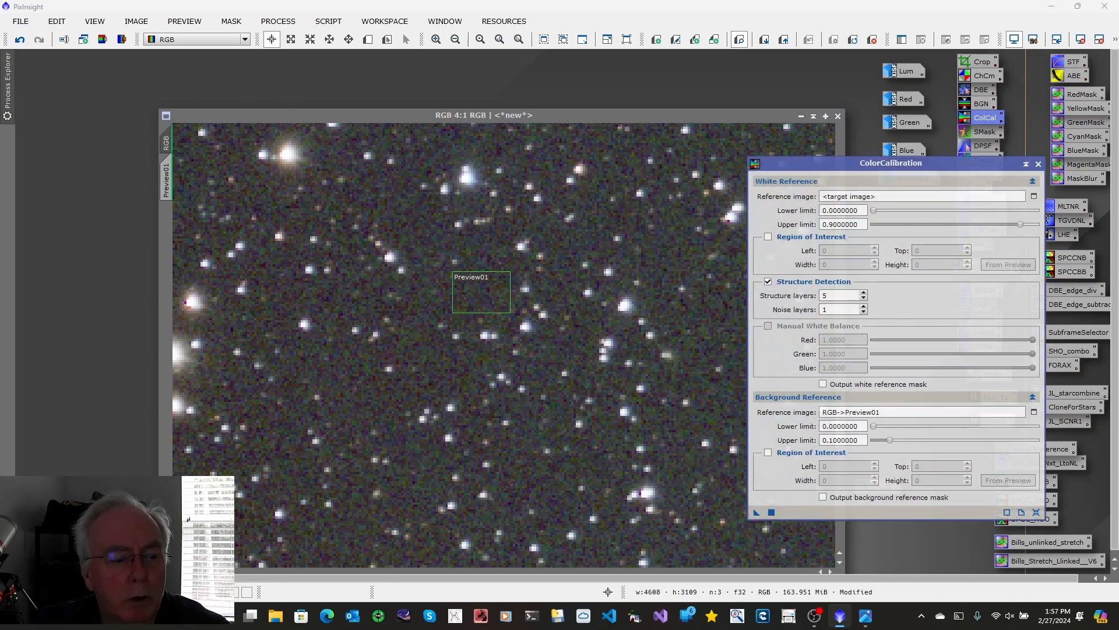
{"action": "scroll", "coordinate": [529, 354], "scroll_direction": "down", "scroll_amount": 6}
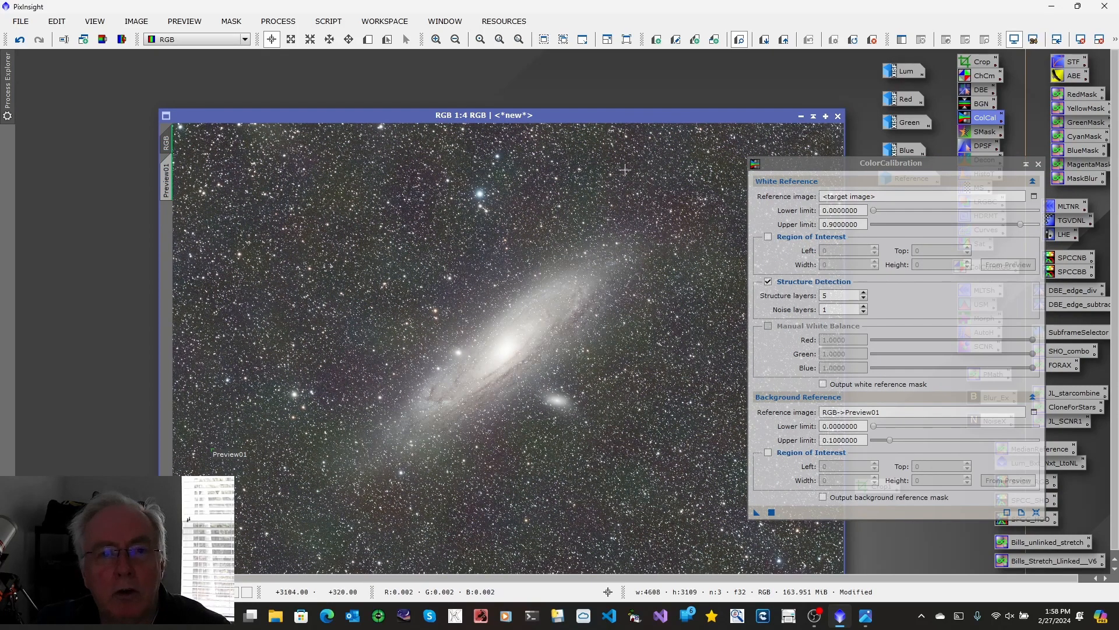
{"action": "left_click", "coordinate": [368, 40]}
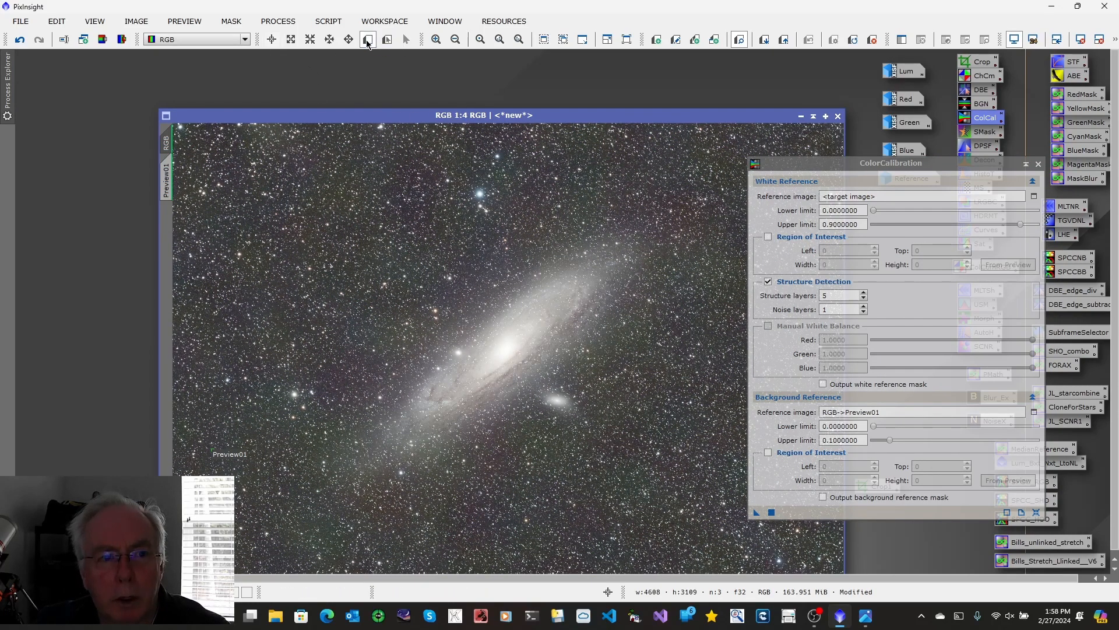
{"action": "left_click_drag", "start_coordinate": [489, 329], "coordinate": [527, 376]}
{"action": "left_click_drag", "start_coordinate": [527, 376], "coordinate": [527, 376]}
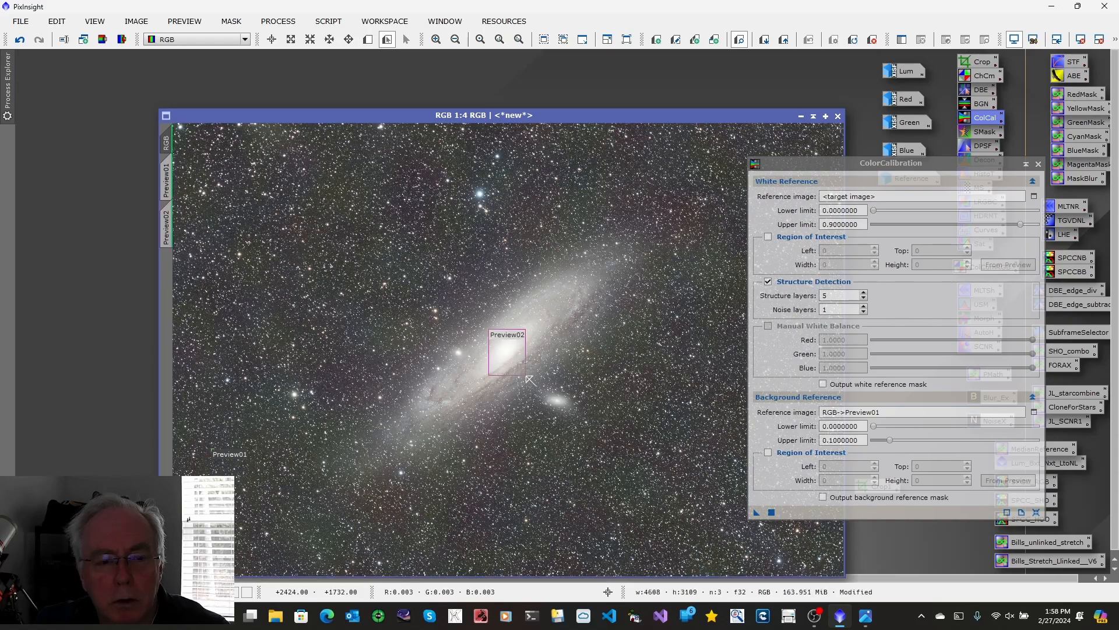
Step: Set RGB->Preview02 as the ColorCalibration white reference image, apply the process to the RGB image, and close it
{"action": "left_click", "coordinate": [1034, 196]}
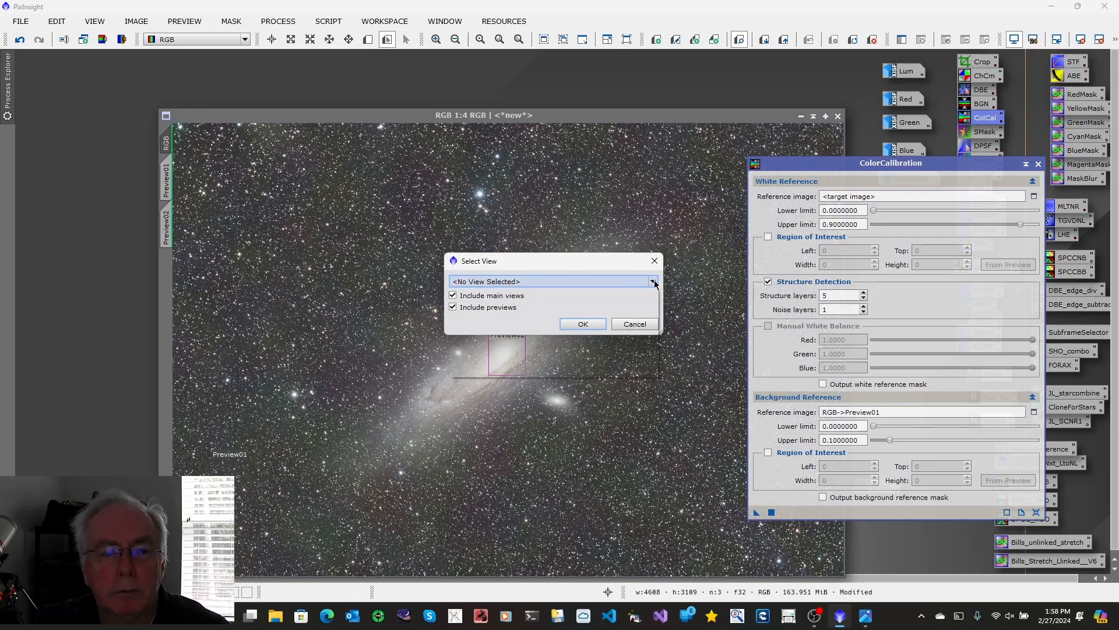
{"action": "left_click", "coordinate": [653, 282]}
{"action": "left_click", "coordinate": [517, 354]}
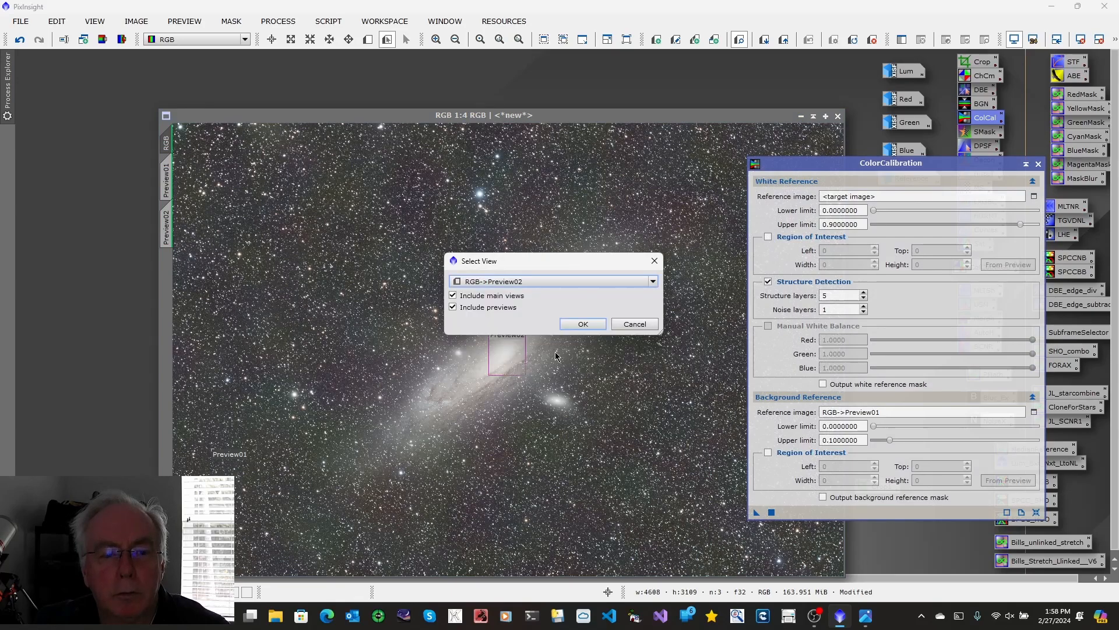
{"action": "left_click", "coordinate": [583, 323]}
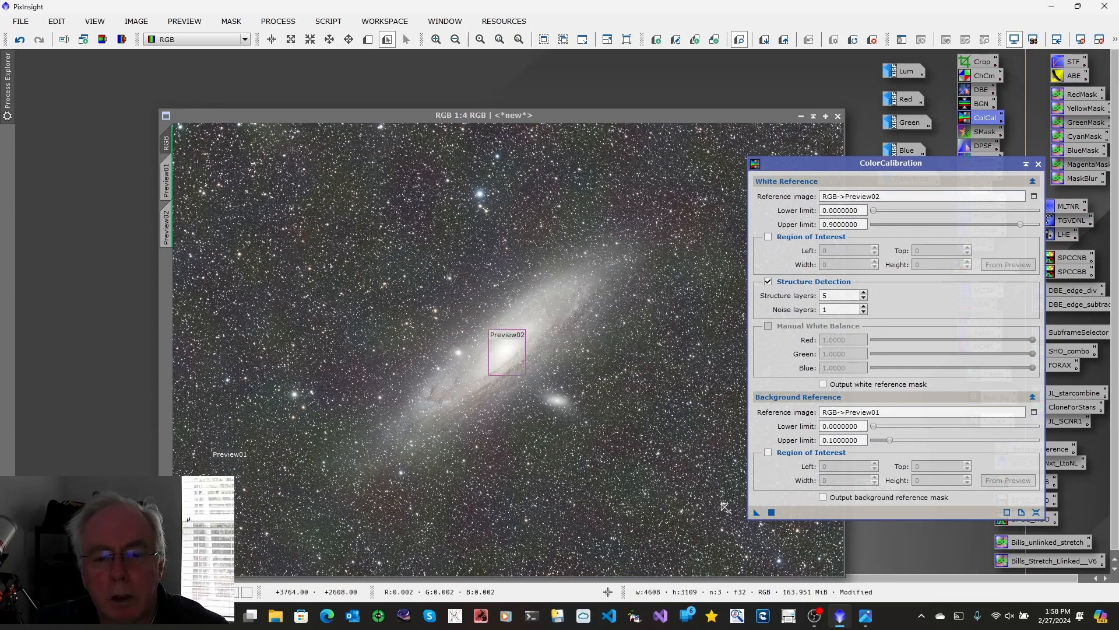
{"action": "left_click_drag", "start_coordinate": [758, 516], "coordinate": [617, 463]}
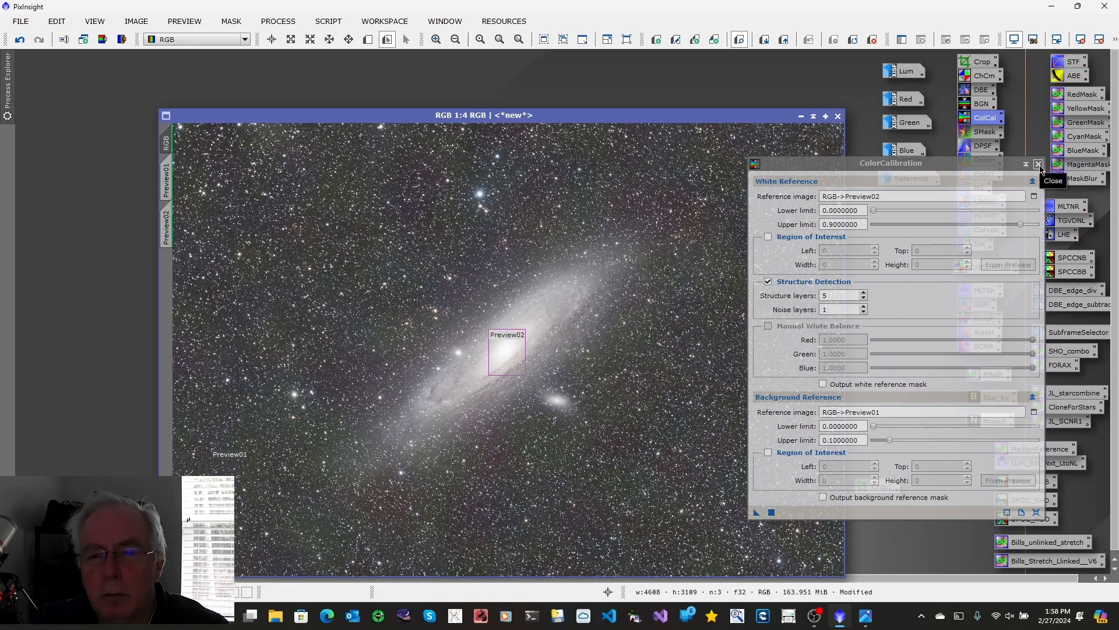
{"action": "left_click", "coordinate": [1038, 166]}
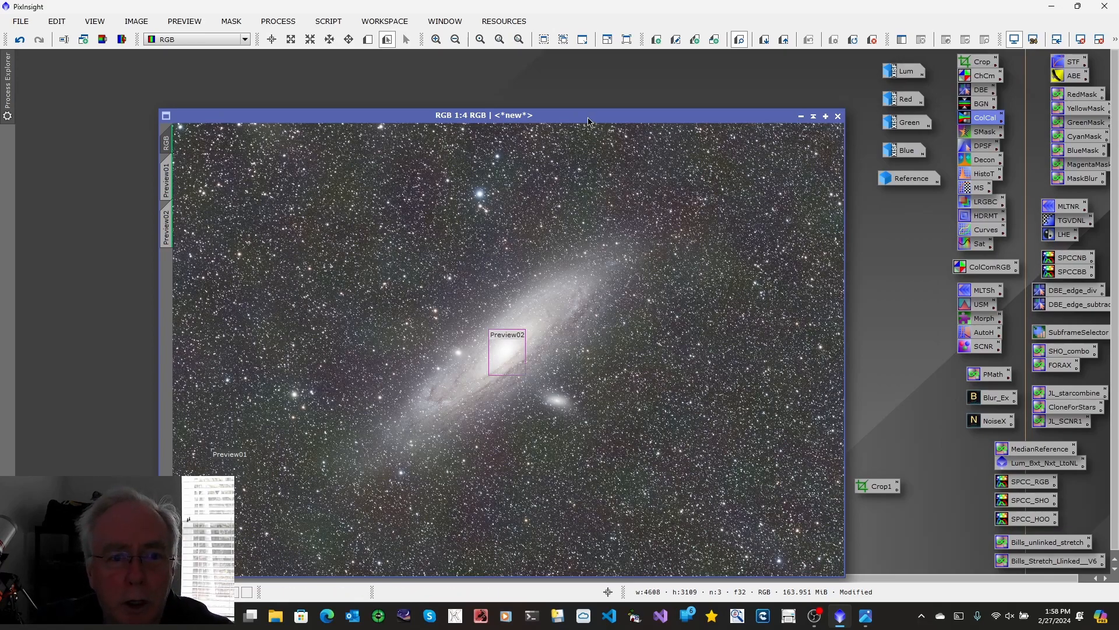
Step: Run the AutoColor utility script on the RGB image and delete all of its previews
{"action": "left_click_drag", "start_coordinate": [588, 121], "coordinate": [513, 91]}
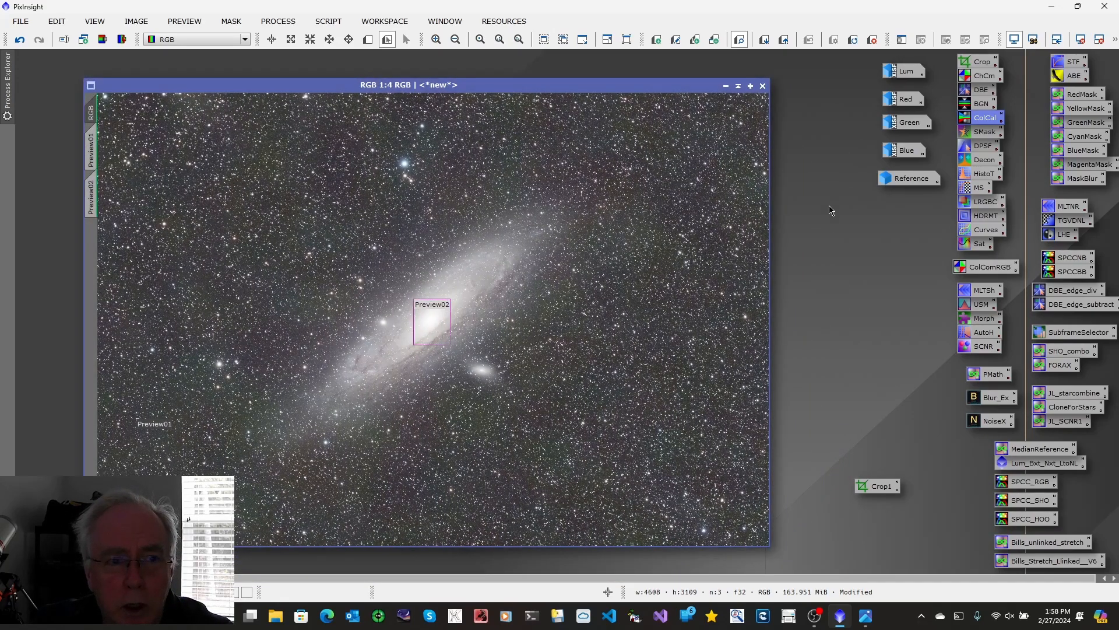
{"action": "left_click", "coordinate": [328, 20]}
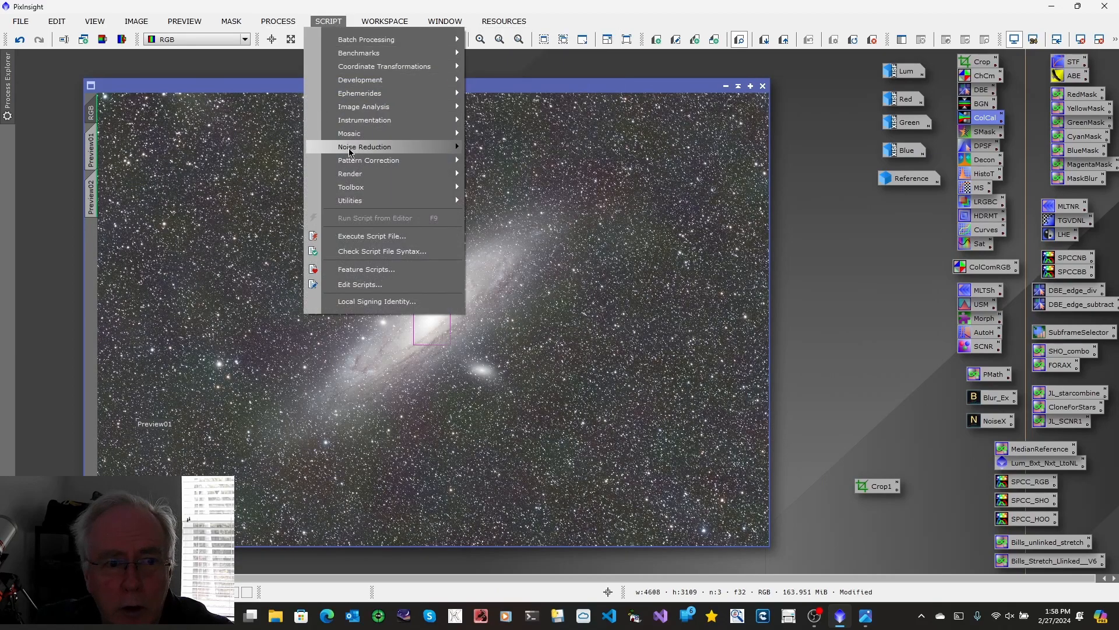
{"action": "mouse_move", "coordinate": [361, 205]}
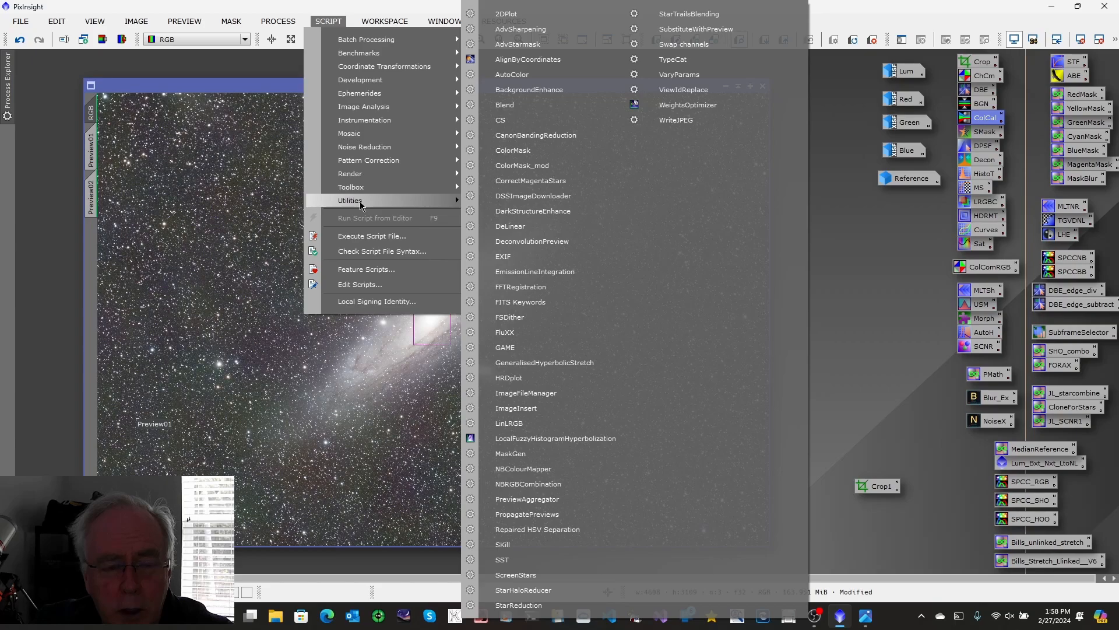
{"action": "left_click", "coordinate": [509, 76]}
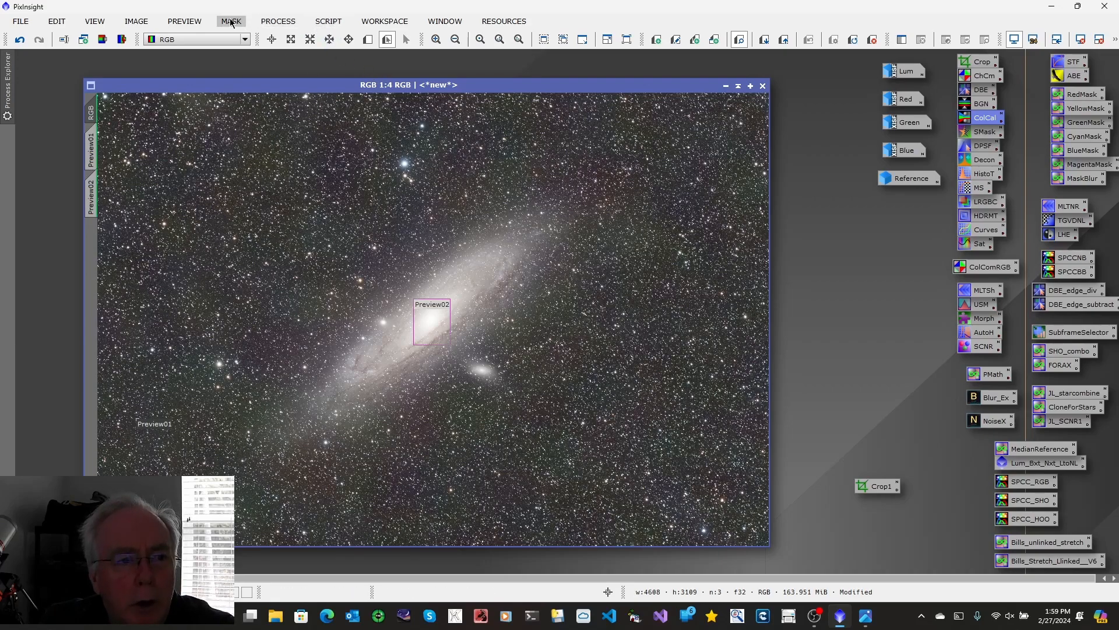
{"action": "left_click", "coordinate": [184, 21]}
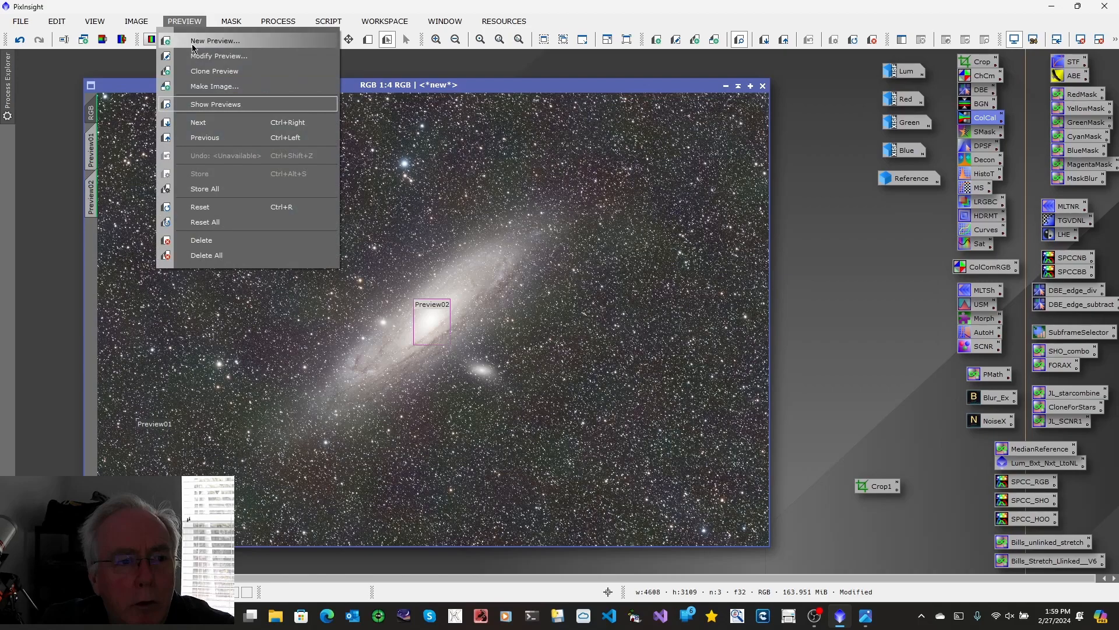
{"action": "left_click", "coordinate": [208, 257]}
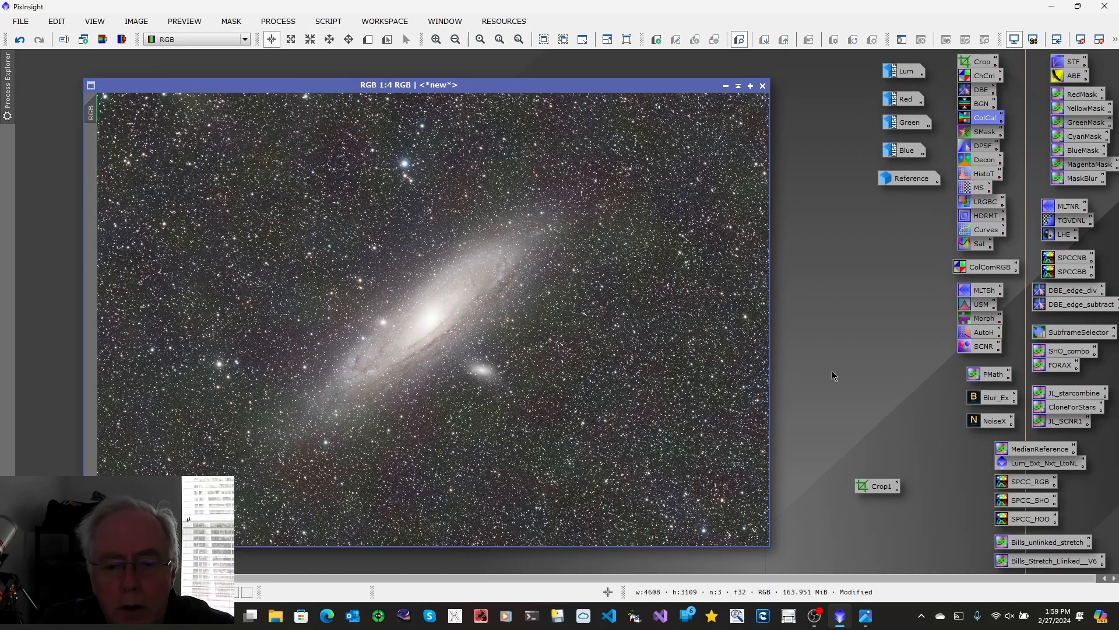
Step: After checking the LRGB workflow chart, apply the Bills_Stretch_Llinked__V6 PixelMath stretch to the RGB image and remove its temporary screen stretch
{"action": "left_click", "coordinate": [872, 623]}
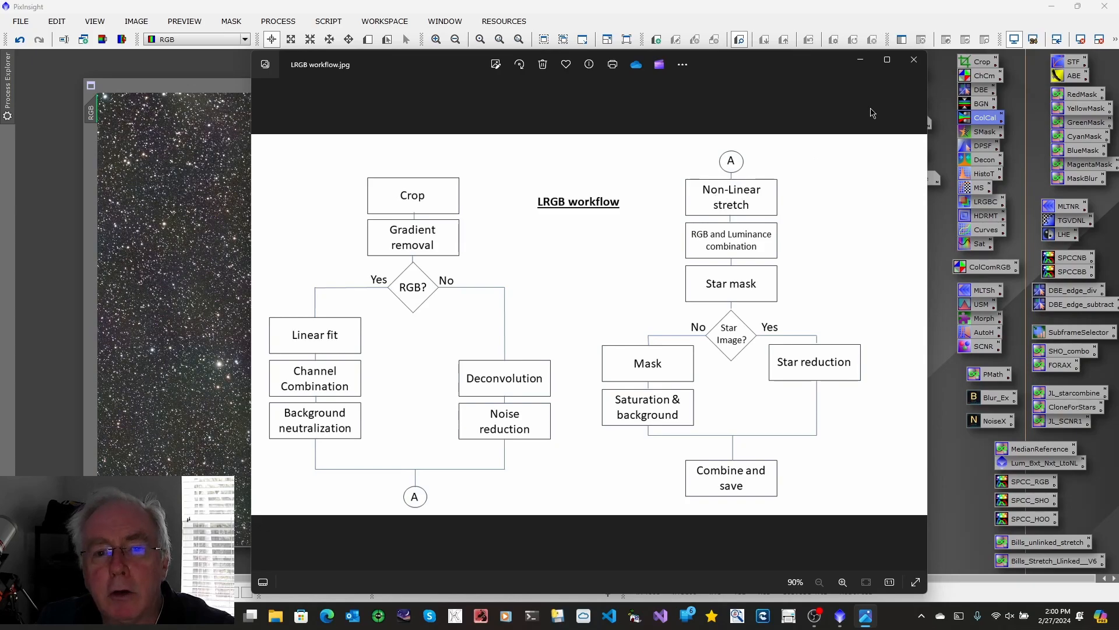
{"action": "left_click", "coordinate": [860, 60]}
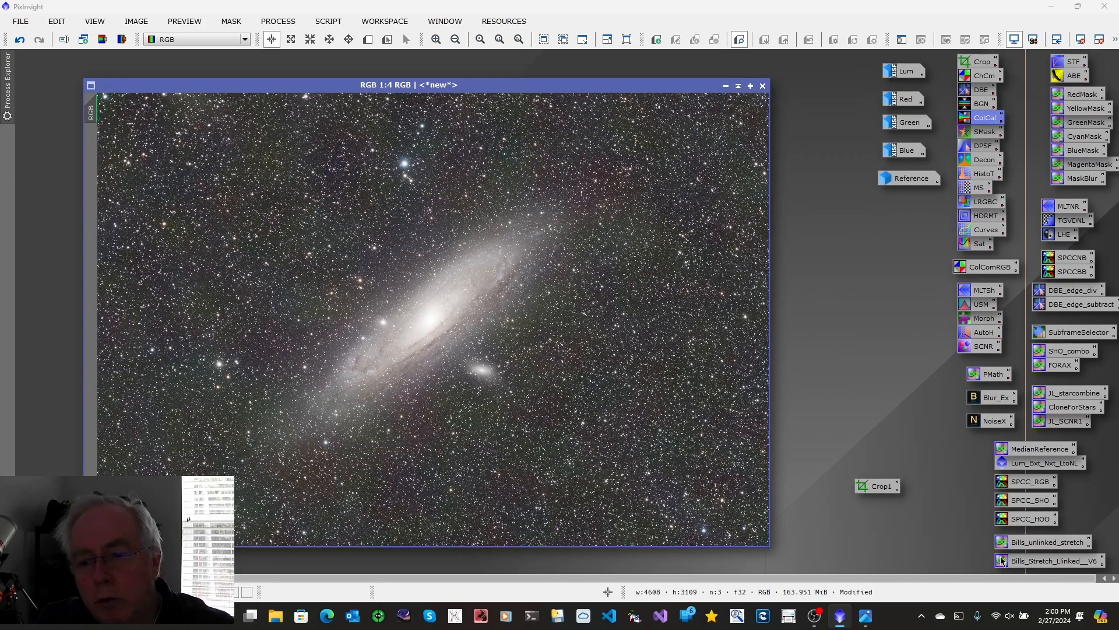
{"action": "double_click", "coordinate": [1042, 562]}
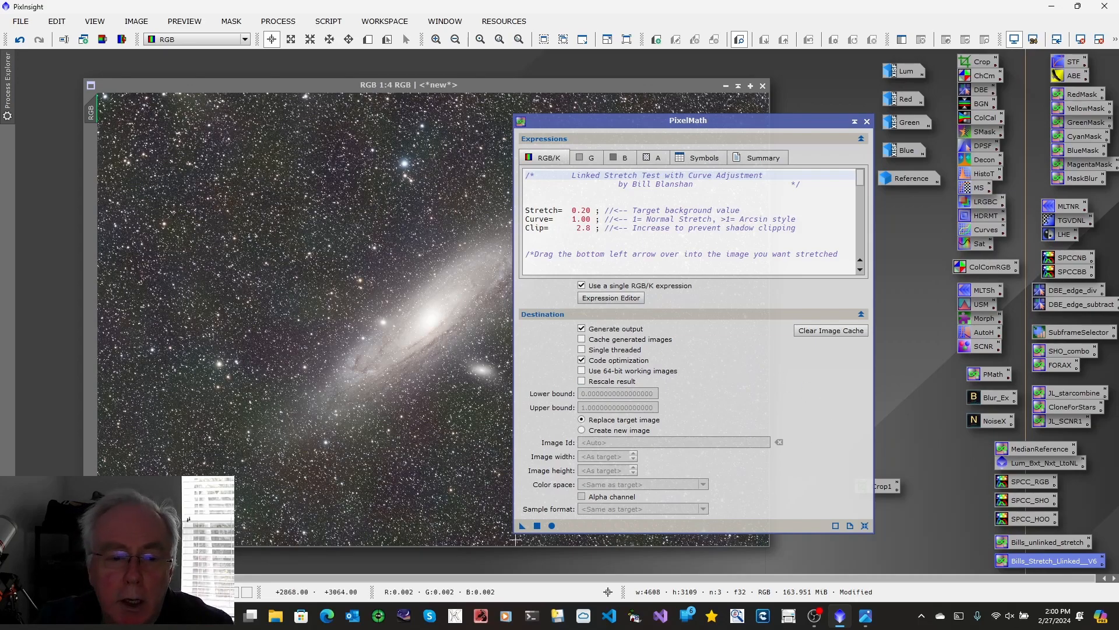
{"action": "left_click_drag", "start_coordinate": [523, 527], "coordinate": [298, 399]}
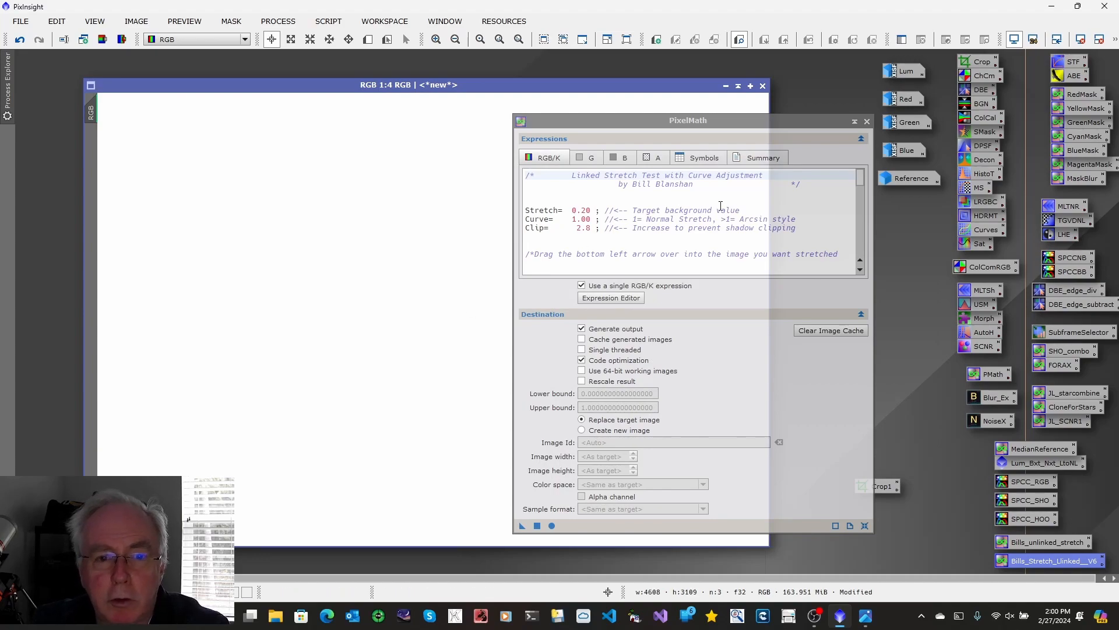
{"action": "left_click", "coordinate": [1015, 39]}
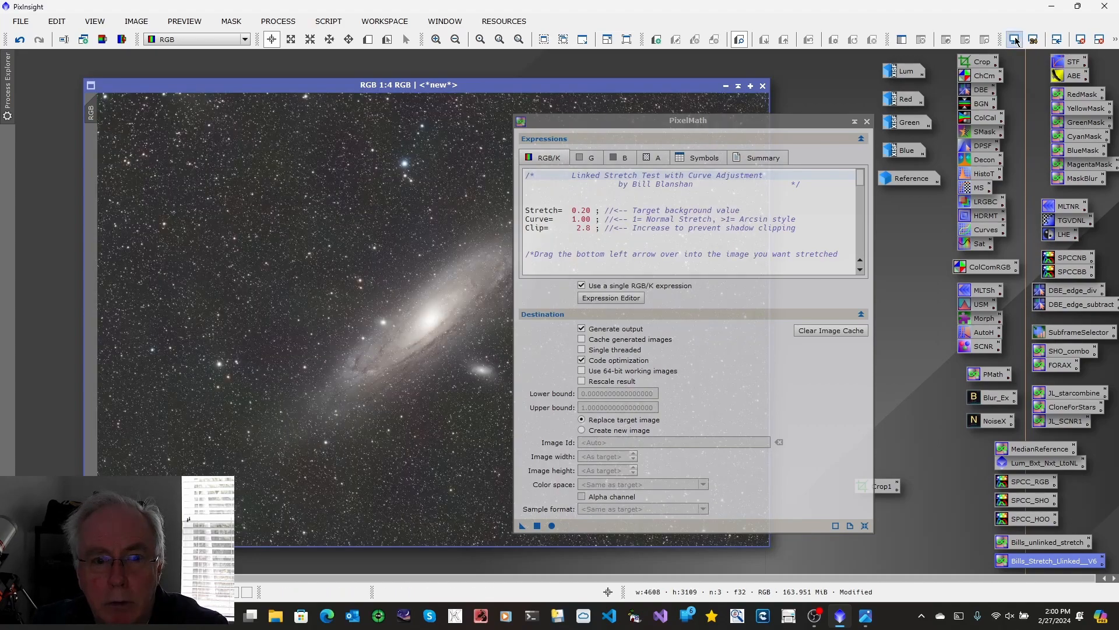
{"action": "left_click", "coordinate": [867, 122]}
{"action": "left_click_drag", "start_coordinate": [492, 88], "coordinate": [439, 78]}
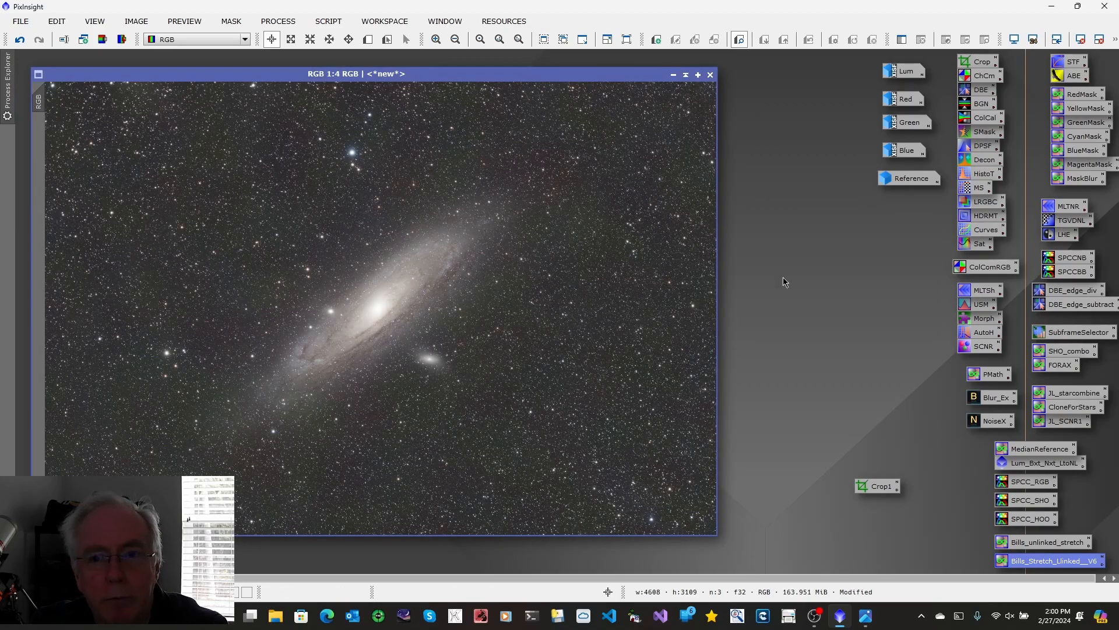
Step: Restore the Lum image and choose Lum as the L source image in LRGBCombination
{"action": "double_click", "coordinate": [905, 70]}
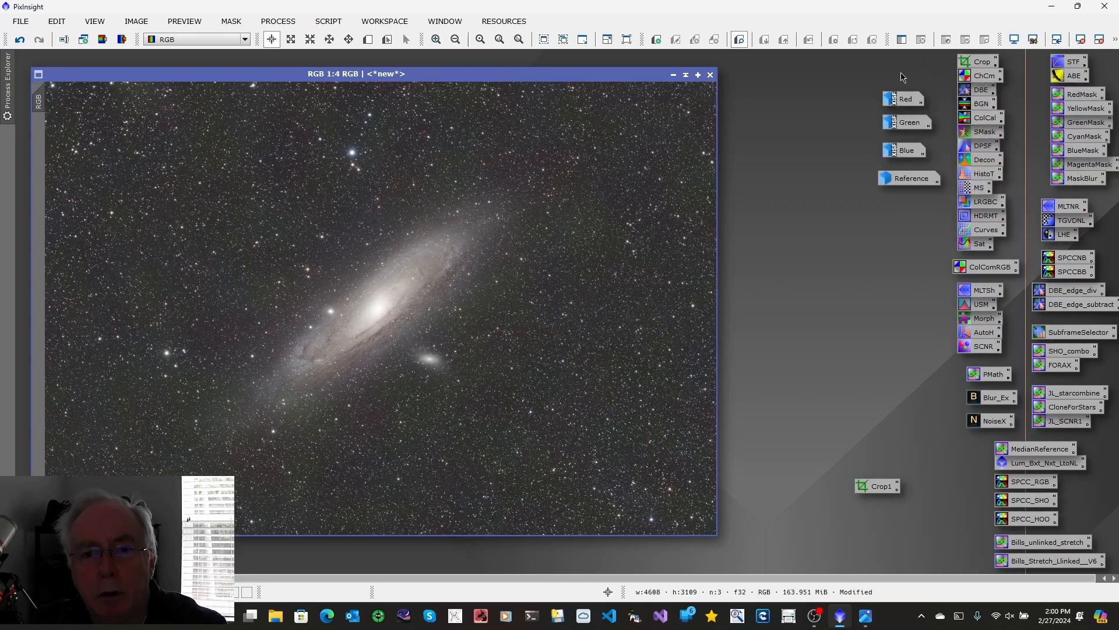
{"action": "left_click_drag", "start_coordinate": [445, 75], "coordinate": [515, 71]}
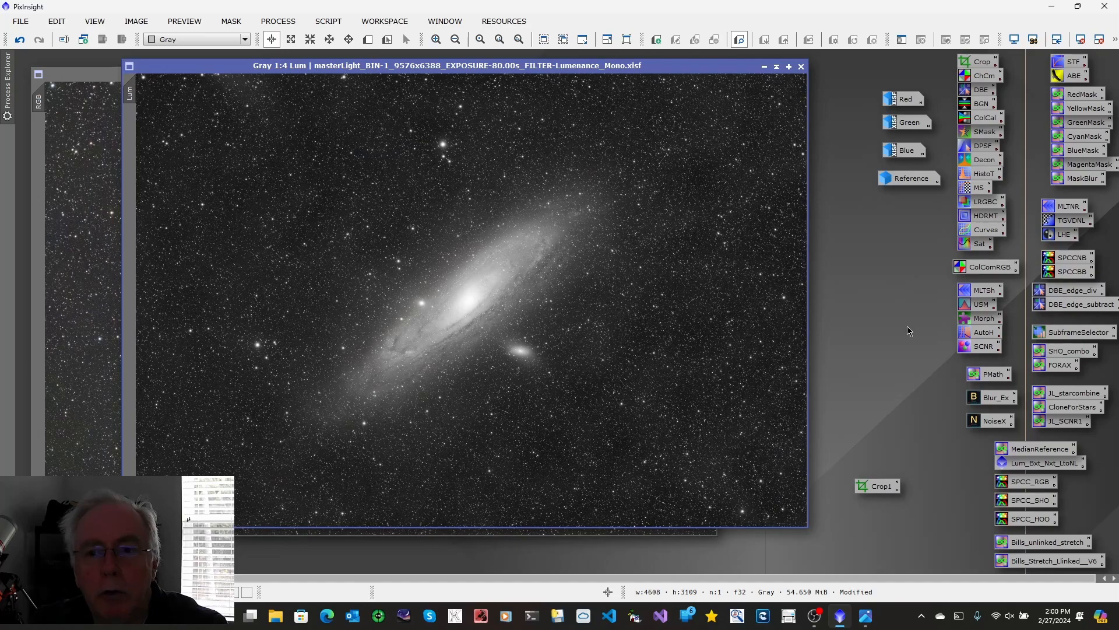
{"action": "double_click", "coordinate": [981, 204]}
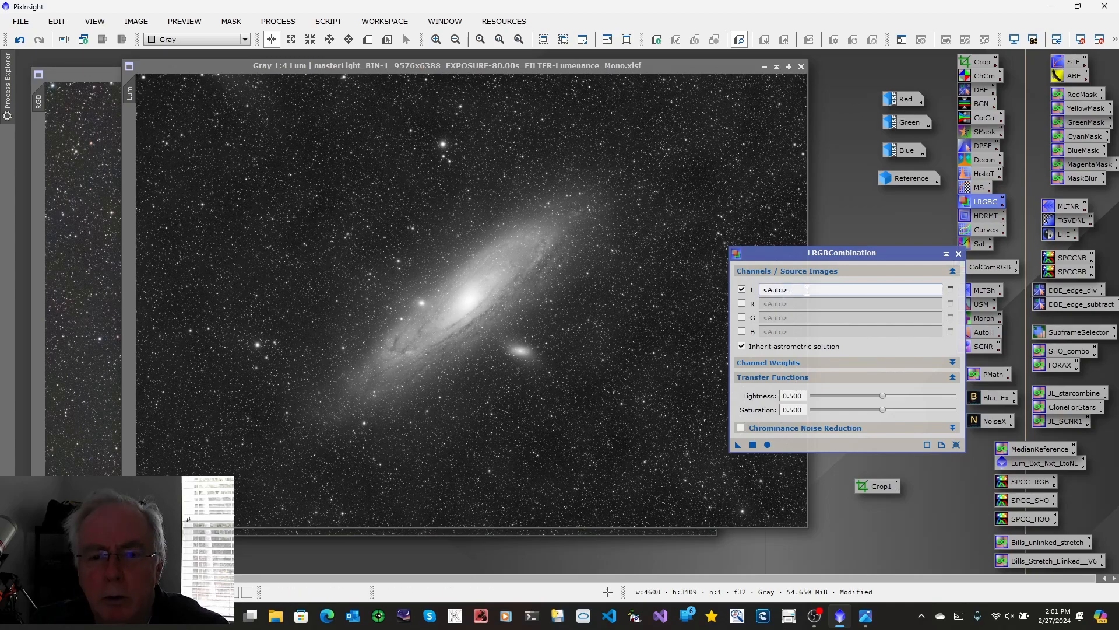
{"action": "left_click", "coordinate": [951, 289]}
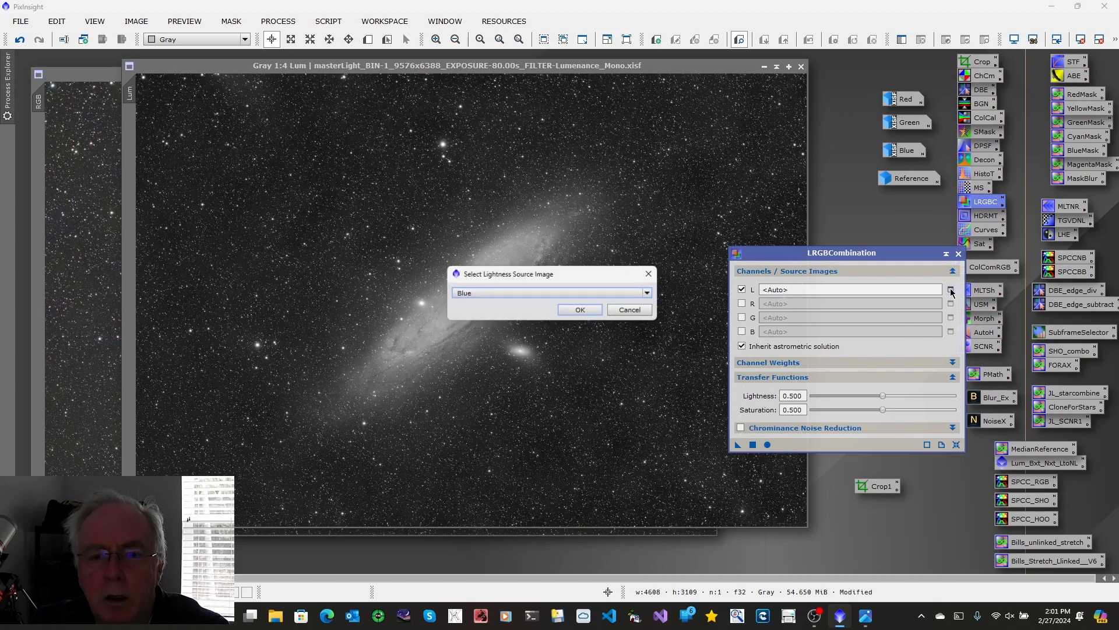
{"action": "left_click", "coordinate": [653, 293]}
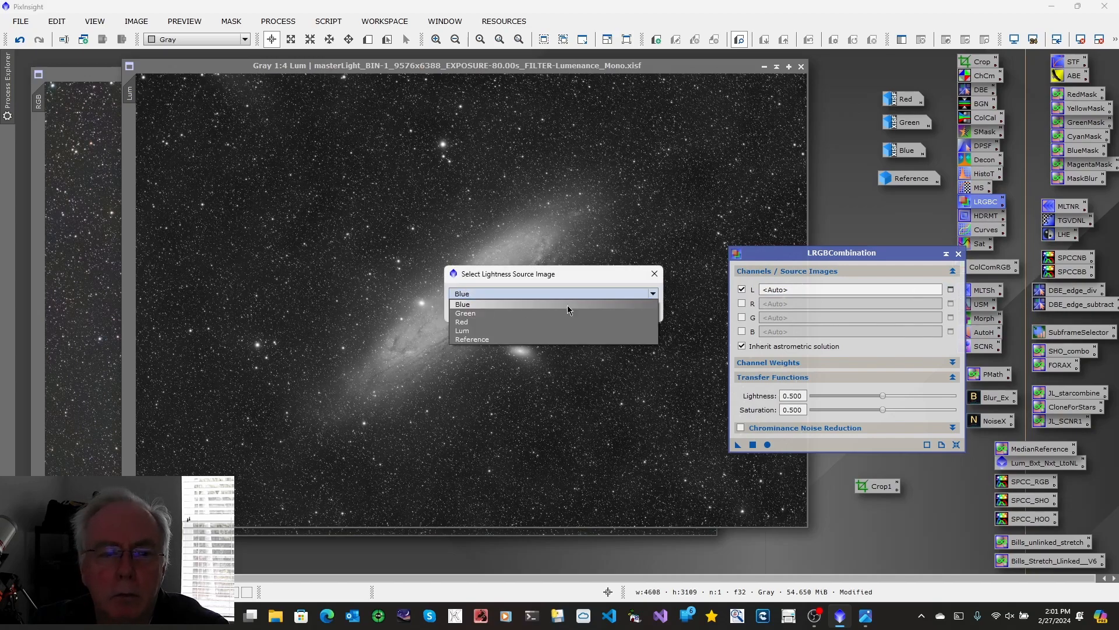
{"action": "left_click", "coordinate": [486, 335]}
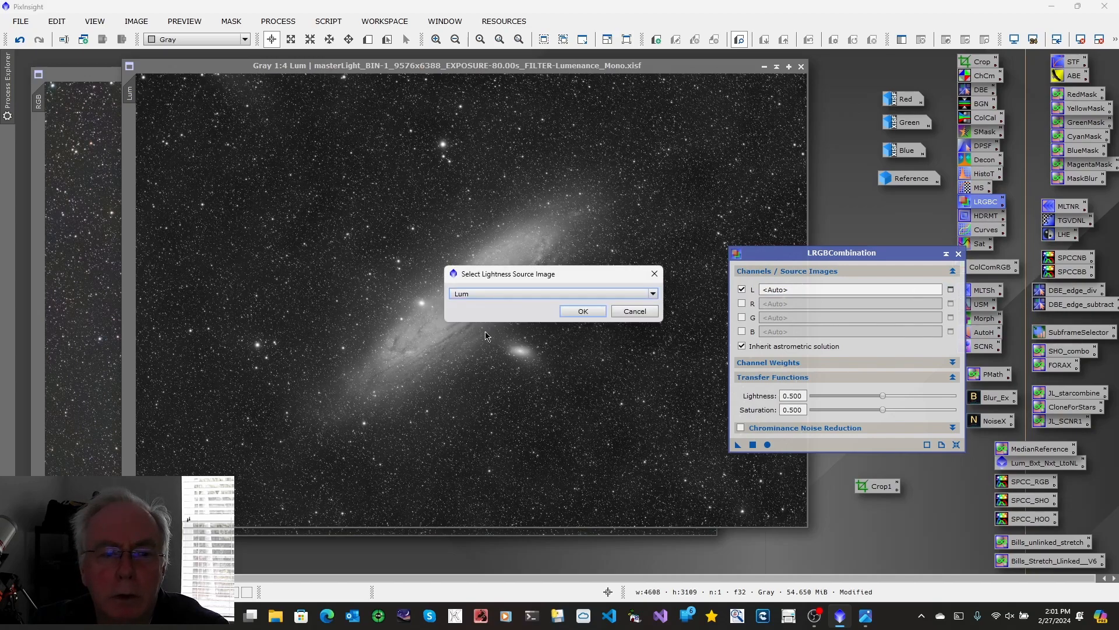
{"action": "left_click", "coordinate": [581, 310]}
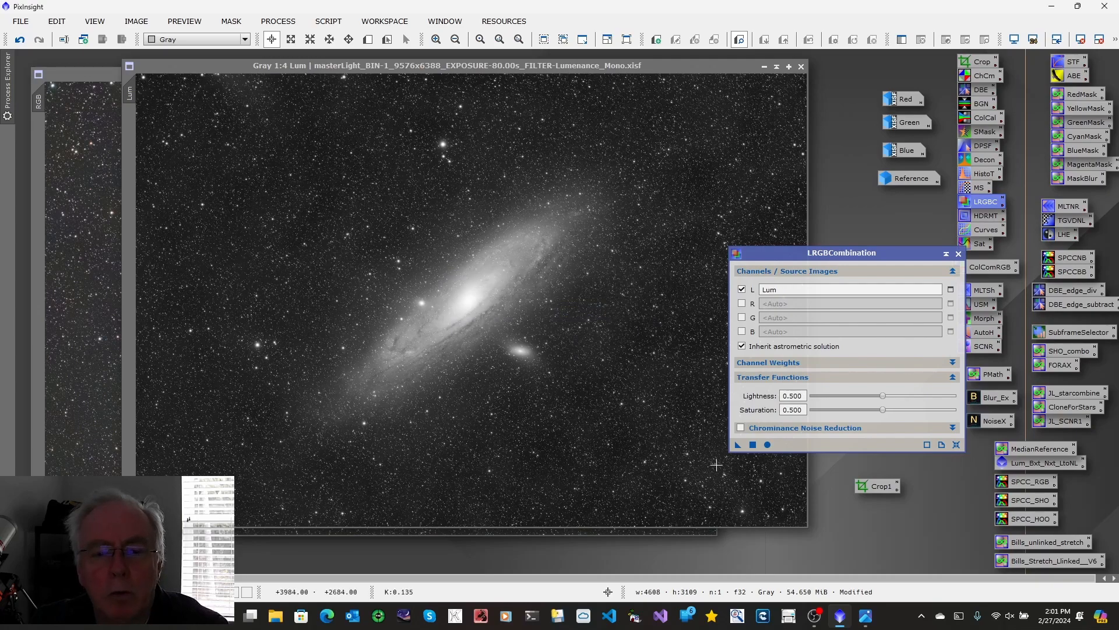
Step: Apply LRGBCombination to the RGB image, close the process, and minimize the Lum image
{"action": "left_click_drag", "start_coordinate": [738, 444], "coordinate": [82, 312]}
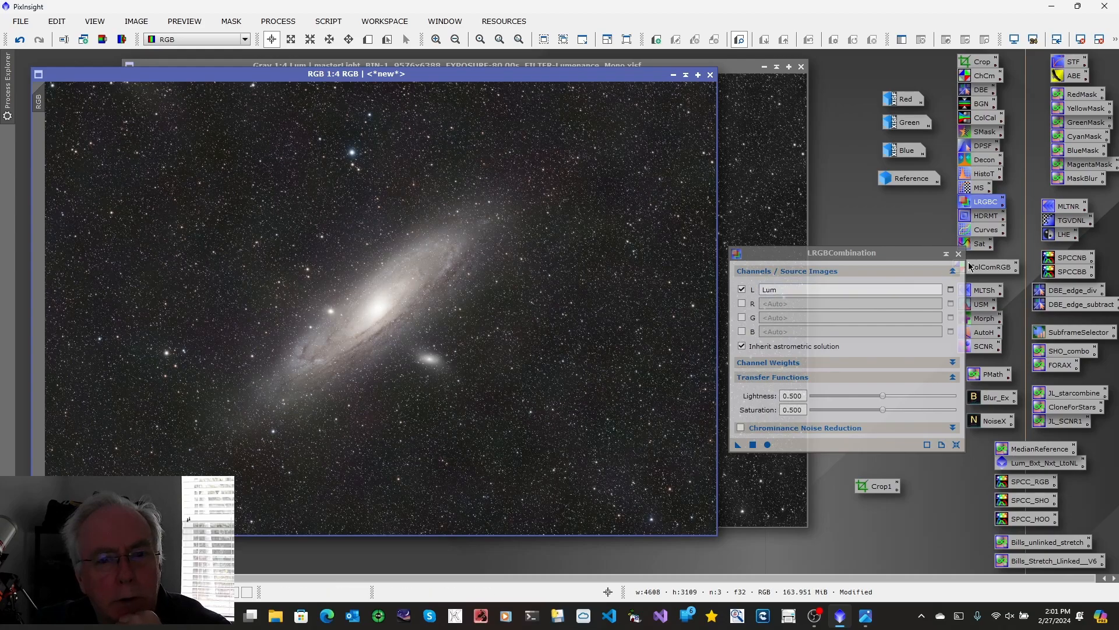
{"action": "left_click", "coordinate": [958, 254]}
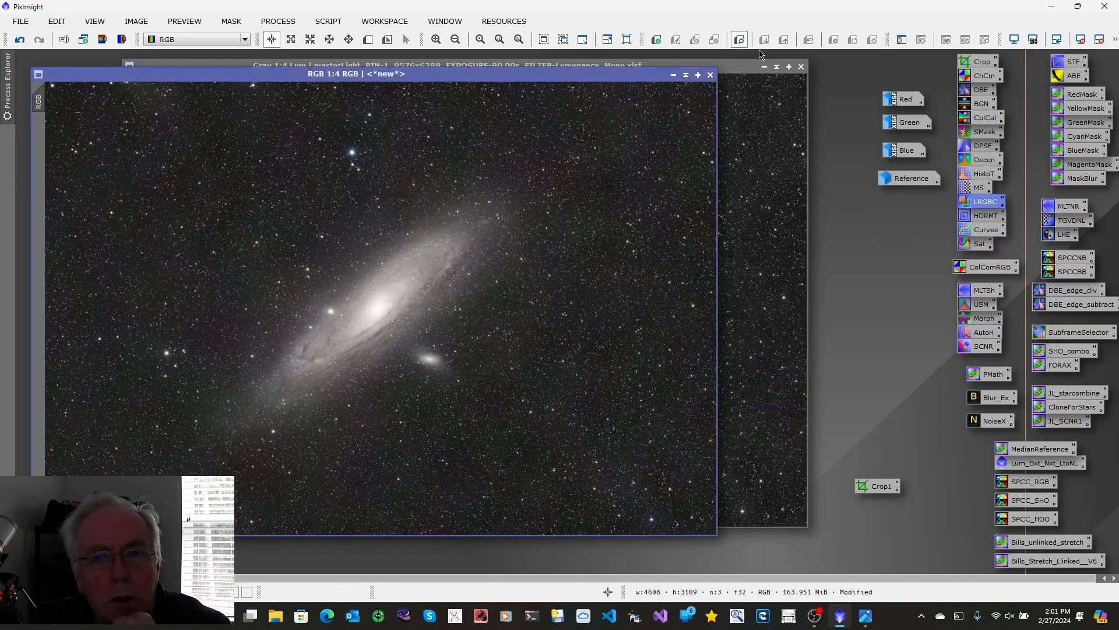
{"action": "left_click", "coordinate": [764, 67]}
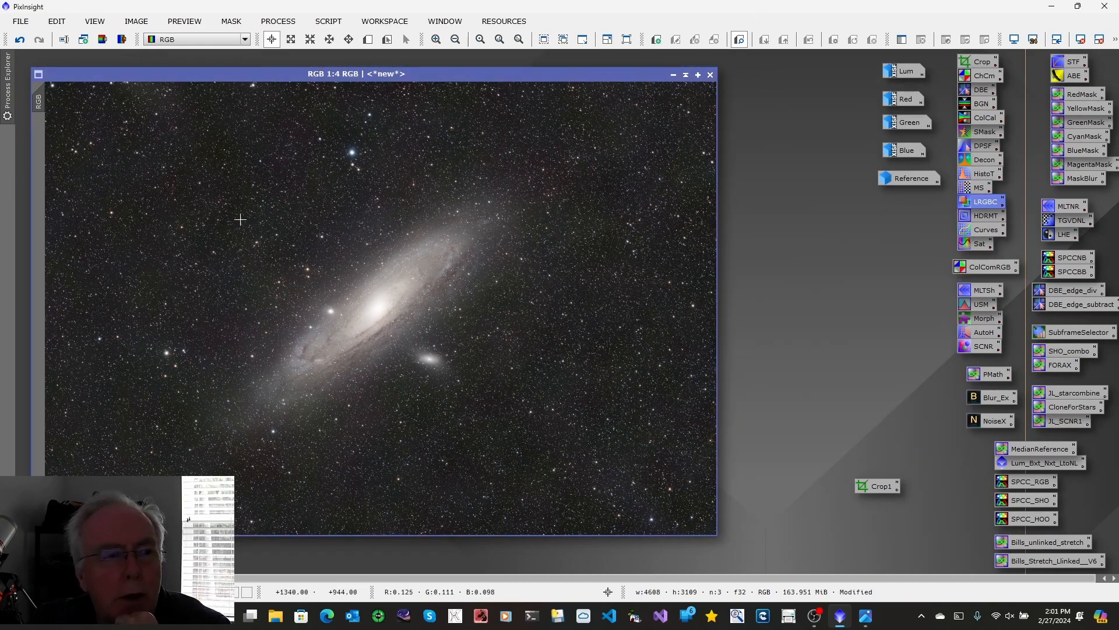
Step: Change the combined image's identifier to LRGB and consult the LRGB workflow chart for the following stage
{"action": "right_click", "coordinate": [47, 103]}
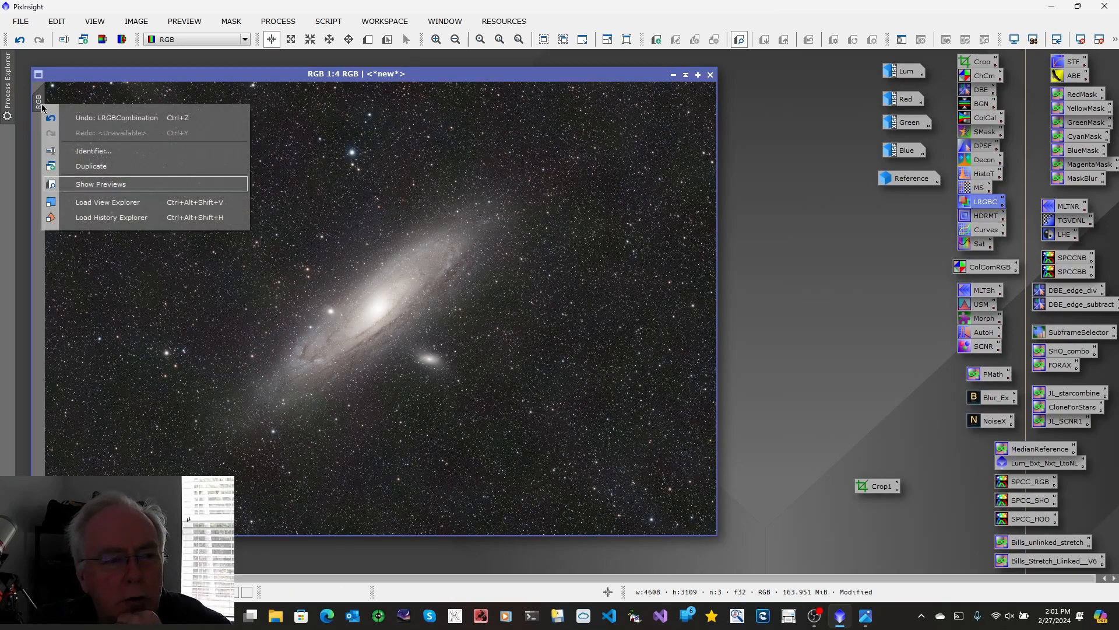
{"action": "left_click", "coordinate": [79, 152]}
{"action": "type", "text": "L"}
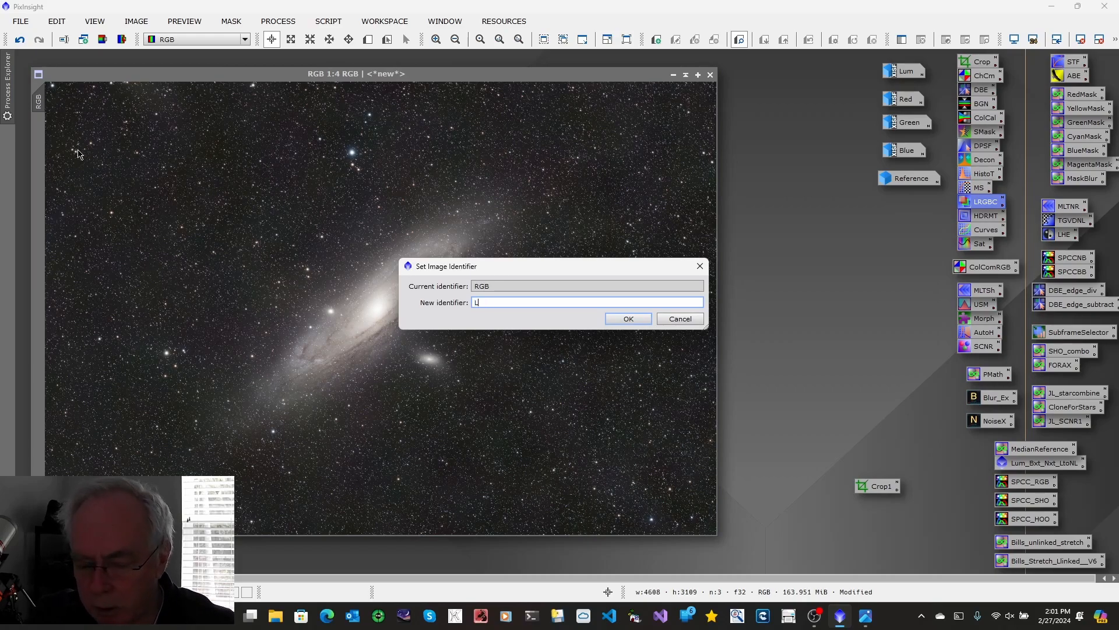
{"action": "type", "text": "RGB"}
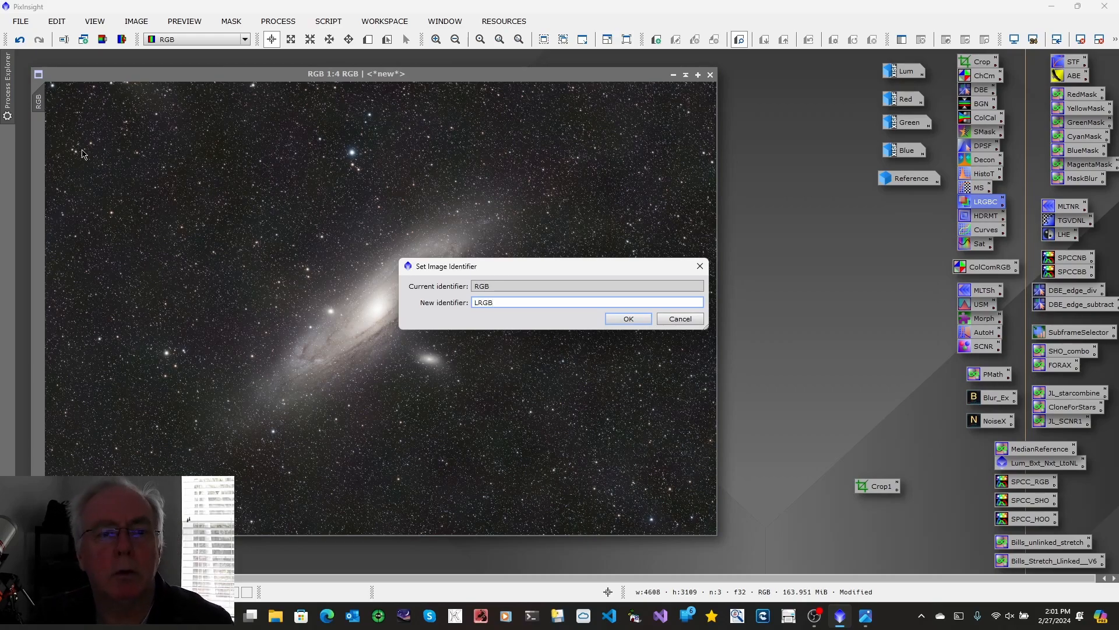
{"action": "left_click", "coordinate": [629, 319]}
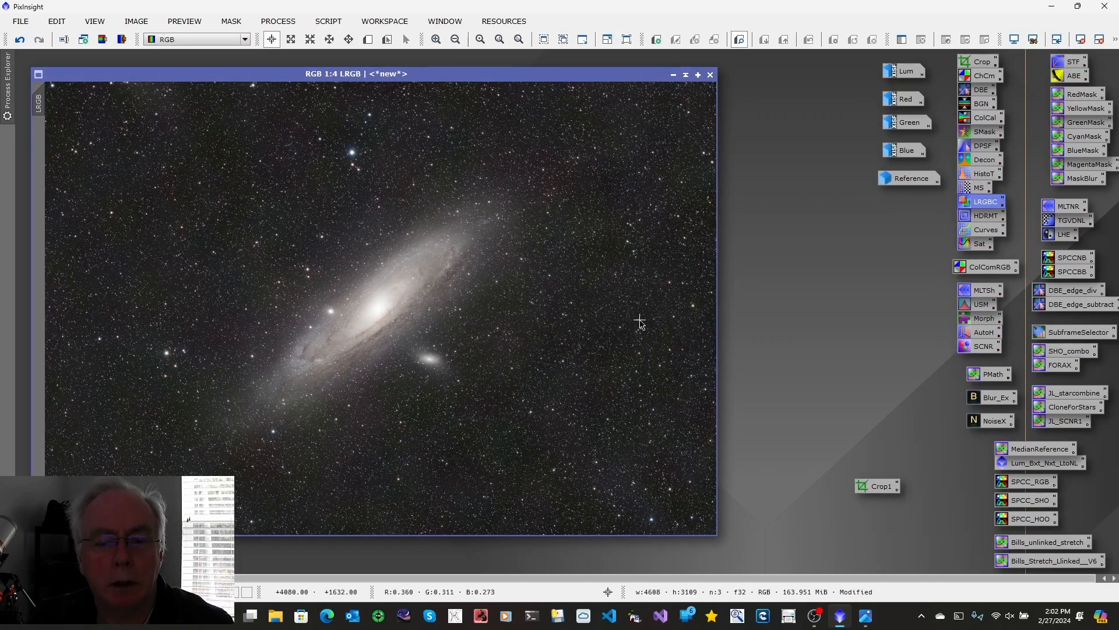
{"action": "left_click", "coordinate": [865, 617]}
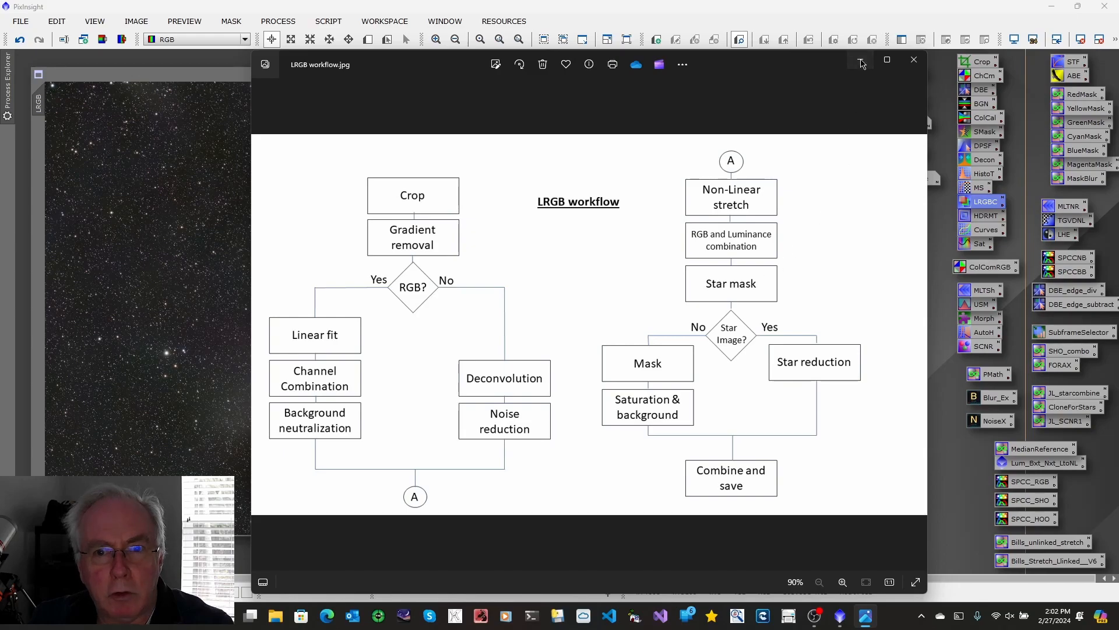
{"action": "left_click", "coordinate": [862, 64]}
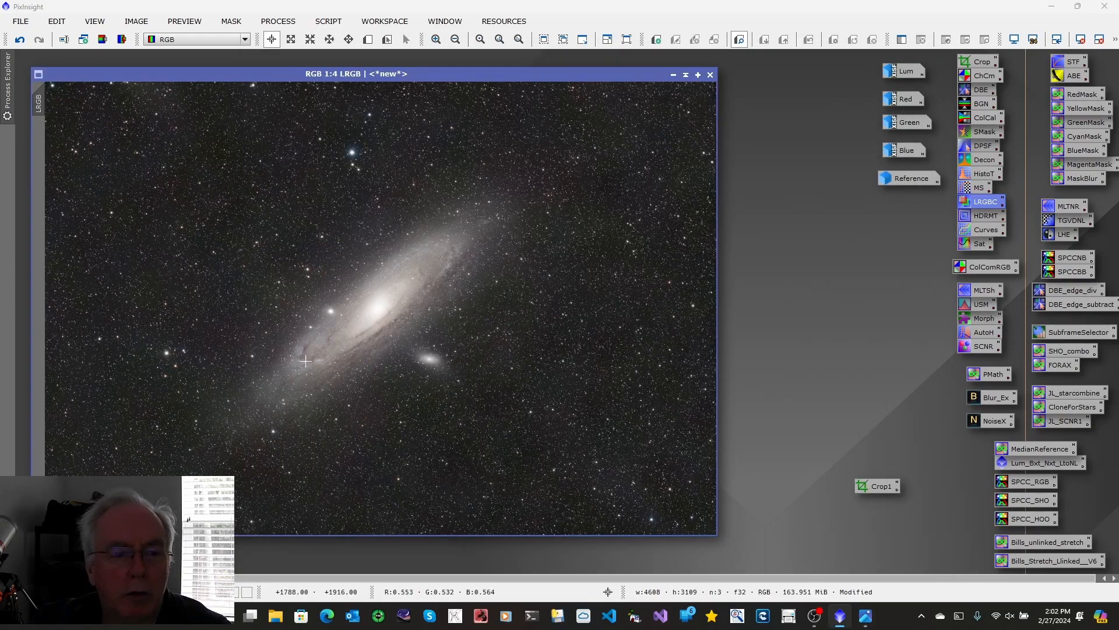
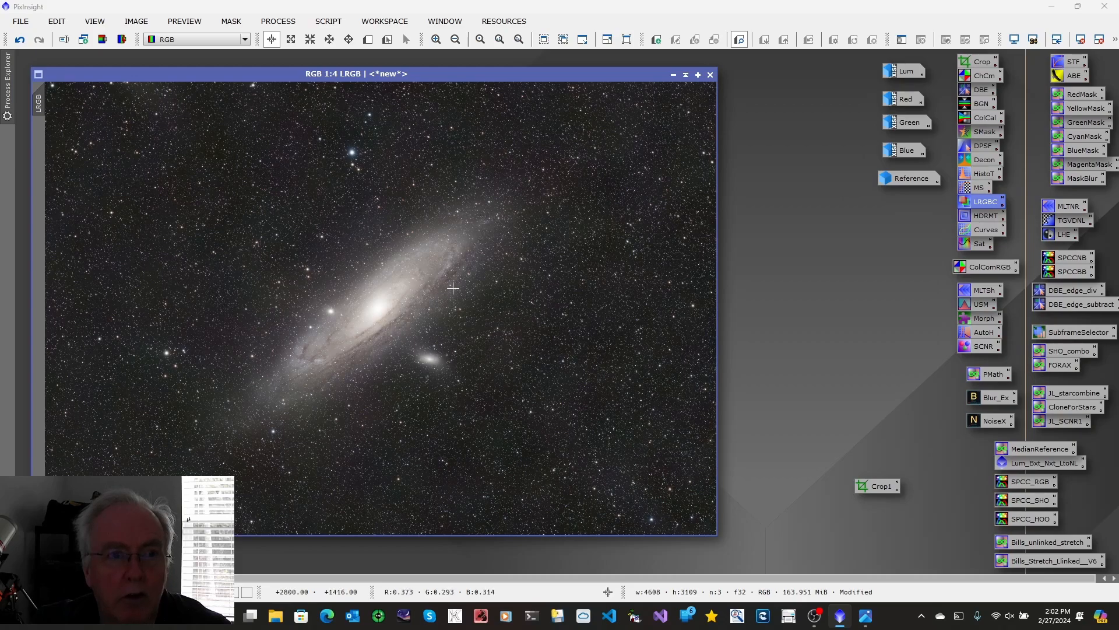
Step: Run StarXTerminator on the LRGB image with Generate Star Image enabled, and close the process
{"action": "left_click", "coordinate": [279, 21]}
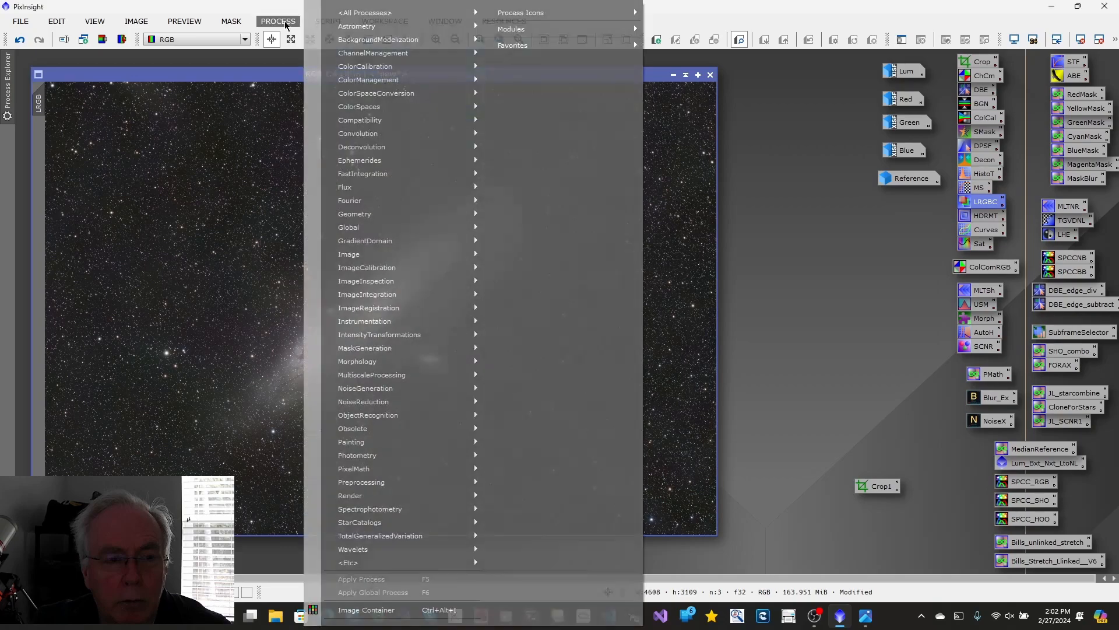
{"action": "mouse_move", "coordinate": [355, 14]}
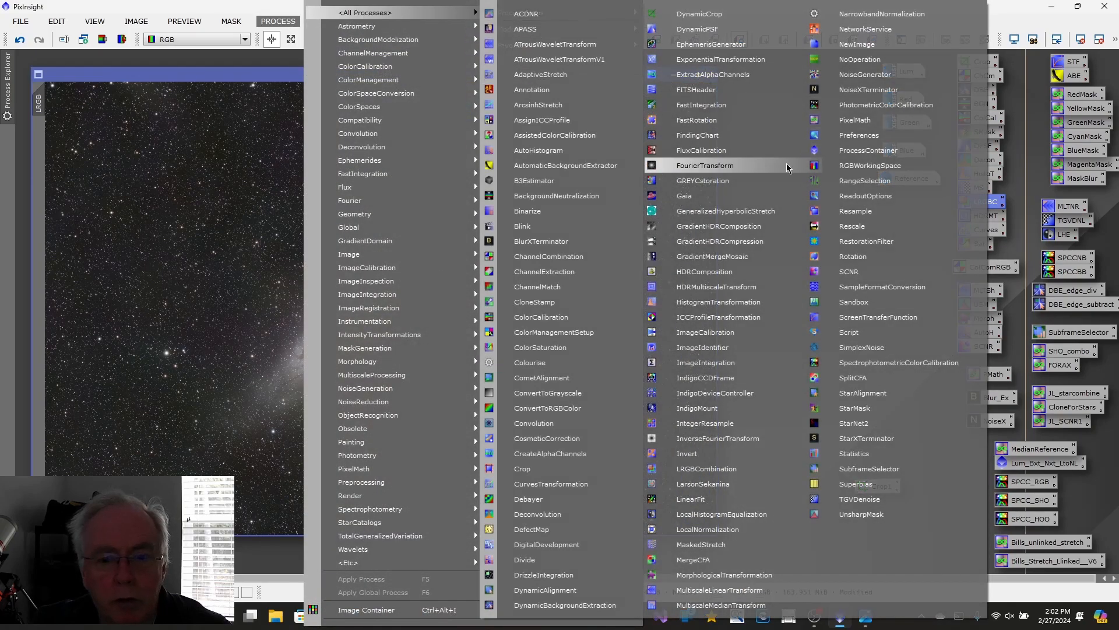
{"action": "left_click", "coordinate": [864, 442]}
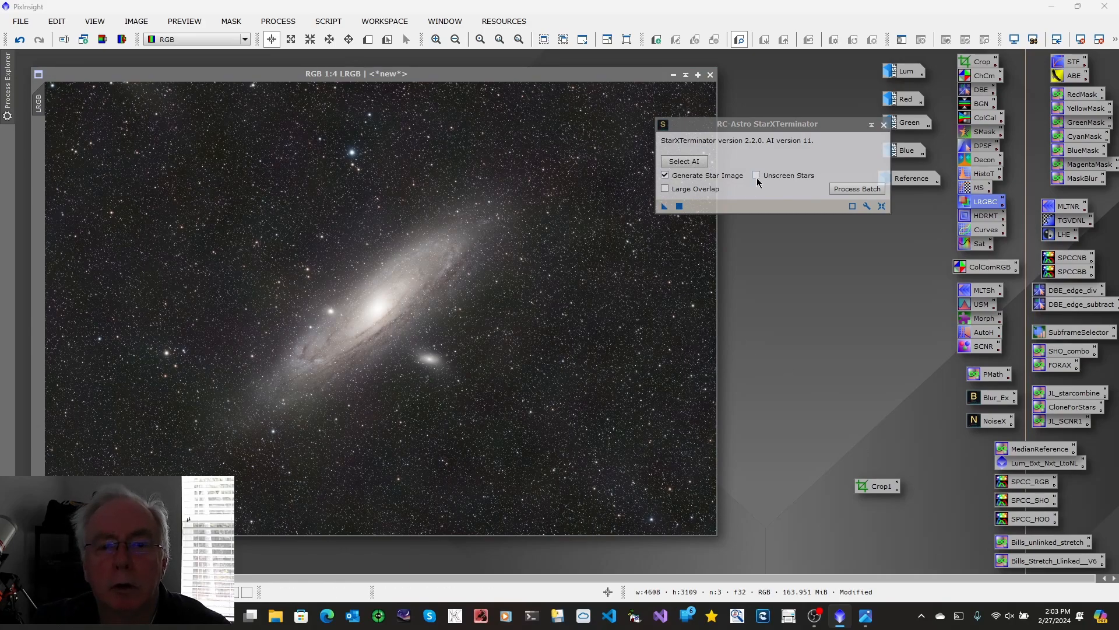
{"action": "left_click_drag", "start_coordinate": [663, 208], "coordinate": [502, 283]}
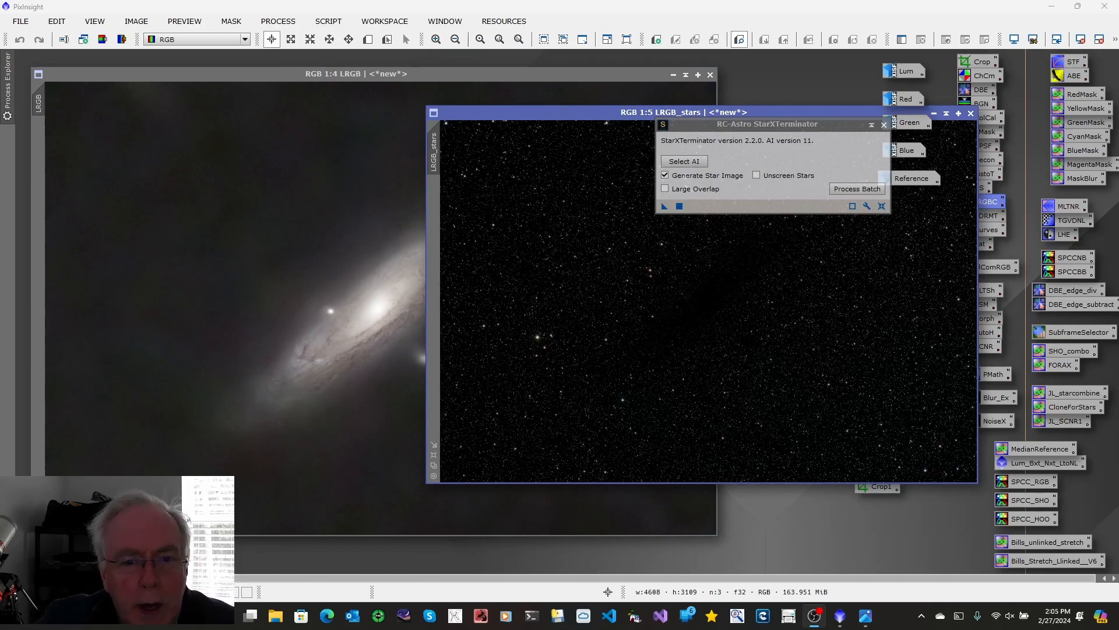
{"action": "left_click", "coordinate": [884, 125]}
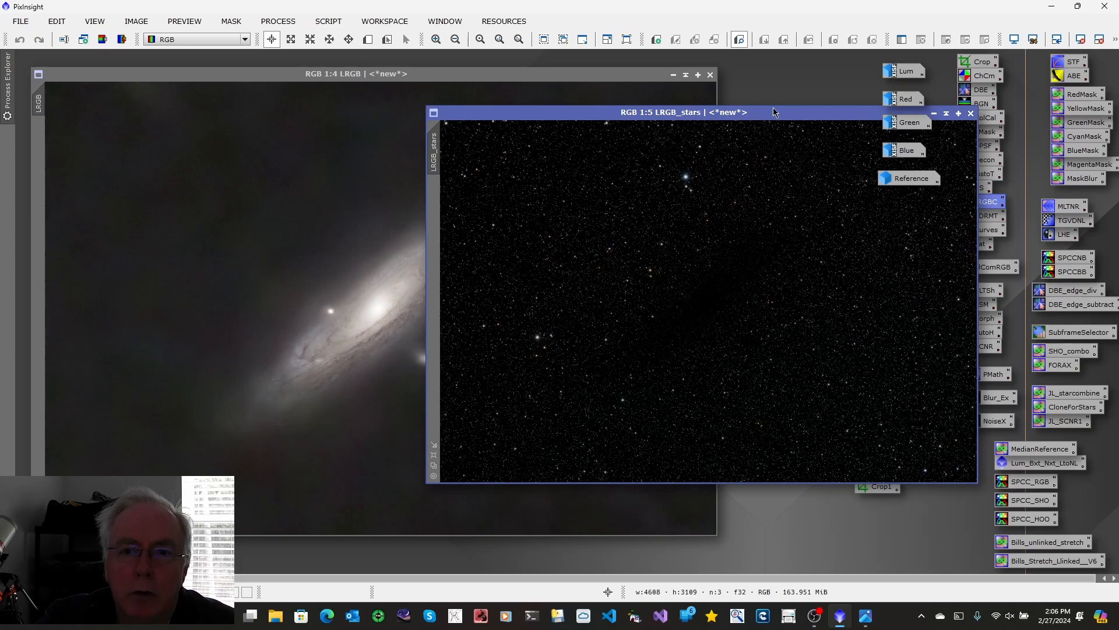
Step: Change the extracted star image's identifier to Stars
{"action": "right_click", "coordinate": [437, 150]}
{"action": "left_click", "coordinate": [477, 194]}
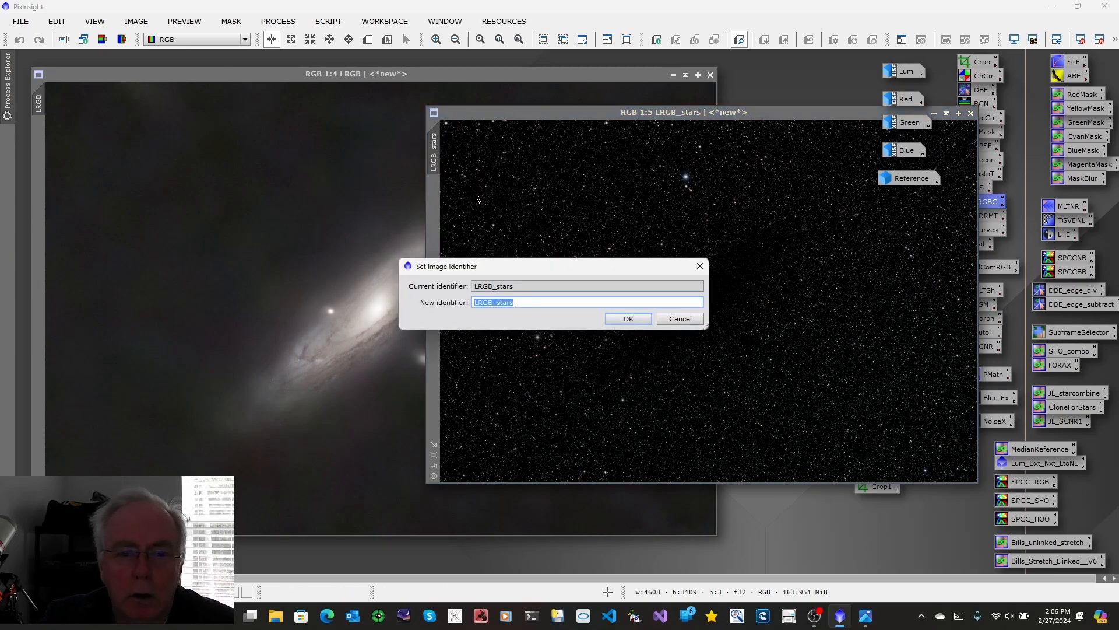
{"action": "type", "text": "S"}
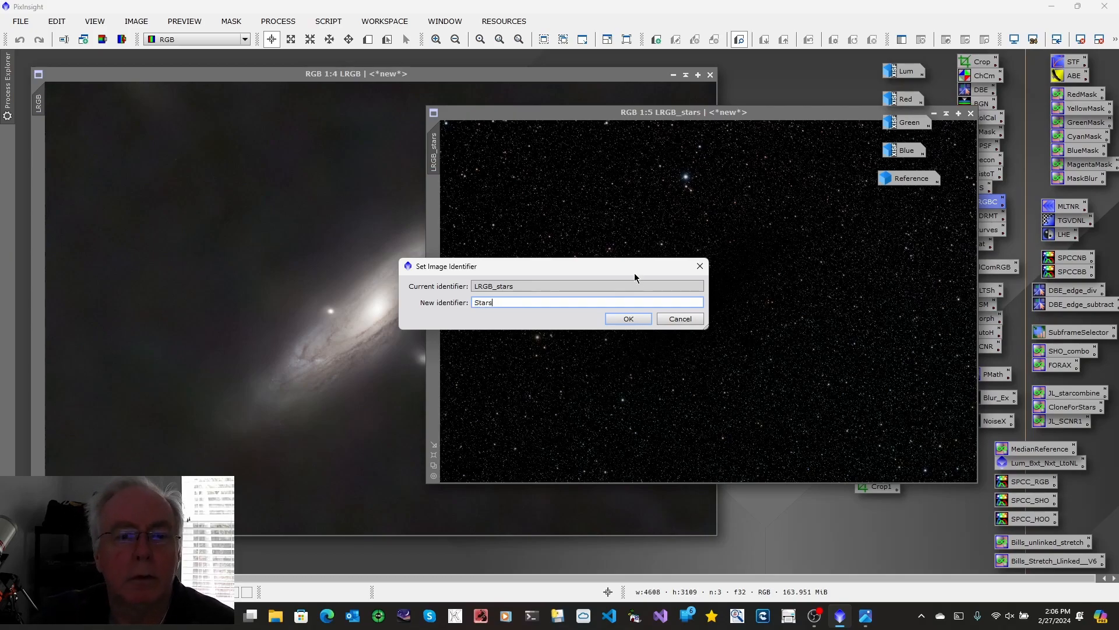
{"action": "left_click", "coordinate": [629, 318]}
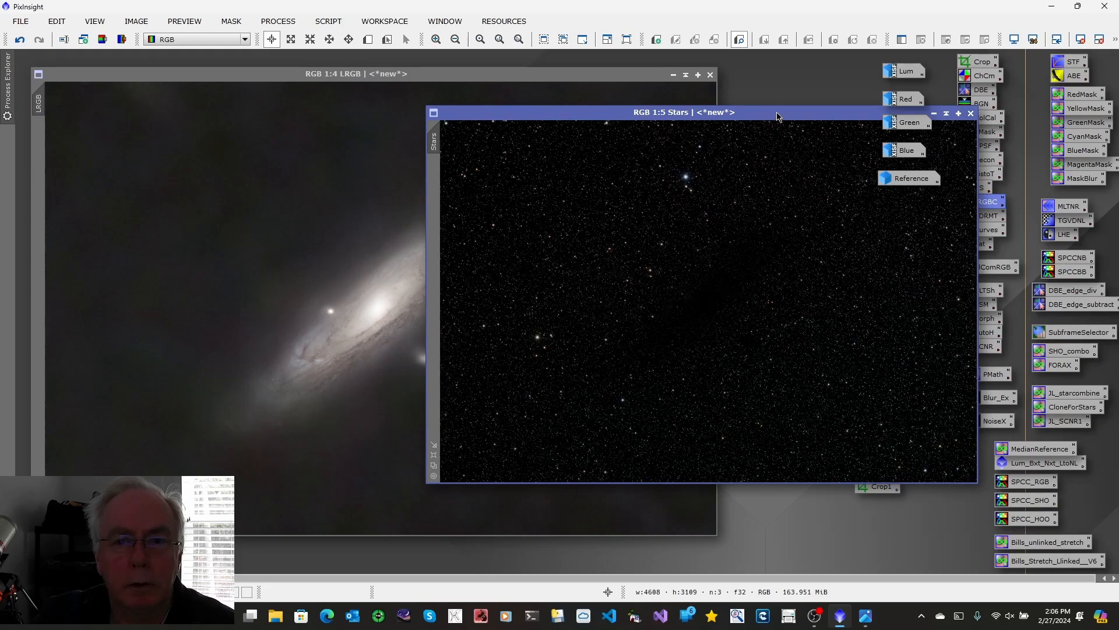
Step: Minimize the Stars image and place its icon below Reference on the workspace
{"action": "left_click_drag", "start_coordinate": [778, 116], "coordinate": [593, 151]}
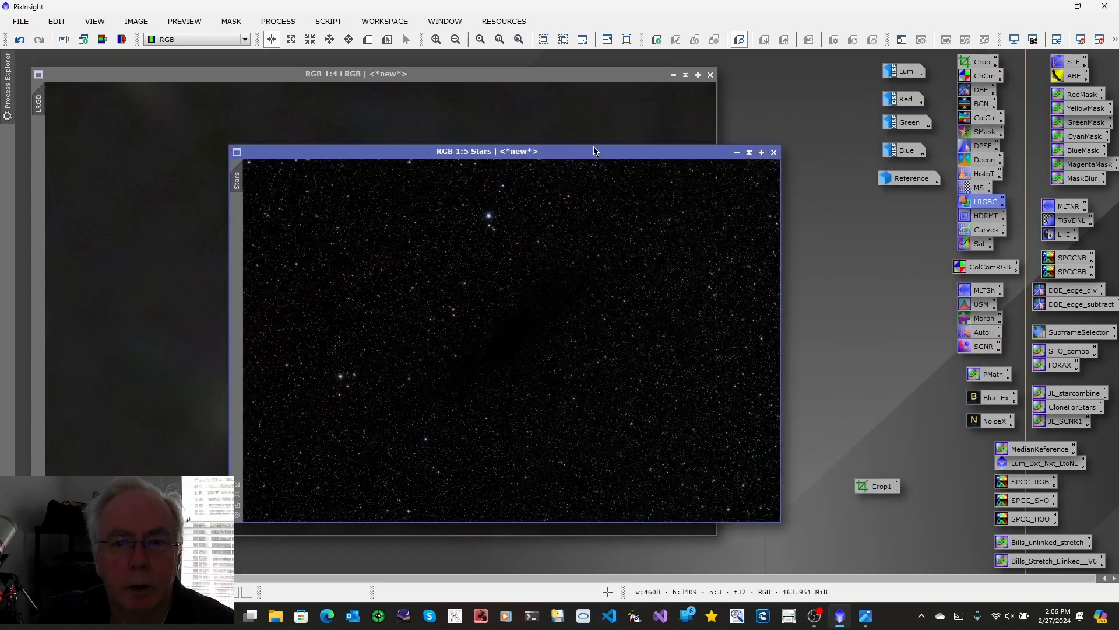
{"action": "left_click", "coordinate": [737, 152]}
{"action": "left_click", "coordinate": [532, 343]}
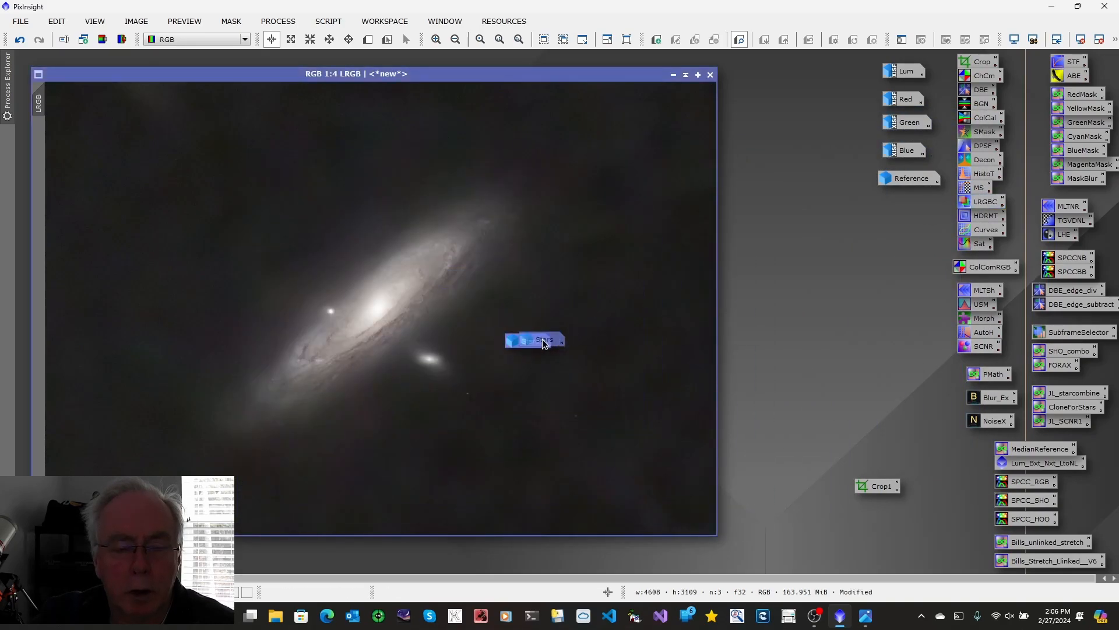
{"action": "left_click_drag", "start_coordinate": [902, 209], "coordinate": [901, 204]}
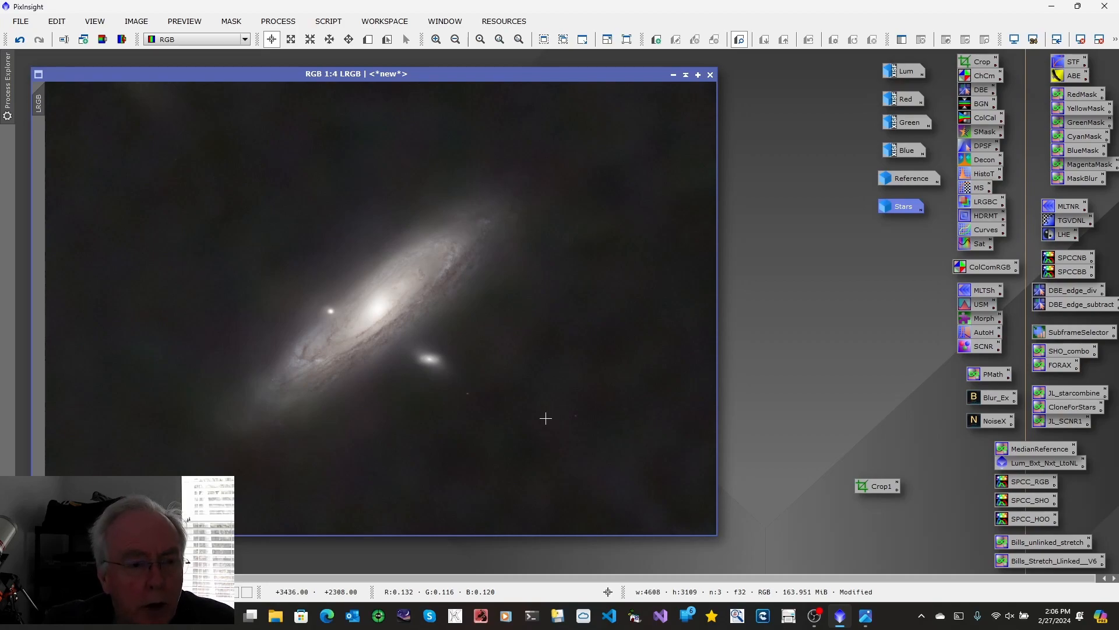
Step: Consult the LRGB workflow chart and open the GAME galaxy mask script for the LRGB image
{"action": "left_click", "coordinate": [866, 617]}
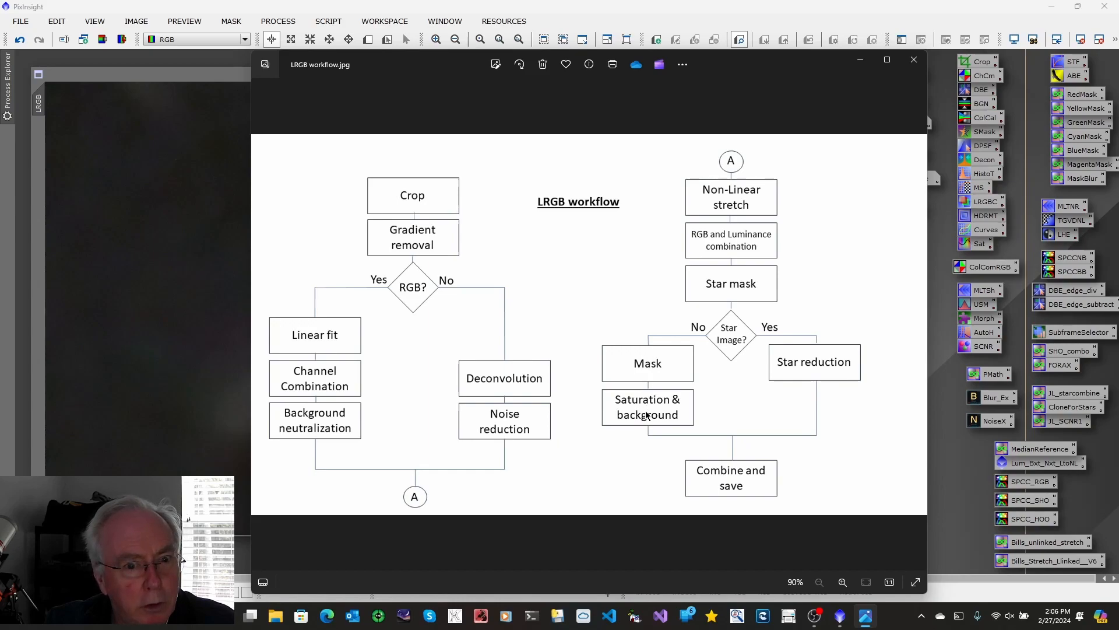
{"action": "left_click", "coordinate": [862, 63]}
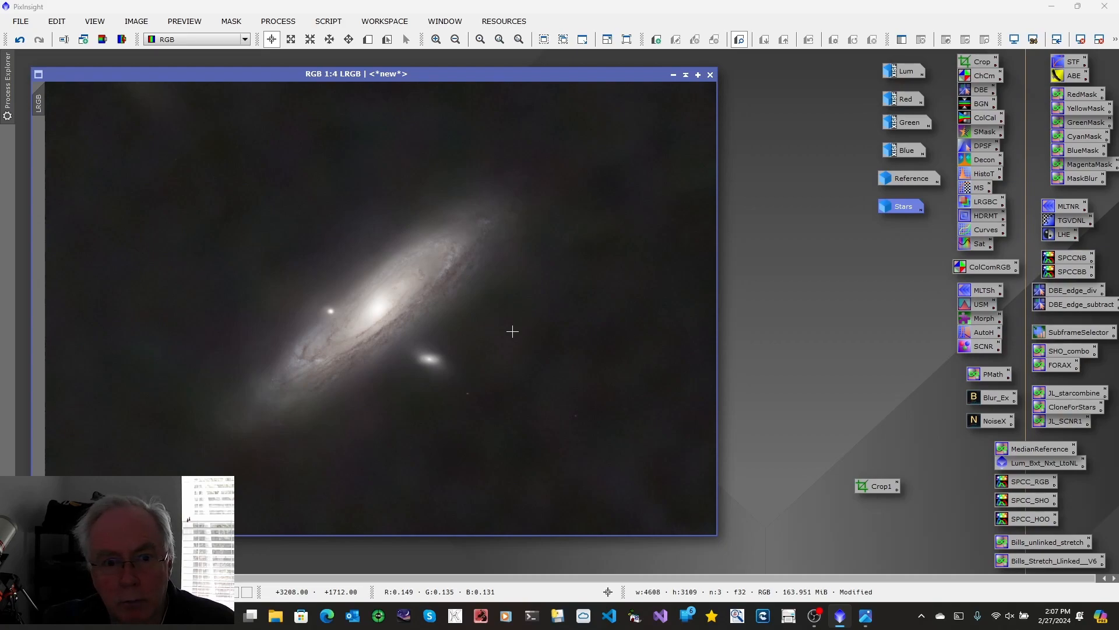
{"action": "left_click", "coordinate": [329, 21]}
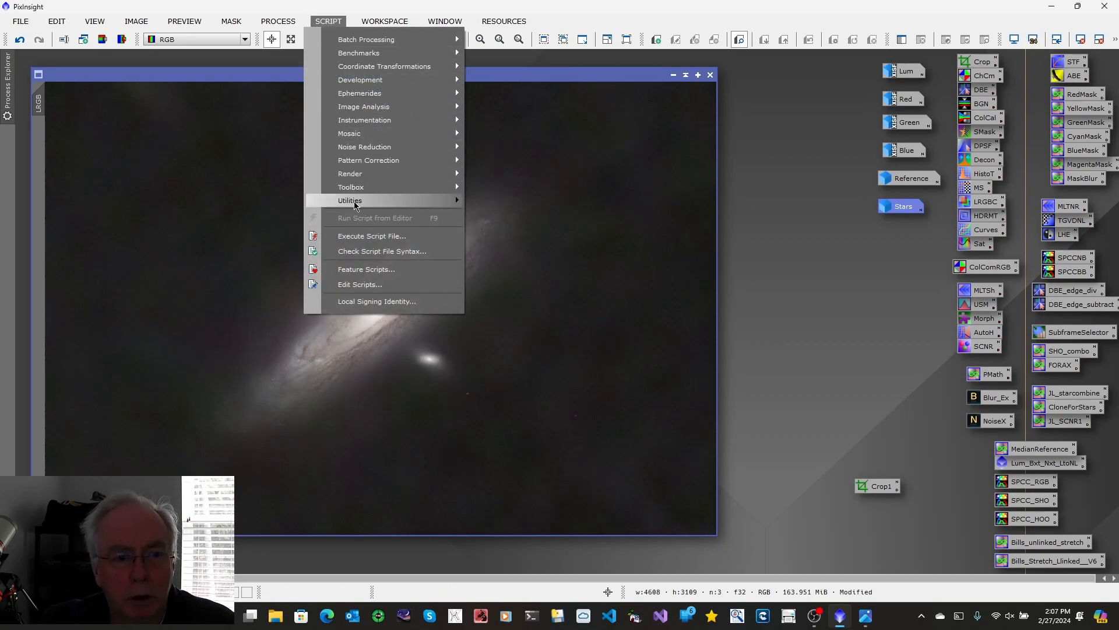
{"action": "mouse_move", "coordinate": [354, 202]}
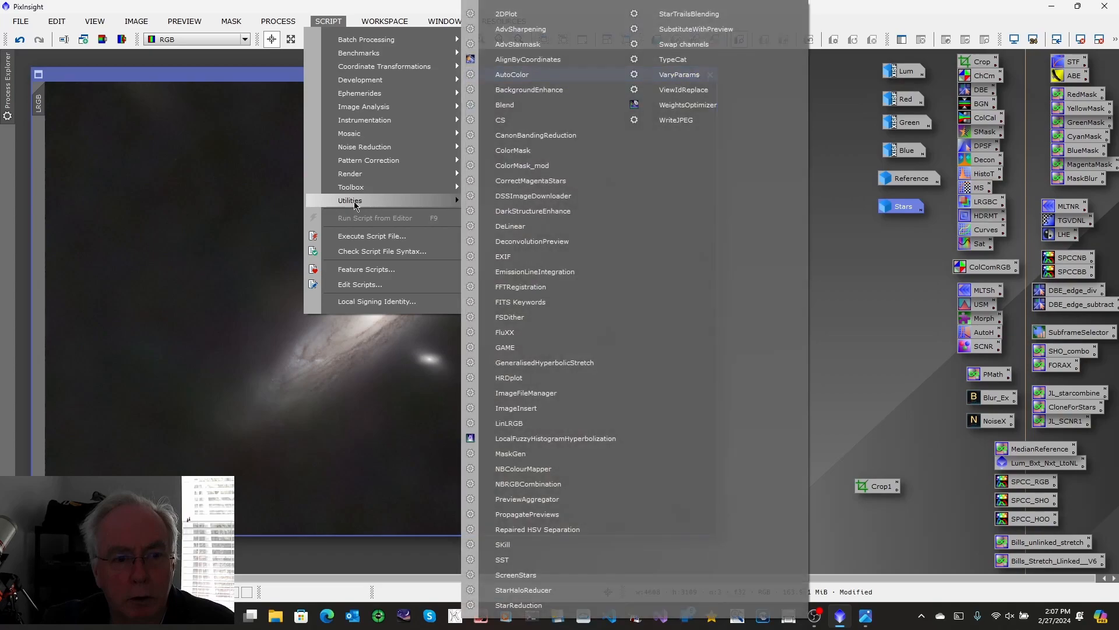
{"action": "left_click", "coordinate": [517, 348]}
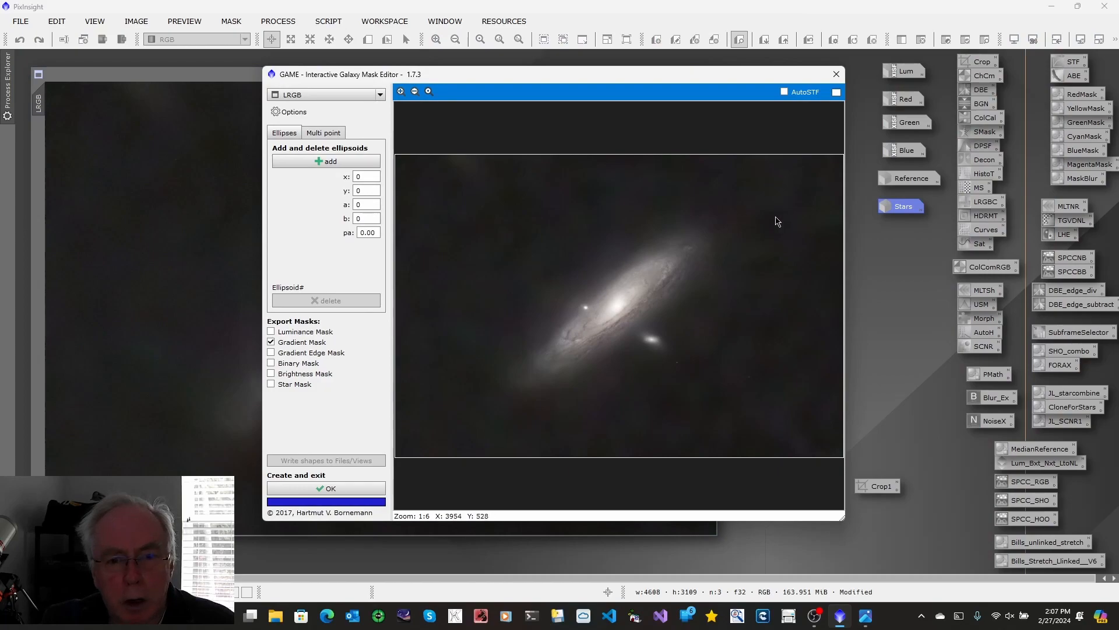
Step: Add an ellipsoid around the galaxy with a about 2241, b about 788 and pa about -37, and create its Gradient Mask
{"action": "left_click", "coordinate": [317, 161]}
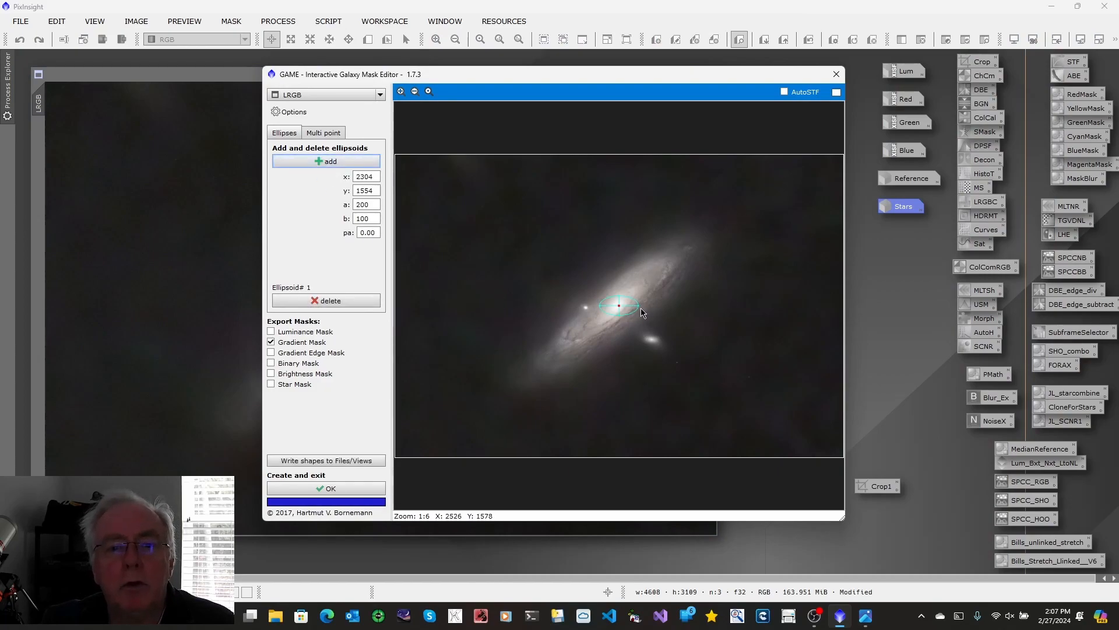
{"action": "left_click_drag", "start_coordinate": [639, 306], "coordinate": [786, 168]}
{"action": "left_click_drag", "start_coordinate": [626, 317], "coordinate": [667, 372]}
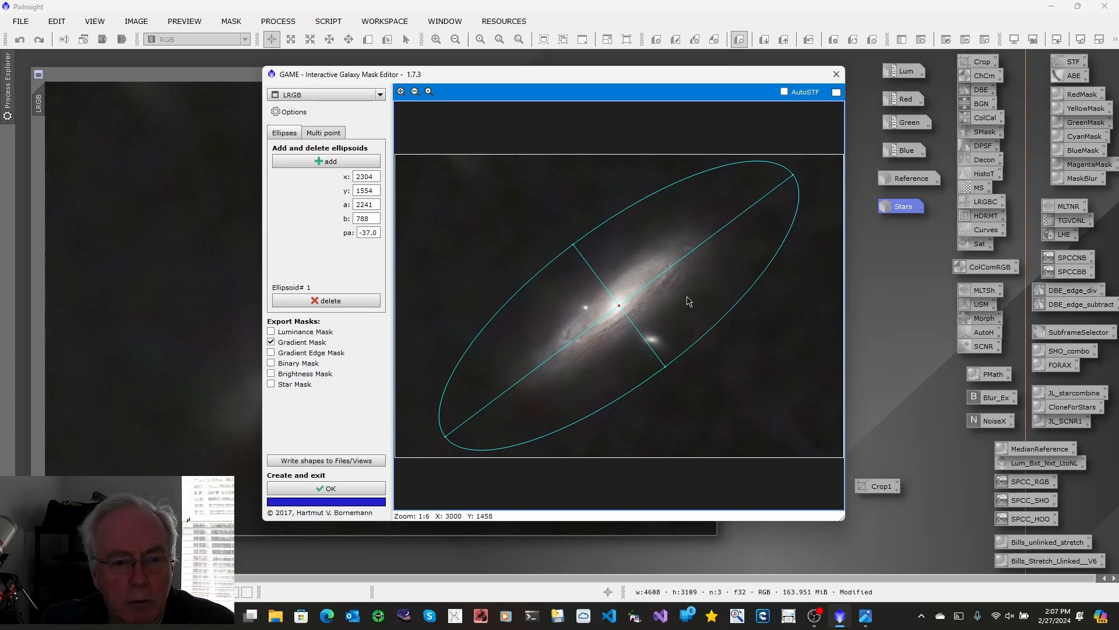
{"action": "left_click", "coordinate": [333, 491]}
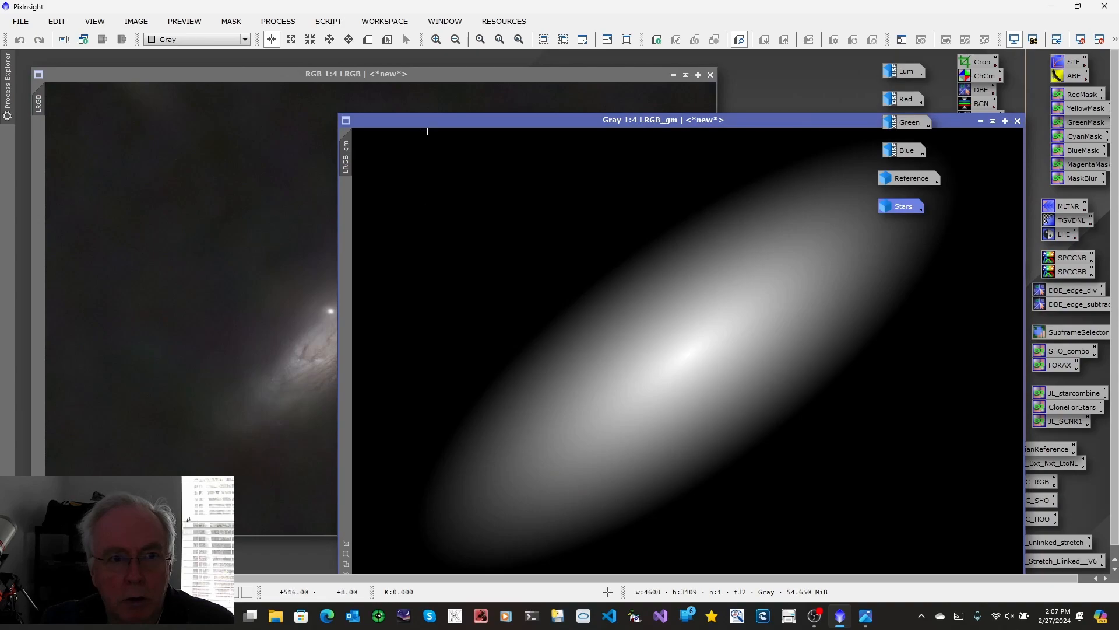
Step: Move the gradient mask window clear of the LRGB image's identifier and change the mask's identifier to Mask
{"action": "left_click_drag", "start_coordinate": [434, 120], "coordinate": [233, 102]}
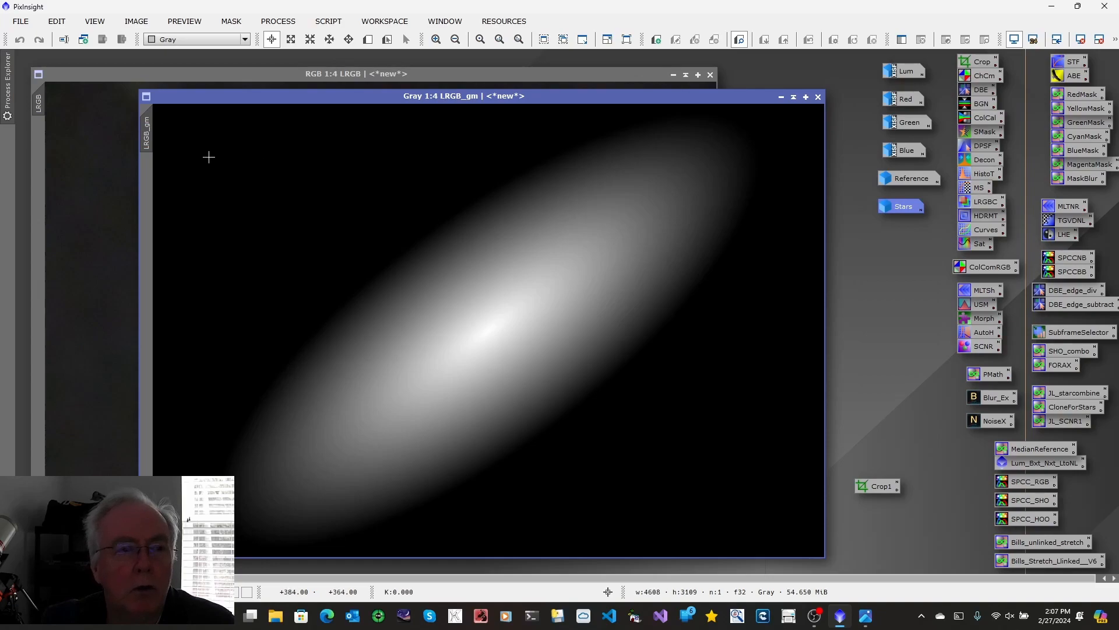
{"action": "right_click", "coordinate": [149, 135]}
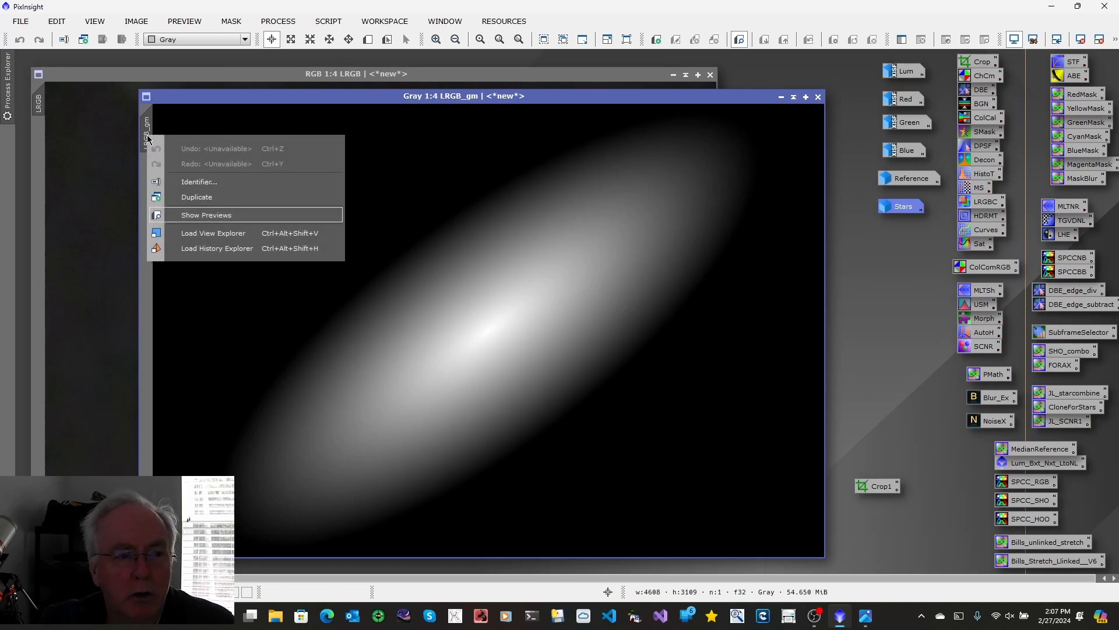
{"action": "left_click", "coordinate": [178, 183]}
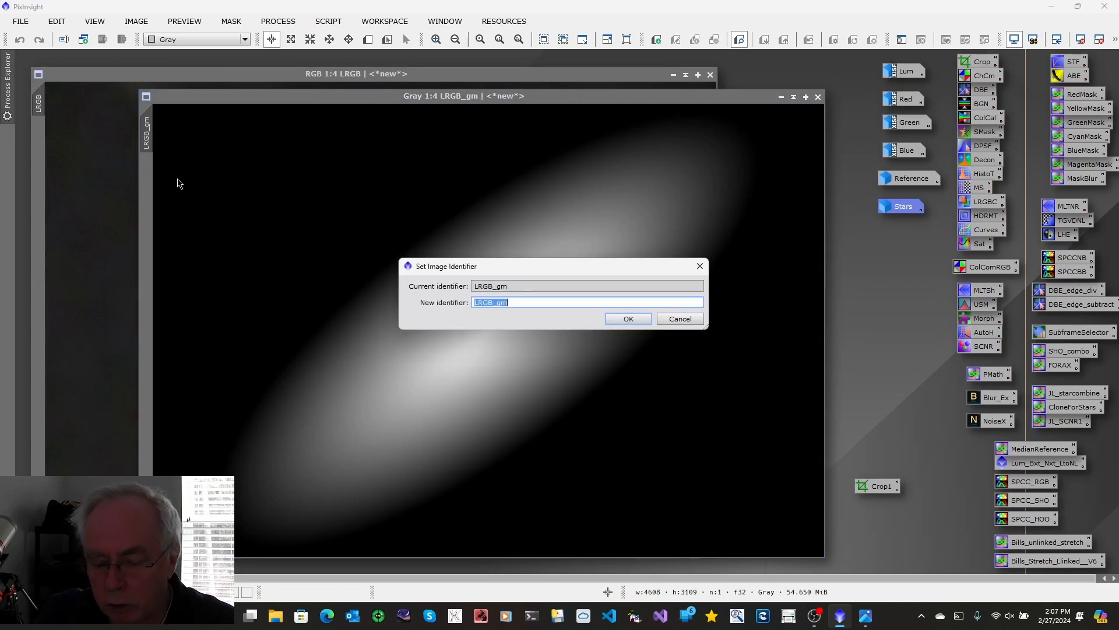
{"action": "type", "text": "Mask"}
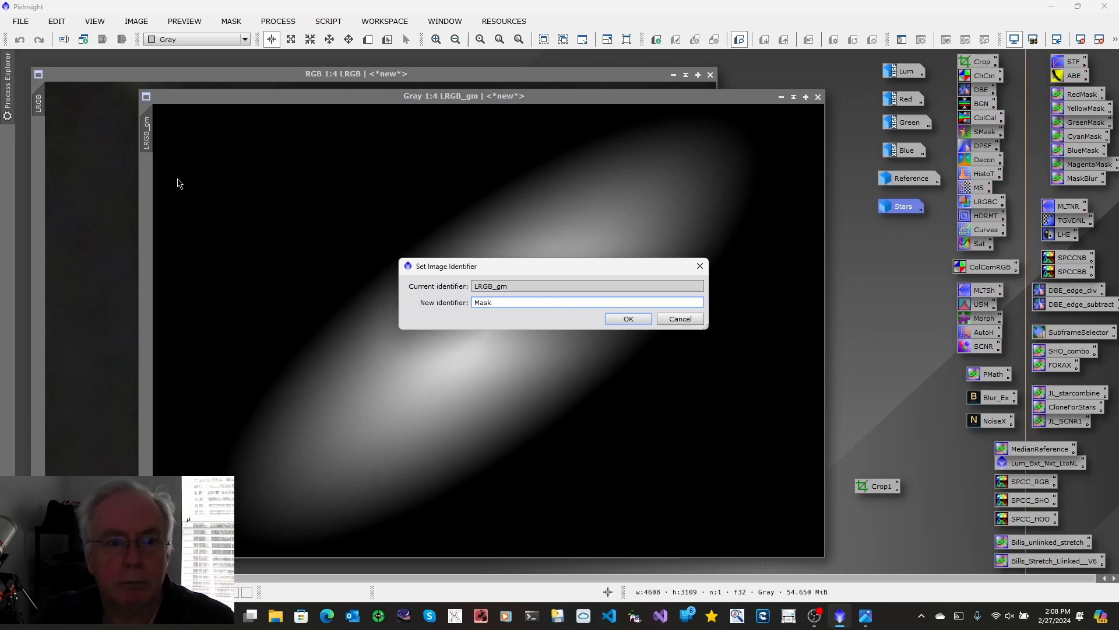
{"action": "left_click", "coordinate": [635, 318]}
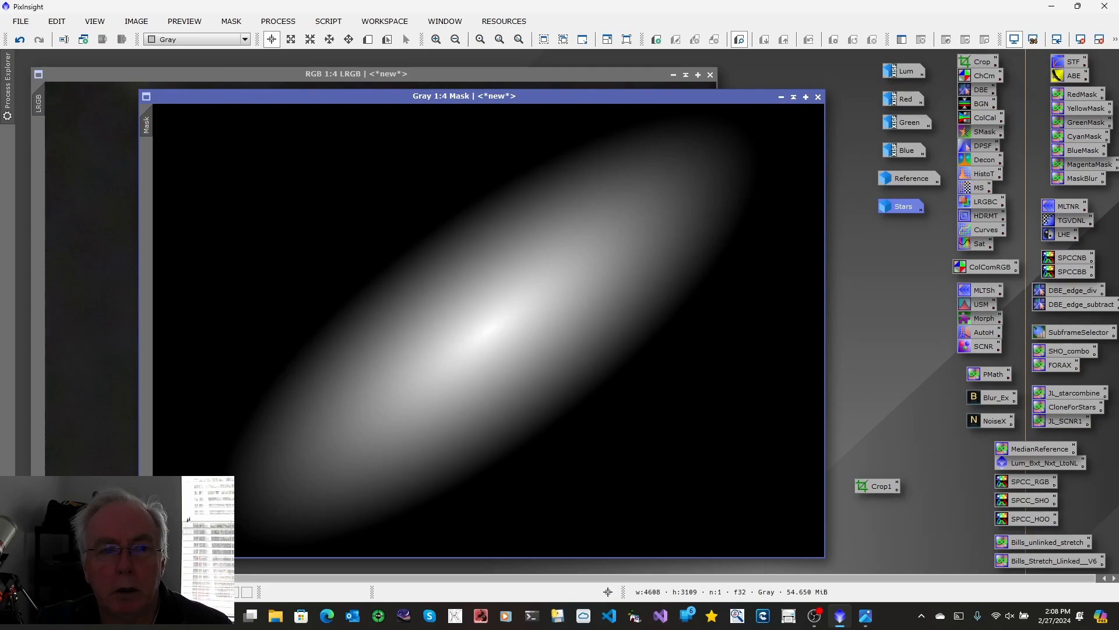
Step: Apply Mask to the LRGB image, then minimize the mask and place its icon below Stars
{"action": "left_click_drag", "start_coordinate": [153, 126], "coordinate": [43, 142]}
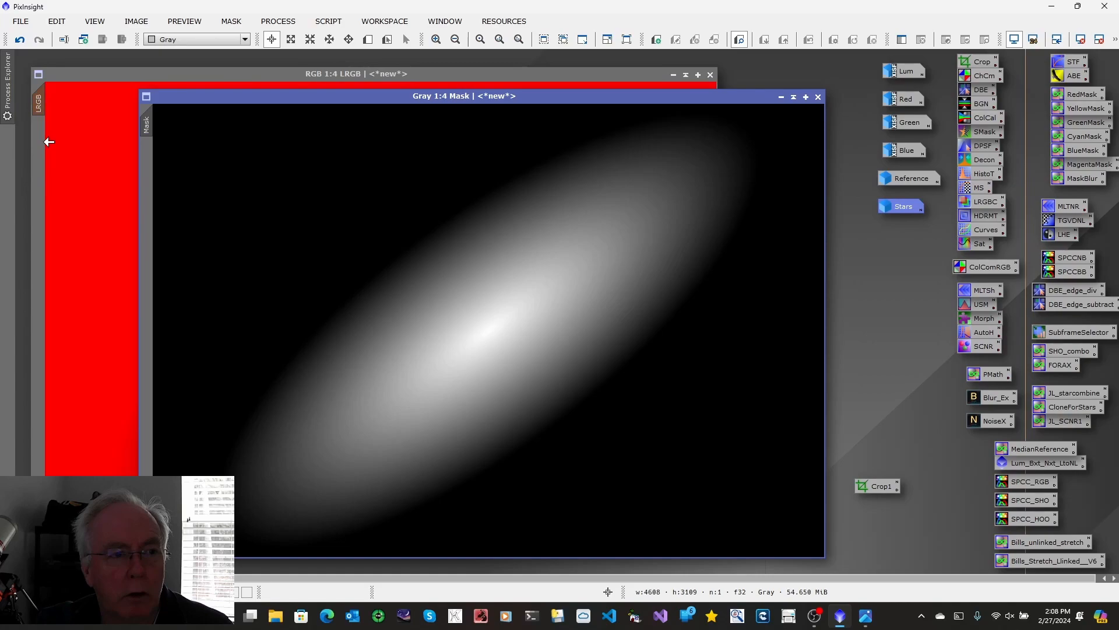
{"action": "left_click", "coordinate": [782, 98]}
{"action": "mouse_move", "coordinate": [498, 334]}
{"action": "left_click_drag", "start_coordinate": [498, 333], "coordinate": [894, 239]}
{"action": "mouse_move", "coordinate": [893, 239]}
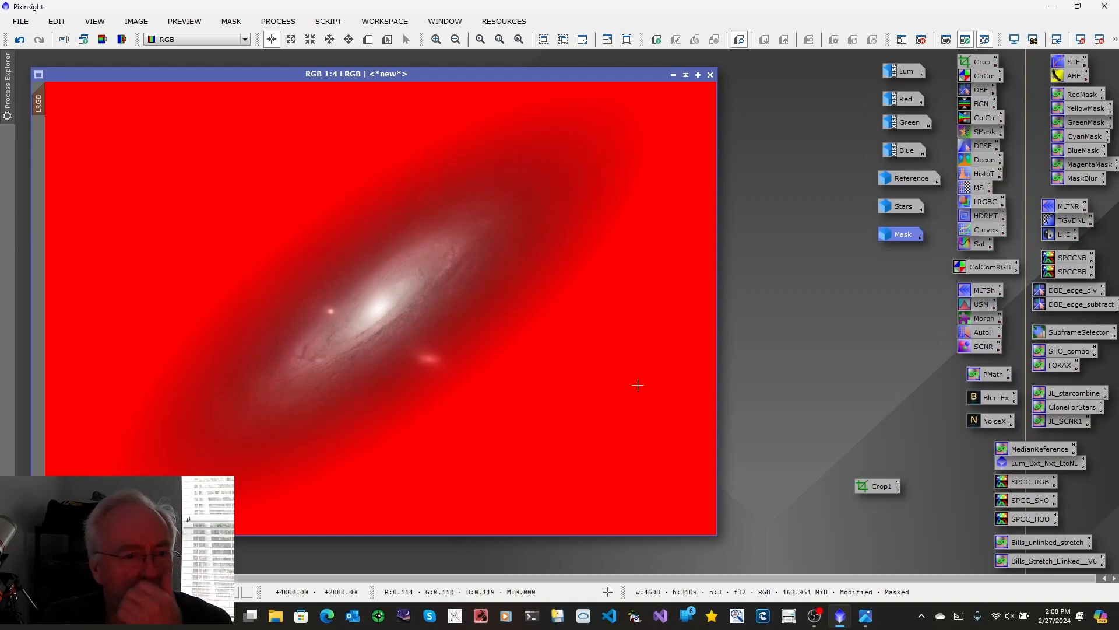
Step: Hide the mask overlay on the LRGB image and open ColorSaturation with its real-time preview
{"action": "left_click", "coordinate": [231, 22]}
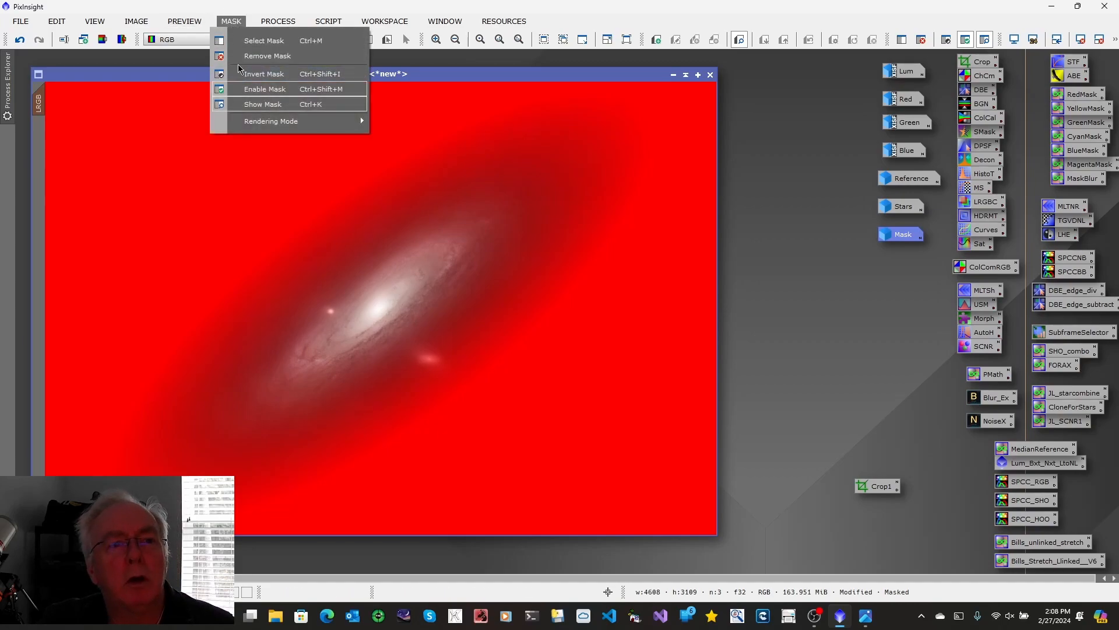
{"action": "left_click", "coordinate": [252, 105]}
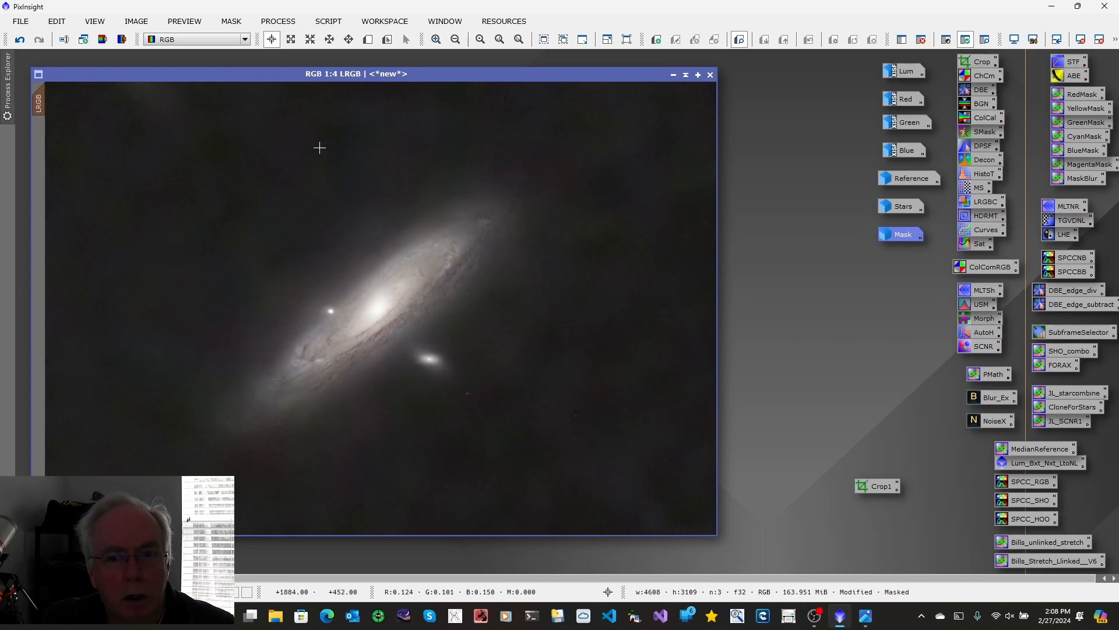
{"action": "double_click", "coordinate": [972, 245]}
{"action": "left_click", "coordinate": [673, 400]}
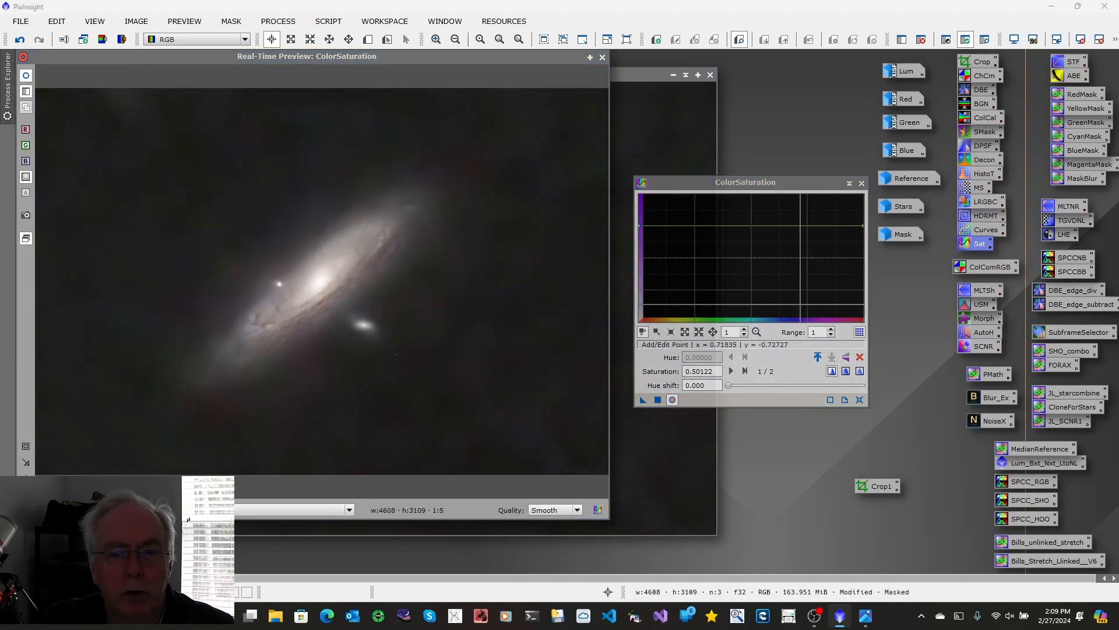
Step: Set the ColorSaturation range to 3, raise the whole curve to about 1.42, apply it to the masked LRGB image and close the process
{"action": "left_click", "coordinate": [832, 330]}
{"action": "left_click", "coordinate": [831, 330]}
{"action": "left_click", "coordinate": [832, 330]}
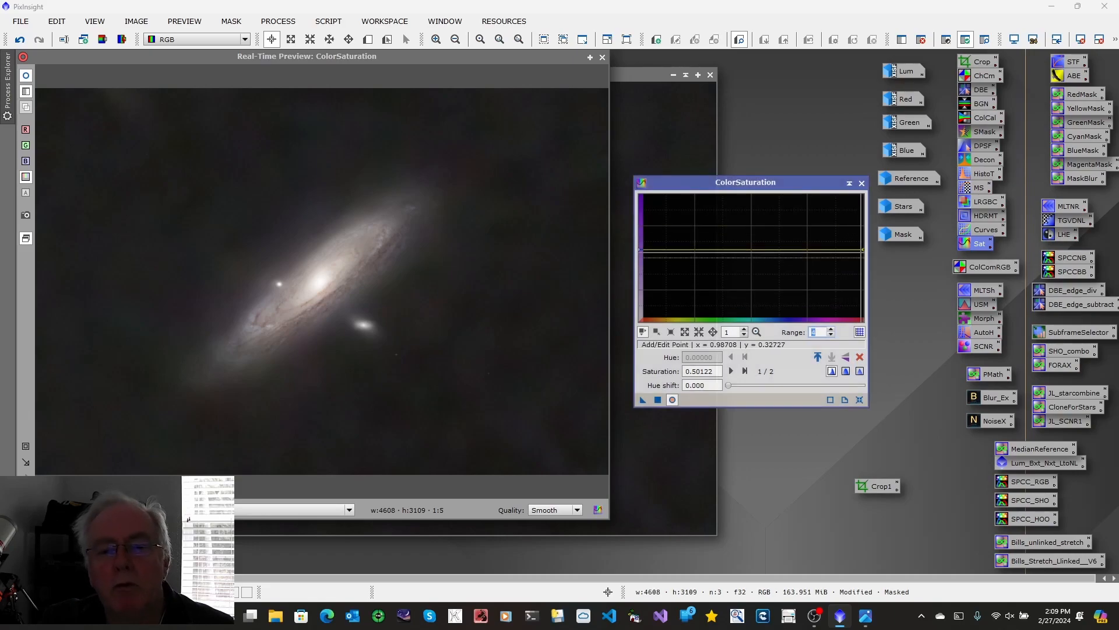
{"action": "left_click", "coordinate": [831, 336]}
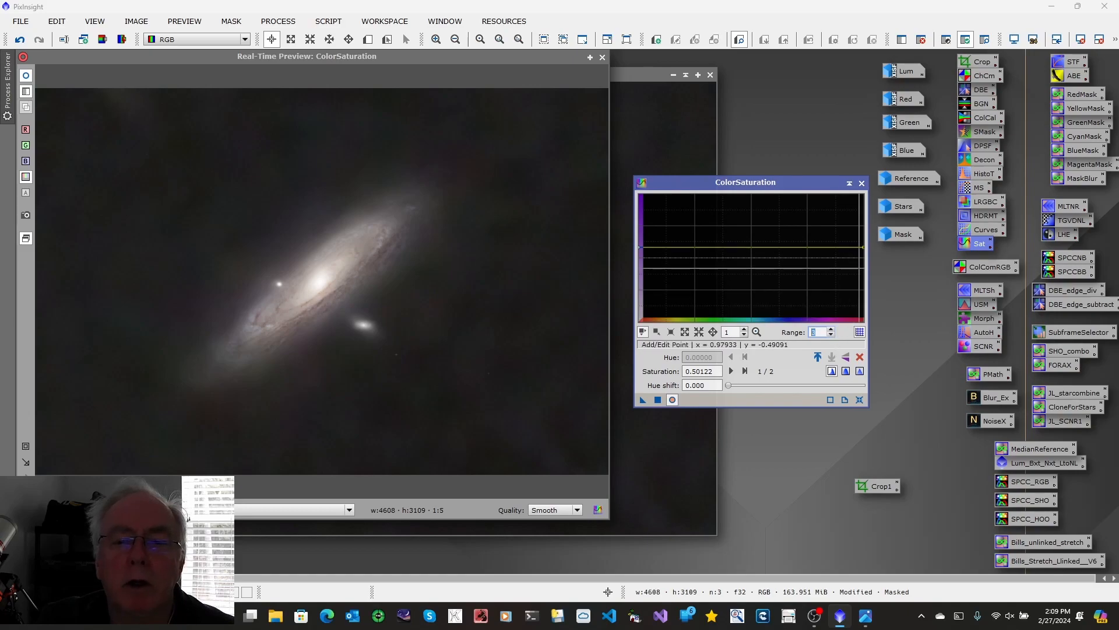
{"action": "left_click", "coordinate": [865, 247]}
{"action": "left_click_drag", "start_coordinate": [863, 241], "coordinate": [864, 221]}
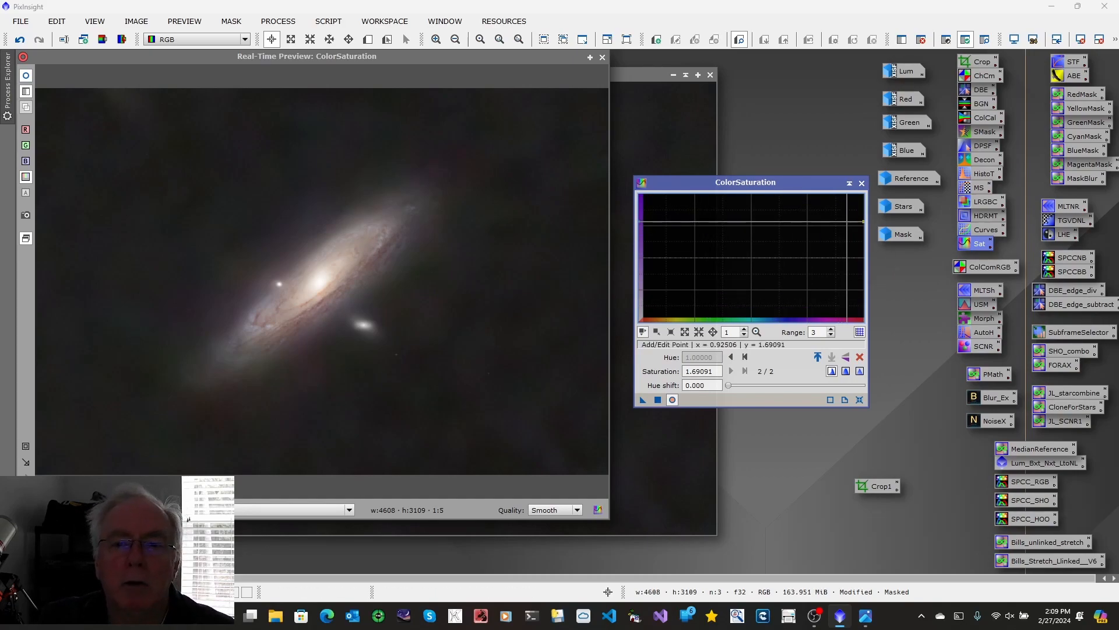
{"action": "left_click_drag", "start_coordinate": [863, 221], "coordinate": [864, 228]}
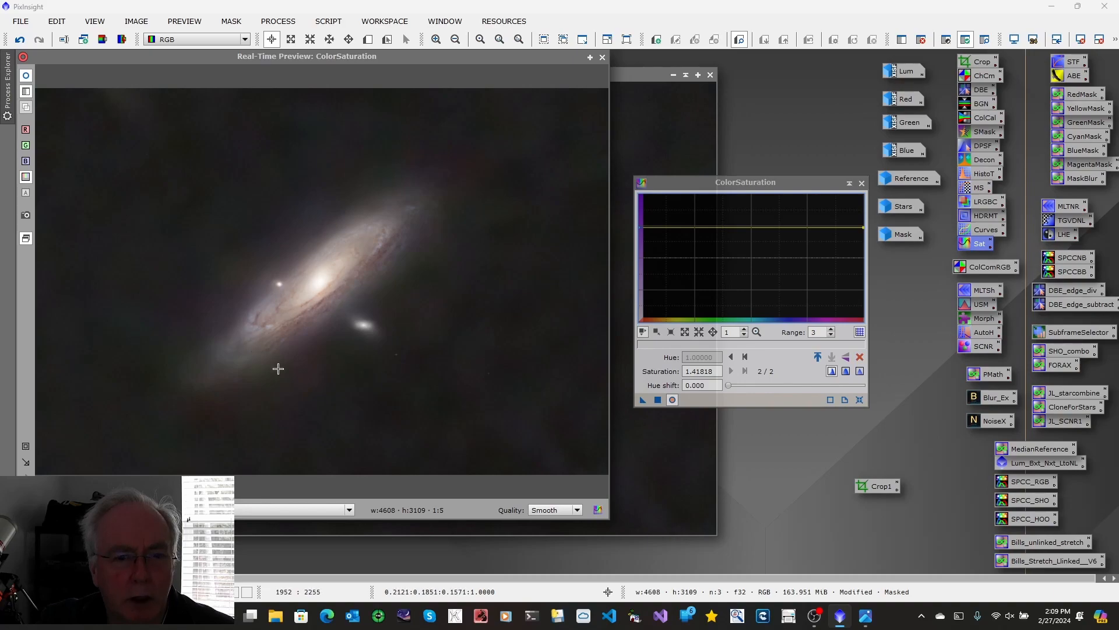
{"action": "left_click", "coordinate": [657, 400]}
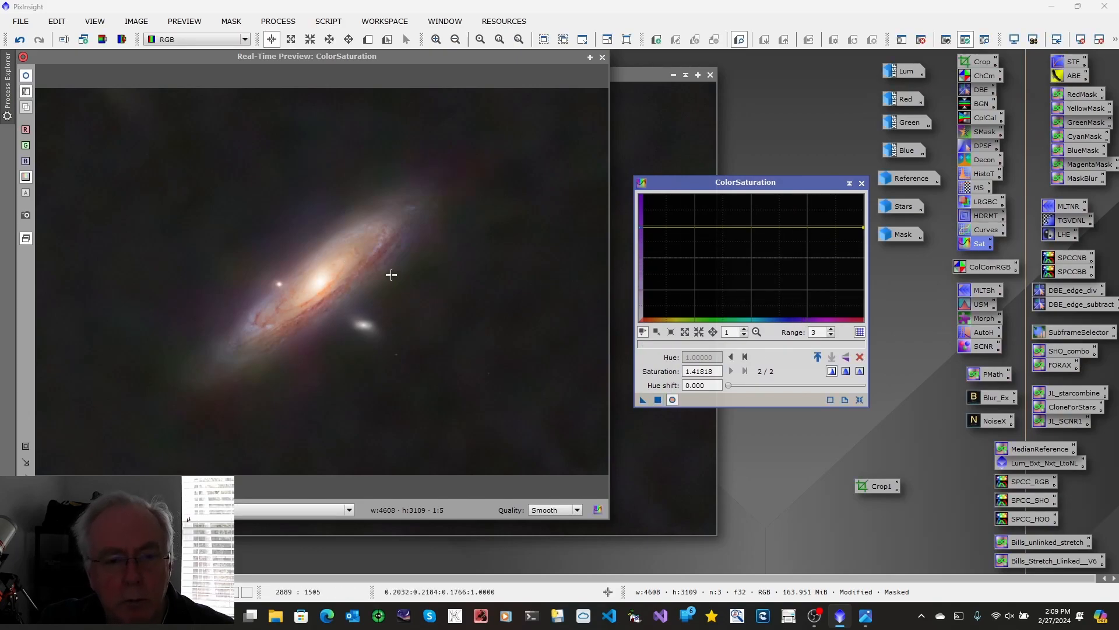
{"action": "left_click", "coordinate": [861, 184]}
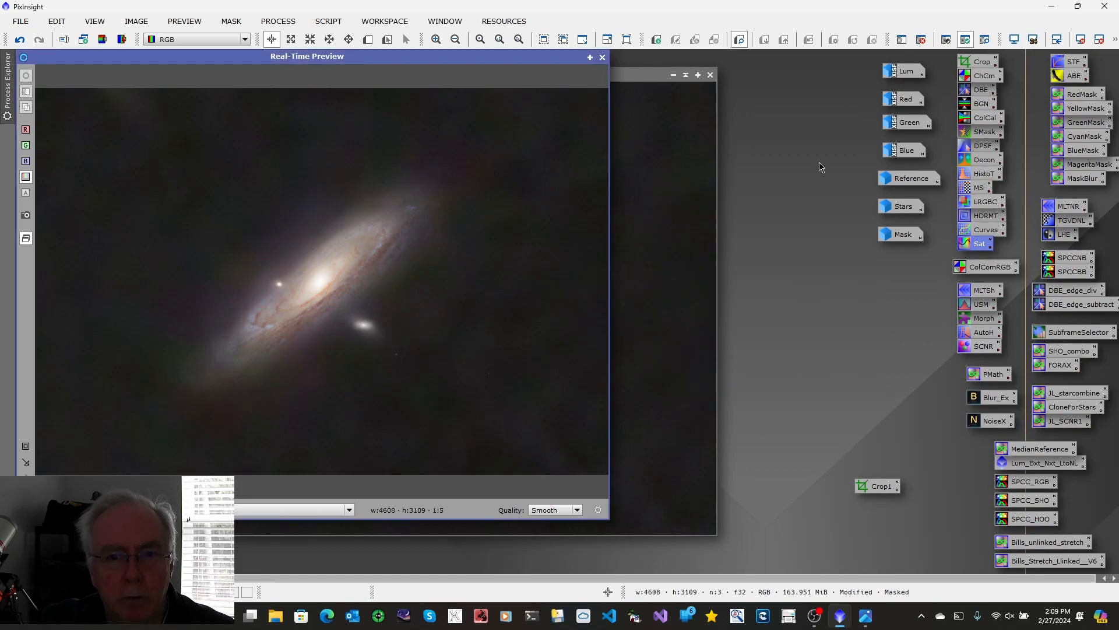
Step: Close the real-time preview and invert the mask on the LRGB image
{"action": "left_click", "coordinate": [602, 57]}
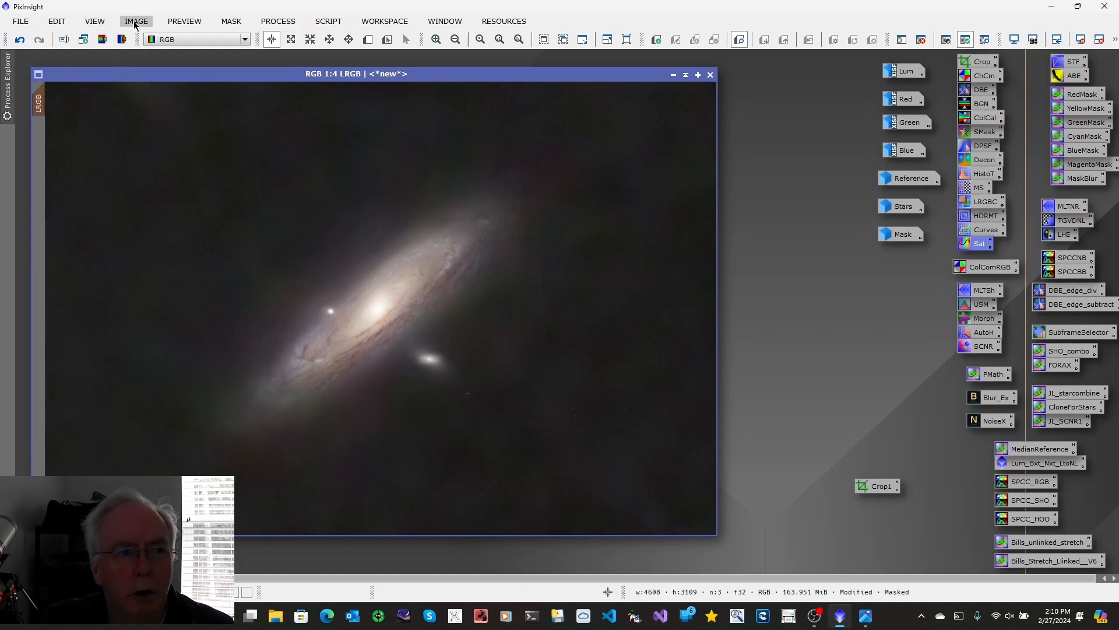
{"action": "left_click", "coordinate": [228, 21]}
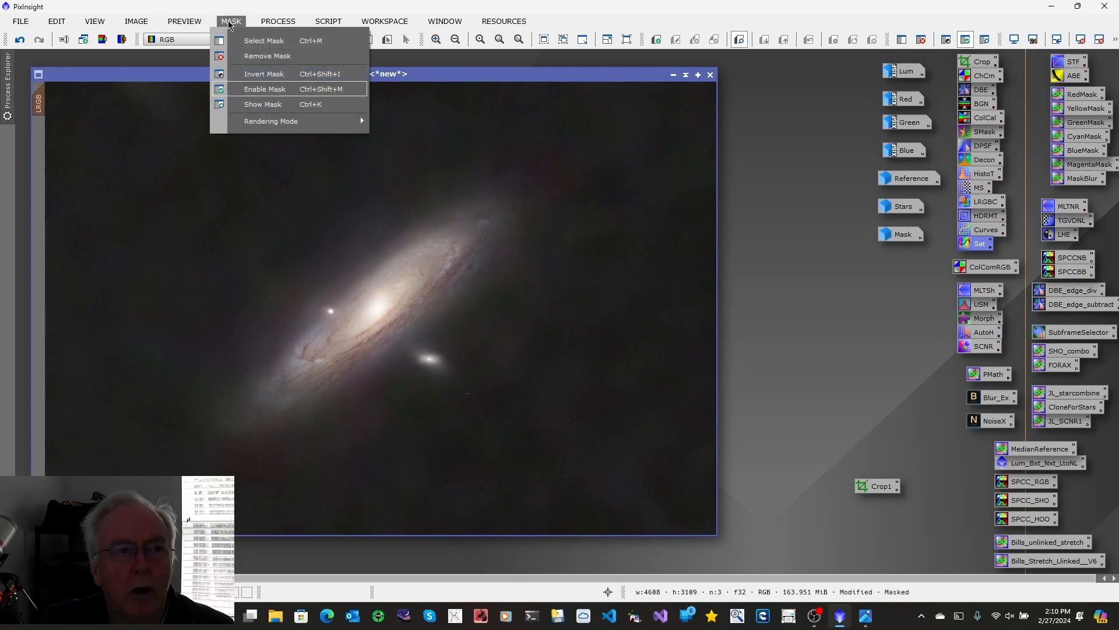
{"action": "left_click", "coordinate": [257, 75]}
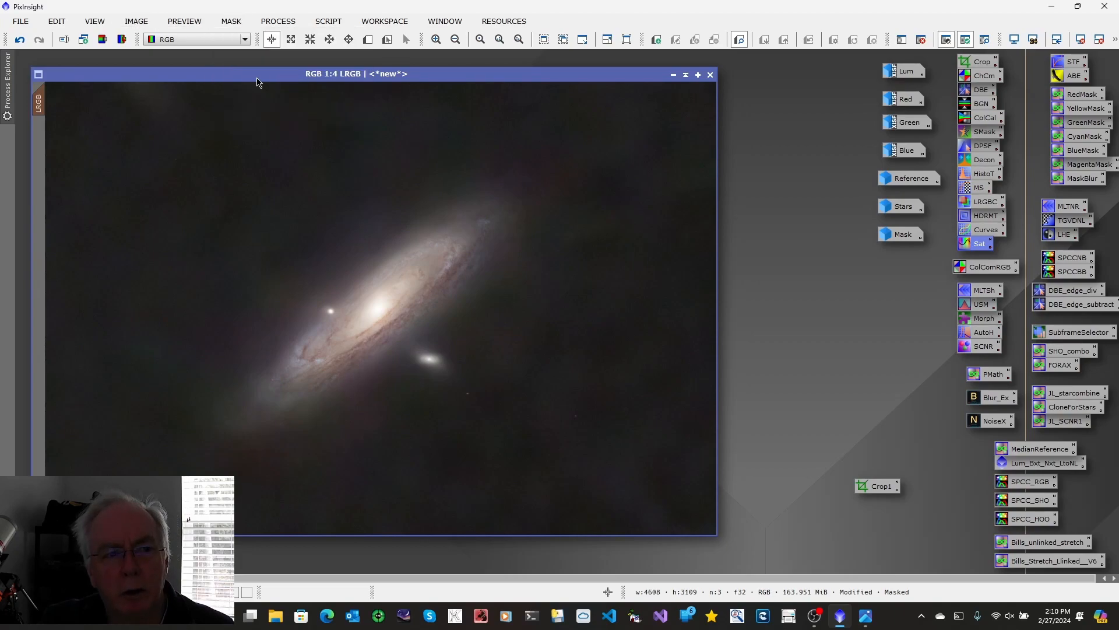
Step: Show the inverted mask's overlay on the LRGB image to check which area is protected, and hide it again
{"action": "left_click", "coordinate": [232, 22]}
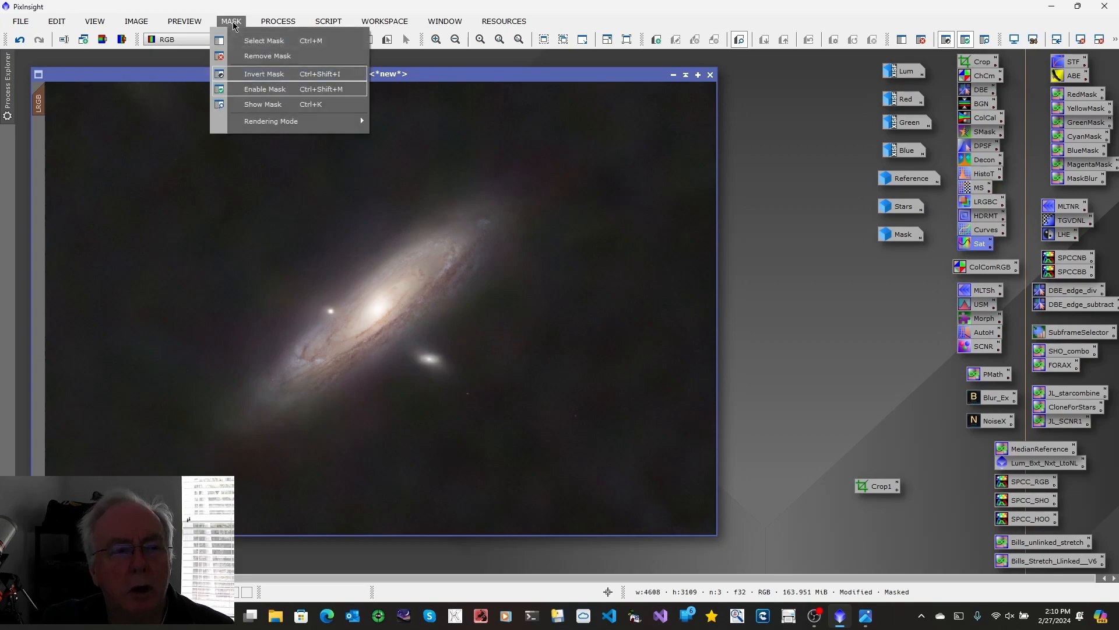
{"action": "left_click", "coordinate": [246, 104]}
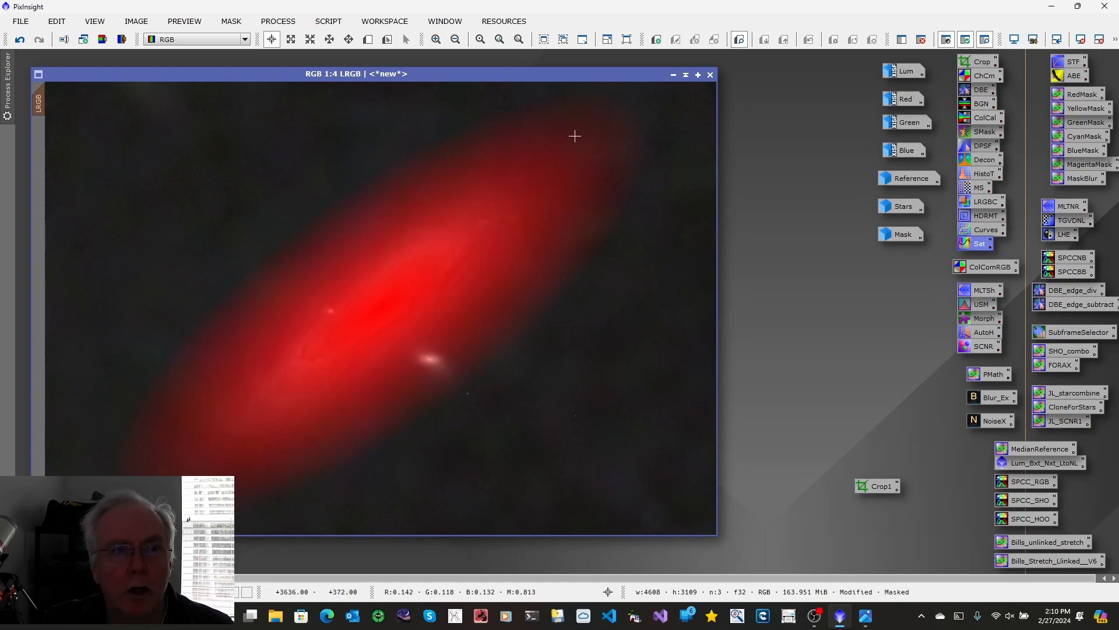
{"action": "left_click", "coordinate": [232, 22]}
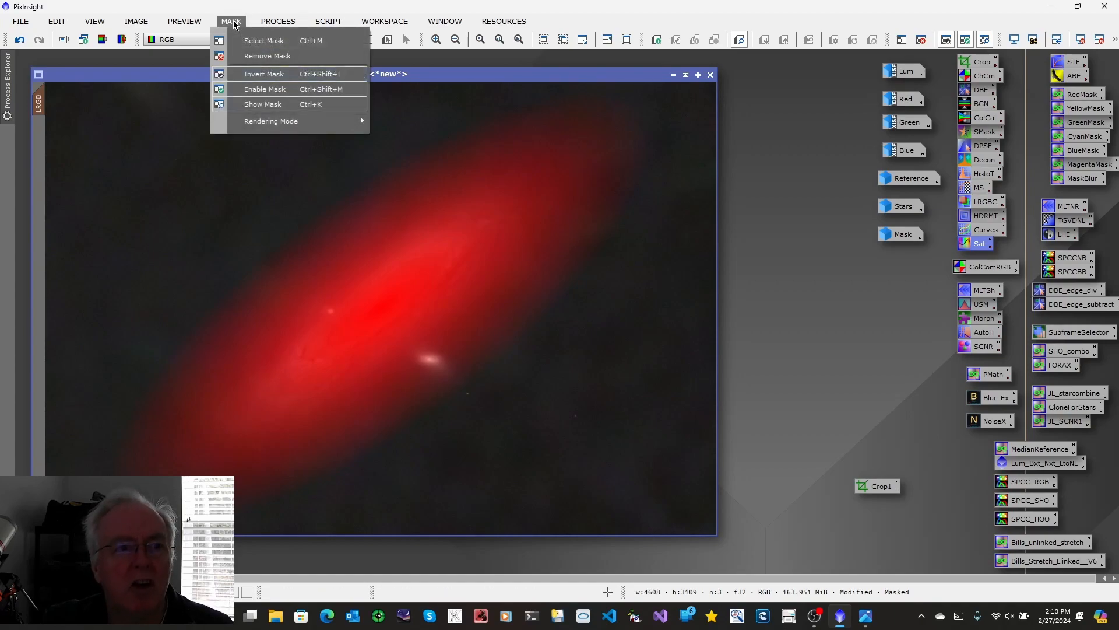
{"action": "left_click", "coordinate": [260, 109]}
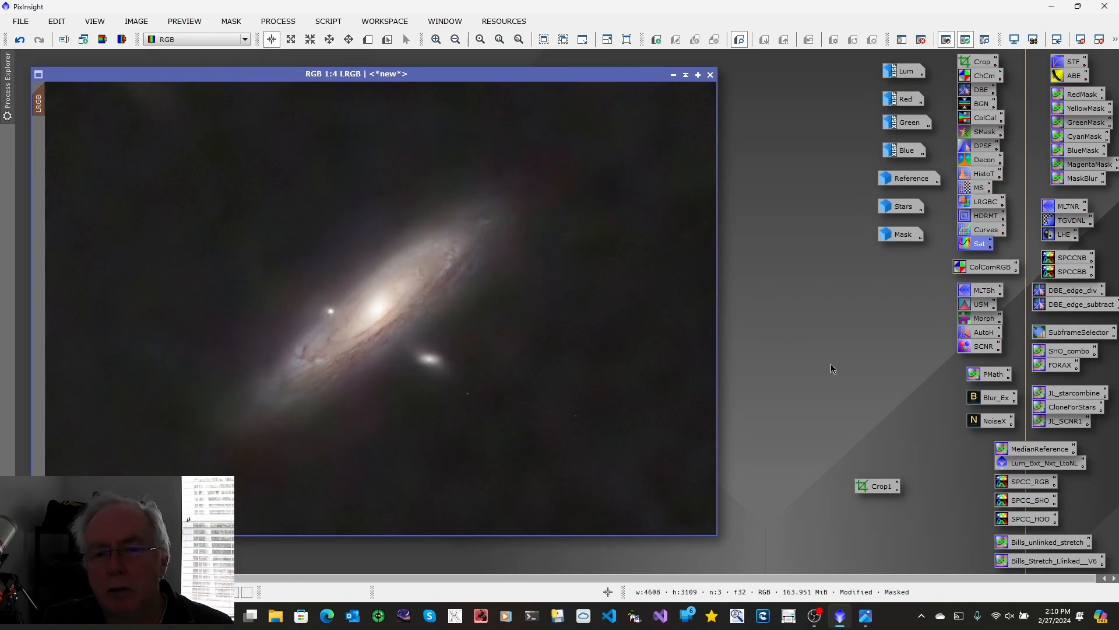
Step: Darken the LRGB image's background using HistogramTransformation with real-time preview and midtones at about 0.597, and close the process and preview
{"action": "double_click", "coordinate": [979, 174]}
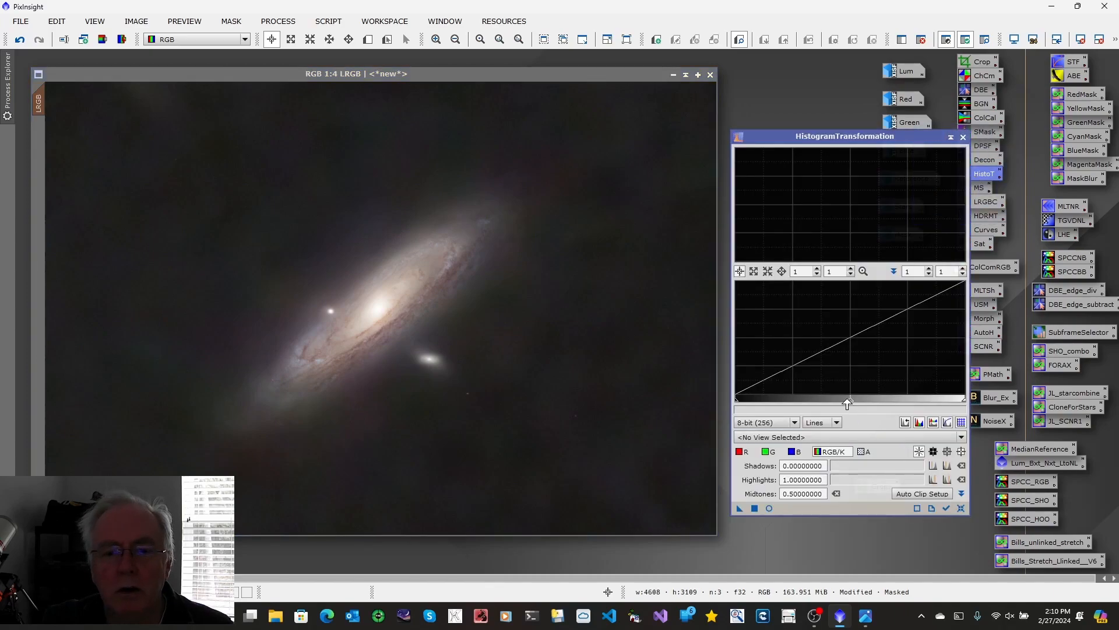
{"action": "left_click", "coordinate": [769, 508]}
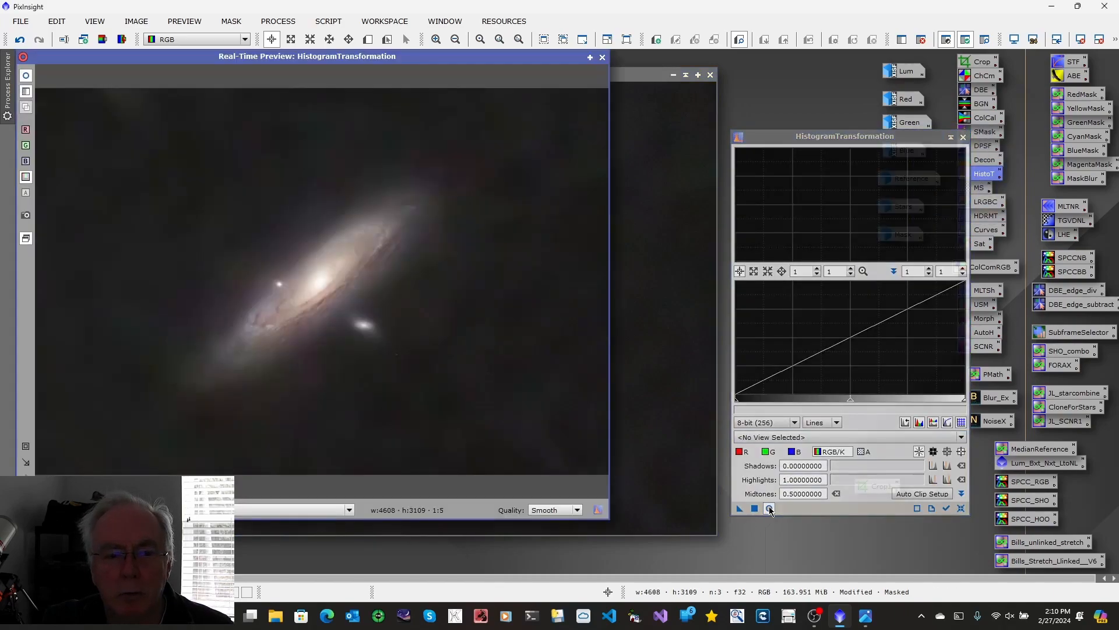
{"action": "left_click_drag", "start_coordinate": [850, 404], "coordinate": [873, 402]}
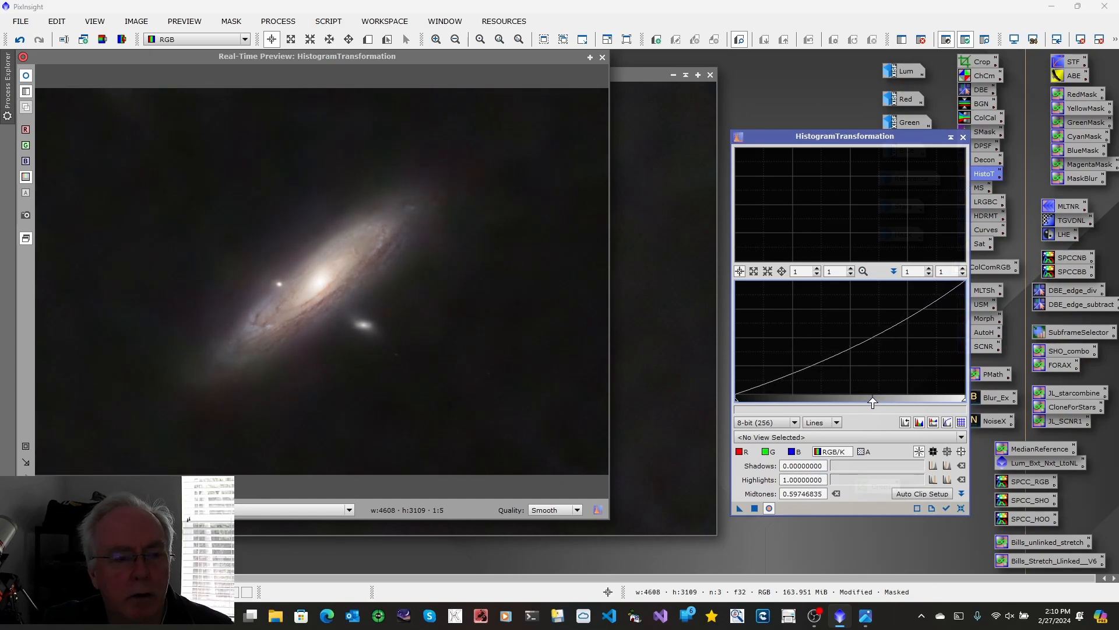
{"action": "left_click", "coordinate": [754, 508]}
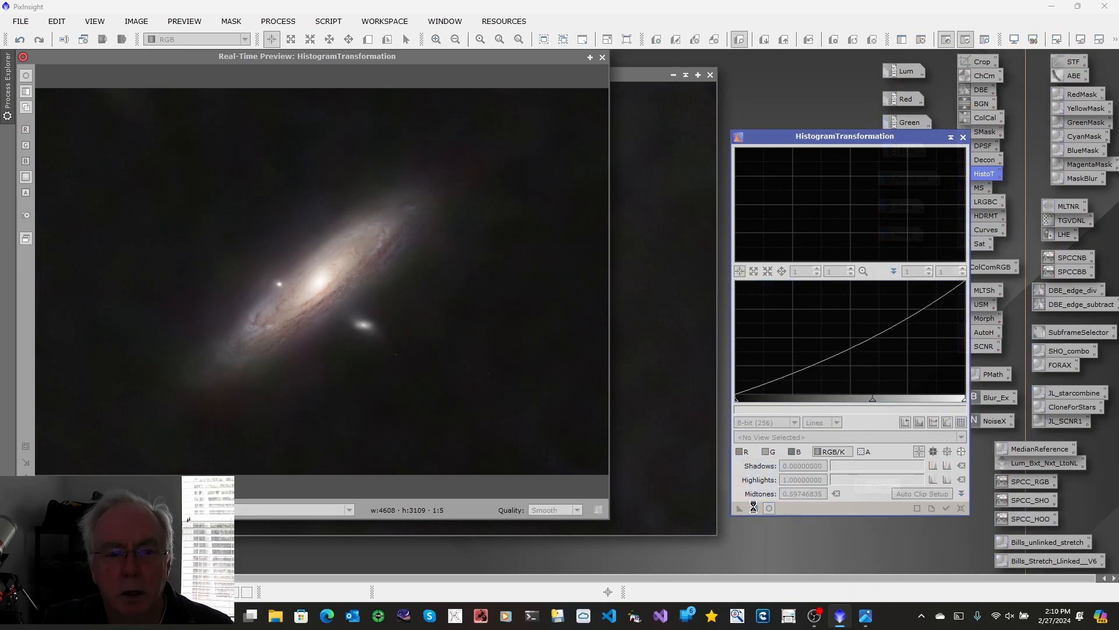
{"action": "left_click", "coordinate": [603, 57]}
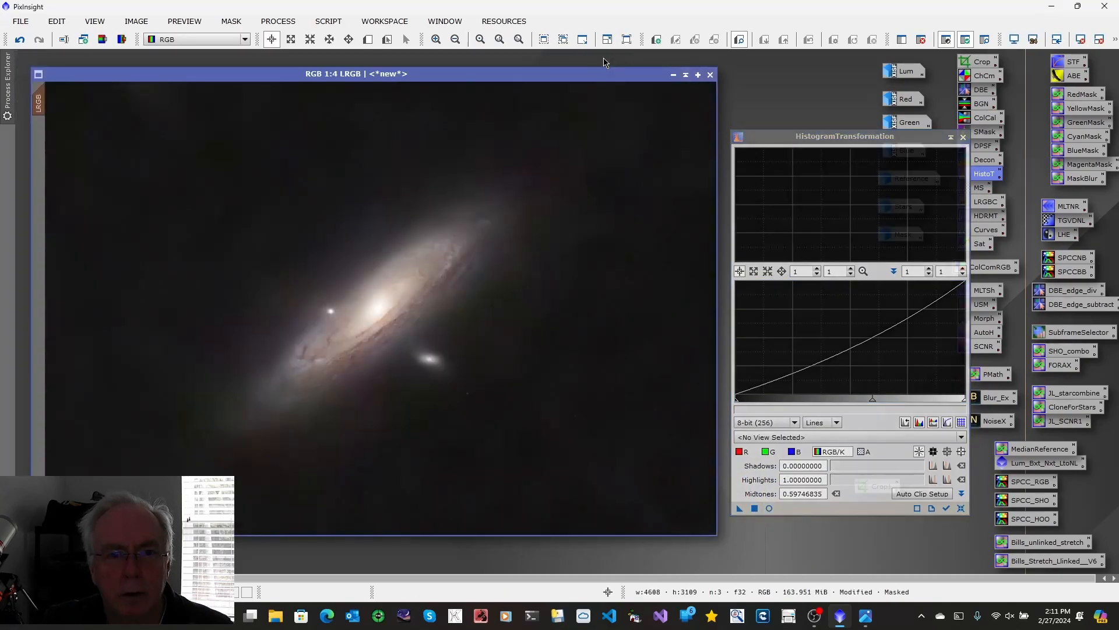
{"action": "left_click", "coordinate": [963, 138]}
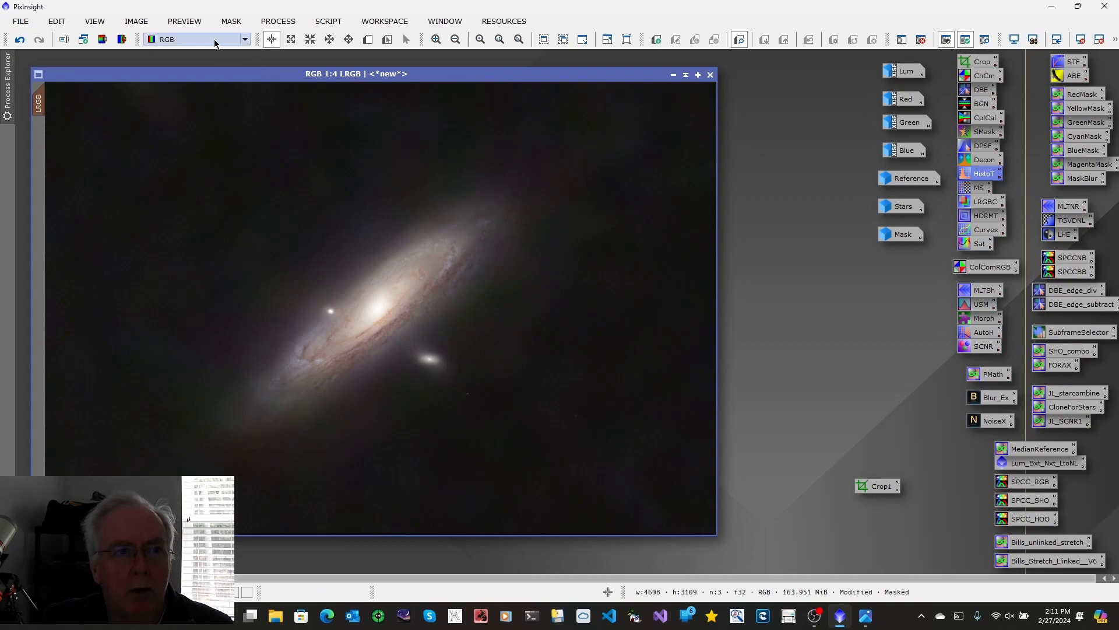
Step: Remove the mask from the LRGB image and run DarkStructureEnhance on it with 8 layers to remove, amount 0.40 and 1 iteration
{"action": "left_click", "coordinate": [228, 21]}
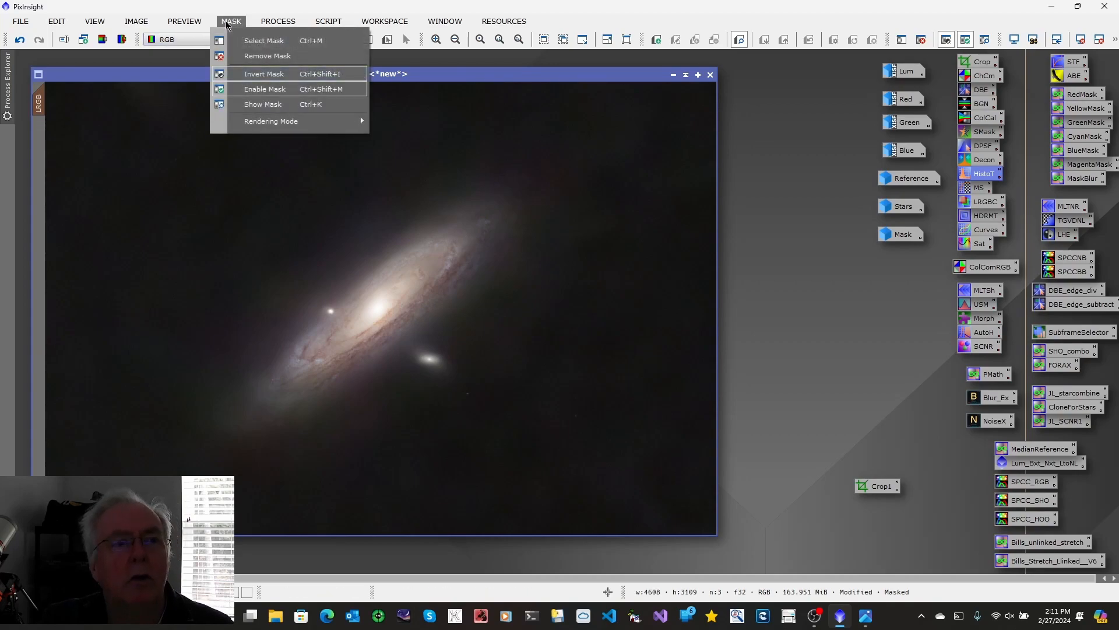
{"action": "left_click", "coordinate": [240, 56]}
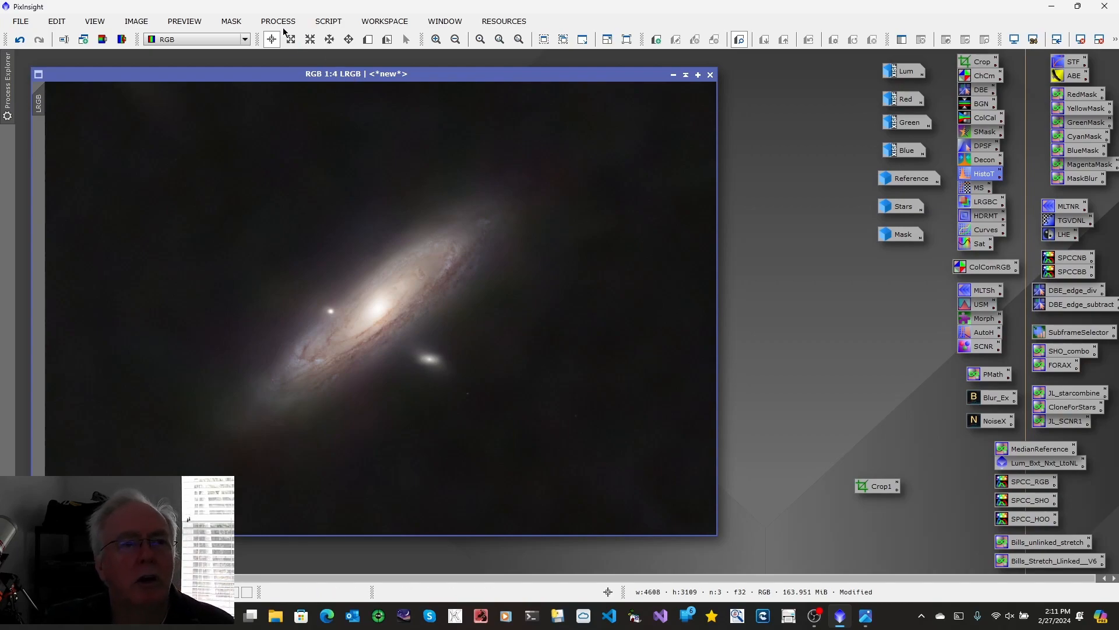
{"action": "left_click", "coordinate": [329, 21]}
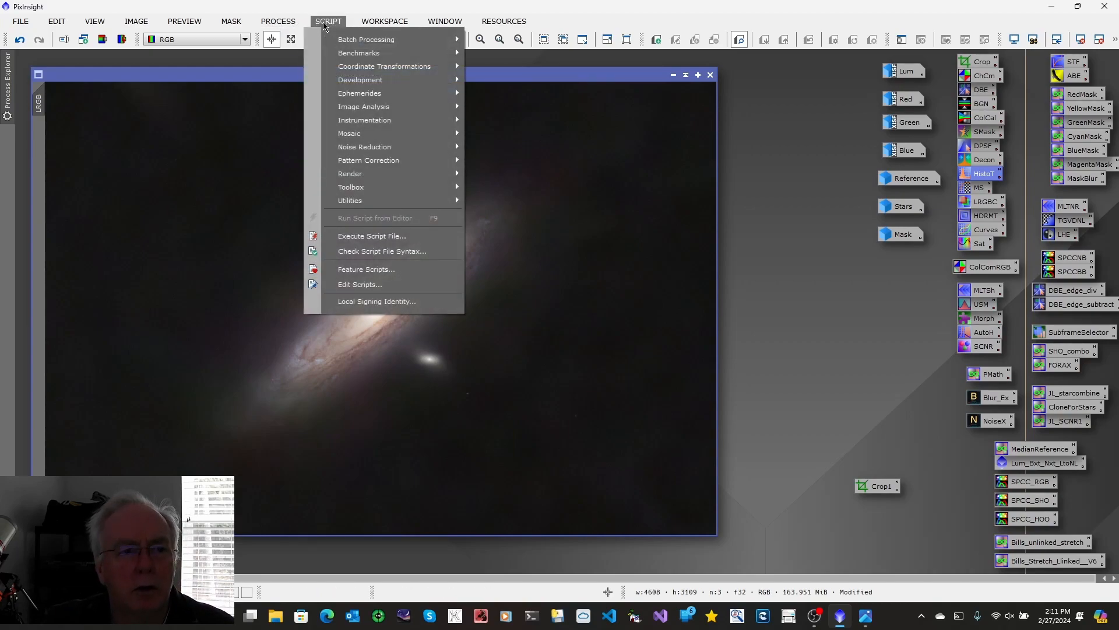
{"action": "mouse_move", "coordinate": [356, 202]}
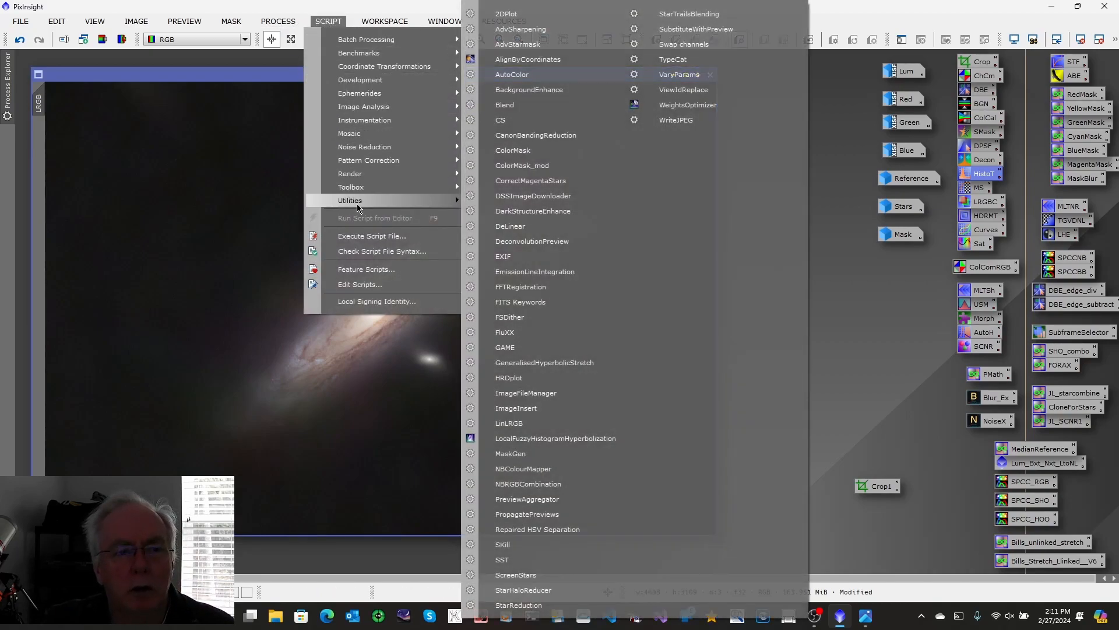
{"action": "left_click", "coordinate": [542, 218]}
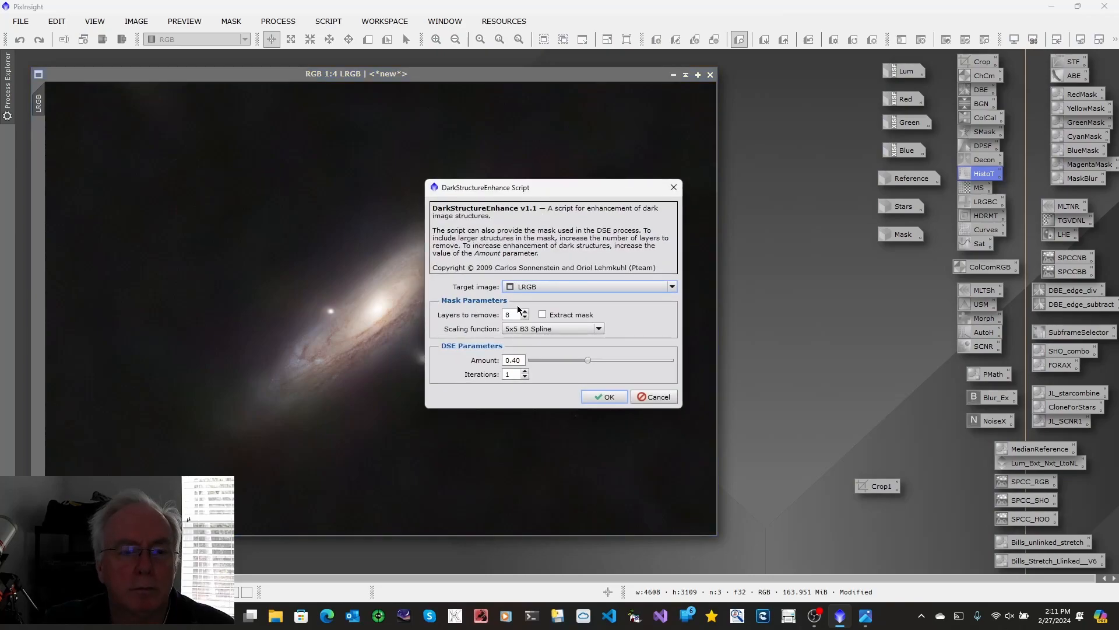
{"action": "left_click", "coordinate": [596, 395]}
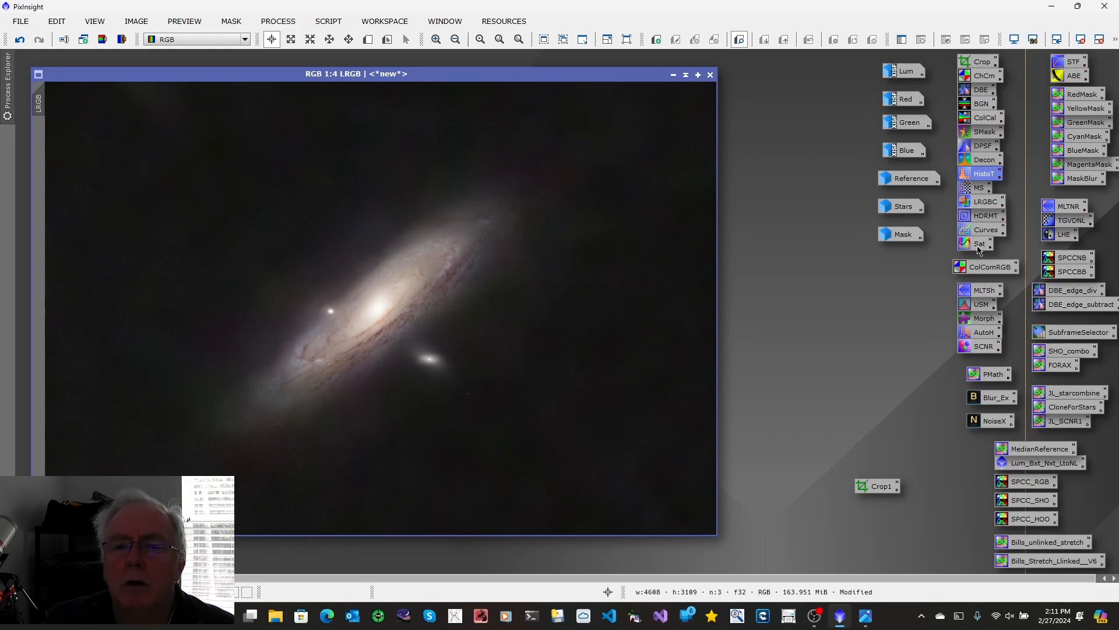
Step: Apply SCNR to the LRGB image to remove green with Average Neutral protection and amount 1.00, and close the process
{"action": "double_click", "coordinate": [980, 347]}
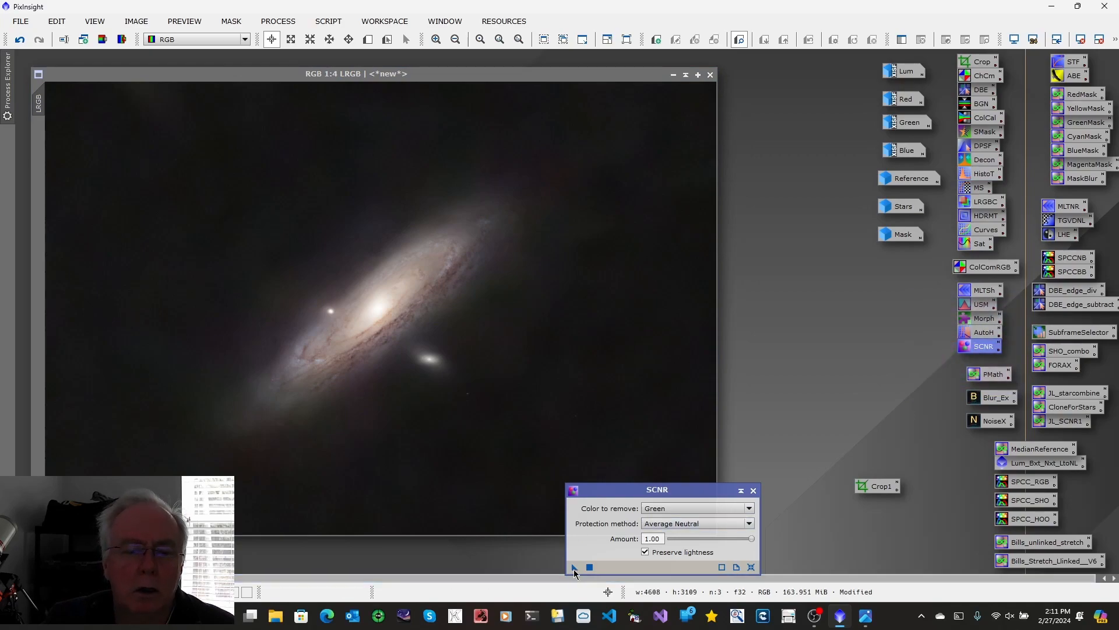
{"action": "left_click_drag", "start_coordinate": [574, 566], "coordinate": [434, 373]}
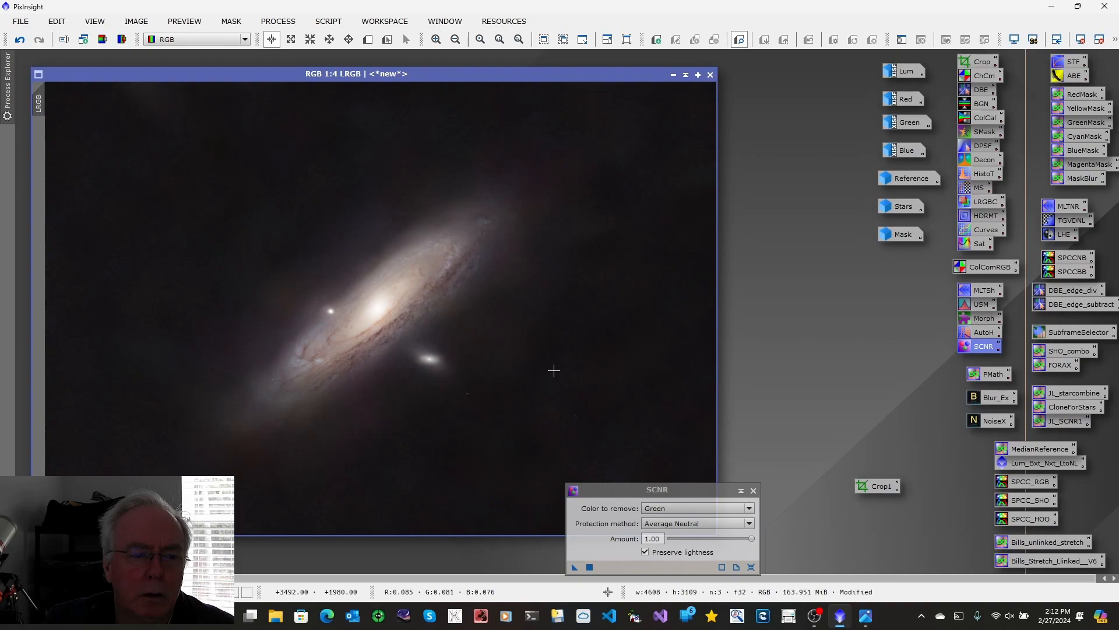
{"action": "left_click", "coordinate": [753, 490]}
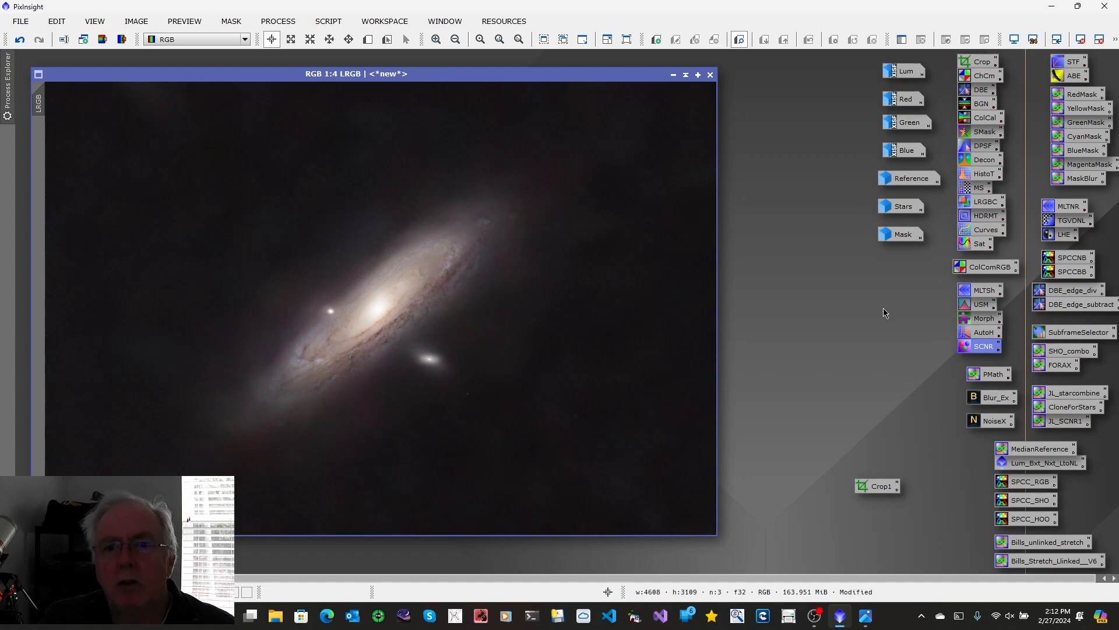
Step: Restore the Stars image and reduce its stars using MorphologicalTransformation with Morphological Selection, 2 iterations, amount 0.38 and selection 0.25
{"action": "left_click", "coordinate": [887, 210]}
{"action": "double_click", "coordinate": [887, 211]}
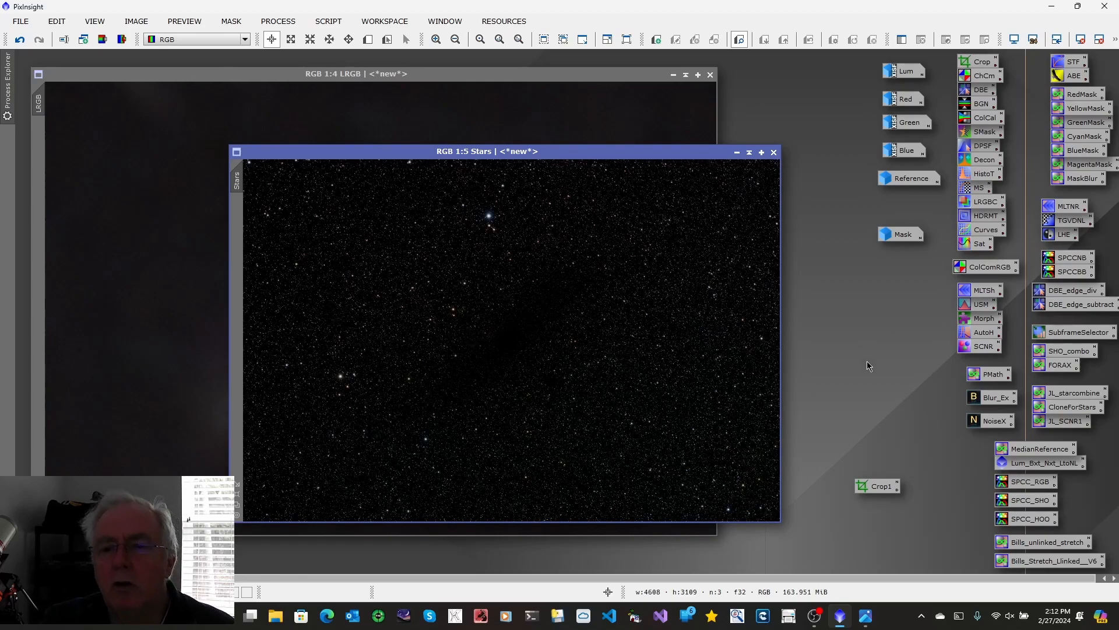
{"action": "double_click", "coordinate": [972, 321]}
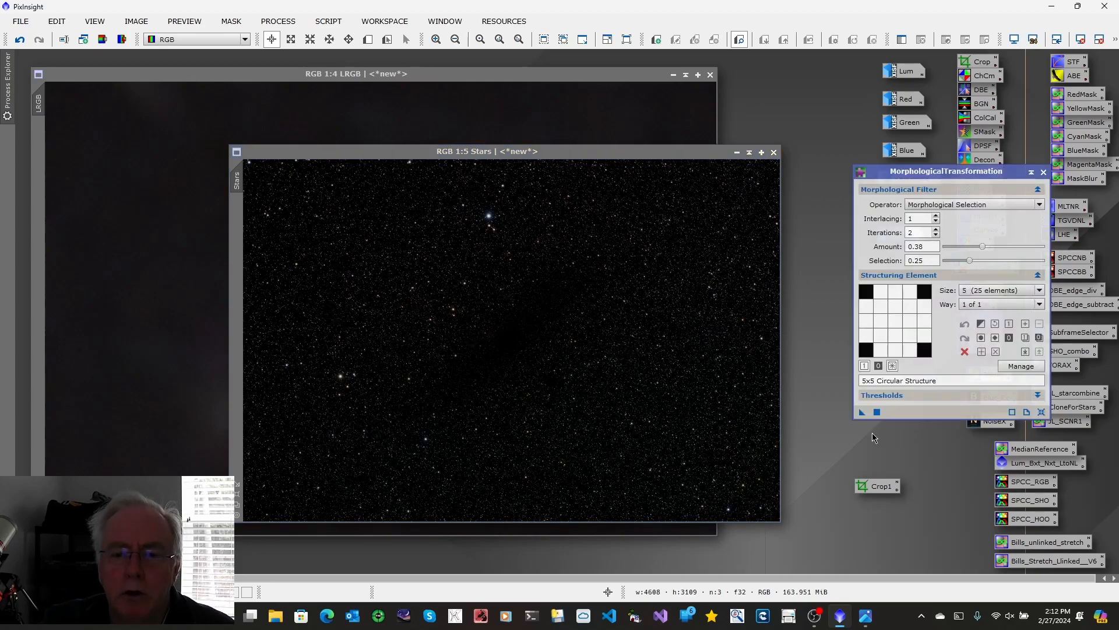
{"action": "left_click_drag", "start_coordinate": [863, 415], "coordinate": [591, 383]}
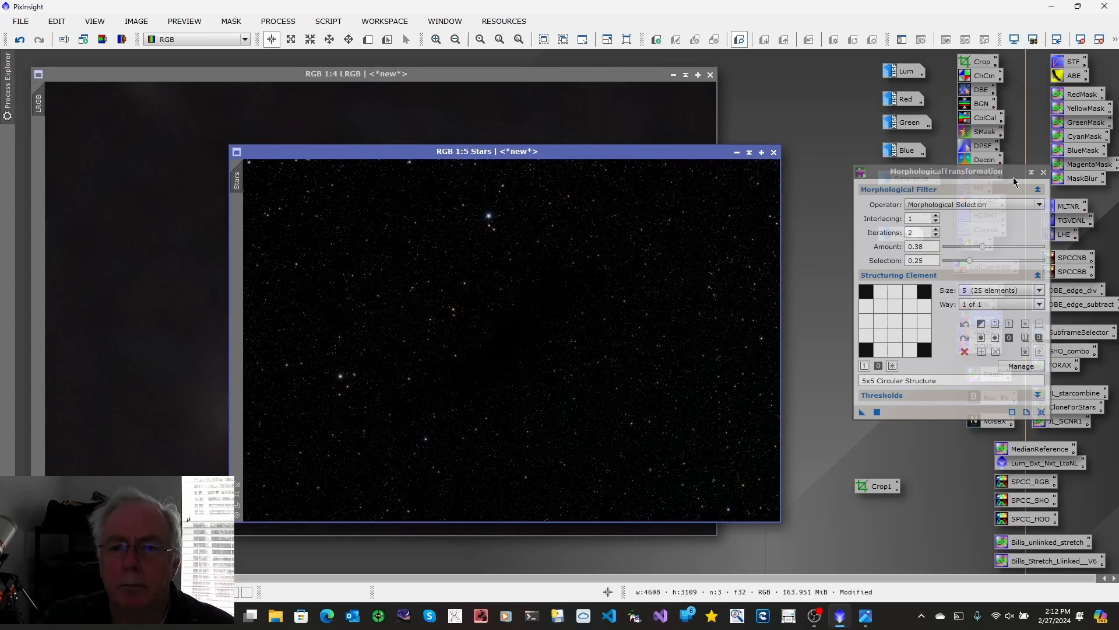
{"action": "left_click", "coordinate": [1044, 172]}
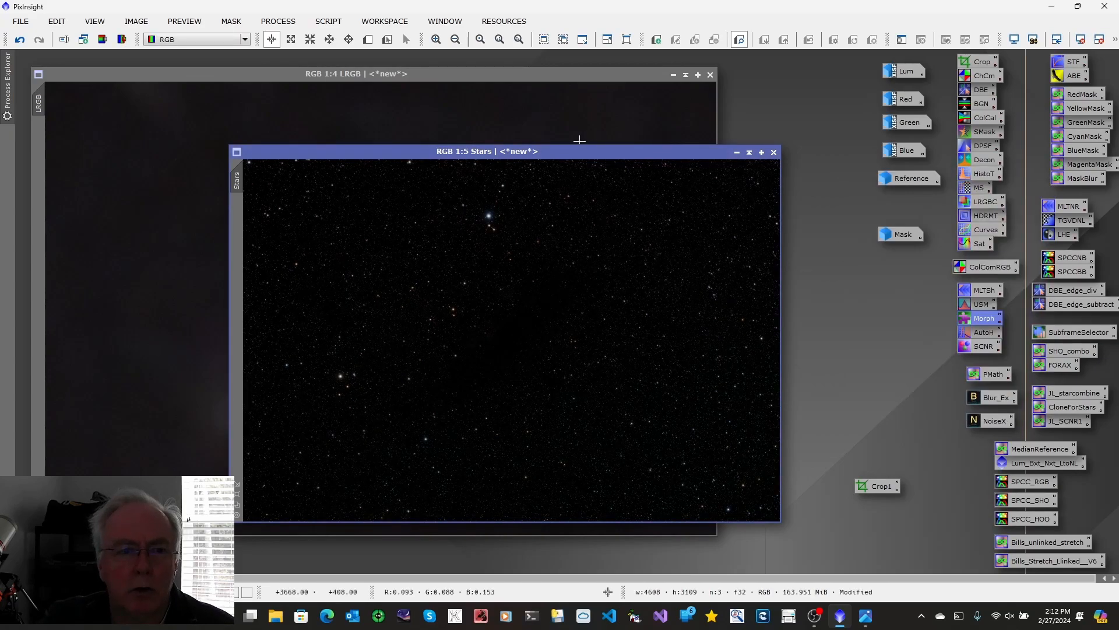
Step: Move the Stars window clear of the galaxy and apply the JL_starcombine PixelMath expression to LRGB to create a new combined image
{"action": "left_click_drag", "start_coordinate": [532, 150], "coordinate": [631, 104]}
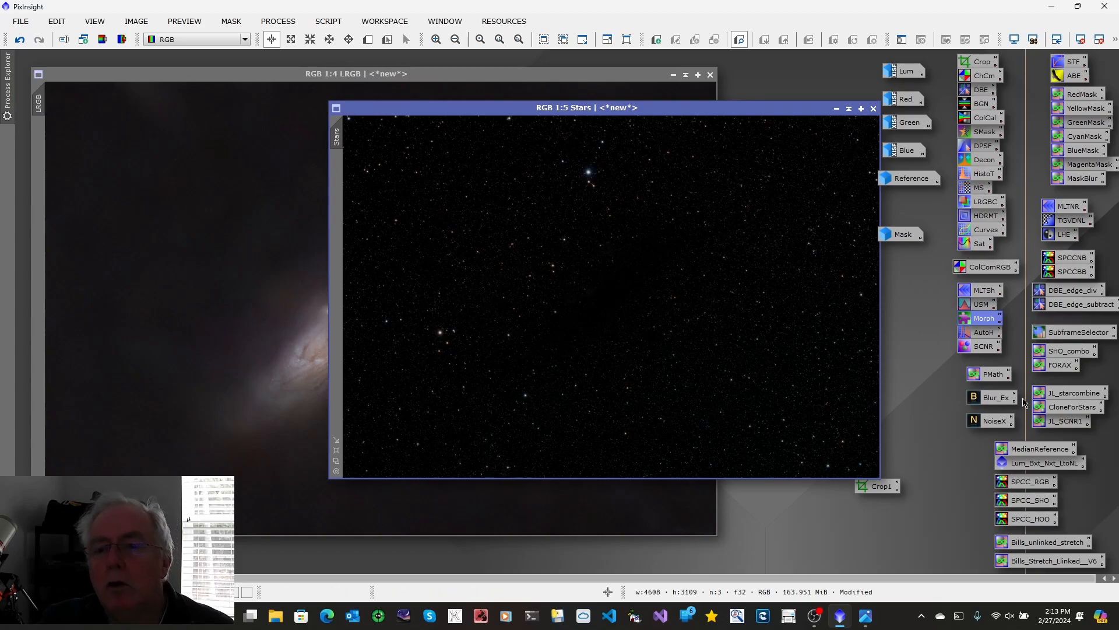
{"action": "double_click", "coordinate": [1048, 391]}
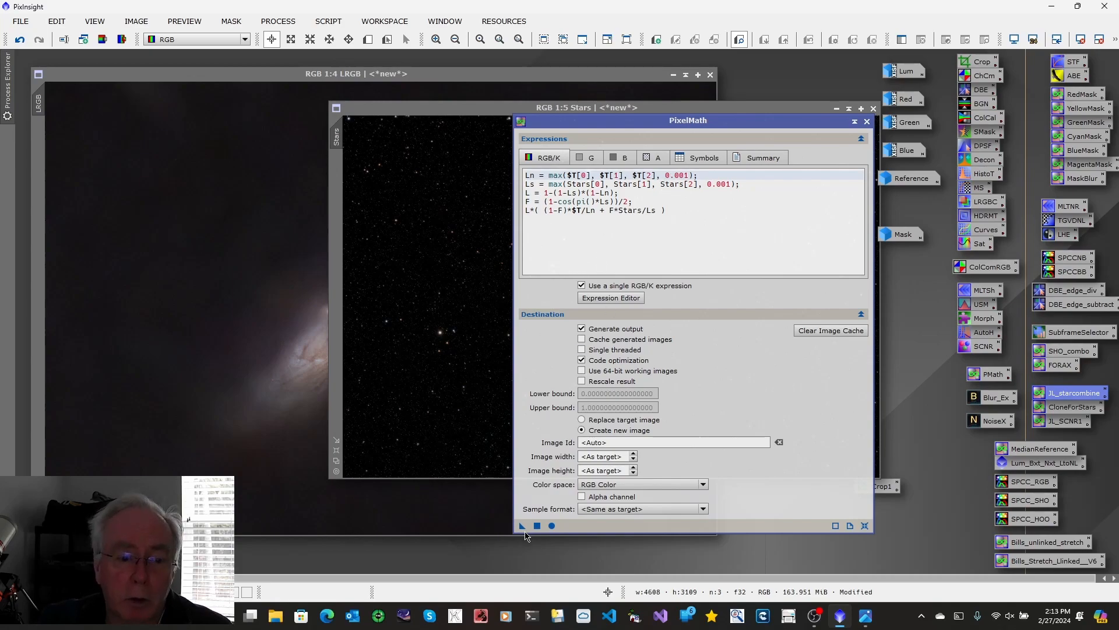
{"action": "left_click_drag", "start_coordinate": [523, 528], "coordinate": [203, 361]}
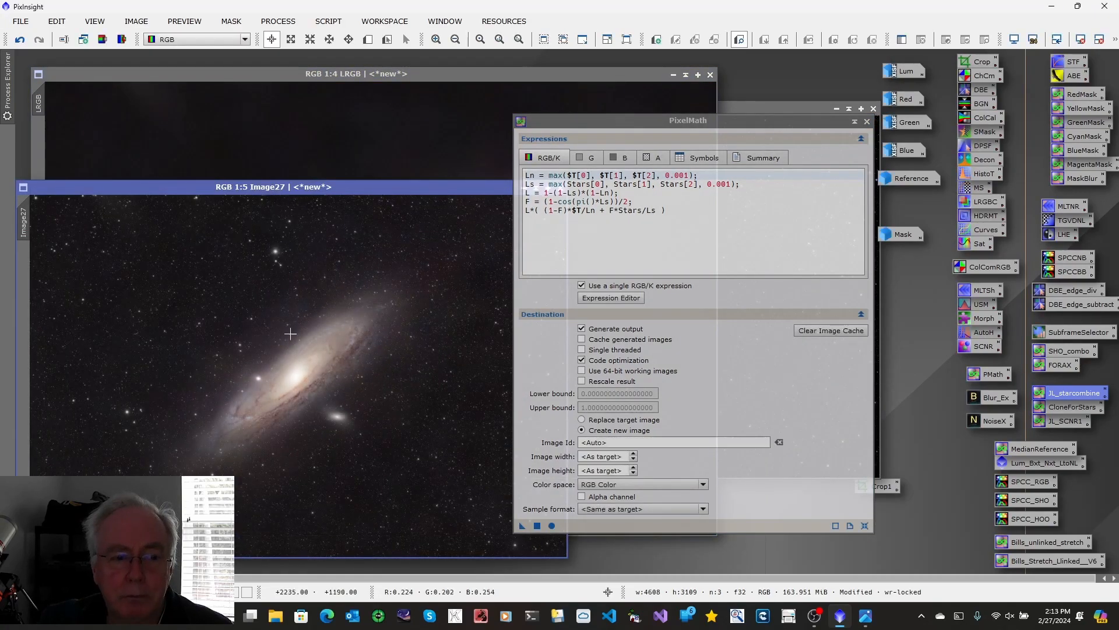
{"action": "left_click", "coordinate": [867, 122]}
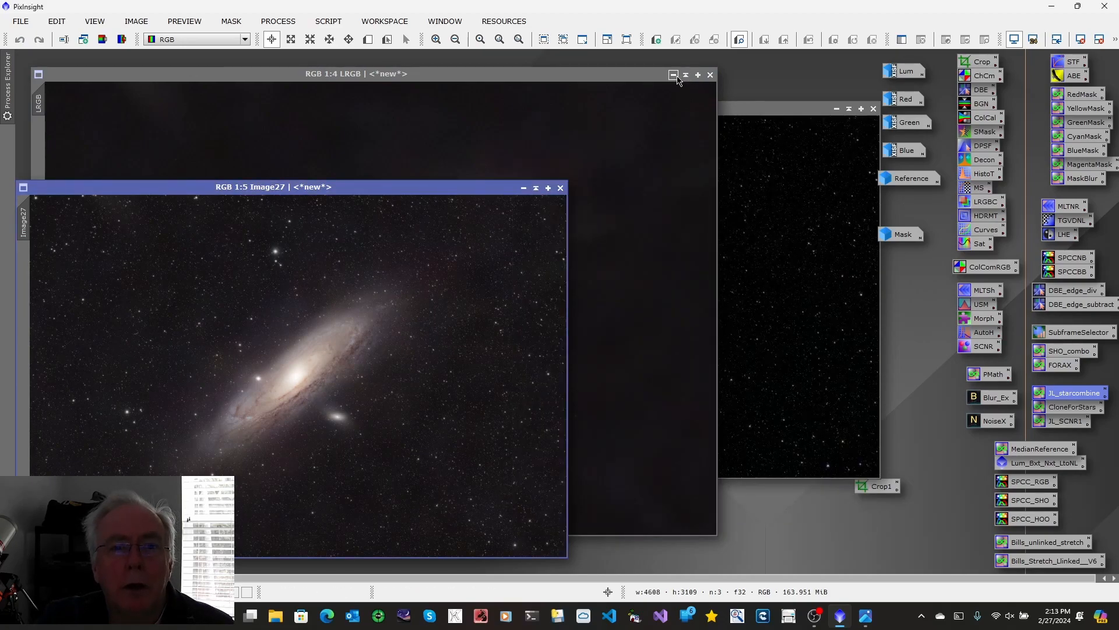
Step: Close the starless LRGB image without saving and move the combined image's window into the freed workspace
{"action": "left_click", "coordinate": [674, 75]}
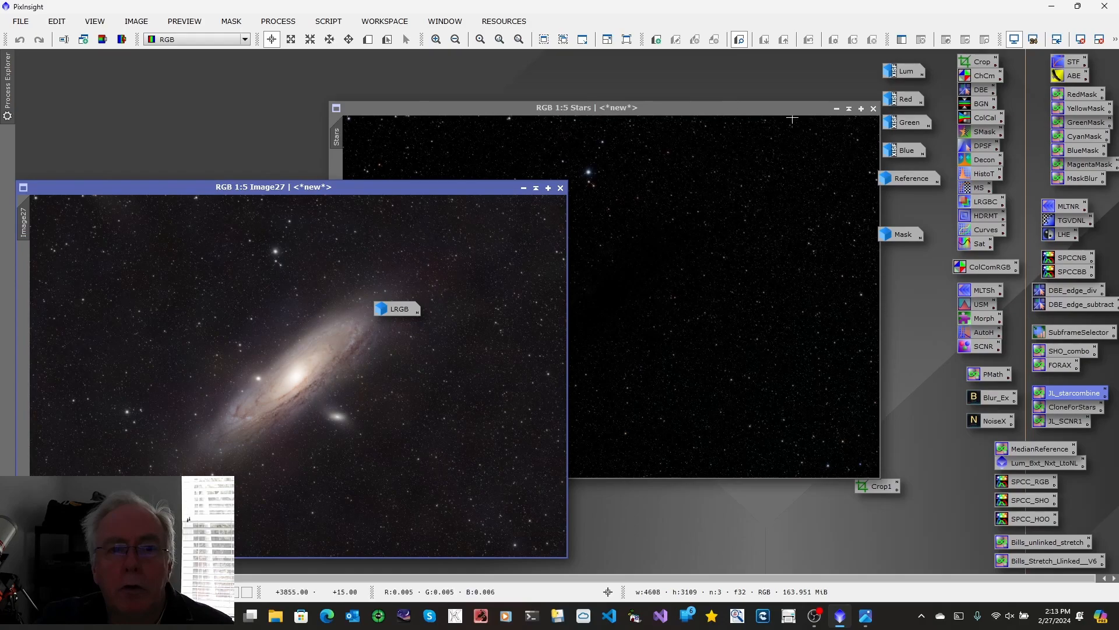
{"action": "left_click_drag", "start_coordinate": [365, 192], "coordinate": [800, 152]}
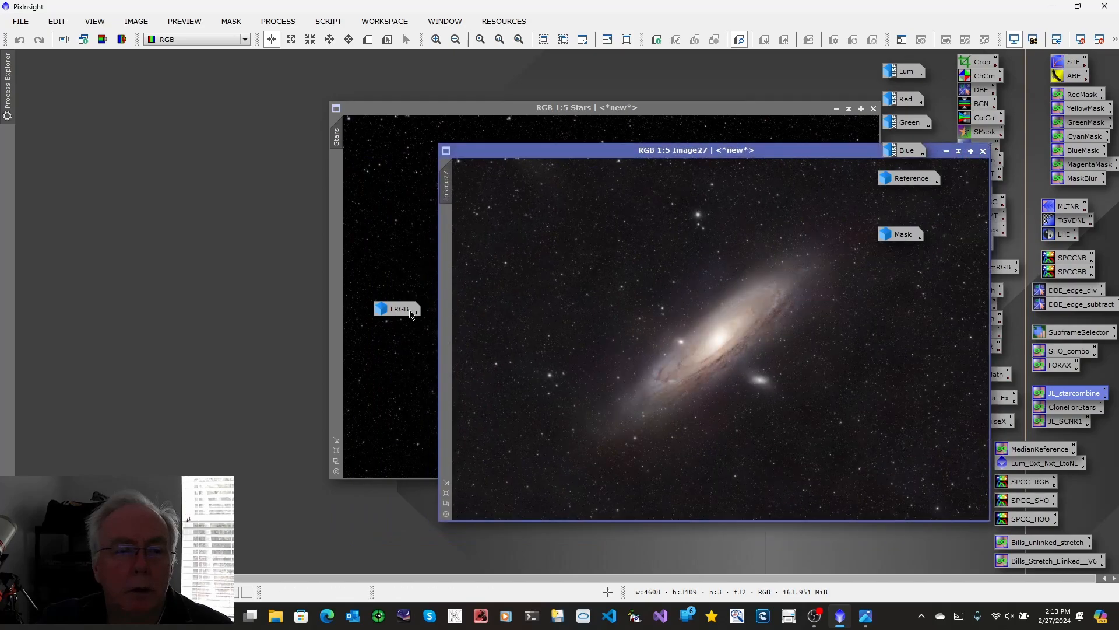
{"action": "double_click", "coordinate": [401, 310]}
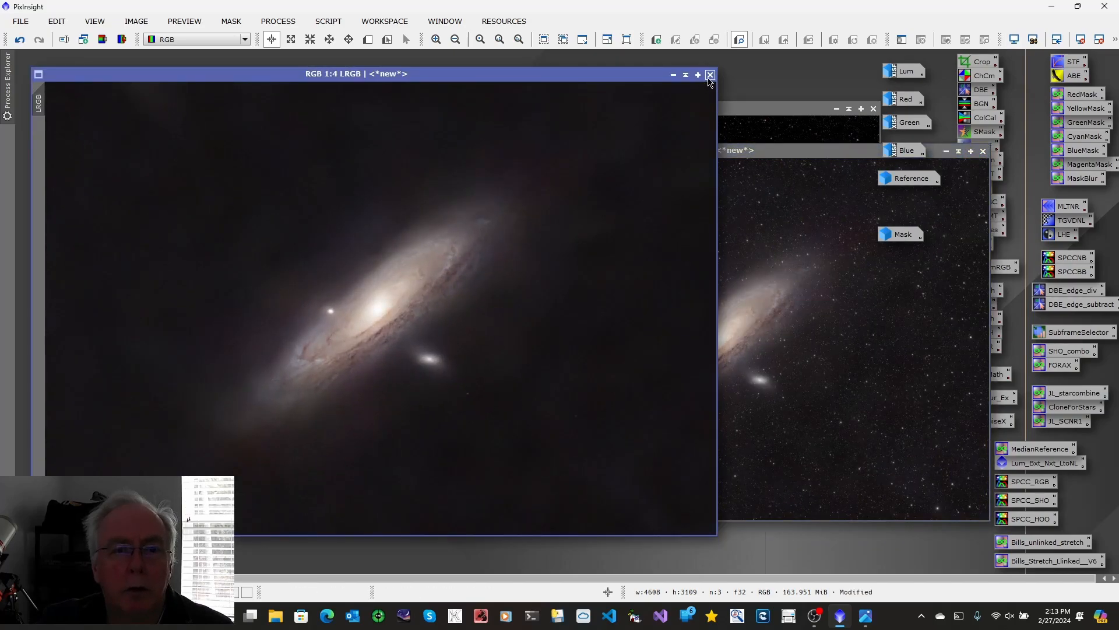
{"action": "left_click", "coordinate": [711, 75]}
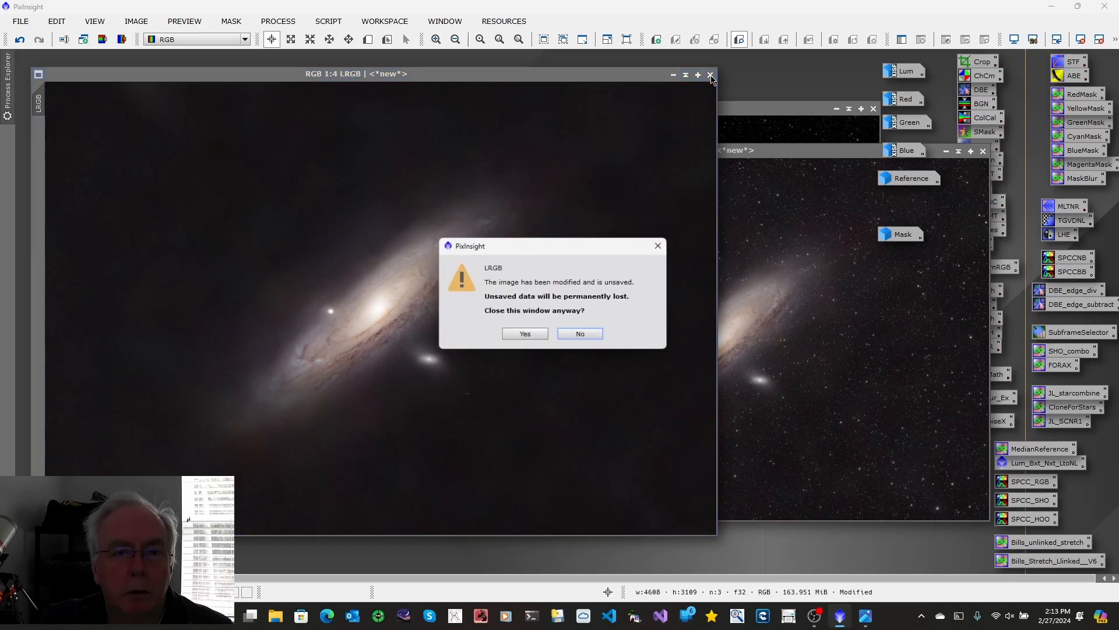
{"action": "left_click", "coordinate": [529, 334]}
{"action": "left_click_drag", "start_coordinate": [733, 157], "coordinate": [459, 181]}
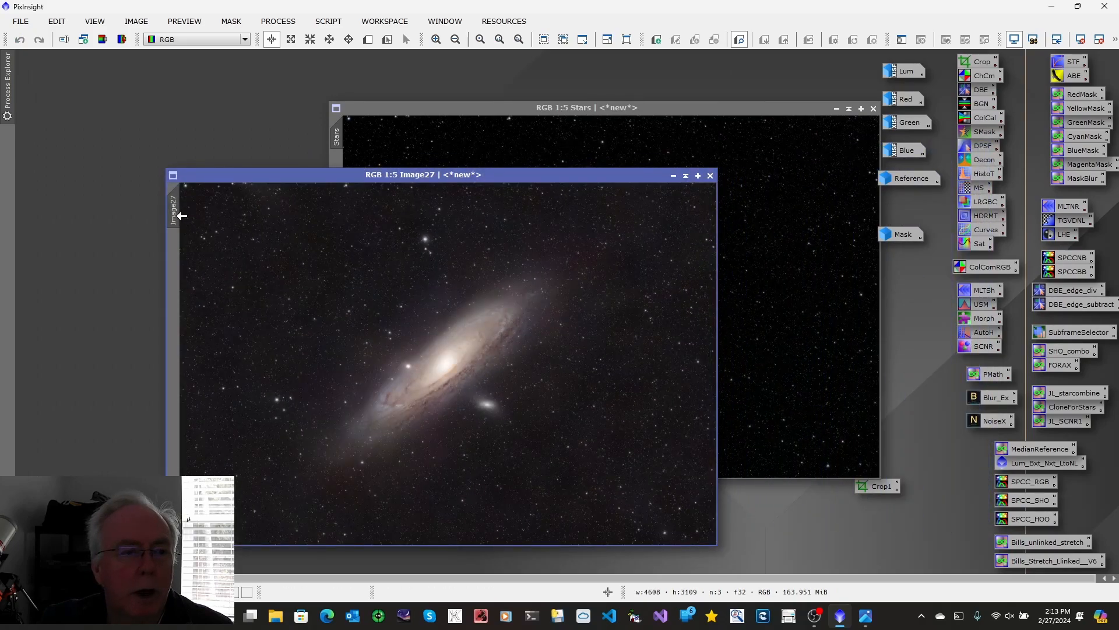
Step: Set the combined galaxy image's identifier to LRGB
{"action": "right_click", "coordinate": [175, 215]}
{"action": "left_click", "coordinate": [207, 270]}
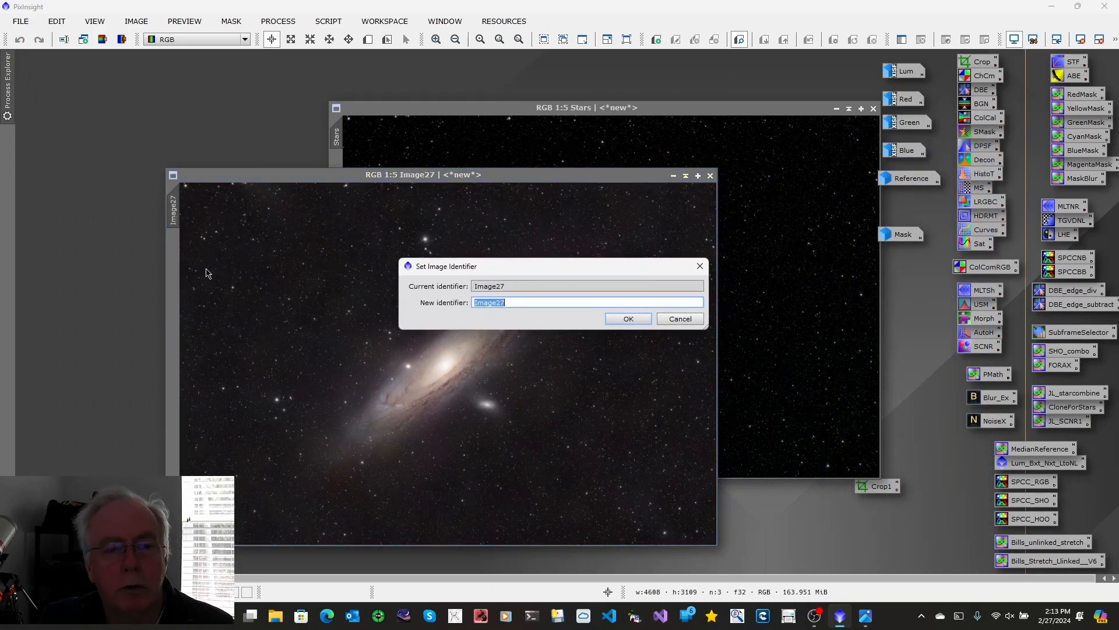
{"action": "type", "text": "LRGB"}
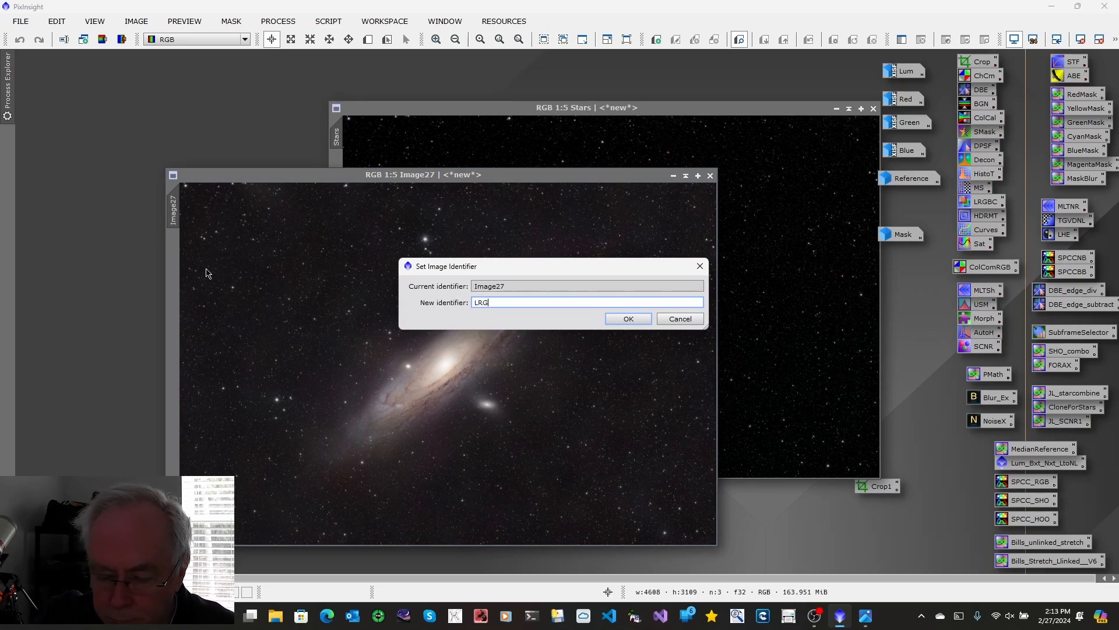
{"action": "left_click", "coordinate": [623, 319]}
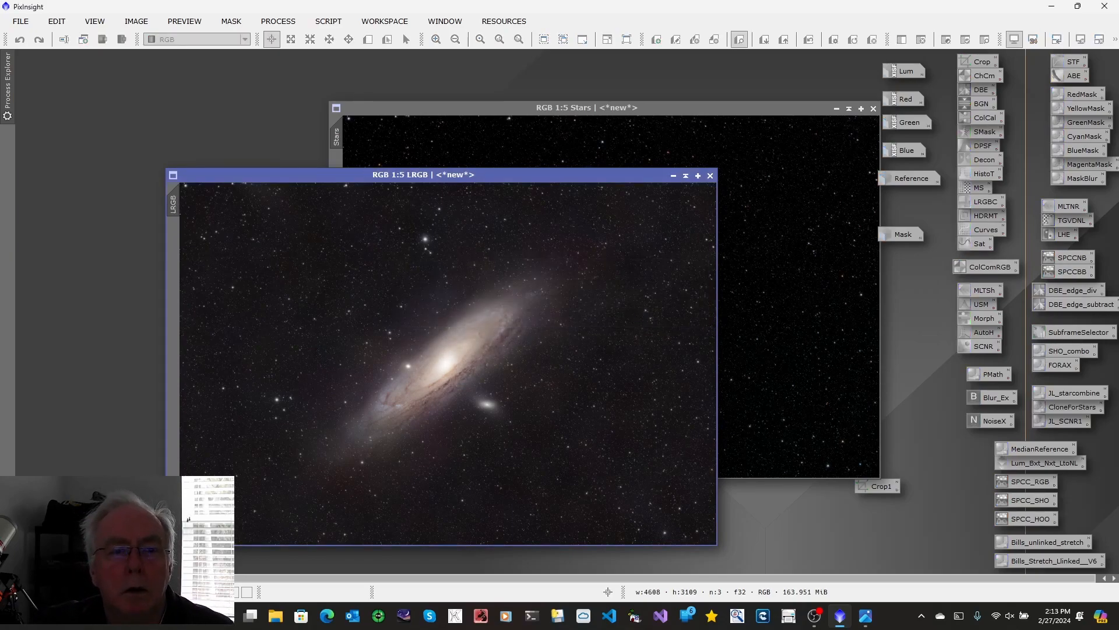
Step: Iconize the Stars image and move the LRGB window to the workspace's upper-left area, enlarged to 1:4
{"action": "left_click", "coordinate": [837, 109]}
{"action": "left_click_drag", "start_coordinate": [548, 179], "coordinate": [443, 94]}
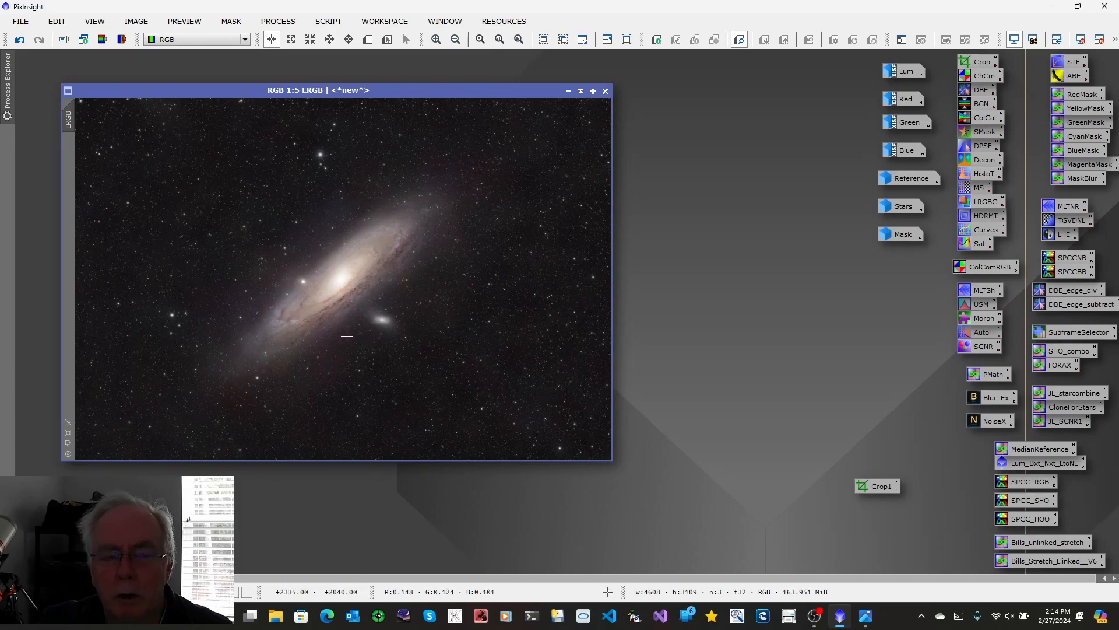
{"action": "left_click", "coordinate": [69, 442]}
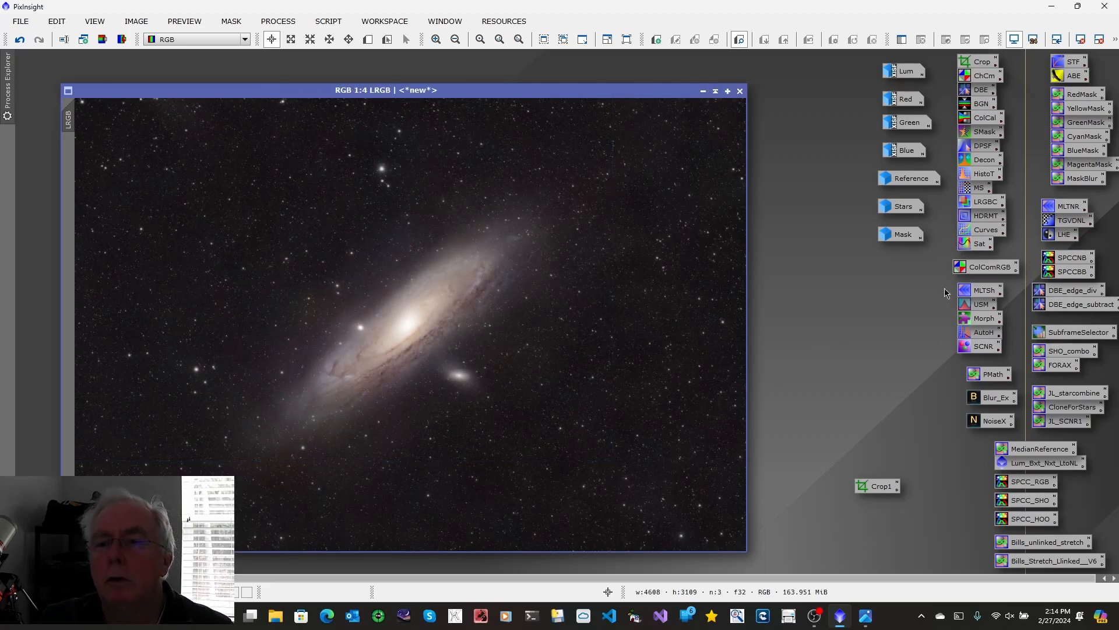
Step: Apply LocalHistogramEqualization to LRGB with kernel radius 50, contrast limit 1.5 and amount 0.250, and compare before and after, keeping the effect
{"action": "double_click", "coordinate": [1054, 241]}
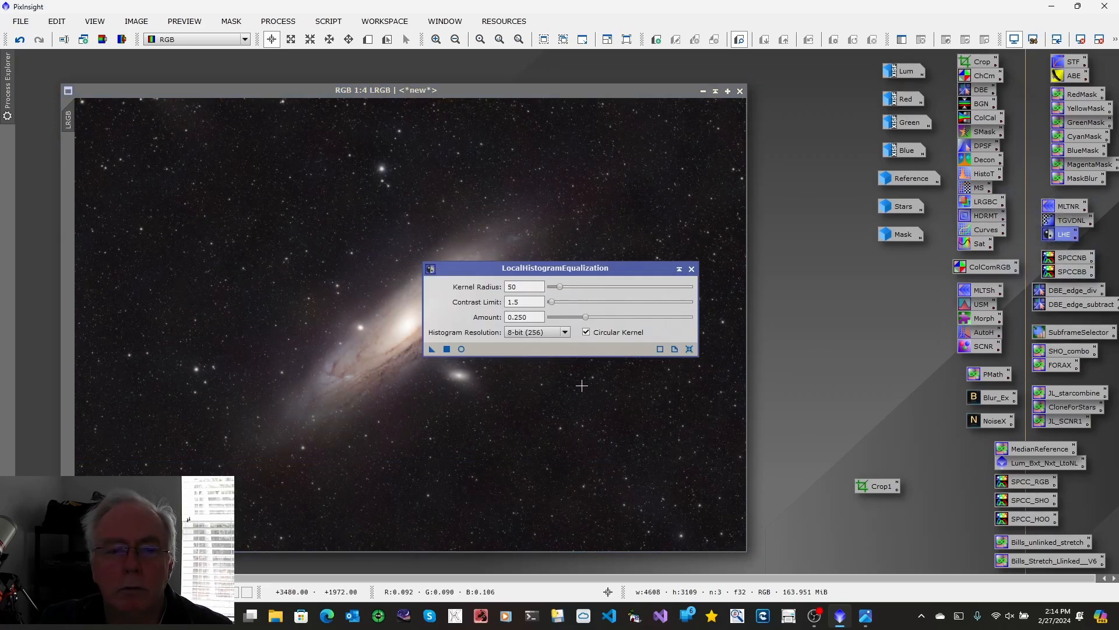
{"action": "left_click_drag", "start_coordinate": [433, 349], "coordinate": [450, 427]}
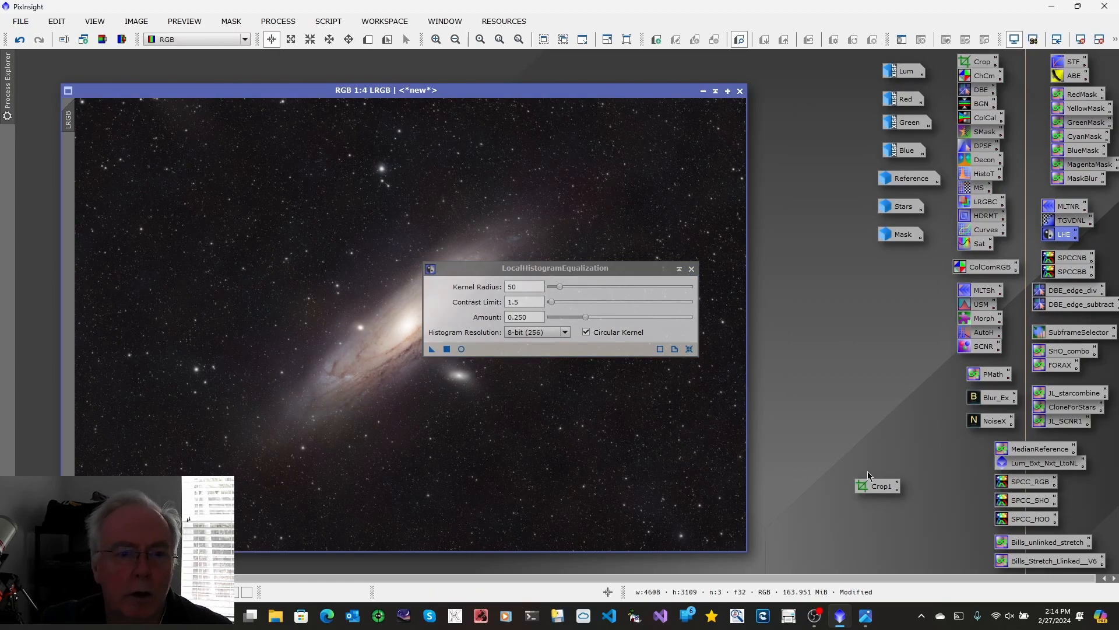
{"action": "left_click", "coordinate": [692, 271]}
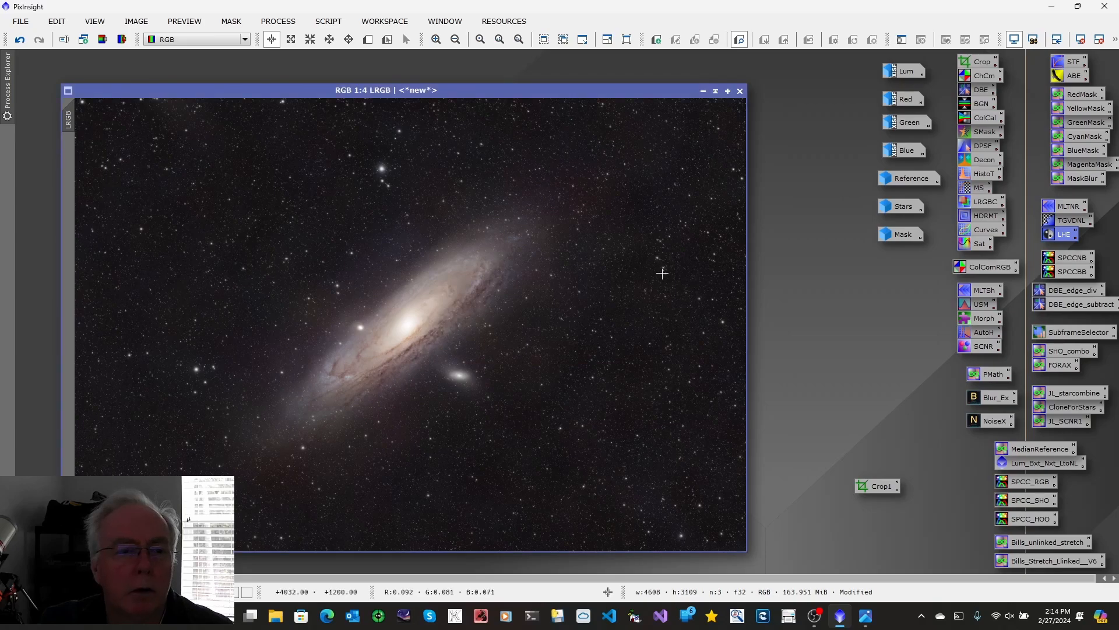
{"action": "left_click", "coordinate": [20, 40]}
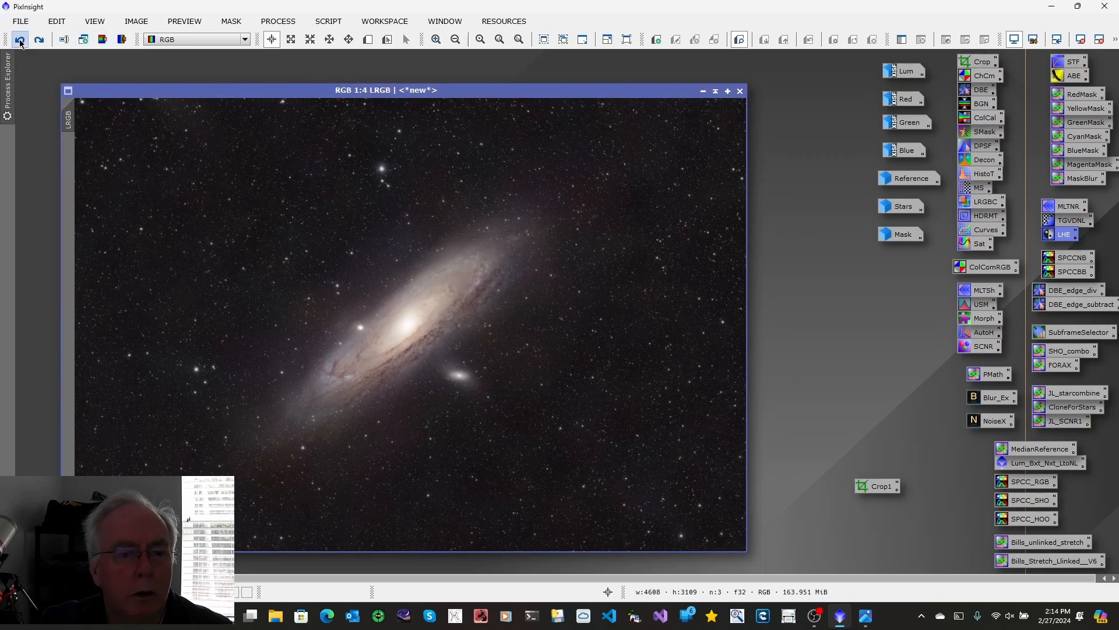
{"action": "left_click", "coordinate": [39, 40]}
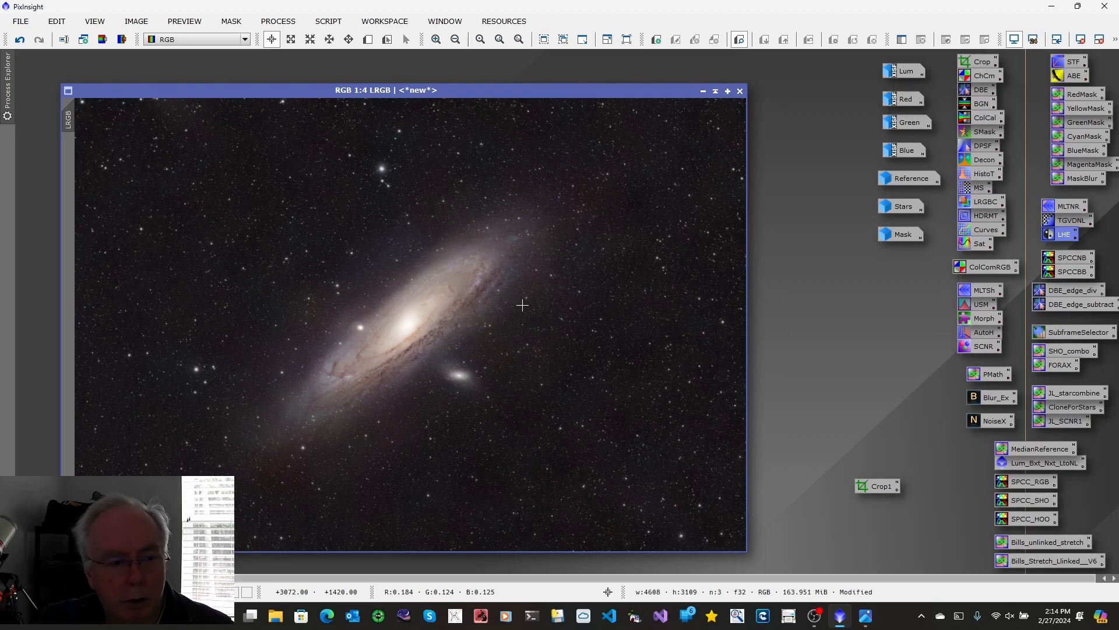
Step: Examine the file formats available for saving the LRGB image and leave without saving
{"action": "left_click", "coordinate": [21, 23]}
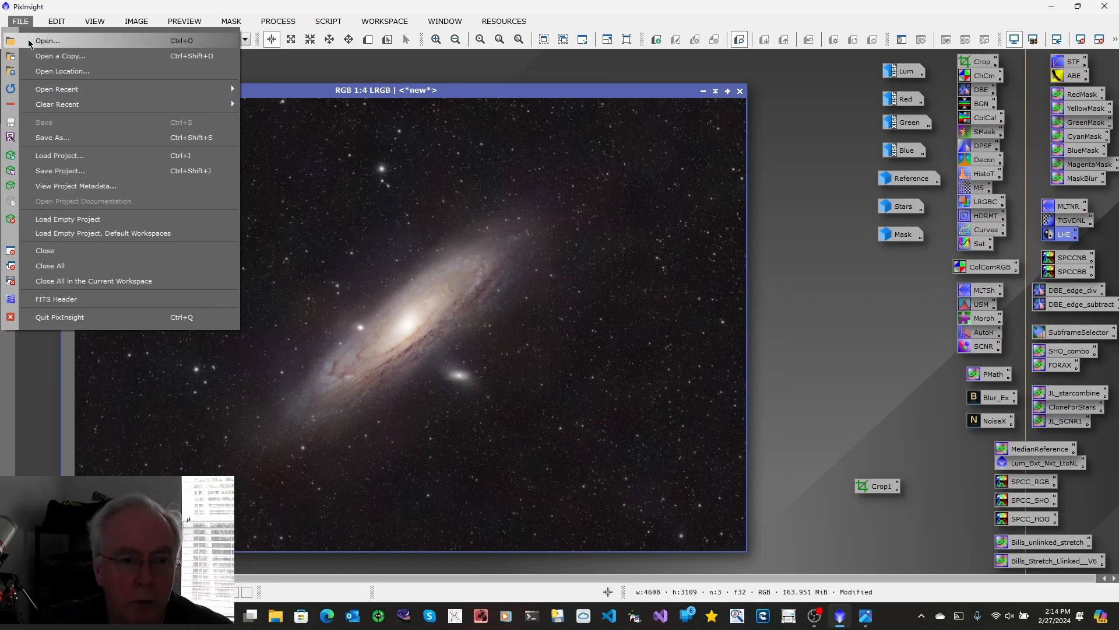
{"action": "left_click", "coordinate": [52, 137]}
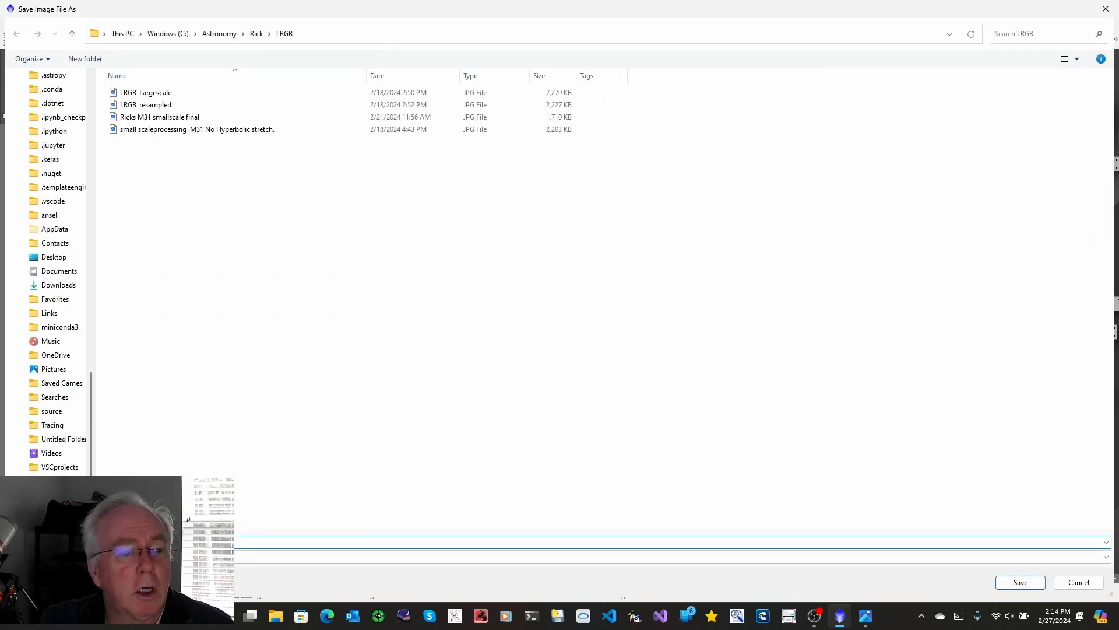
{"action": "left_click", "coordinate": [1108, 558]}
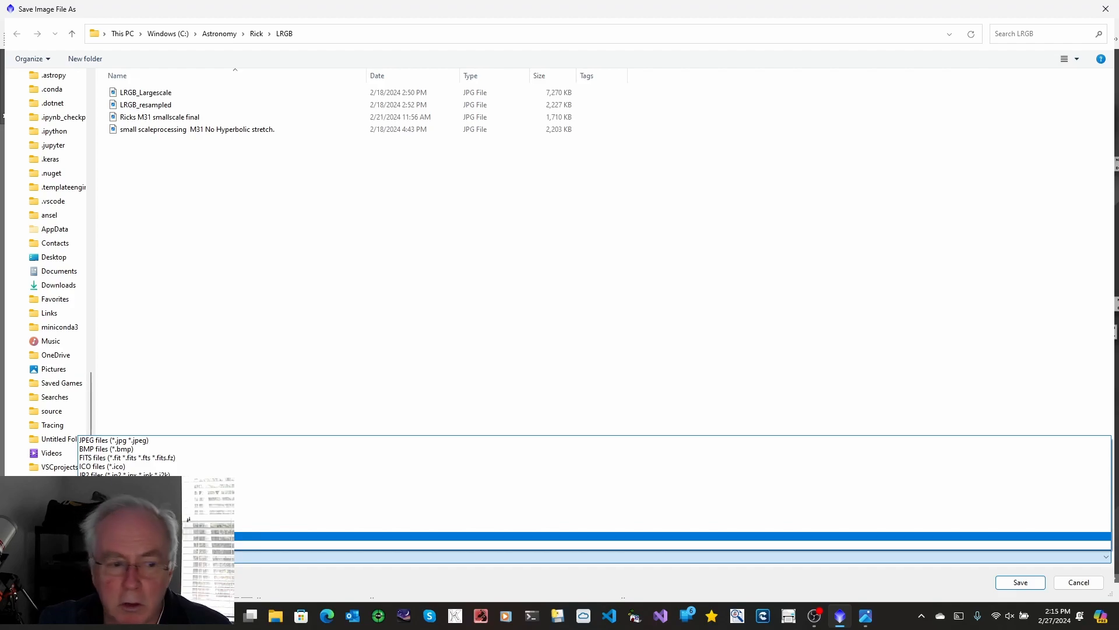
{"action": "left_click", "coordinate": [1072, 583]}
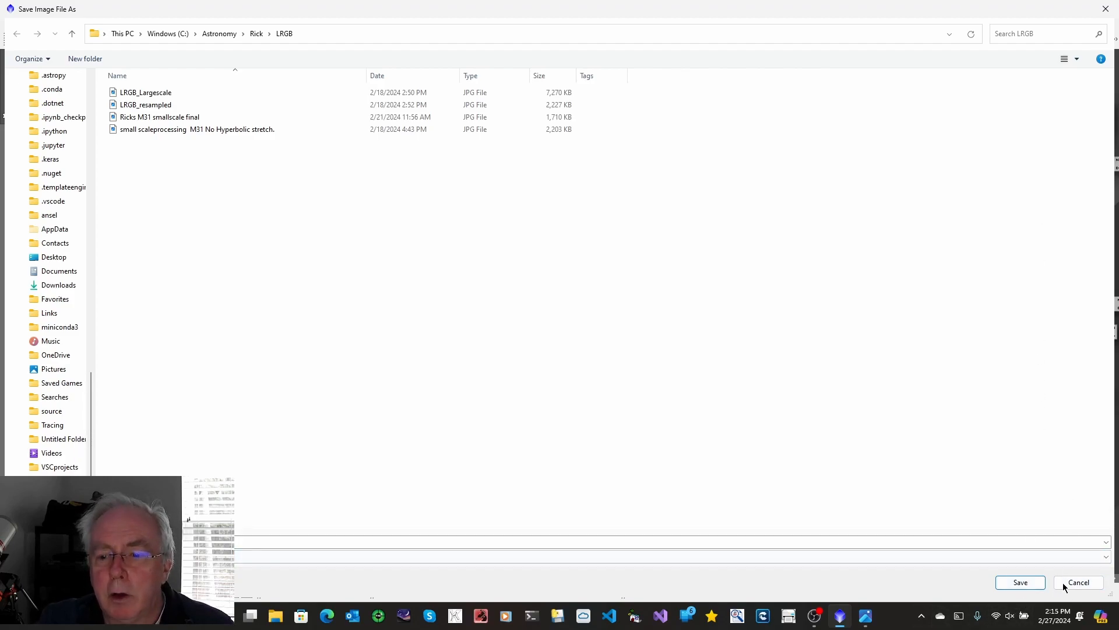
{"action": "left_click", "coordinate": [1078, 582]}
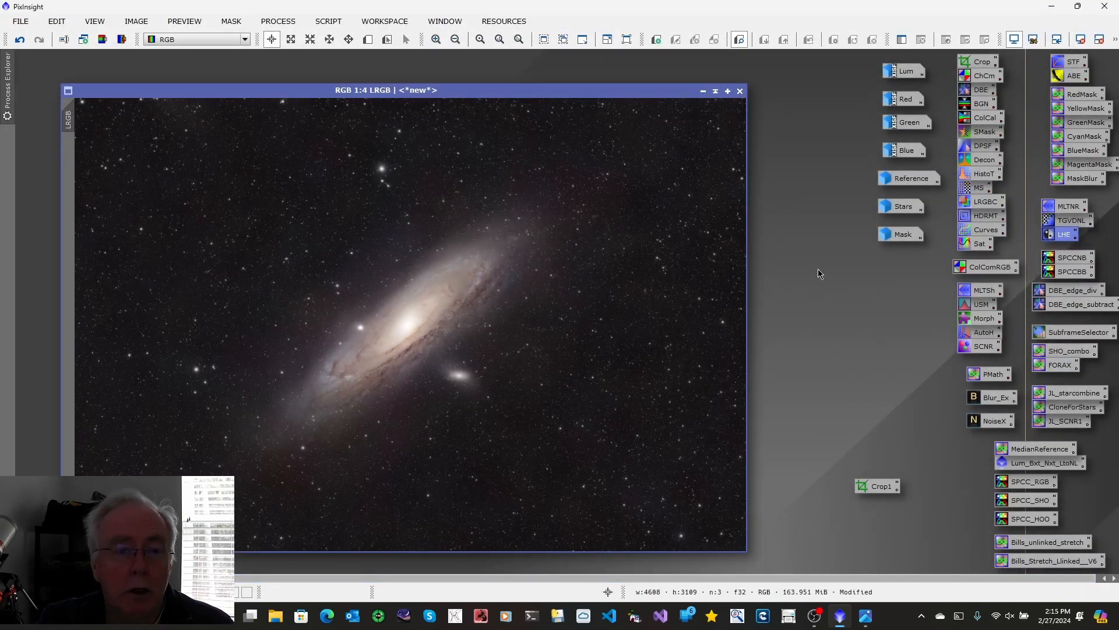
Step: Switch to the image viewer to review the LRGB workflow.jpg flowchart, and minimize it to return to PixInsight
{"action": "left_click", "coordinate": [870, 619]}
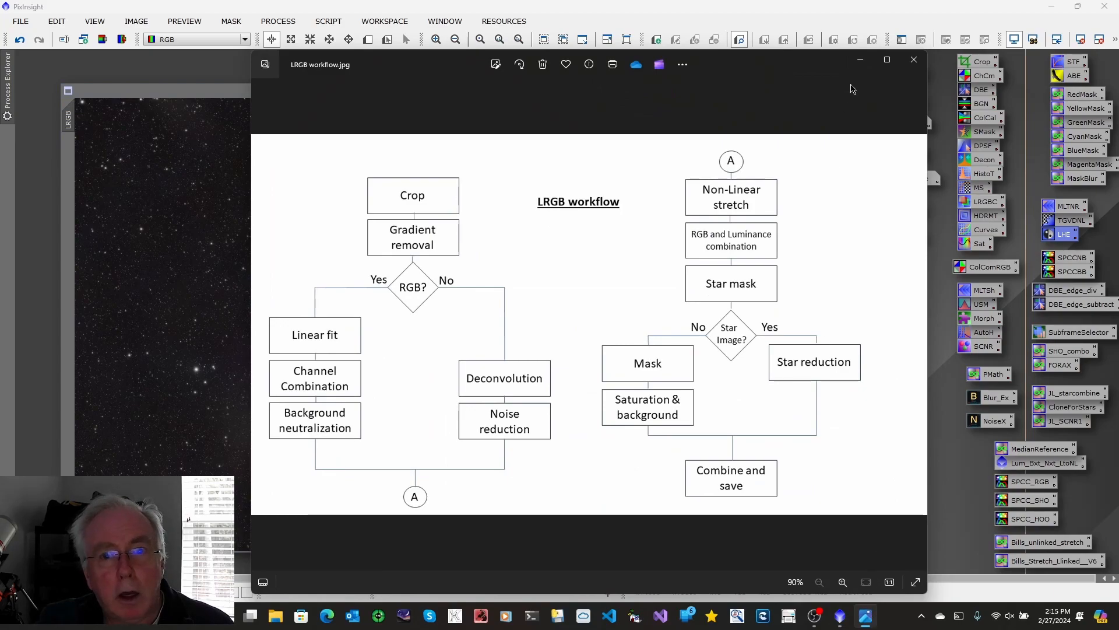
{"action": "left_click", "coordinate": [861, 62]}
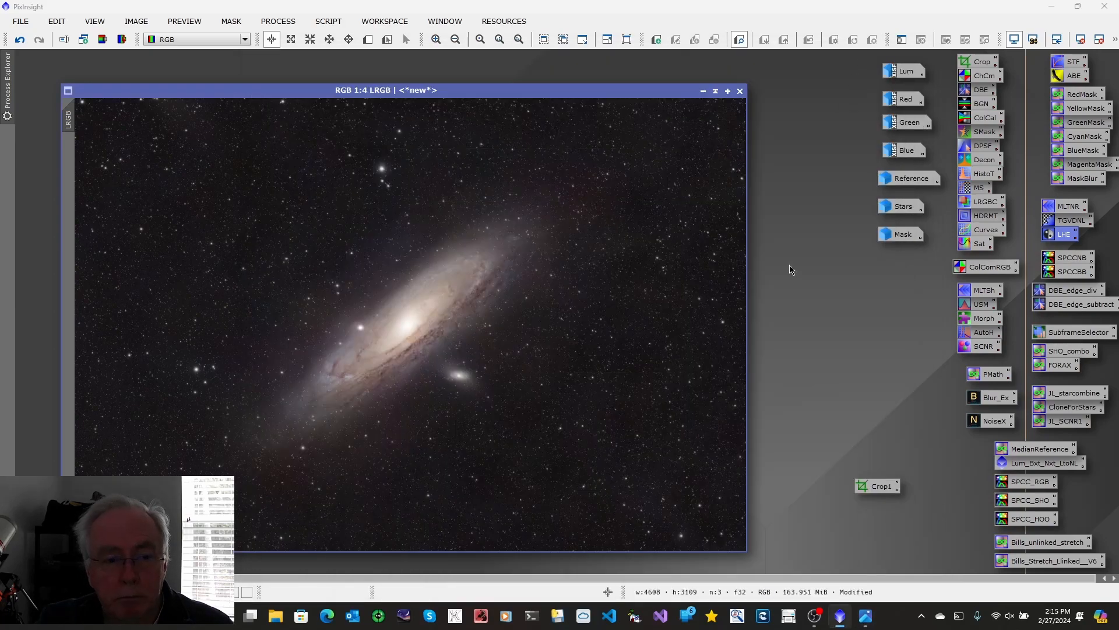